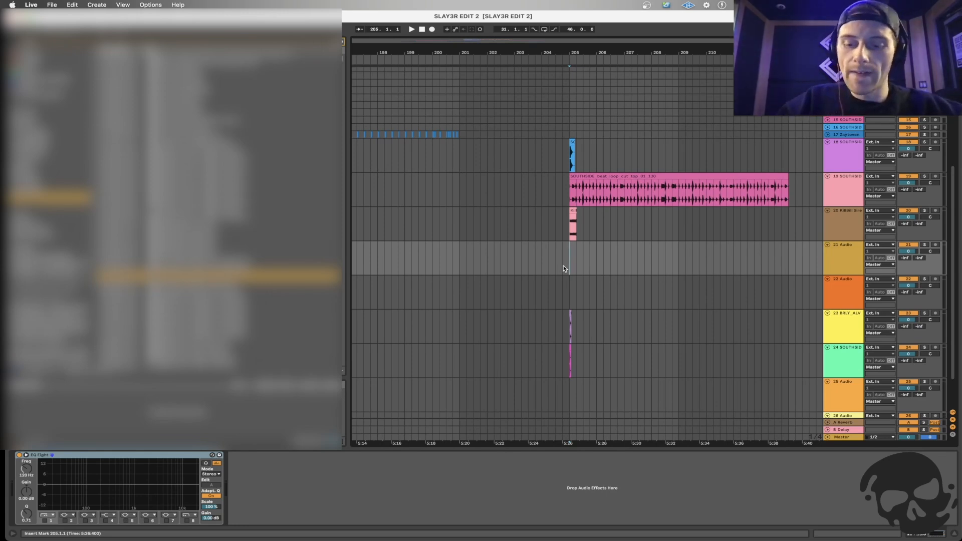
Move the SOUTHSIDE kick clip on track 18 from bar 205 to the verse start at 201.1.1.
{"action": "left_click", "coordinate": [572, 146]}
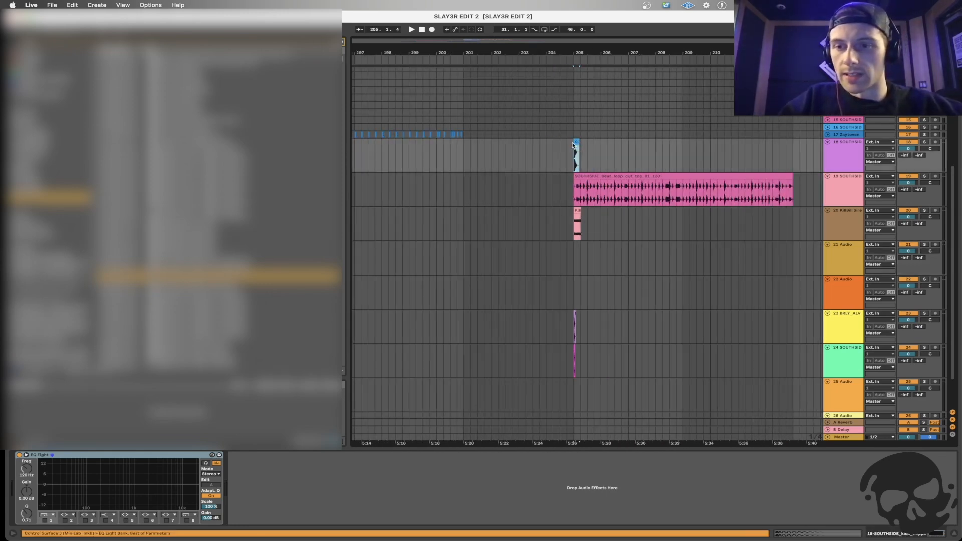
{"action": "key", "text": "minus"}
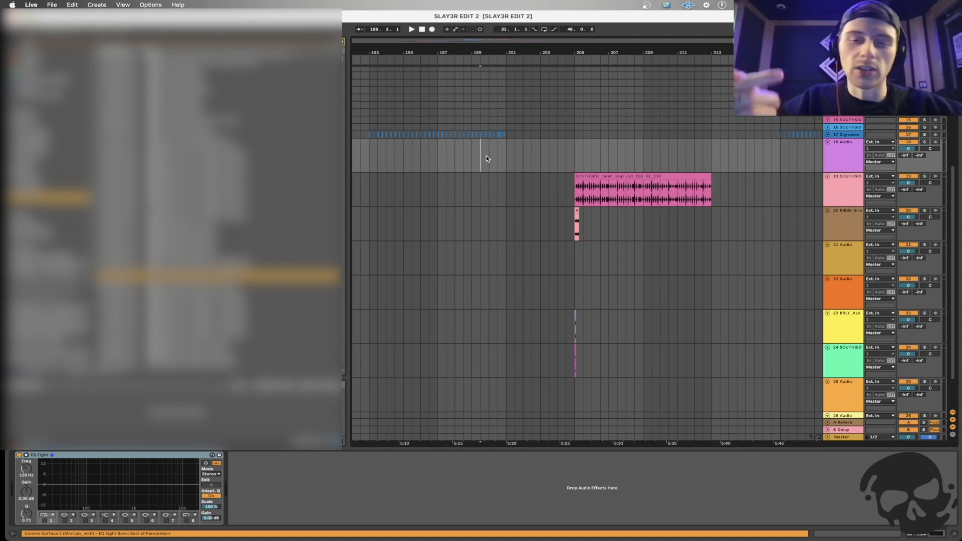
{"action": "scroll", "coordinate": [487, 159], "scroll_direction": "up", "scroll_amount": 2}
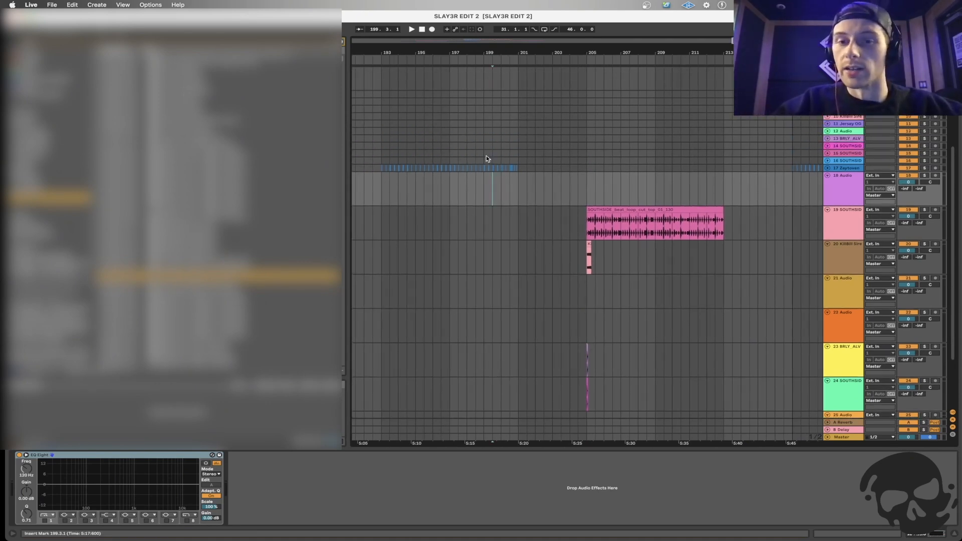
{"action": "scroll", "coordinate": [486, 159], "scroll_direction": "up", "scroll_amount": 4}
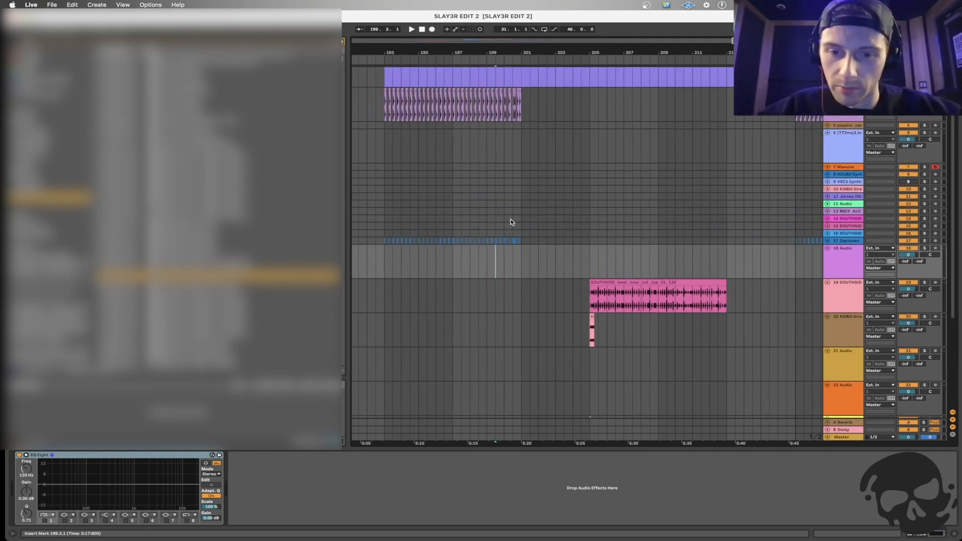
{"action": "left_click", "coordinate": [522, 265]}
{"action": "key", "text": "plus"}
{"action": "key", "text": "plus"}
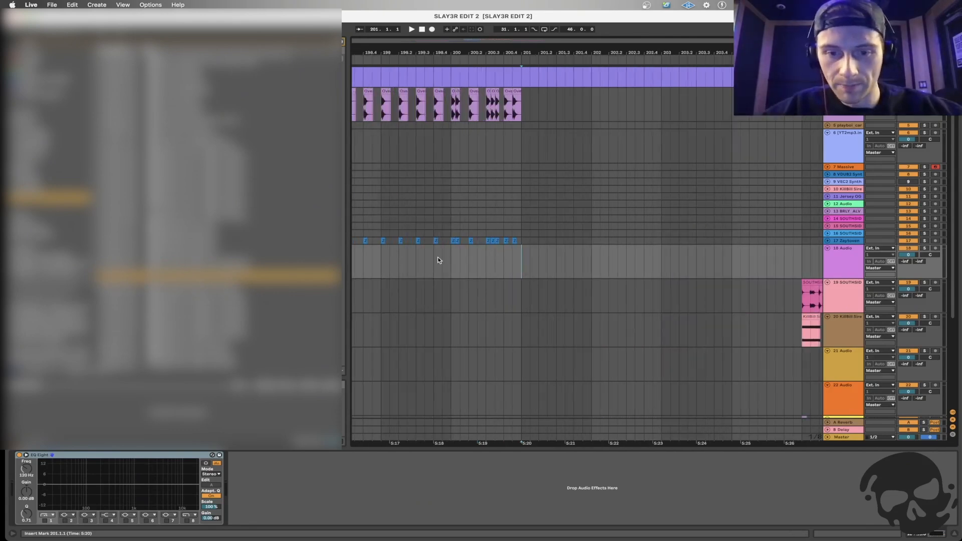
{"action": "key", "text": "minus"}
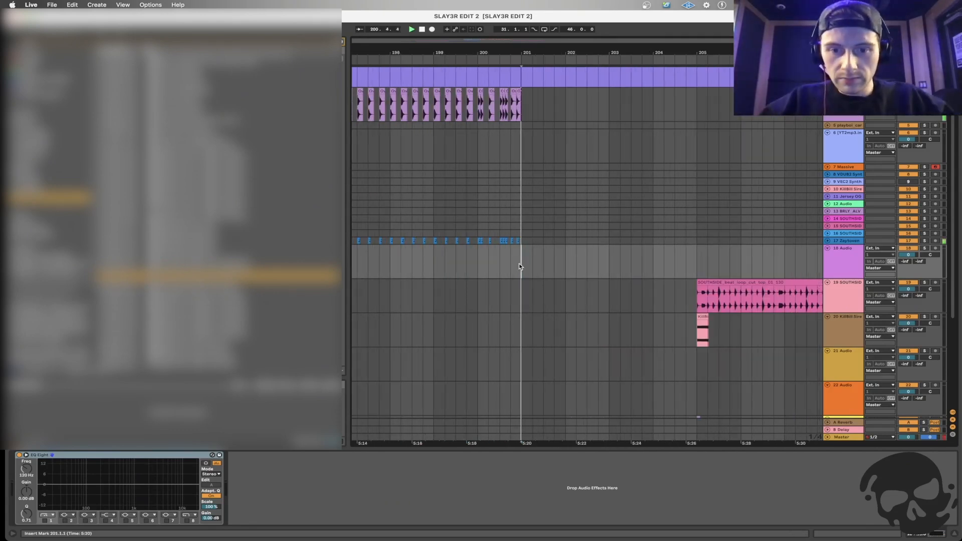
{"action": "key", "text": "plus"}
{"action": "key", "text": "plus"}
{"action": "key", "text": "plus"}
{"action": "key", "text": "minus"}
{"action": "key", "text": "minus"}
{"action": "scroll", "coordinate": [519, 267], "scroll_direction": "up", "scroll_amount": 1}
{"action": "key", "text": "space"}
{"action": "scroll", "coordinate": [520, 267], "scroll_direction": "up", "scroll_amount": 3}
{"action": "key", "text": "plus"}
{"action": "key", "text": "plus"}
{"action": "key", "text": "super+v"}
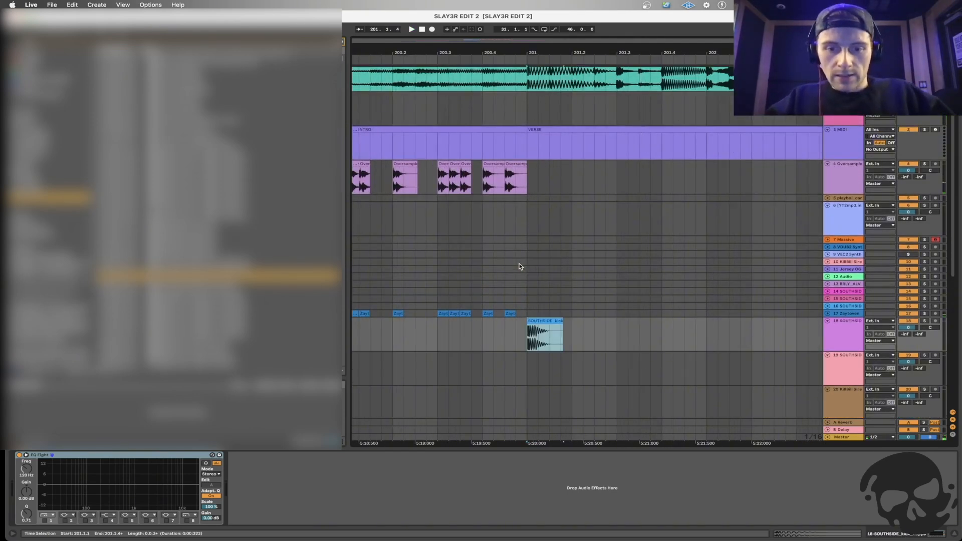
Listen to the kick against the song and place a second copy on track 18 at 201.4.1.
{"action": "key", "text": "space"}
{"action": "left_click", "coordinate": [531, 345]}
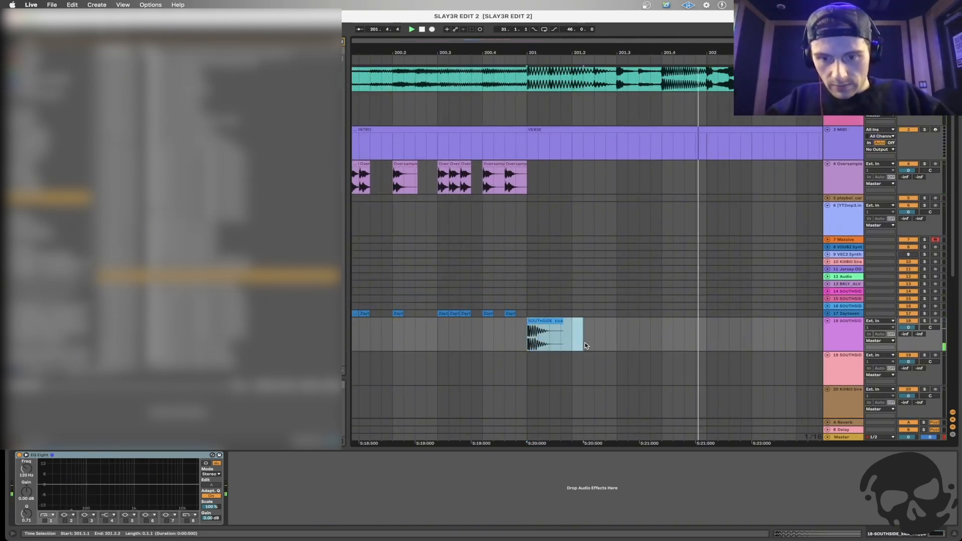
{"action": "key", "text": "minus"}
{"action": "key", "text": "minus"}
{"action": "key", "text": "minus"}
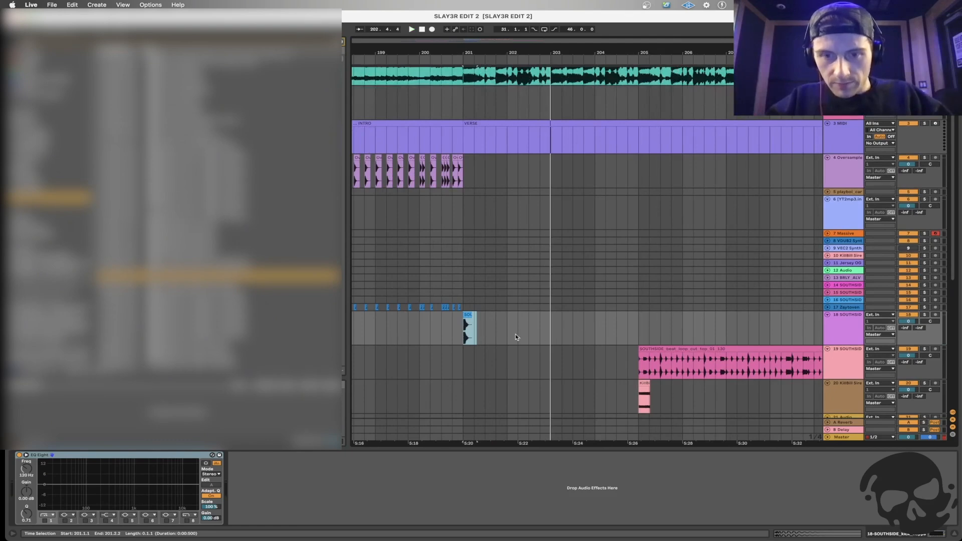
{"action": "key", "text": "space"}
{"action": "left_click", "coordinate": [487, 332]}
{"action": "key", "text": "plus"}
{"action": "key", "text": "plus"}
{"action": "left_click", "coordinate": [514, 331]}
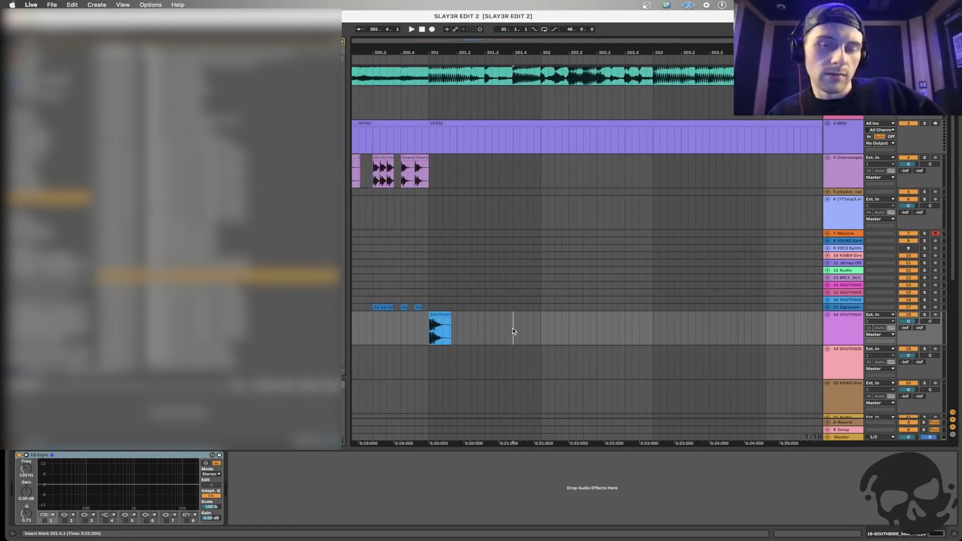
{"action": "key", "text": "super+v"}
{"action": "left_click", "coordinate": [433, 337]}
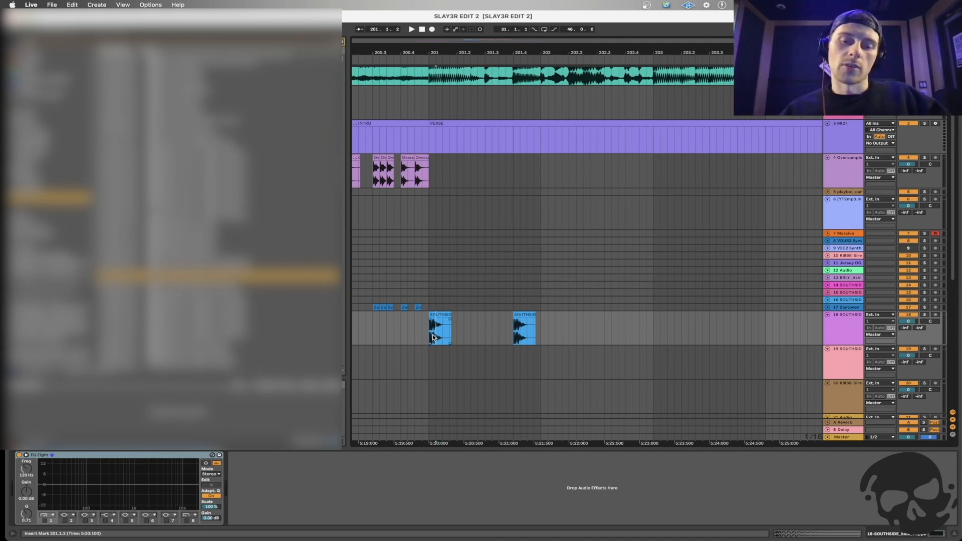
Fold tracks 19 to 24 so they take up minimal height in the arrangement.
{"action": "key", "text": "minus"}
{"action": "key", "text": "minus"}
{"action": "key", "text": "minus"}
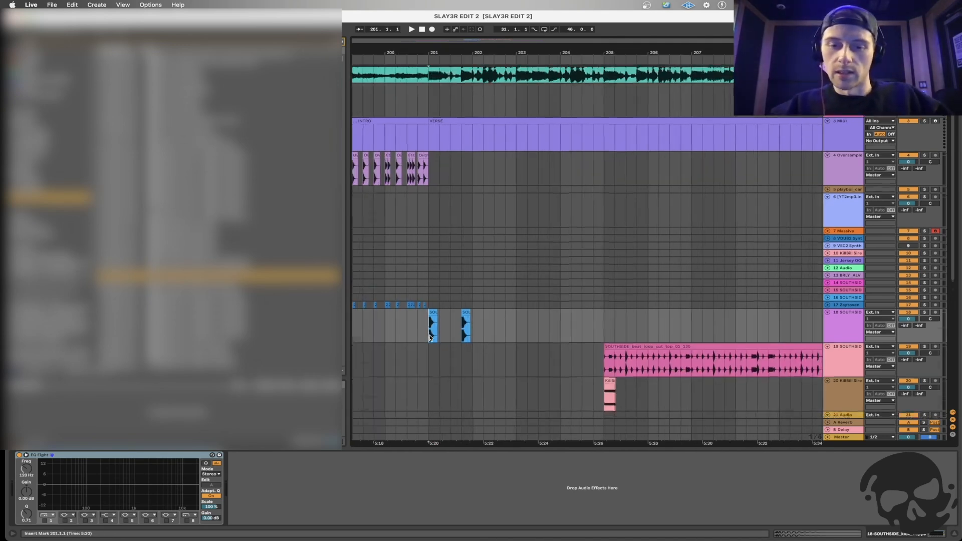
{"action": "scroll", "coordinate": [429, 338], "scroll_direction": "down", "scroll_amount": 3}
{"action": "left_click", "coordinate": [842, 324]}
{"action": "key", "text": "u"}
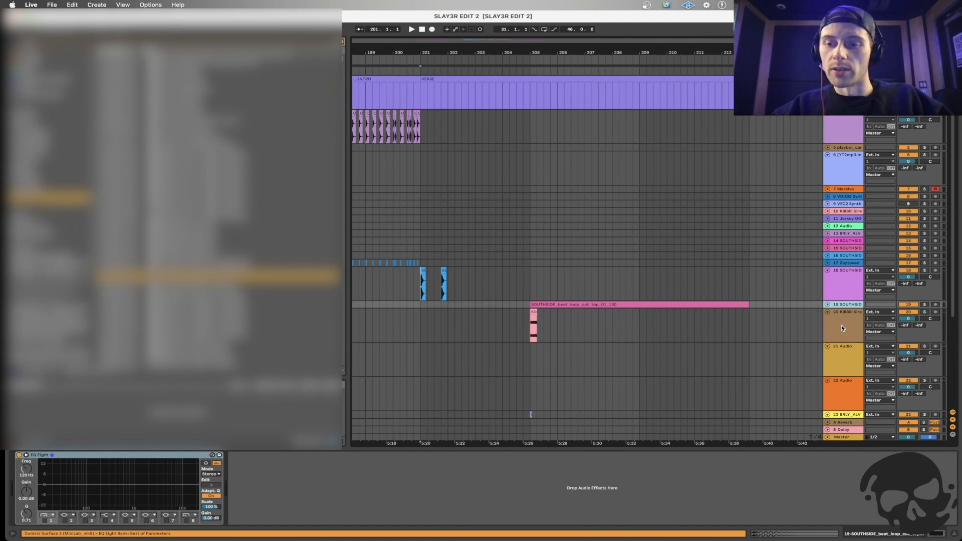
{"action": "left_click", "coordinate": [843, 330]}
{"action": "key", "text": "u"}
{"action": "left_click", "coordinate": [844, 337]}
{"action": "key", "text": "u"}
{"action": "left_click", "coordinate": [844, 345]}
{"action": "key", "text": "u"}
{"action": "key", "text": "u"}
{"action": "left_click", "coordinate": [843, 354]}
{"action": "key", "text": "u"}
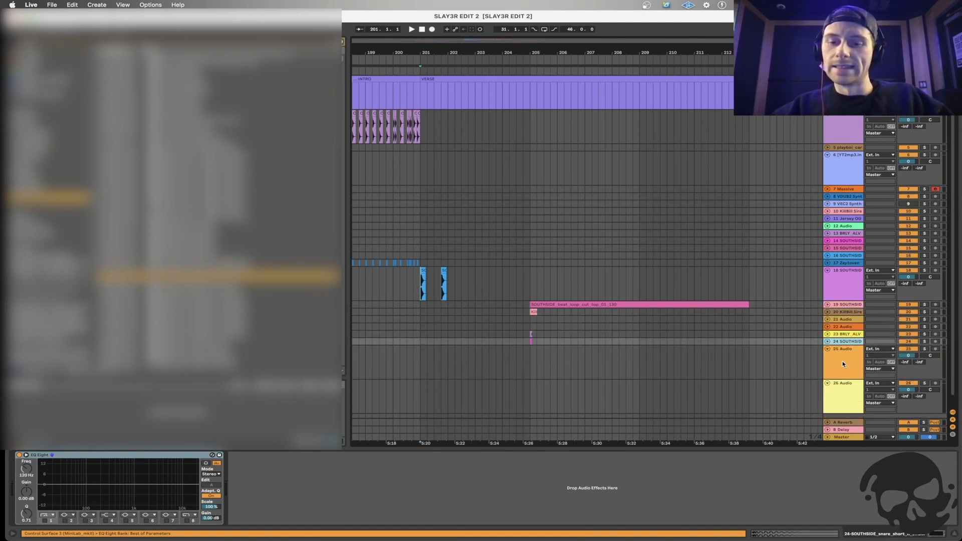
Inspect the two kicks in bar 201 and play the verse from its start.
{"action": "left_click", "coordinate": [422, 288]}
{"action": "key", "text": "plus"}
{"action": "key", "text": "plus"}
{"action": "scroll", "coordinate": [423, 288], "scroll_direction": "up", "scroll_amount": 3}
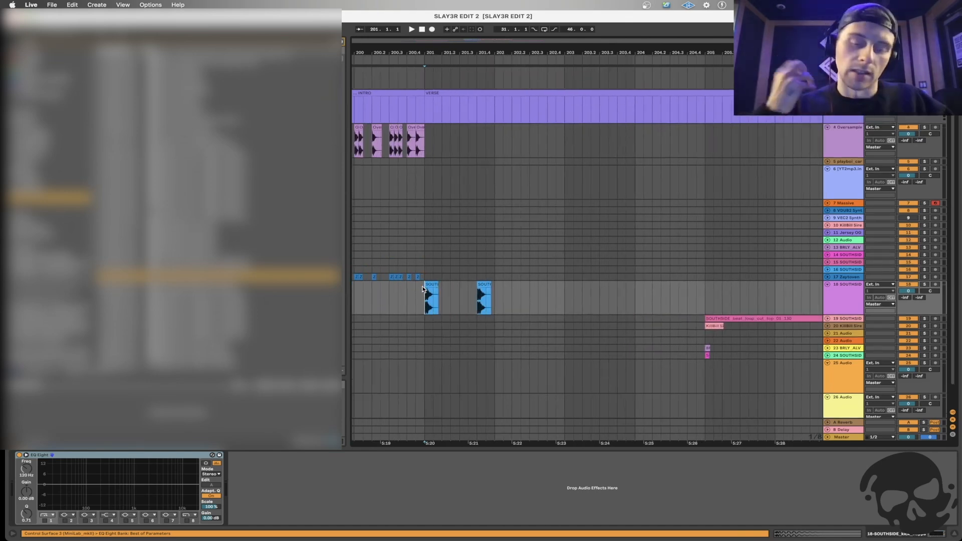
{"action": "key", "text": "plus"}
{"action": "key", "text": "plus"}
{"action": "key", "text": "plus"}
{"action": "key", "text": "minus"}
{"action": "scroll", "coordinate": [444, 273], "scroll_direction": "down", "scroll_amount": 1}
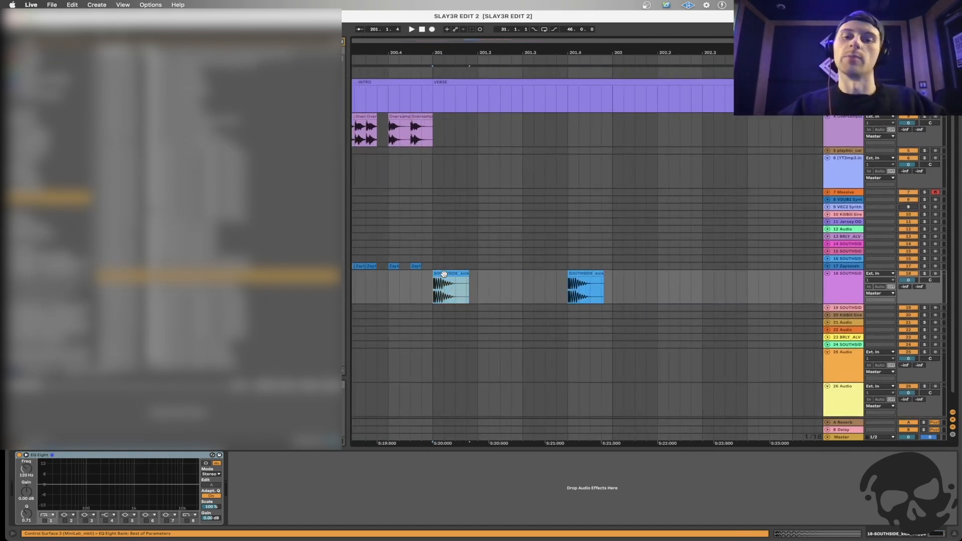
{"action": "key", "text": "minus"}
{"action": "key", "text": "minus"}
{"action": "key", "text": "minus"}
{"action": "key", "text": "space"}
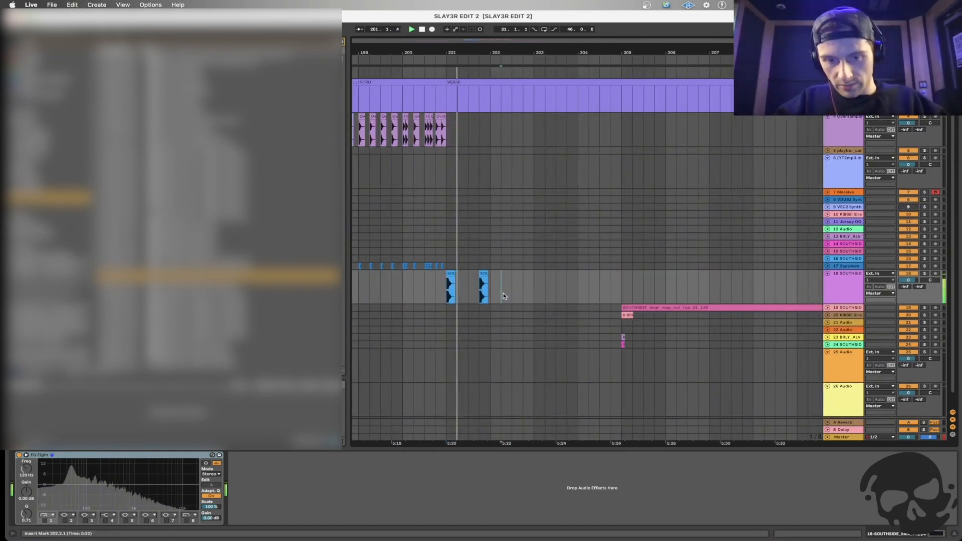
Paste kick copies on track 18 at 202.2.1 and 203.1.1.
{"action": "key", "text": "plus"}
{"action": "key", "text": "plus"}
{"action": "scroll", "coordinate": [503, 296], "scroll_direction": "up", "scroll_amount": 1}
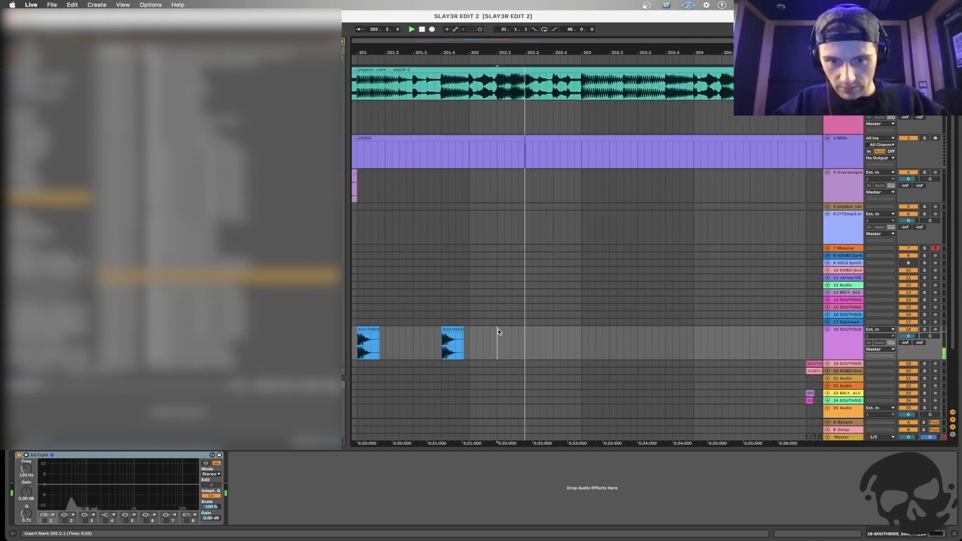
{"action": "key", "text": "ctrl+v"}
{"action": "left_click", "coordinate": [580, 340]}
{"action": "key", "text": "ctrl+v"}
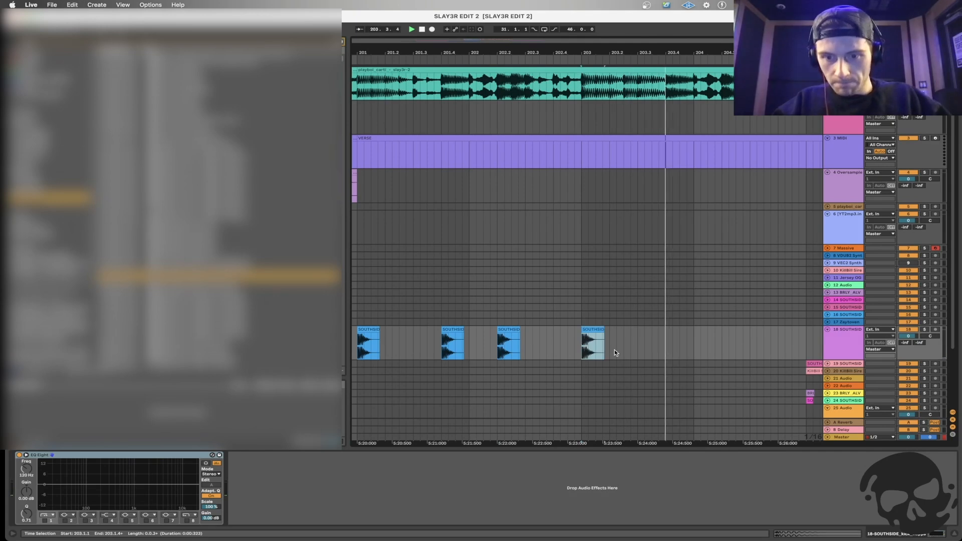
Paste three more kicks on track 18 at 203.2.3, 203.4.1 and 204.2.1, and stop playback.
{"action": "left_click", "coordinate": [624, 350]}
{"action": "key", "text": "ctrl+v"}
{"action": "left_click", "coordinate": [672, 348]}
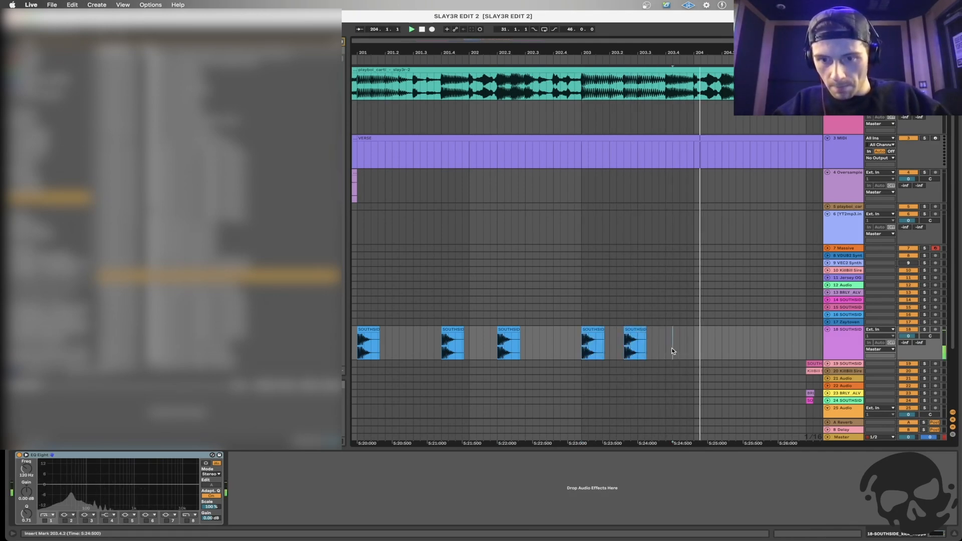
{"action": "key", "text": "ctrl+v"}
{"action": "left_click", "coordinate": [722, 350]}
{"action": "key", "text": "ctrl+v"}
{"action": "key", "text": "minus"}
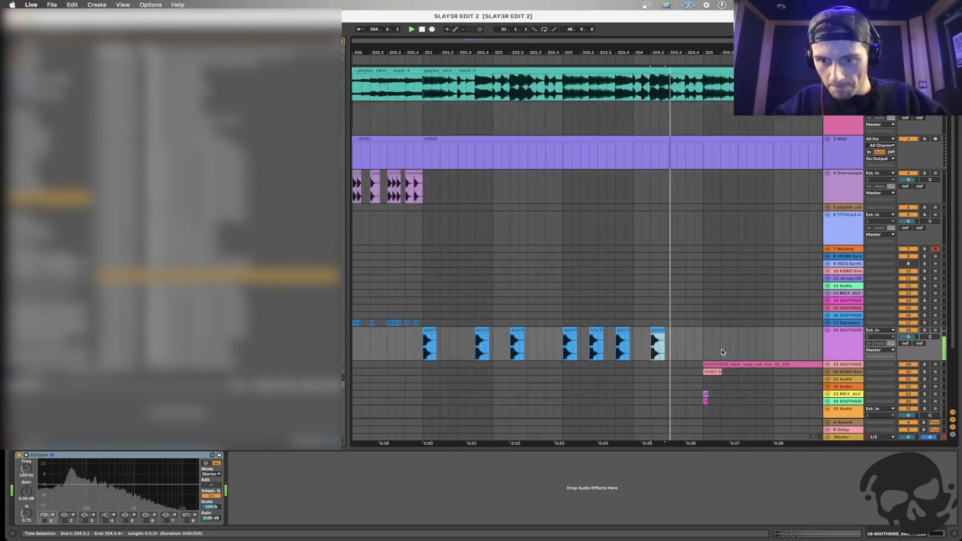
{"action": "key", "text": "space"}
Select tracks 19 through 24 and deactivate them so they are muted.
{"action": "key", "text": "minus"}
{"action": "scroll", "coordinate": [694, 346], "scroll_direction": "down", "scroll_amount": 3}
{"action": "scroll", "coordinate": [693, 346], "scroll_direction": "right", "scroll_amount": 1}
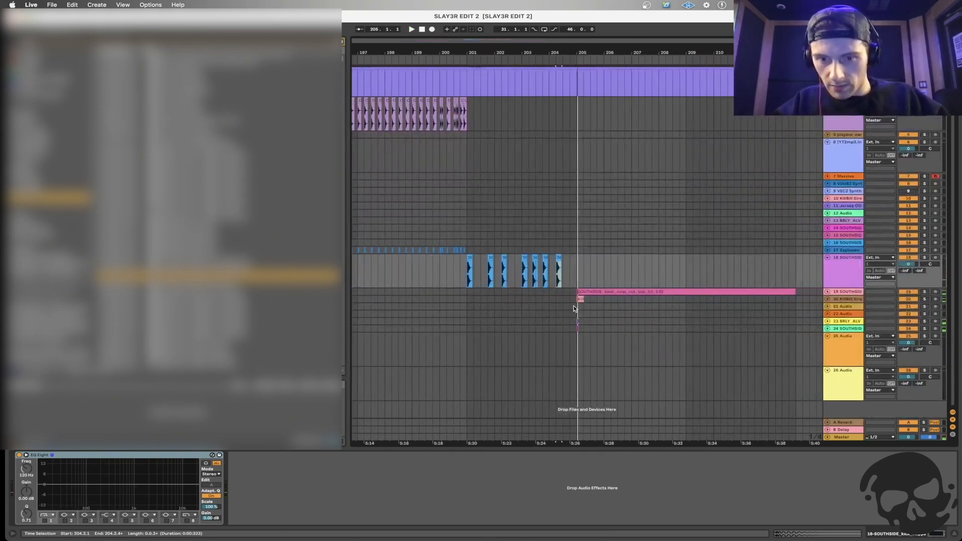
{"action": "left_click", "coordinate": [838, 293]}
{"action": "key", "text": "shift+Down"}
{"action": "key", "text": "shift+Down"}
{"action": "key", "text": "shift+Down"}
{"action": "key", "text": "shift+Down"}
{"action": "key", "text": "shift+Down"}
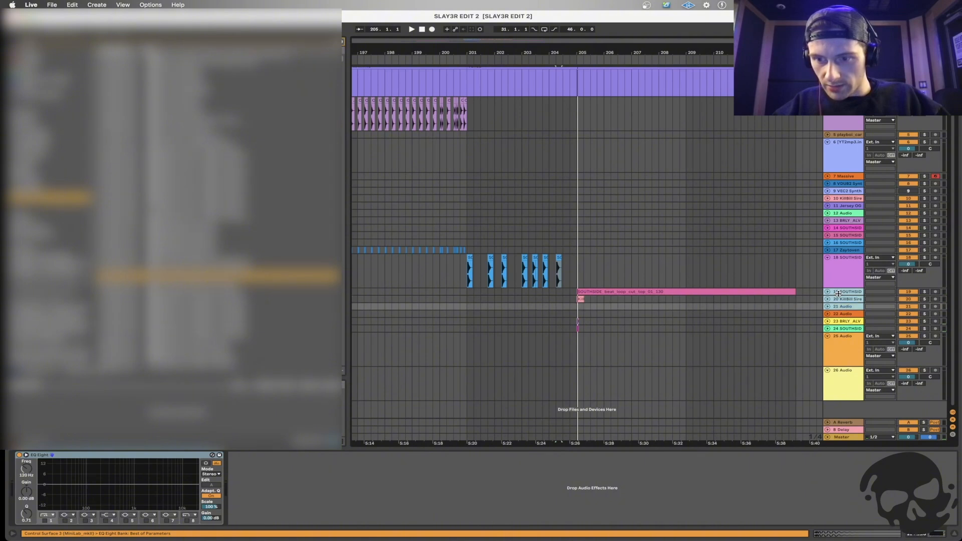
Play the kick pattern from bar 201 with the muted tracks excluded.
{"action": "left_click", "coordinate": [470, 273]}
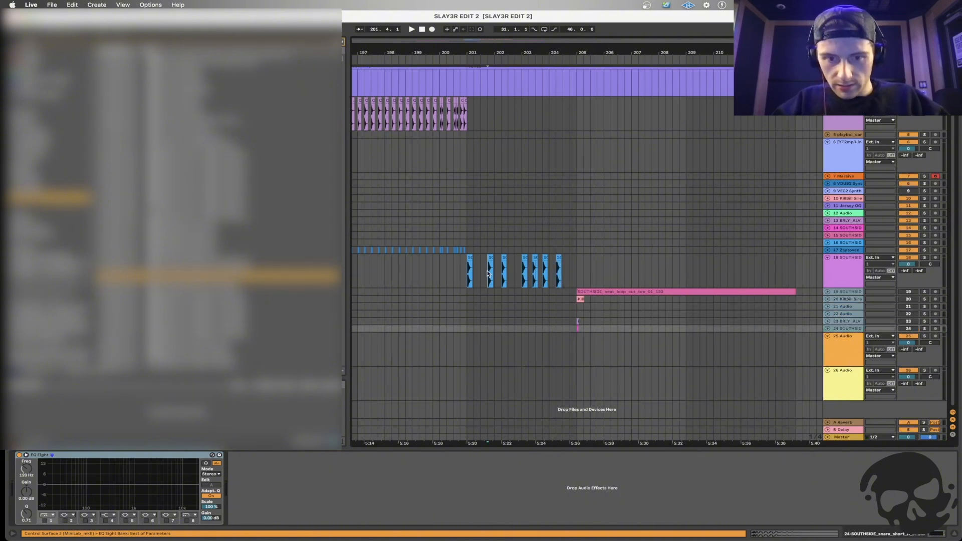
{"action": "key", "text": "space"}
{"action": "key", "text": "plus"}
{"action": "key", "text": "plus"}
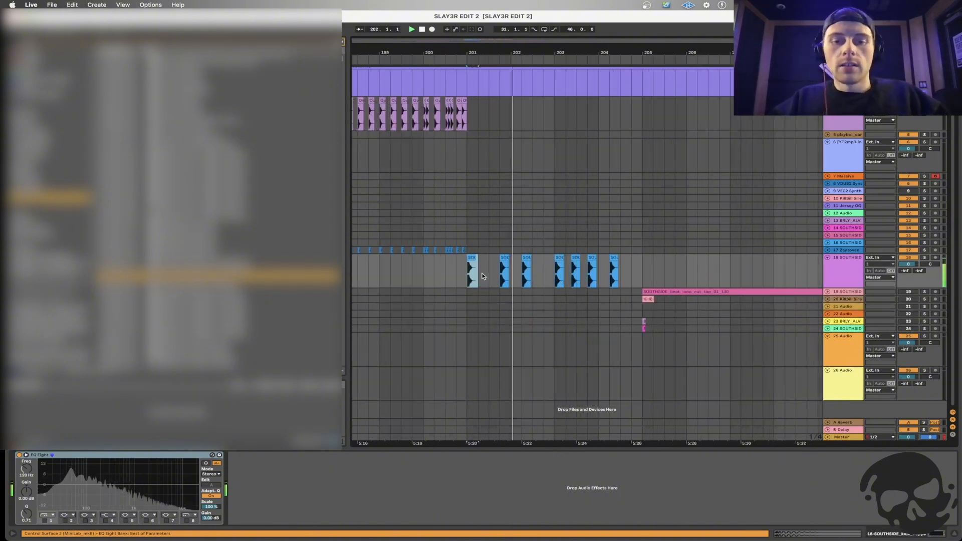
{"action": "key", "text": "minus"}
{"action": "scroll", "coordinate": [482, 276], "scroll_direction": "right", "scroll_amount": 3}
{"action": "scroll", "coordinate": [483, 277], "scroll_direction": "left", "scroll_amount": 3}
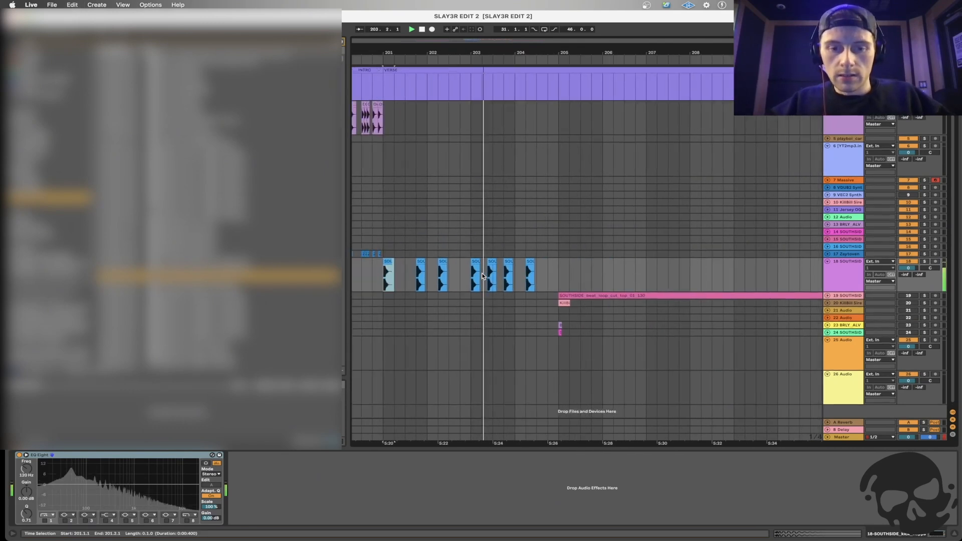
Paste a kick at 202.4.1 on track 18 and cut off its tail to make a short hit.
{"action": "left_click", "coordinate": [461, 274]}
{"action": "key", "text": "plus"}
{"action": "key", "text": "plus"}
{"action": "key", "text": "plus"}
{"action": "key", "text": "plus"}
{"action": "key", "text": "plus"}
{"action": "key", "text": "super+v"}
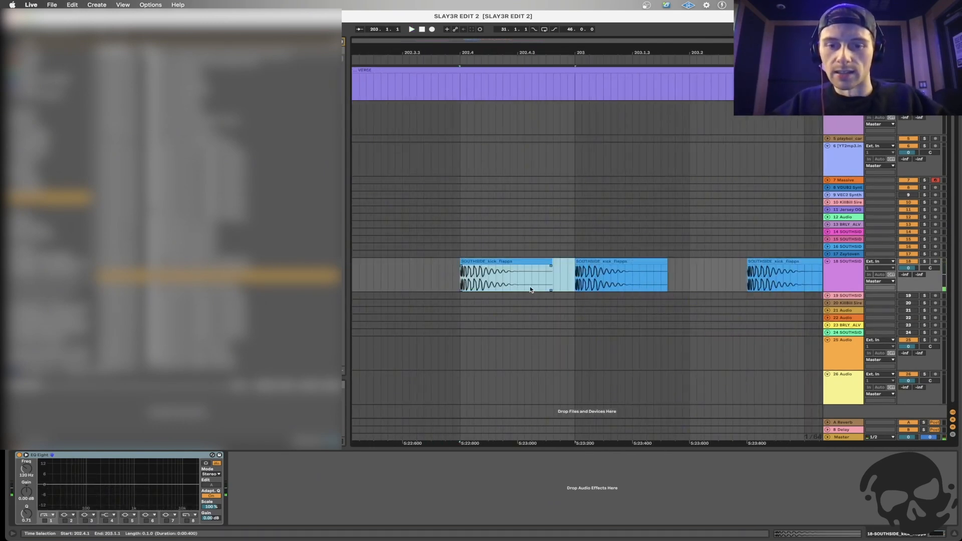
{"action": "left_click", "coordinate": [509, 279]}
{"action": "left_click_drag", "start_coordinate": [510, 278], "coordinate": [565, 282]}
{"action": "key", "text": "Delete"}
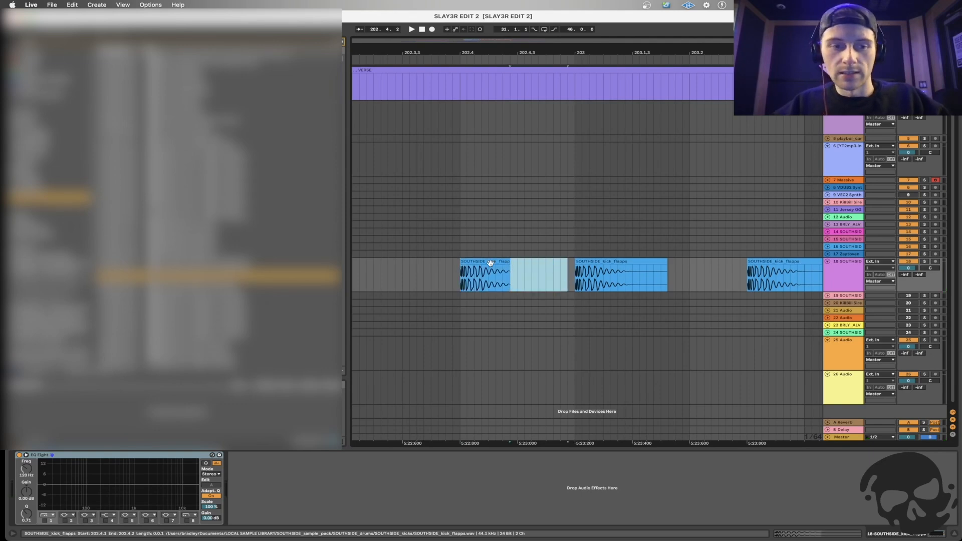
Move the shortened kick to 202.4.3, duplicate it right up to bar 203, and play back the resulting kick roll.
{"action": "left_click_drag", "start_coordinate": [491, 263], "coordinate": [547, 280]}
{"action": "key", "text": "minus"}
{"action": "key", "text": "minus"}
{"action": "key", "text": "super+d"}
{"action": "left_click", "coordinate": [478, 279]}
{"action": "key", "text": "space"}
{"action": "left_click", "coordinate": [509, 280]}
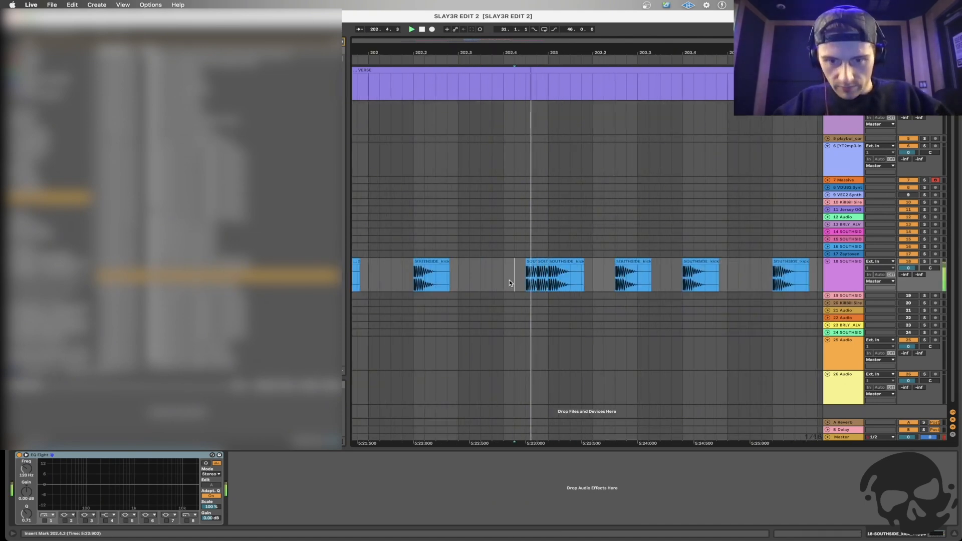
{"action": "key", "text": "minus"}
{"action": "key", "text": "minus"}
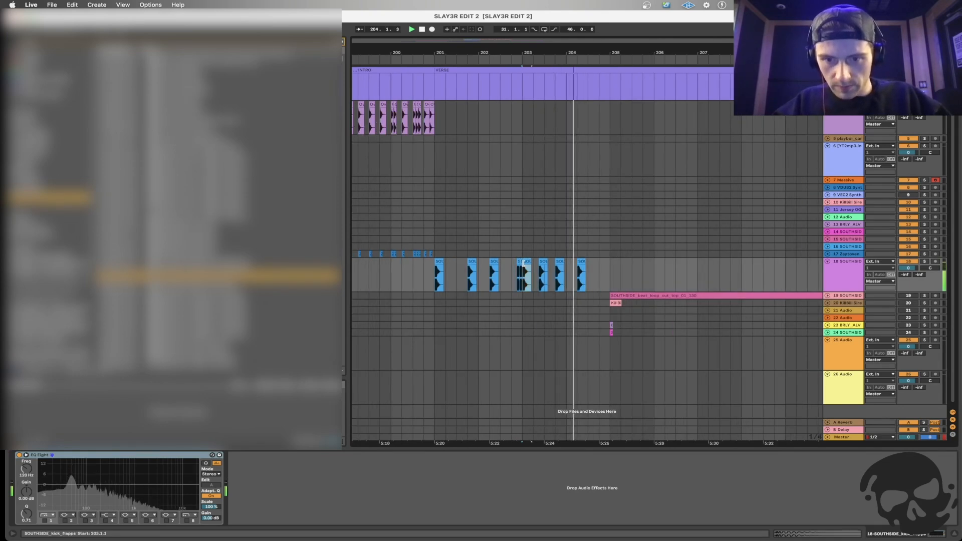
Duplicate the four-bar kick pattern from bars 201 to 204 so it repeats from 205.1.1.
{"action": "left_click", "coordinate": [609, 278]}
{"action": "key", "text": "plus"}
{"action": "key", "text": "plus"}
{"action": "key", "text": "minus"}
{"action": "left_click_drag", "start_coordinate": [609, 278], "coordinate": [428, 281]}
{"action": "key", "text": "minus"}
{"action": "key", "text": "space"}
{"action": "key", "text": "super+d"}
{"action": "key", "text": "space"}
{"action": "scroll", "coordinate": [561, 294], "scroll_direction": "right", "scroll_amount": 1}
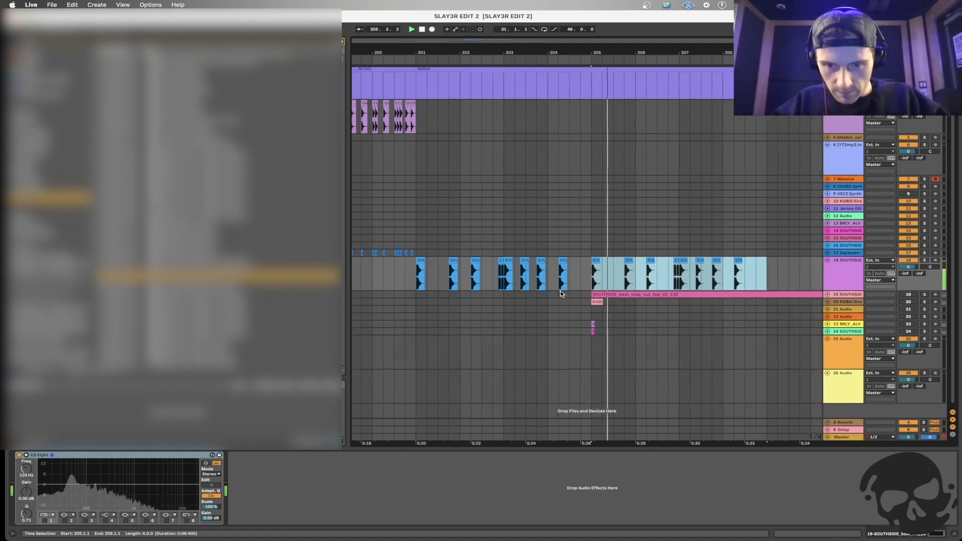
Listen through the repeated pattern and duplicate the kick at 208.2.1 to 208.4.1.
{"action": "left_click", "coordinate": [602, 293]}
{"action": "key", "text": "plus"}
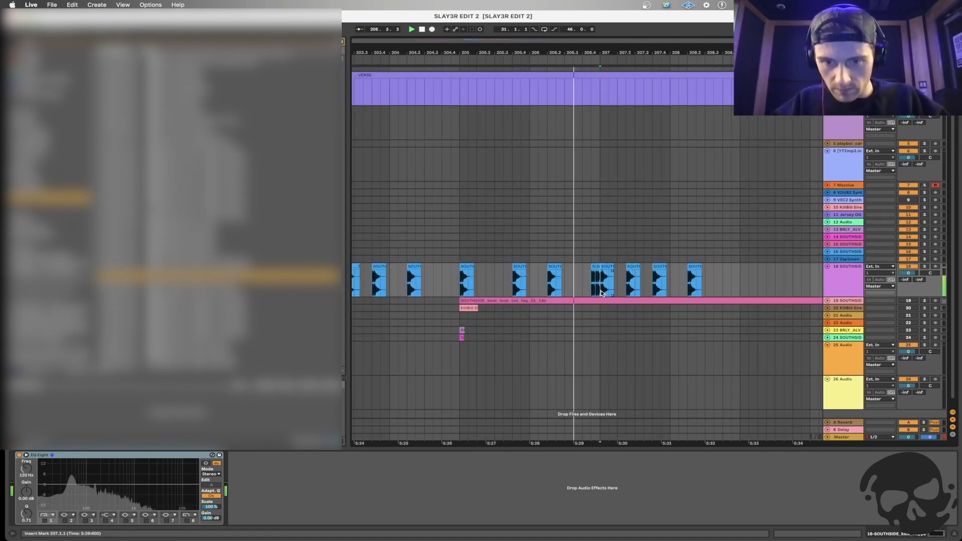
{"action": "key", "text": "plus"}
{"action": "scroll", "coordinate": [601, 292], "scroll_direction": "right", "scroll_amount": 1}
{"action": "key", "text": "minus"}
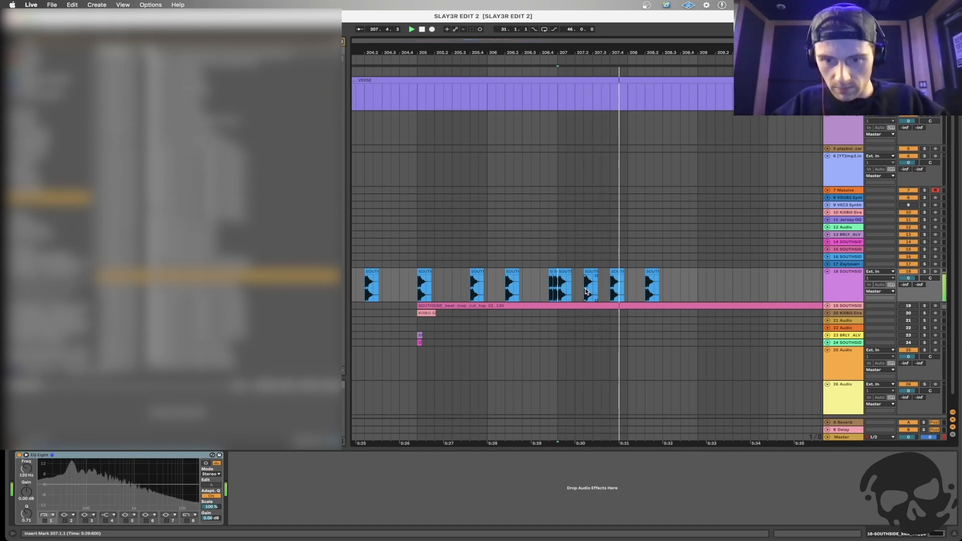
{"action": "scroll", "coordinate": [628, 287], "scroll_direction": "right", "scroll_amount": 1}
{"action": "left_click_drag", "start_coordinate": [621, 285], "coordinate": [654, 288]}
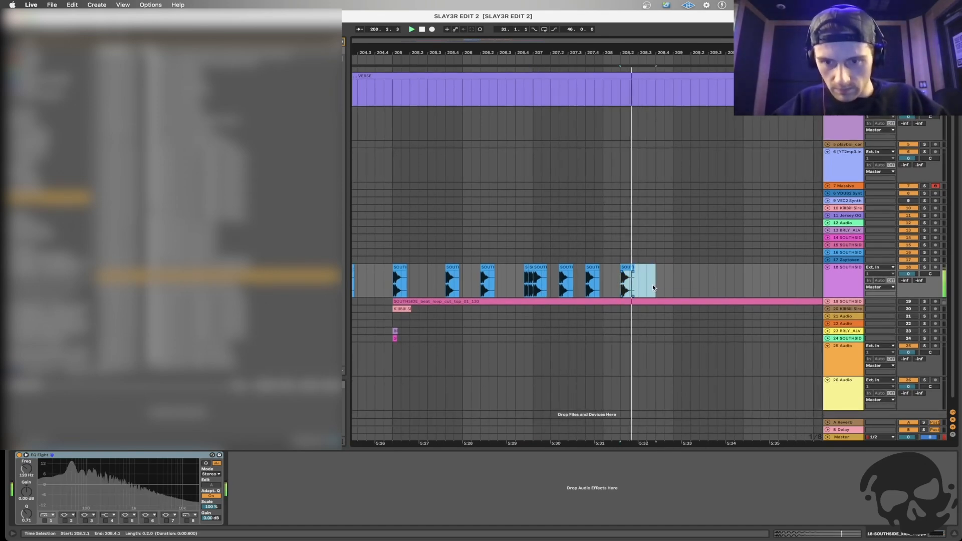
{"action": "left_click", "coordinate": [654, 287]}
{"action": "key", "text": "plus"}
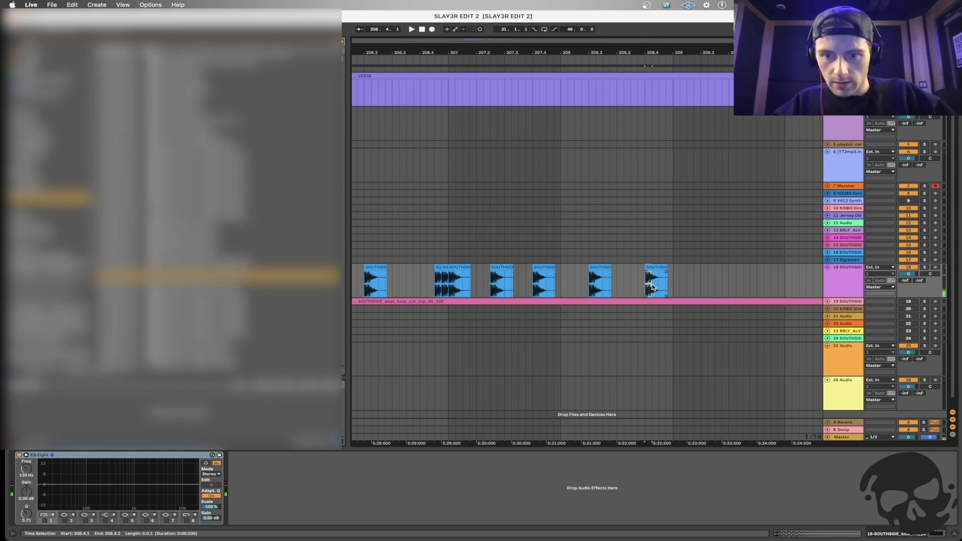
Duplicate the eight-bar kick pattern from 201.1.1 so it repeats from 209.1.1 to 217.1.1, and listen through it.
{"action": "left_click_drag", "start_coordinate": [668, 279], "coordinate": [475, 288]}
{"action": "key", "text": "minus"}
{"action": "key", "text": "minus"}
{"action": "key", "text": "minus"}
{"action": "key", "text": "minus"}
{"action": "key", "text": "ctrl+d"}
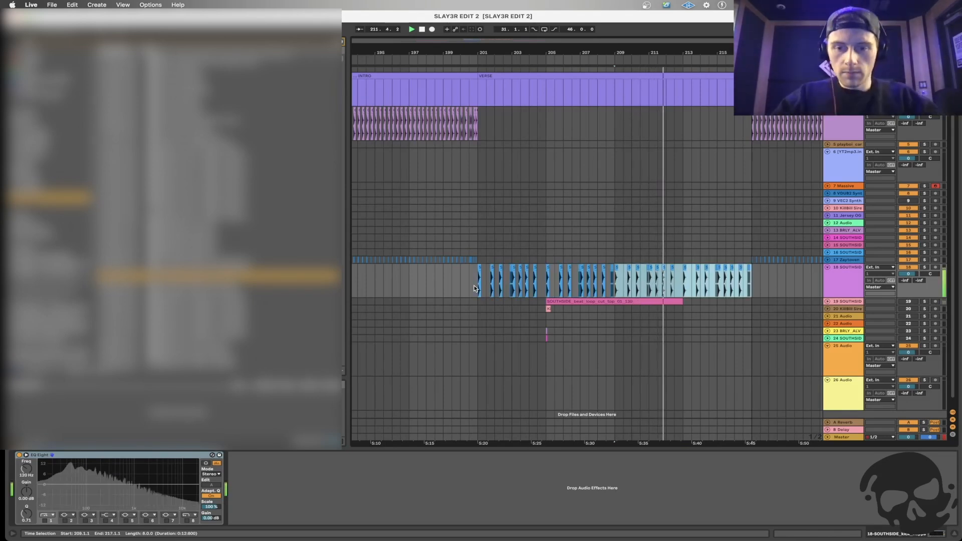
{"action": "scroll", "coordinate": [637, 292], "scroll_direction": "right", "scroll_amount": 3}
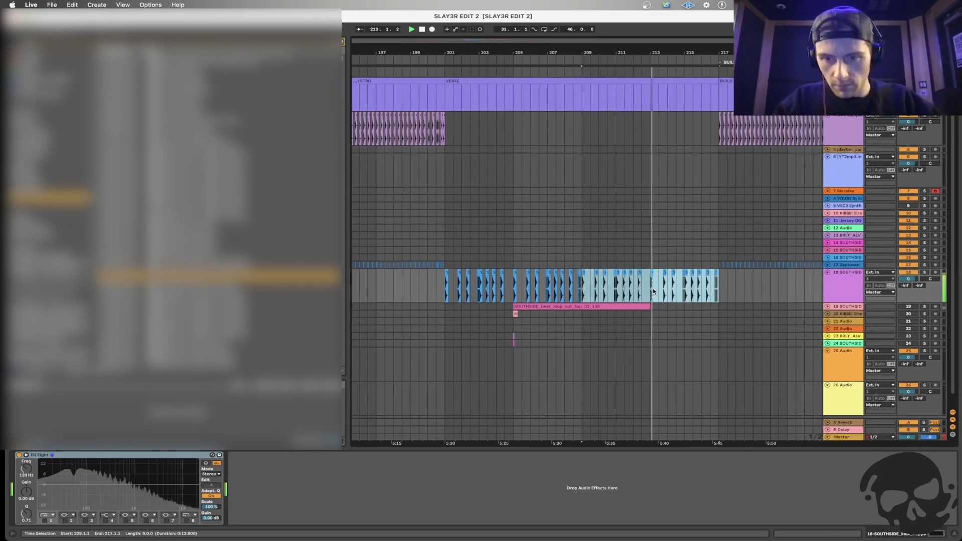
{"action": "scroll", "coordinate": [654, 291], "scroll_direction": "right", "scroll_amount": 3}
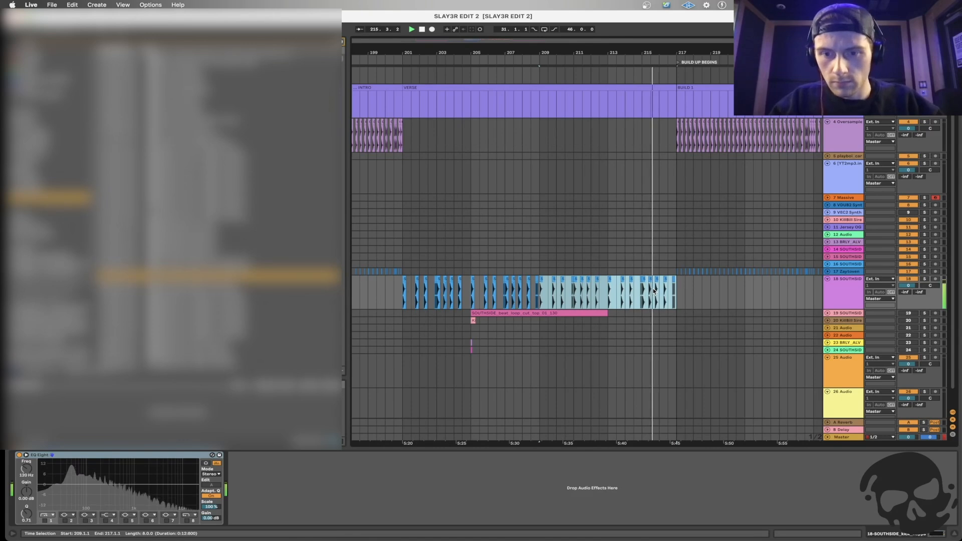
Copy the kick at 216.2.1 on track 18 to 217.1.1 where the build begins, and play it back.
{"action": "left_click", "coordinate": [657, 290]}
{"action": "scroll", "coordinate": [657, 290], "scroll_direction": "up", "scroll_amount": 5}
{"action": "scroll", "coordinate": [689, 299], "scroll_direction": "down", "scroll_amount": 5}
{"action": "left_click", "coordinate": [691, 301]}
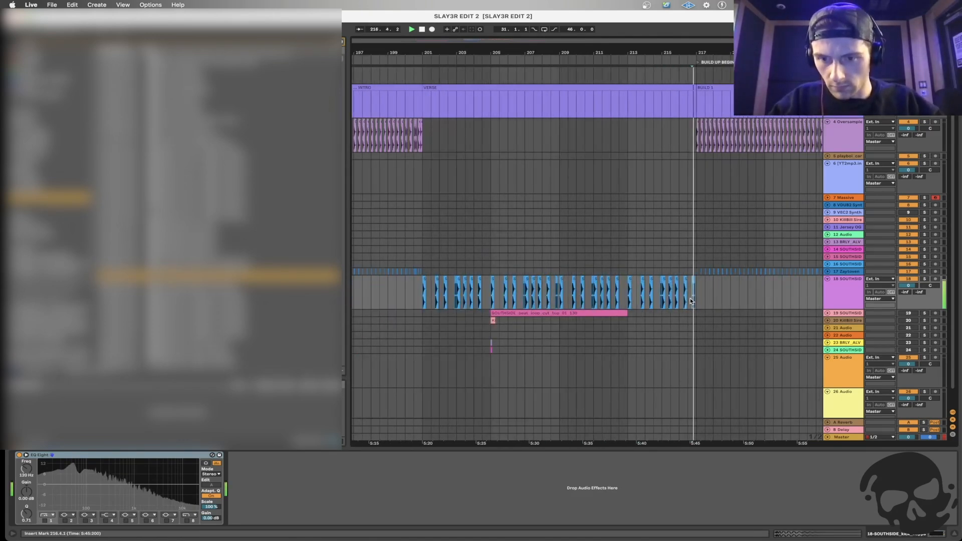
{"action": "scroll", "coordinate": [691, 301], "scroll_direction": "up", "scroll_amount": 5}
{"action": "left_click", "coordinate": [666, 295]}
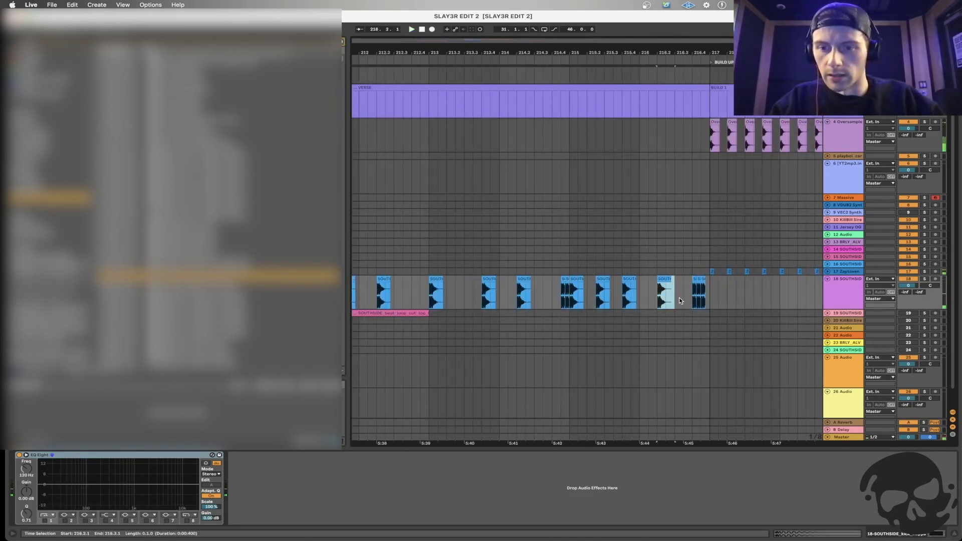
{"action": "scroll", "coordinate": [718, 301], "scroll_direction": "down", "scroll_amount": 3}
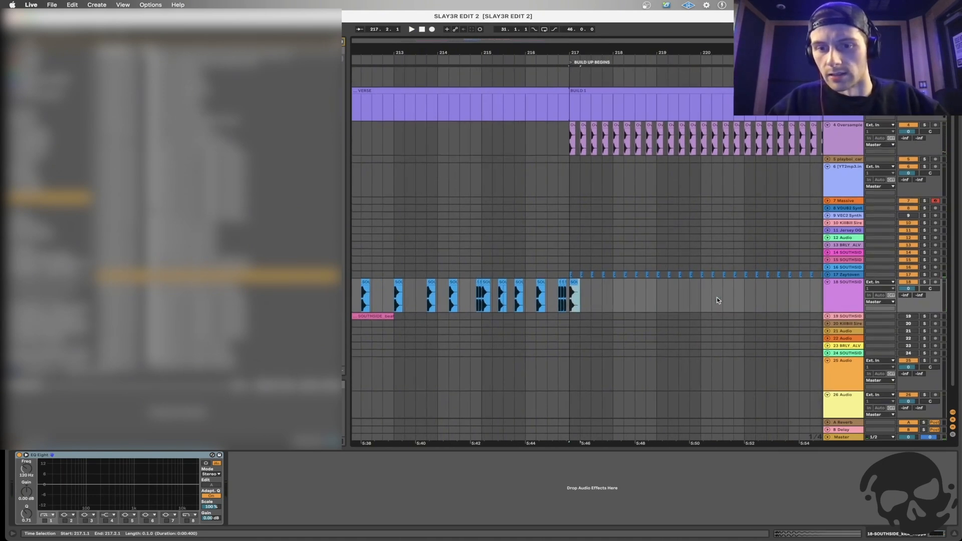
{"action": "scroll", "coordinate": [652, 303], "scroll_direction": "right", "scroll_amount": 3}
{"action": "key", "text": "space"}
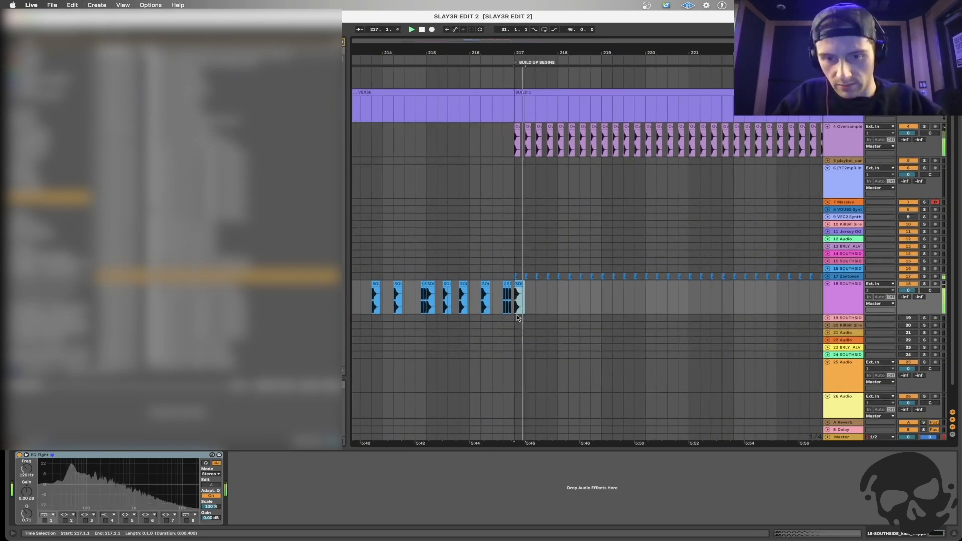
Paste two kicks on track 18 at 218.4.3 and 219.1.1.
{"action": "left_click", "coordinate": [595, 302]}
{"action": "key", "text": "plus"}
{"action": "key", "text": "plus"}
{"action": "left_click", "coordinate": [607, 299]}
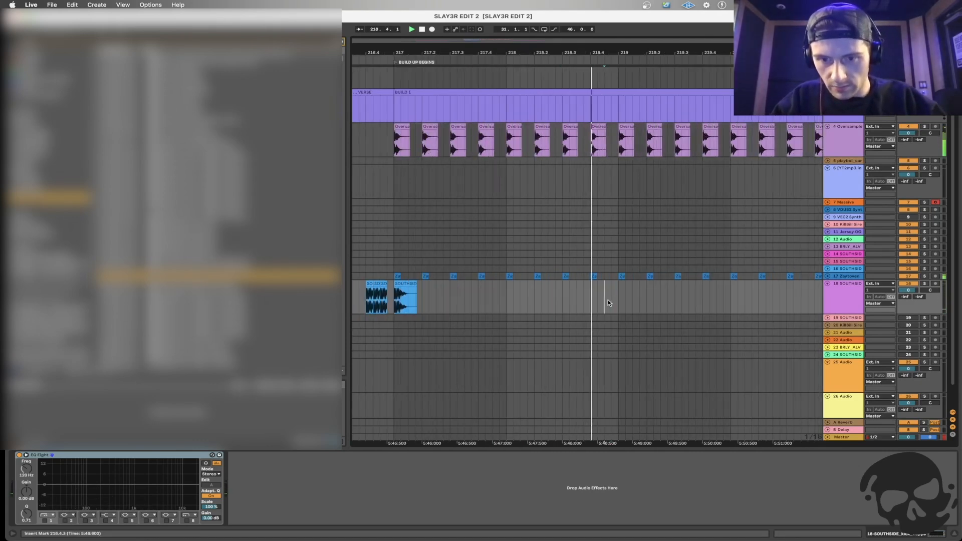
{"action": "key", "text": "super+v"}
{"action": "key", "text": "super+v"}
{"action": "scroll", "coordinate": [609, 300], "scroll_direction": "down", "scroll_amount": 2}
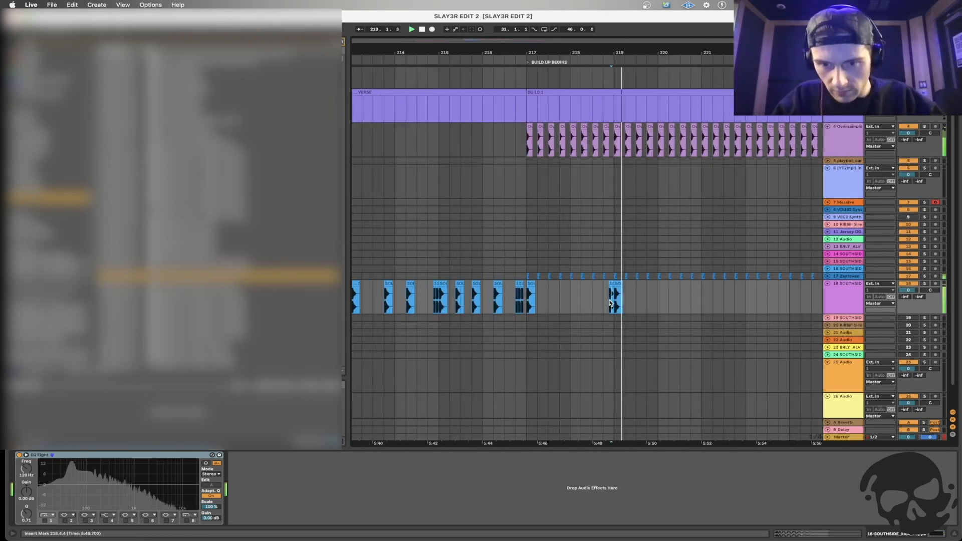
Duplicate the two-bar kick section from 217.1.1 to 219.1.1 repeatedly until it reaches 225.1.1.
{"action": "left_click_drag", "start_coordinate": [614, 303], "coordinate": [526, 306]}
{"action": "key", "text": "super+d"}
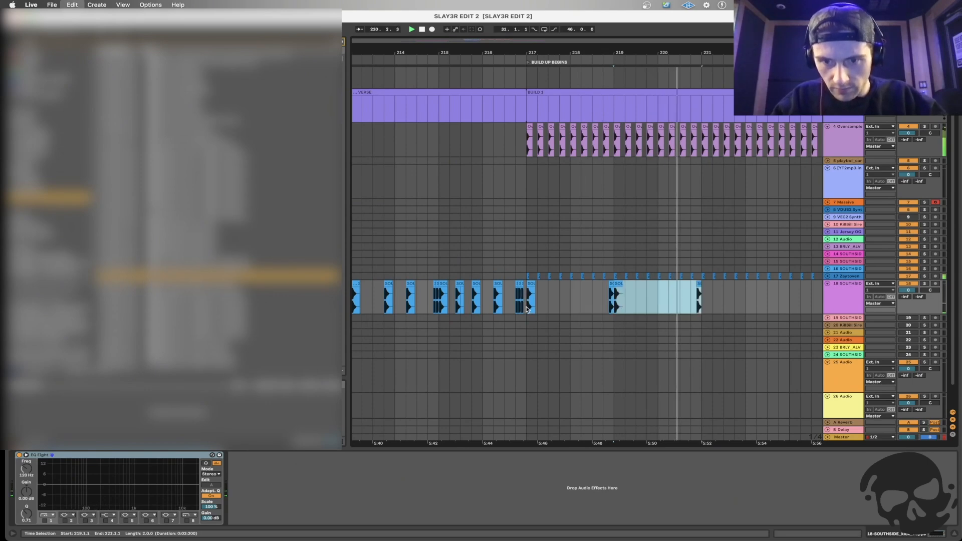
{"action": "key", "text": "super+d"}
{"action": "key", "text": "minus"}
{"action": "key", "text": "minus"}
{"action": "scroll", "coordinate": [526, 309], "scroll_direction": "right", "scroll_amount": 5}
{"action": "key", "text": "super+d"}
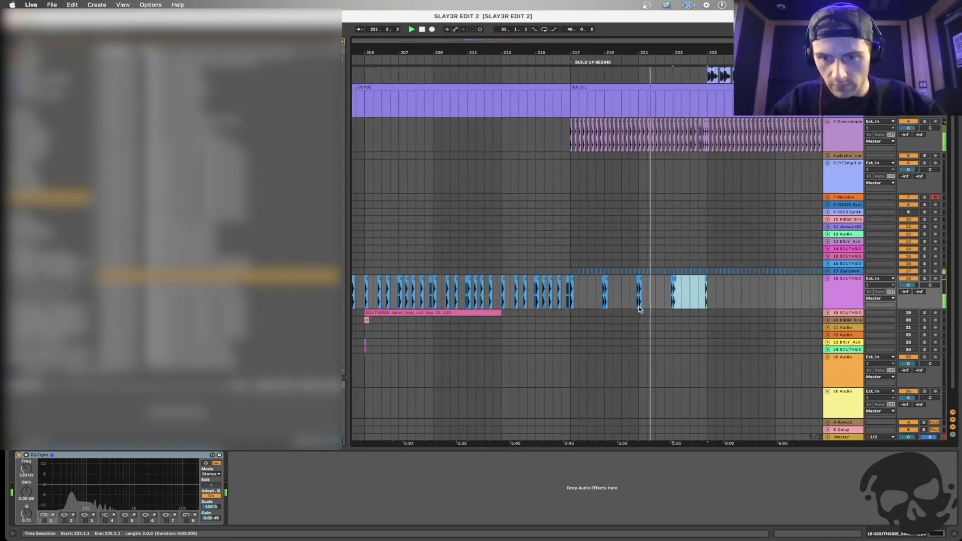
{"action": "key", "text": "super+d"}
Build a busier pattern in bar 225 by adding copies of its first kick at 225.2.1, 225.3.1, 225.3.4 and 225.4.3.
{"action": "left_click", "coordinate": [708, 303]}
{"action": "key", "text": "plus"}
{"action": "key", "text": "plus"}
{"action": "key", "text": "plus"}
{"action": "left_click_drag", "start_coordinate": [708, 302], "coordinate": [719, 301]}
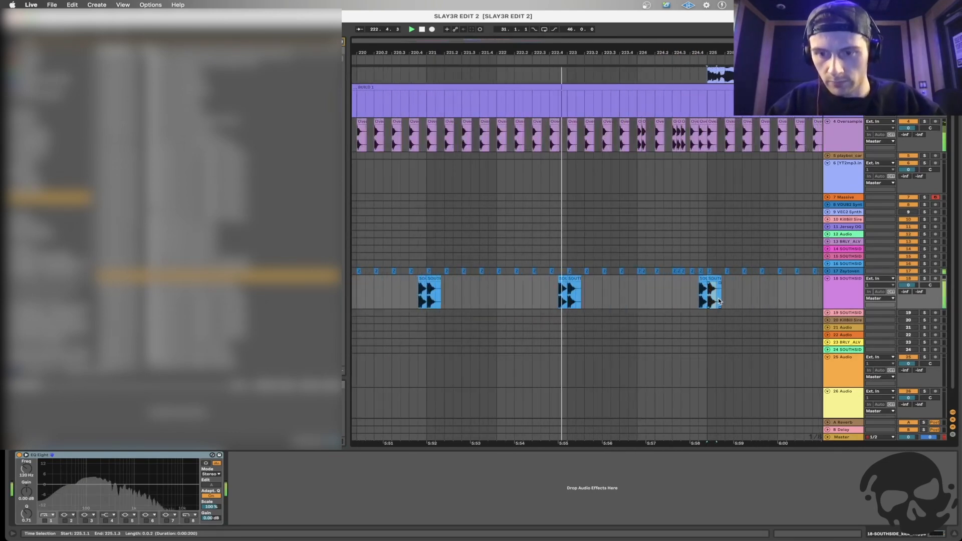
{"action": "key", "text": "super+d"}
{"action": "key", "text": "super+d"}
{"action": "key", "text": "super+d"}
{"action": "key", "text": "plus"}
{"action": "key", "text": "Left"}
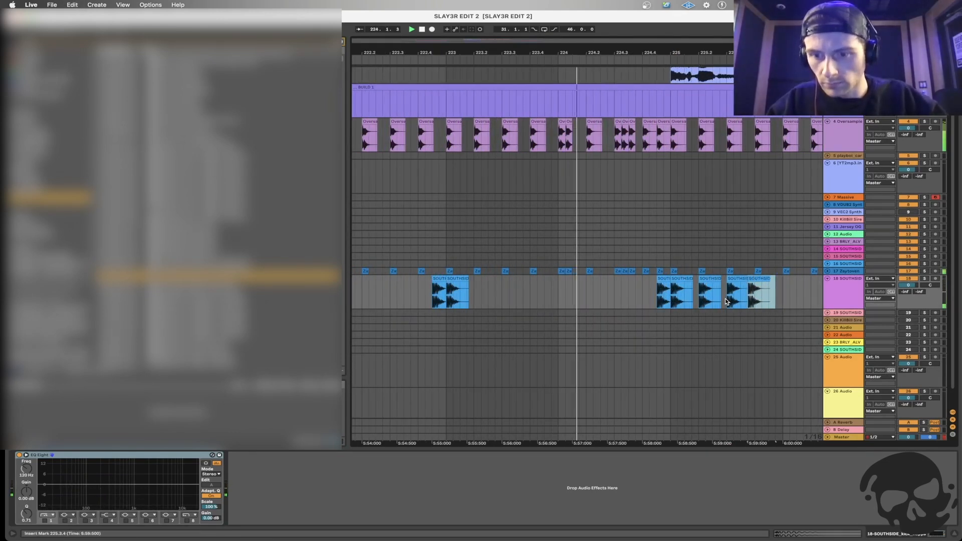
{"action": "key", "text": "super+d"}
{"action": "key", "text": "Left"}
Duplicate the one-bar kick pattern of bar 225 repeatedly up to 231.1.1.
{"action": "scroll", "coordinate": [726, 299], "scroll_direction": "right", "scroll_amount": 2}
{"action": "left_click_drag", "start_coordinate": [626, 301], "coordinate": [732, 300]}
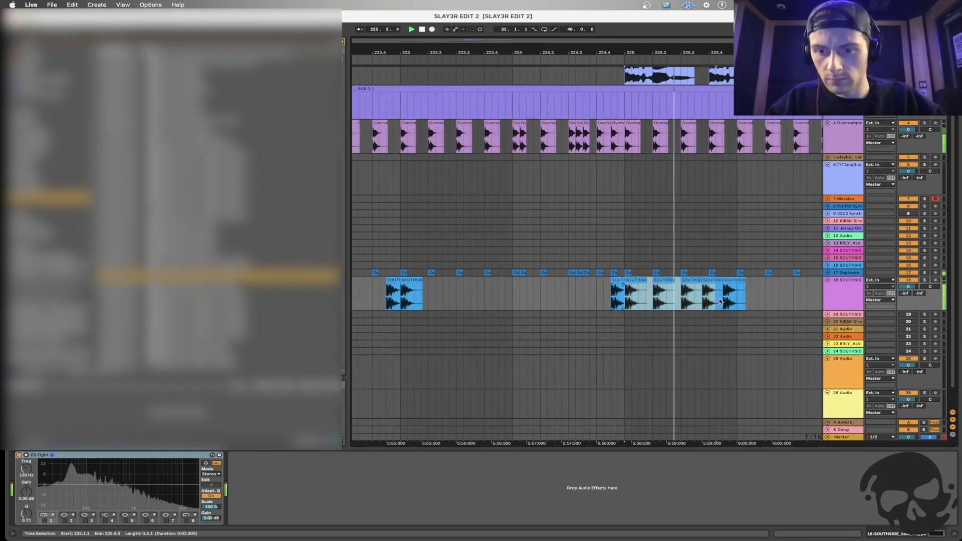
{"action": "key", "text": "shift+Right"}
{"action": "key", "text": "super+d"}
{"action": "key", "text": "minus"}
{"action": "key", "text": "super+d"}
{"action": "key", "text": "super+d"}
{"action": "key", "text": "super+d"}
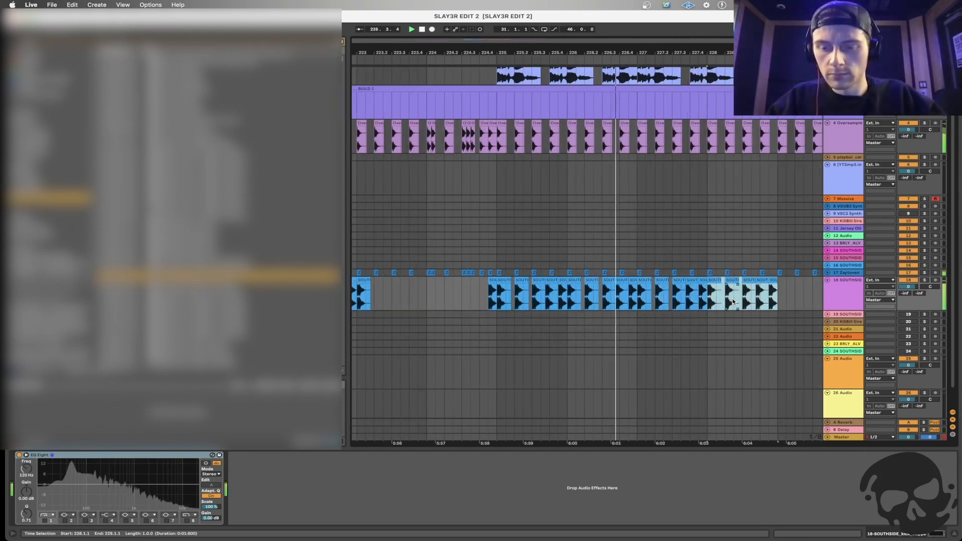
{"action": "key", "text": "super+d"}
{"action": "scroll", "coordinate": [722, 300], "scroll_direction": "right", "scroll_amount": 1}
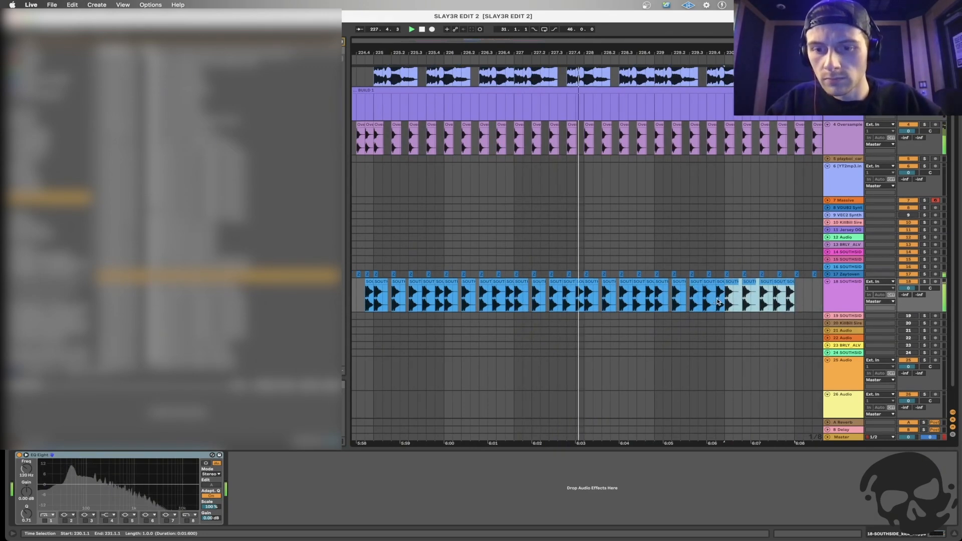
Fill bars 229 and 230 with an eighth-note kick roll that runs into 231.1.1.
{"action": "left_click", "coordinate": [658, 304]}
{"action": "key", "text": "shift+Right"}
{"action": "key", "text": "super+d"}
{"action": "key", "text": "super+d"}
{"action": "key", "text": "super+d"}
{"action": "key", "text": "super+d"}
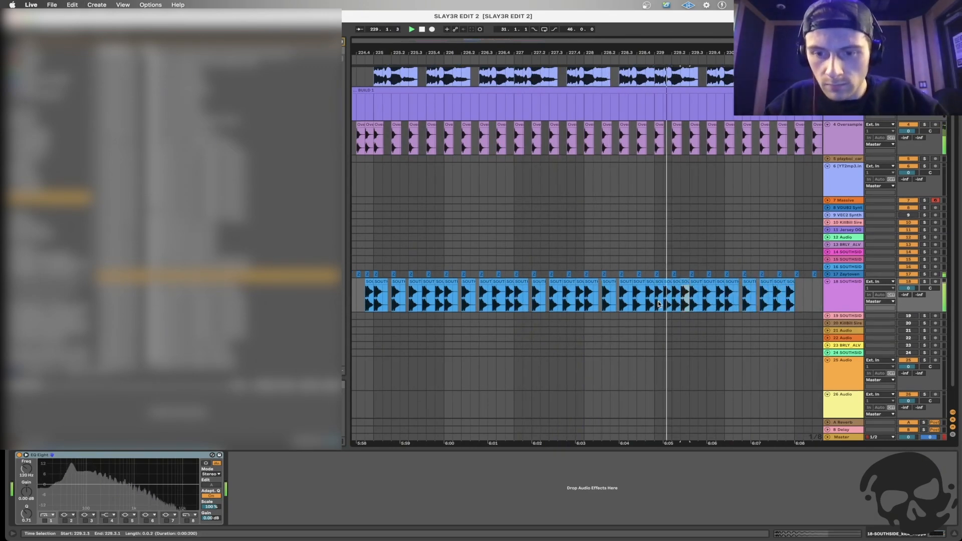
{"action": "key", "text": "super+d"}
{"action": "key", "text": "super+d"}
{"action": "key", "text": "super+d"}
{"action": "key", "text": "super+d"}
{"action": "key", "text": "super+d"}
{"action": "key", "text": "super+d"}
{"action": "key", "text": "super+d"}
{"action": "key", "text": "super+d"}
{"action": "key", "text": "super+d"}
{"action": "key", "text": "super+d"}
{"action": "key", "text": "super+d"}
{"action": "key", "text": "super+d"}
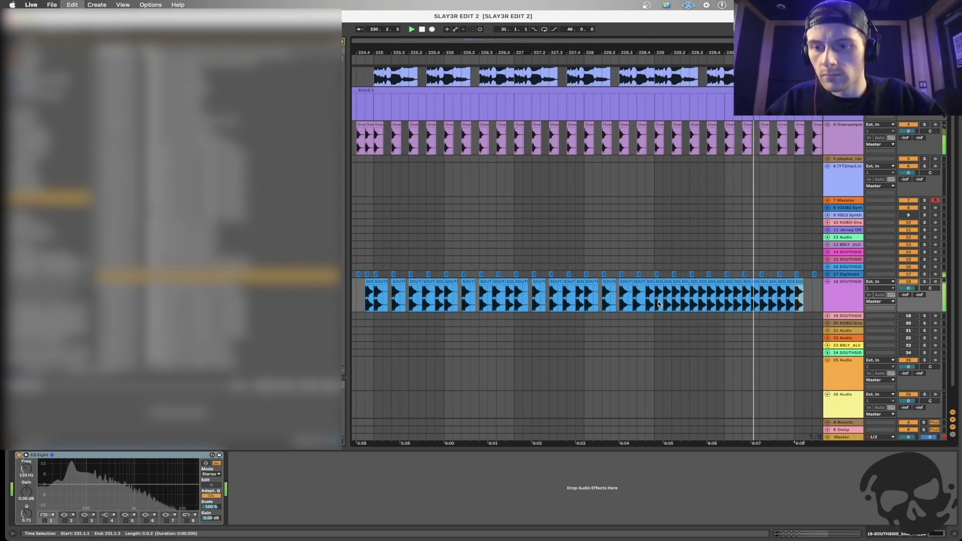
Halve the repeated kick to a sixteenth note at 231.1.1 and duplicate it through bar 231 up to 232.1.1.
{"action": "key", "text": "plus"}
{"action": "key", "text": "shift+Left"}
{"action": "key", "text": "super+d"}
{"action": "key", "text": "super+d"}
{"action": "key", "text": "super+d"}
{"action": "key", "text": "super+d"}
{"action": "key", "text": "super+d"}
{"action": "key", "text": "super+d"}
{"action": "key", "text": "super+d"}
{"action": "key", "text": "super+d"}
{"action": "key", "text": "super+d"}
{"action": "key", "text": "super+d"}
{"action": "key", "text": "super+d"}
{"action": "key", "text": "super+d"}
{"action": "key", "text": "super+d"}
{"action": "key", "text": "super+d"}
{"action": "key", "text": "super+d"}
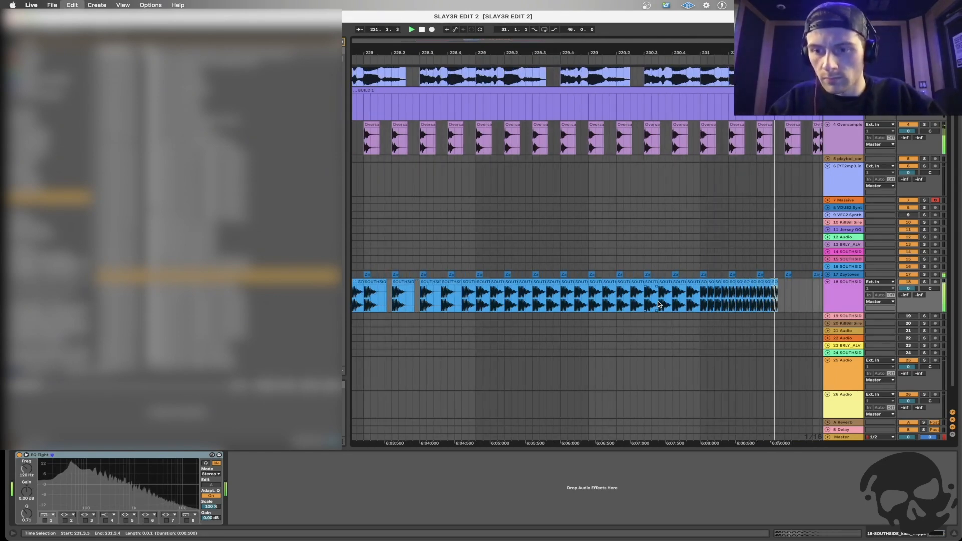
{"action": "key", "text": "space"}
{"action": "key", "text": "super+d"}
Lengthen the last kick at 232.1.1 to restore its tail, and play back the build from bar 224.
{"action": "scroll", "coordinate": [659, 304], "scroll_direction": "right", "scroll_amount": 5}
{"action": "left_click", "coordinate": [673, 301]}
{"action": "key", "text": "plus"}
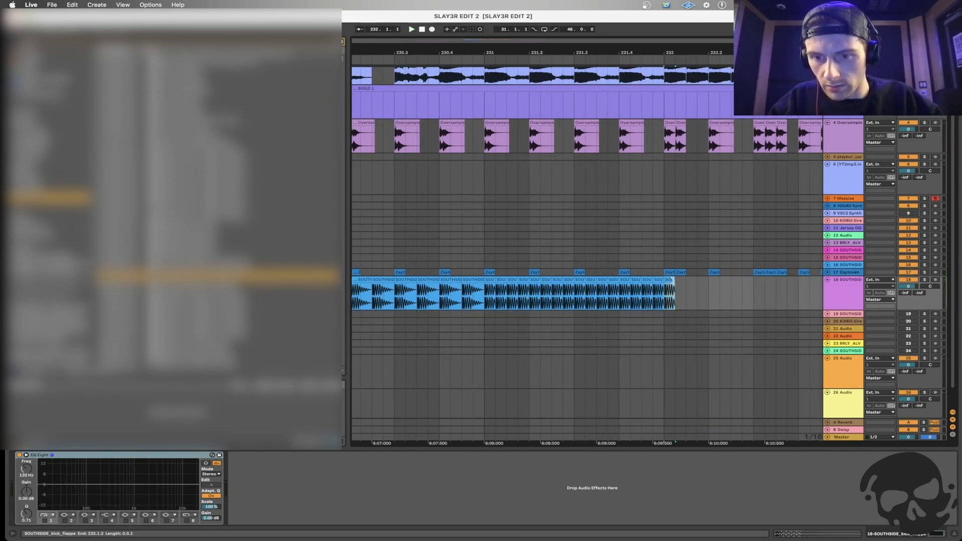
{"action": "key", "text": "minus"}
{"action": "key", "text": "minus"}
{"action": "key", "text": "minus"}
{"action": "key", "text": "minus"}
{"action": "left_click", "coordinate": [468, 255]}
{"action": "key", "text": "space"}
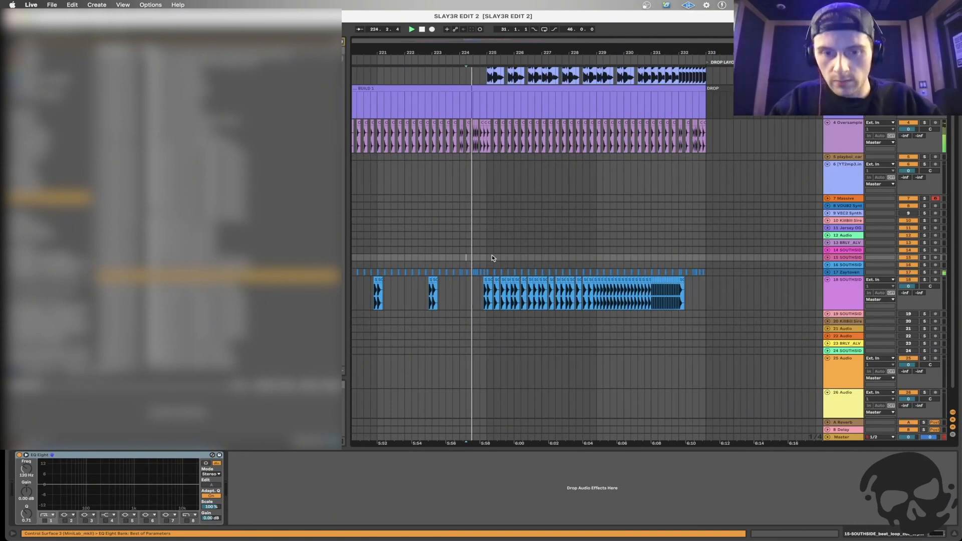
{"action": "left_click", "coordinate": [492, 256]}
{"action": "scroll", "coordinate": [492, 256], "scroll_direction": "up", "scroll_amount": 3}
{"action": "scroll", "coordinate": [543, 282], "scroll_direction": "right", "scroll_amount": 1}
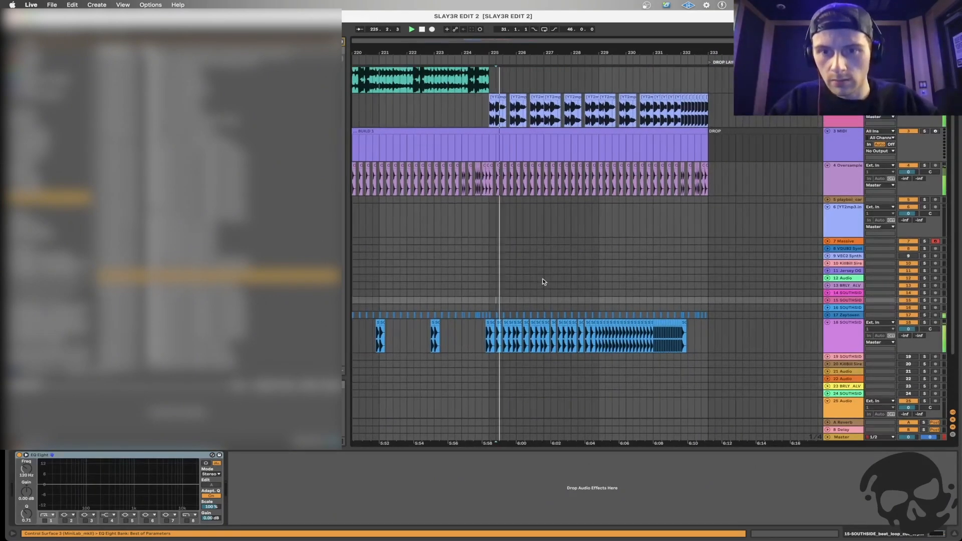
Delete the Playboi Carti sample chops on track 2 from 229.1.1 to 233.2.1.
{"action": "left_click", "coordinate": [596, 117]}
{"action": "key", "text": "plus"}
{"action": "key", "text": "plus"}
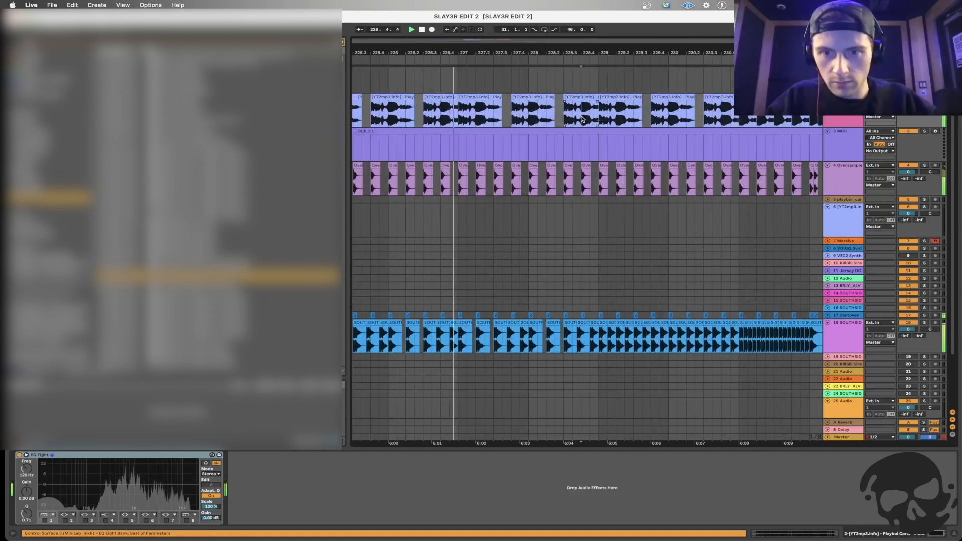
{"action": "left_click_drag", "start_coordinate": [592, 122], "coordinate": [597, 121]}
{"action": "scroll", "coordinate": [596, 122], "scroll_direction": "right", "scroll_amount": 1}
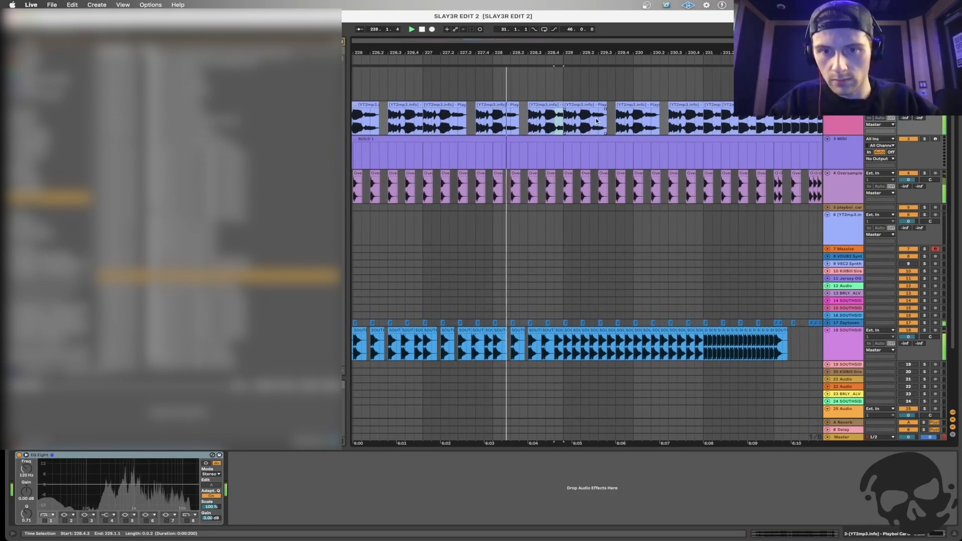
{"action": "key", "text": "space"}
{"action": "left_click", "coordinate": [559, 126]}
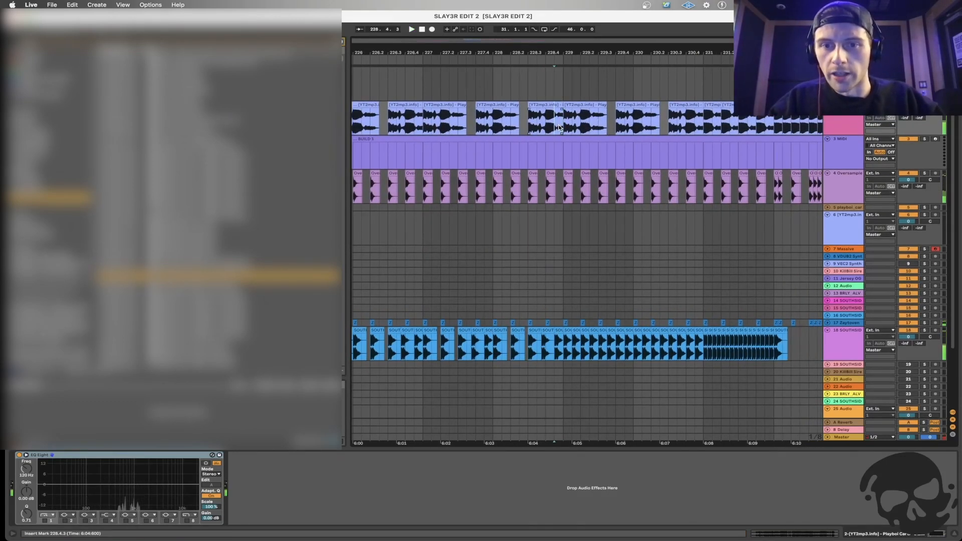
{"action": "key", "text": "minus"}
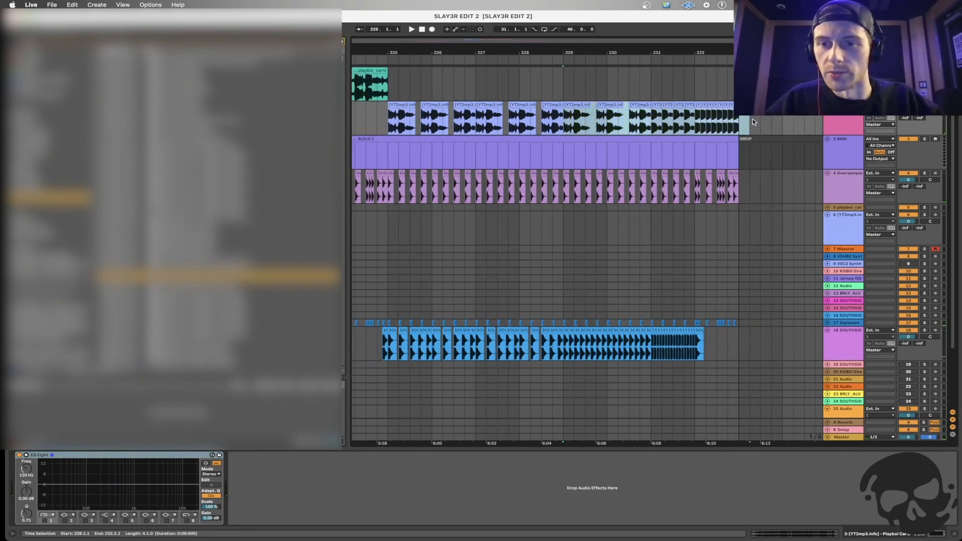
{"action": "key", "text": "Delete"}
Duplicate the one-beat sample chop at 228.4.1 on track 2 repeatedly up to 231.3.1.
{"action": "left_click", "coordinate": [499, 123]}
{"action": "key", "text": "space"}
{"action": "left_click_drag", "start_coordinate": [553, 126], "coordinate": [562, 126]}
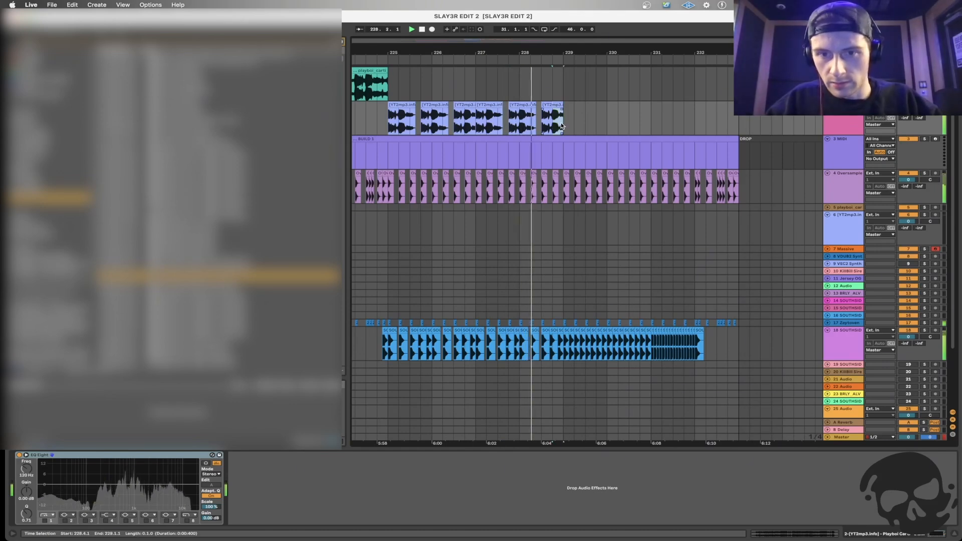
{"action": "key", "text": "super+d"}
{"action": "key", "text": "super+d"}
{"action": "key", "text": "super+d"}
{"action": "key", "text": "super+d"}
{"action": "key", "text": "super+d"}
{"action": "key", "text": "super+d"}
{"action": "key", "text": "super+d"}
{"action": "key", "text": "super+d"}
{"action": "key", "text": "super+d"}
{"action": "key", "text": "super+d"}
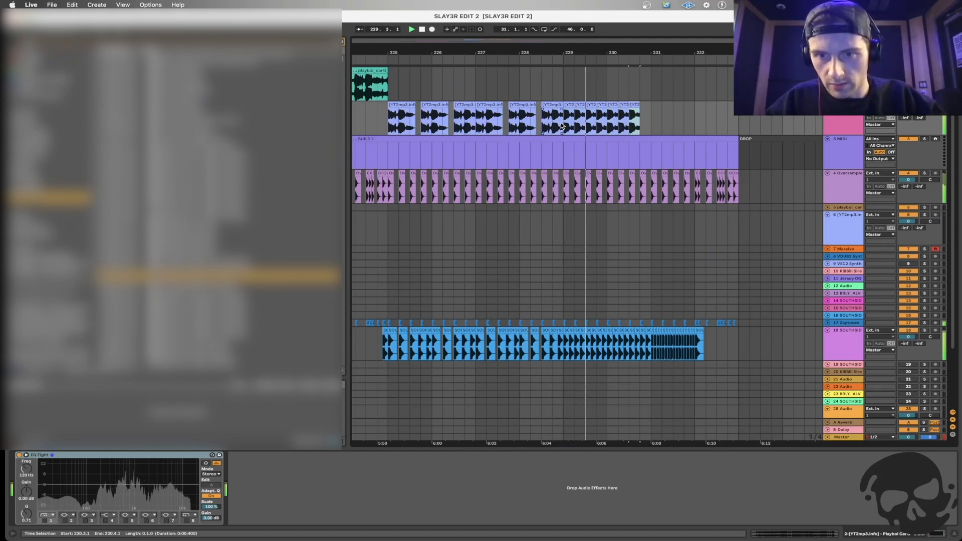
Duplicate the eighth-note slice at 231.1.1 of the track 2 sample repeatedly up to 232.1.1.
{"action": "key", "text": "plus"}
{"action": "left_click_drag", "start_coordinate": [625, 127], "coordinate": [639, 127]}
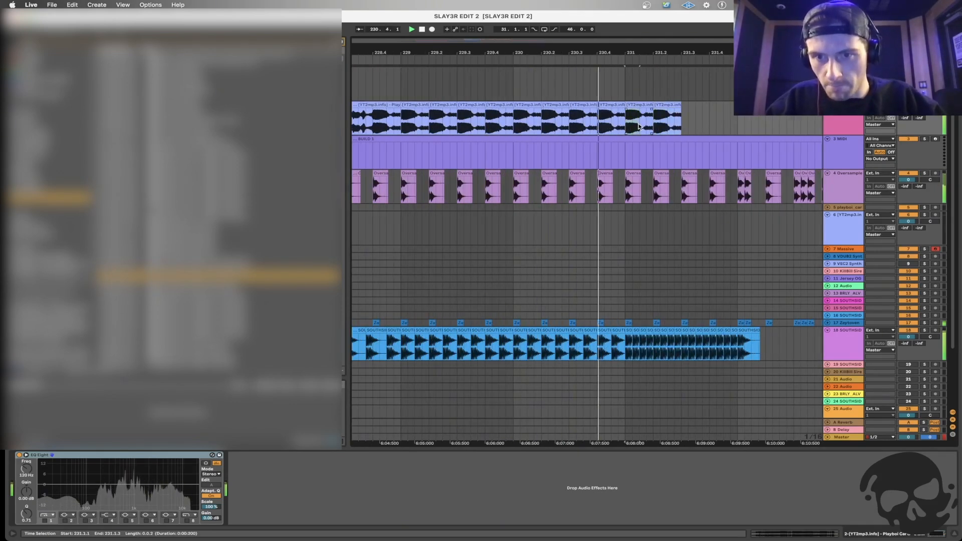
{"action": "key", "text": "minus"}
{"action": "key", "text": "super+d"}
{"action": "key", "text": "super+d"}
{"action": "key", "text": "super+d"}
{"action": "key", "text": "super+d"}
{"action": "key", "text": "super+d"}
{"action": "key", "text": "super+d"}
{"action": "key", "text": "super+d"}
{"action": "key", "text": "minus"}
{"action": "key", "text": "minus"}
Copy the three-beat sample section from 225.4.1 to 226.3.1 on track 2, paste it at 232.2.1, and play it back.
{"action": "left_click", "coordinate": [572, 126]}
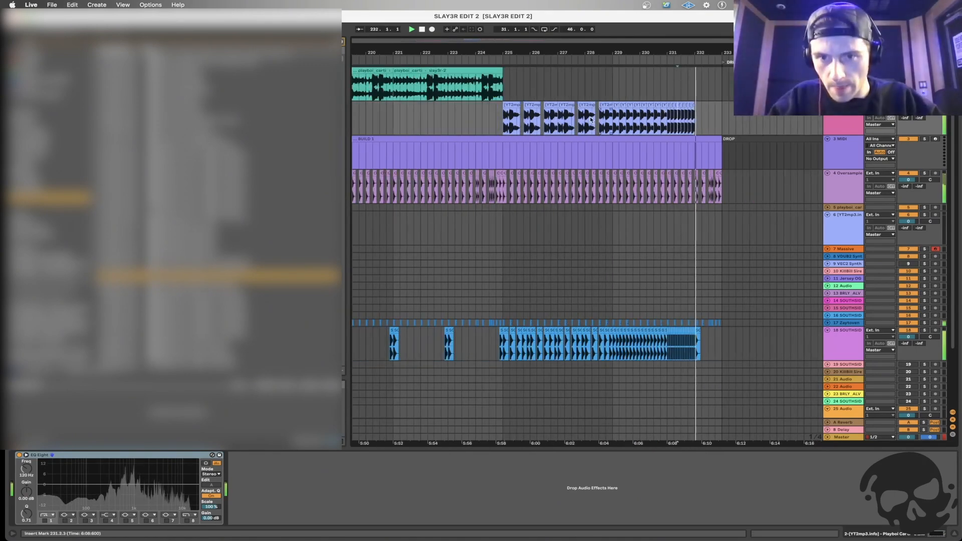
{"action": "left_click_drag", "start_coordinate": [504, 126], "coordinate": [532, 126]}
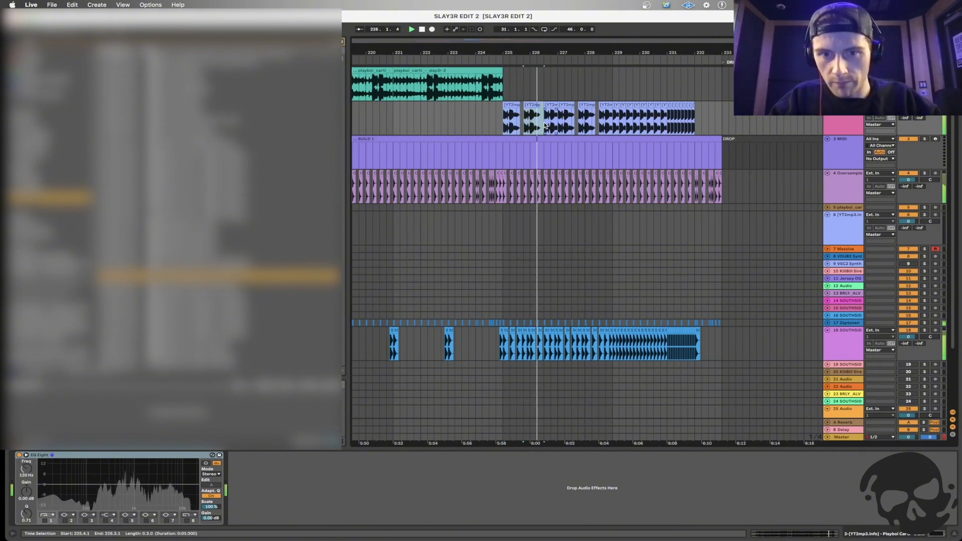
{"action": "left_click", "coordinate": [698, 126]}
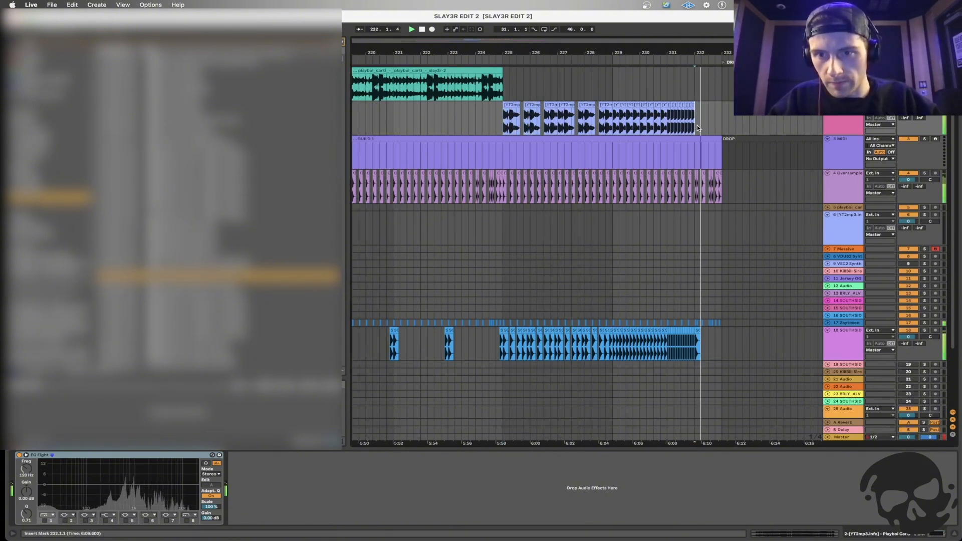
{"action": "key", "text": "super+v"}
{"action": "left_click", "coordinate": [697, 126]}
{"action": "key", "text": "space"}
{"action": "key", "text": "space"}
{"action": "scroll", "coordinate": [710, 129], "scroll_direction": "right", "scroll_amount": 1}
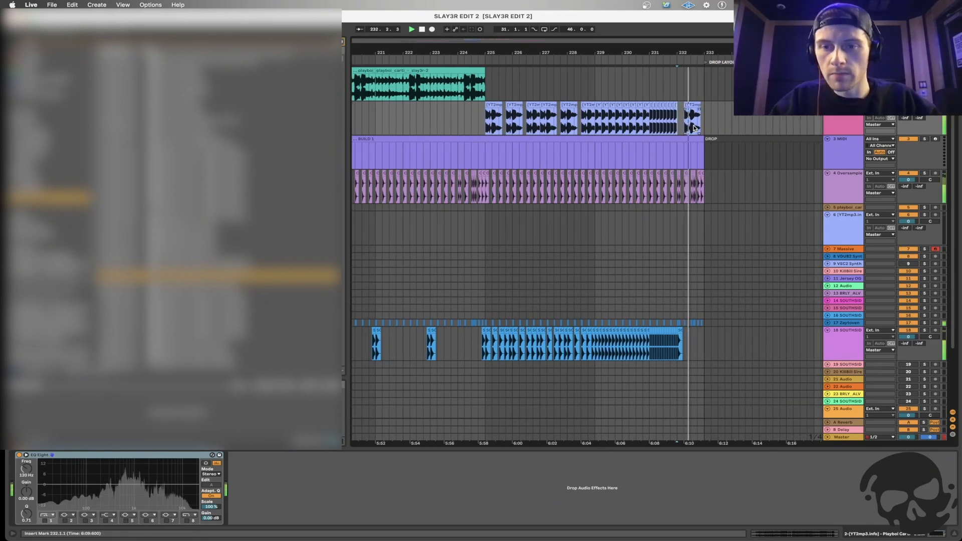
Stop playback and delete the pasted sample on track 2 between 232.4.1 and 233.1.1.
{"action": "left_click", "coordinate": [711, 130]}
{"action": "scroll", "coordinate": [710, 129], "scroll_direction": "up", "scroll_amount": 2}
{"action": "key", "text": "plus"}
{"action": "key", "text": "space"}
{"action": "left_click_drag", "start_coordinate": [678, 126], "coordinate": [688, 129]}
{"action": "key", "text": "Delete"}
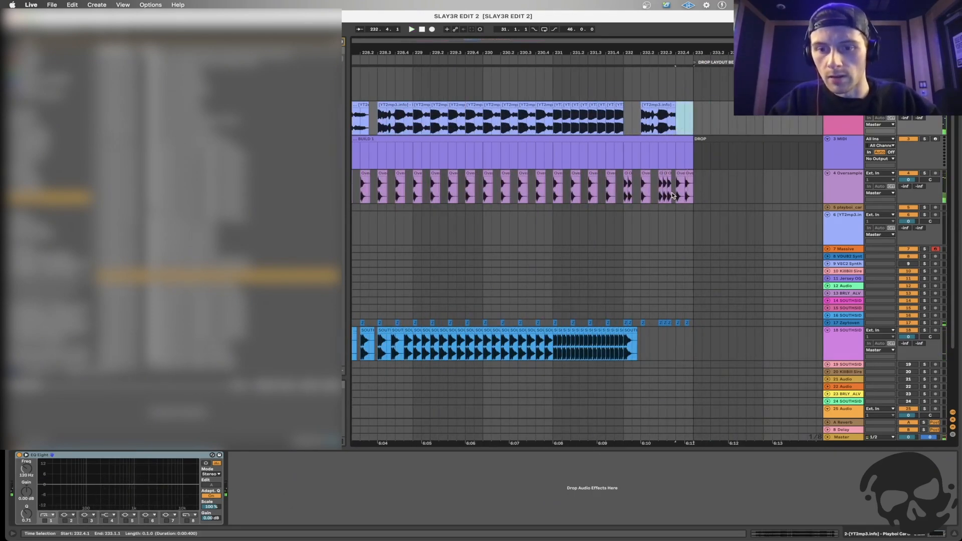
Copy the kick at 232.1.1 on track 18 to 232.4.1, just before the drop.
{"action": "left_click", "coordinate": [630, 329]}
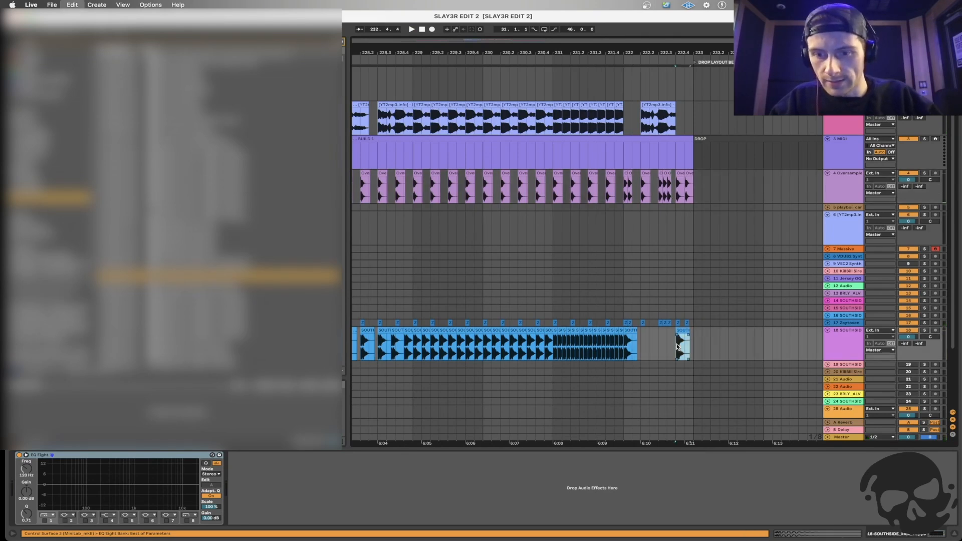
Move the last kick on track 18 from 232.4.1 to 232.4.3, end it at the drop, and play back the fill.
{"action": "key", "text": "space"}
{"action": "left_click", "coordinate": [676, 293]}
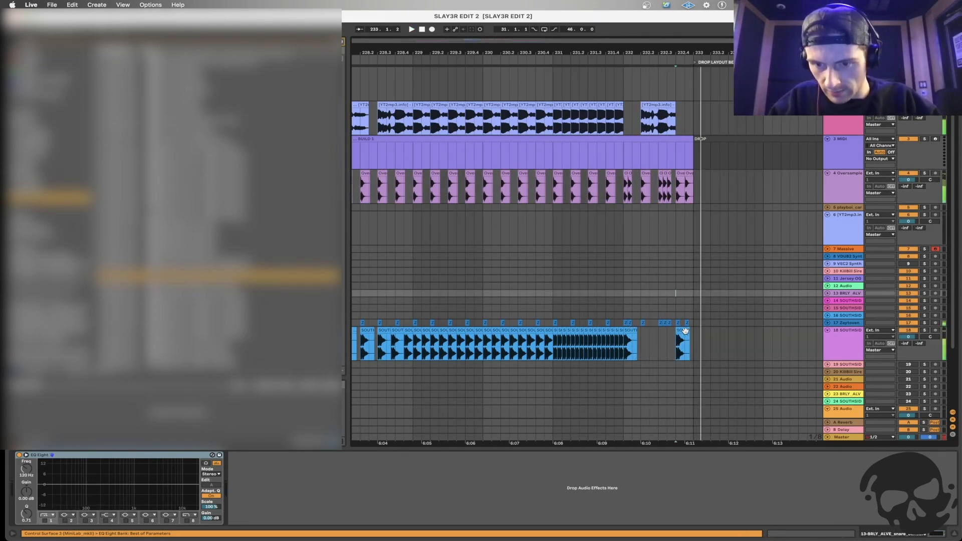
{"action": "left_click_drag", "start_coordinate": [685, 331], "coordinate": [693, 331]}
{"action": "key", "text": "Delete"}
{"action": "left_click", "coordinate": [622, 343]}
{"action": "key", "text": "space"}
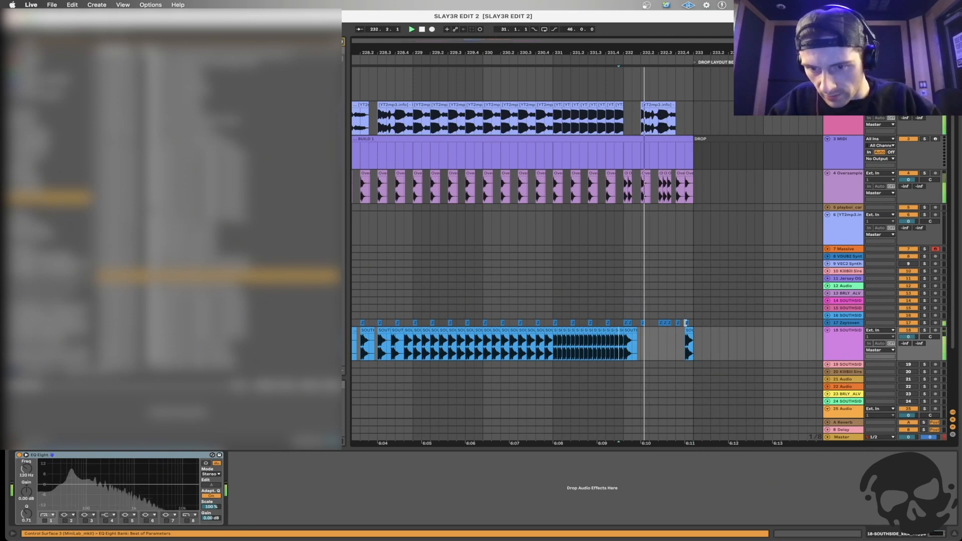
Delete the final half-beat hits at 232.4.3 on tracks 17 and 4, and play back the transition into the drop.
{"action": "left_click", "coordinate": [687, 323]}
{"action": "key", "text": "Delete"}
{"action": "left_click_drag", "start_coordinate": [687, 199], "coordinate": [695, 199]}
{"action": "key", "text": "Delete"}
{"action": "left_click", "coordinate": [640, 220]}
{"action": "key", "text": "space"}
{"action": "key", "text": "space"}
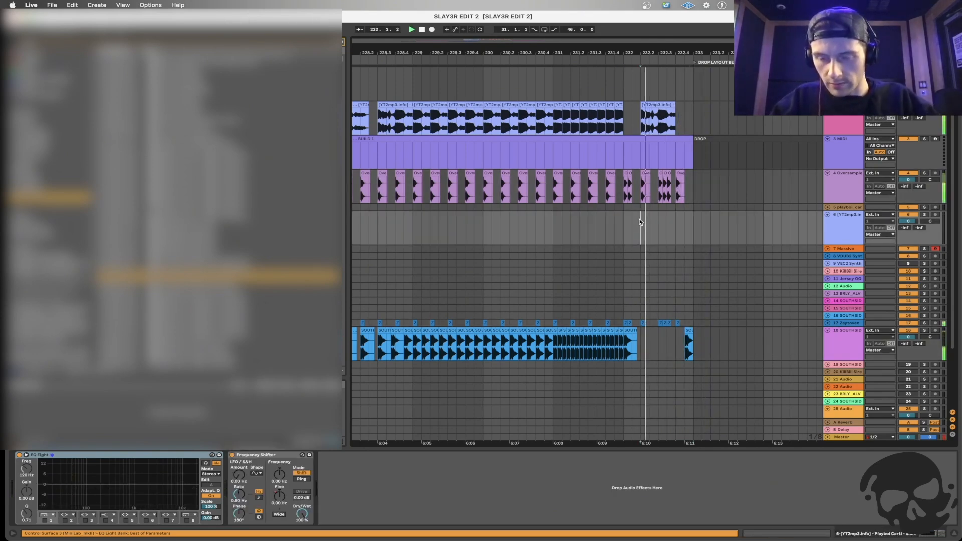
{"action": "scroll", "coordinate": [688, 227], "scroll_direction": "down", "scroll_amount": 5}
{"action": "left_click", "coordinate": [688, 240]}
{"action": "key", "text": "space"}
Play the transition from the intro into the verse and listen to the opening of the track 18 kick pattern.
{"action": "scroll", "coordinate": [687, 240], "scroll_direction": "down", "scroll_amount": 4}
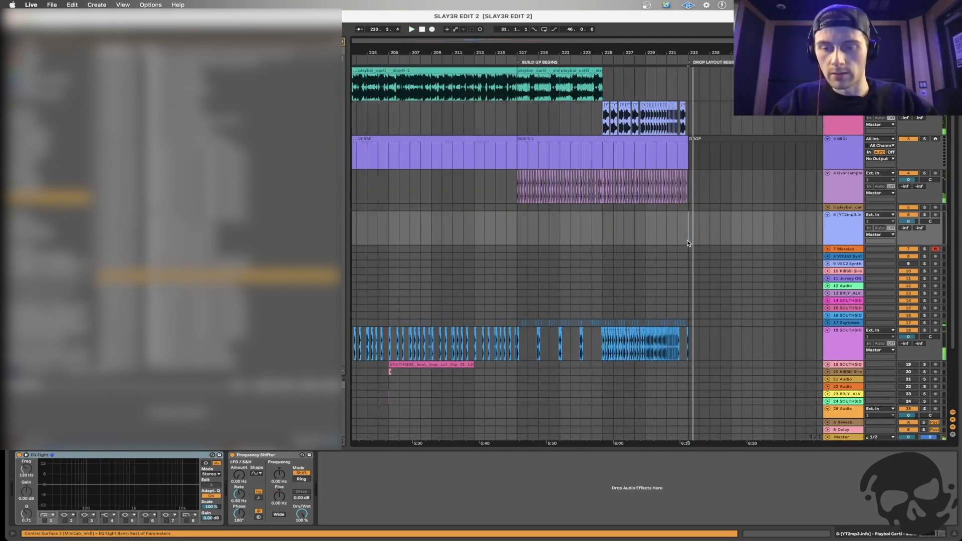
{"action": "scroll", "coordinate": [687, 240], "scroll_direction": "down", "scroll_amount": 2}
{"action": "left_click", "coordinate": [639, 245]}
{"action": "scroll", "coordinate": [639, 246], "scroll_direction": "down", "scroll_amount": 3}
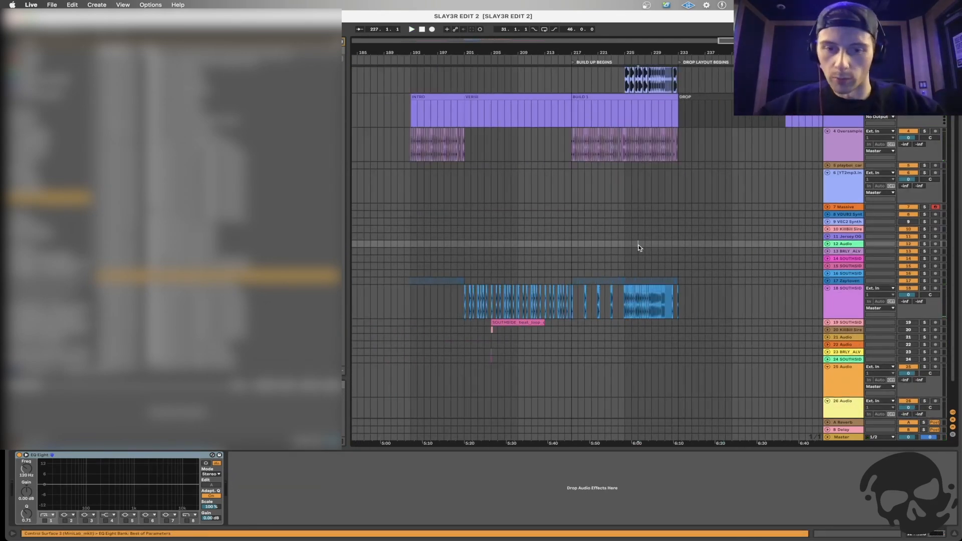
{"action": "left_click", "coordinate": [432, 303]}
{"action": "left_click", "coordinate": [450, 303]}
{"action": "key", "text": "space"}
{"action": "scroll", "coordinate": [451, 304], "scroll_direction": "up", "scroll_amount": 5}
{"action": "left_click", "coordinate": [496, 309]}
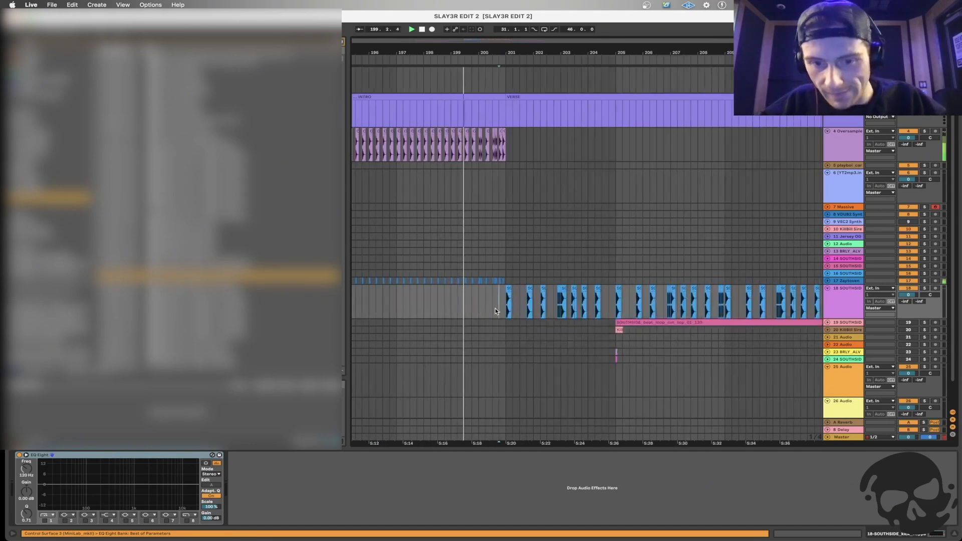
{"action": "scroll", "coordinate": [495, 308], "scroll_direction": "down", "scroll_amount": 3}
{"action": "left_click", "coordinate": [511, 288]}
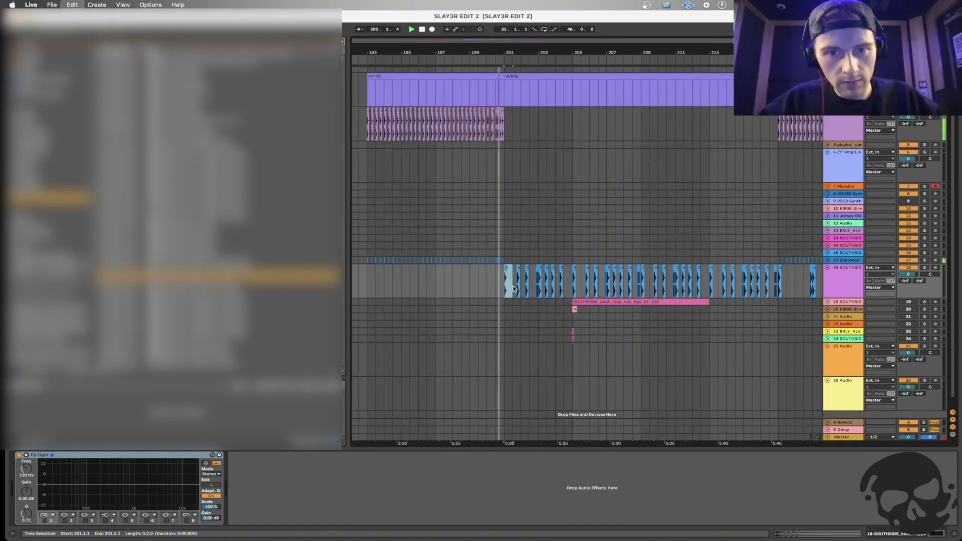
{"action": "scroll", "coordinate": [514, 289], "scroll_direction": "right", "scroll_amount": 2}
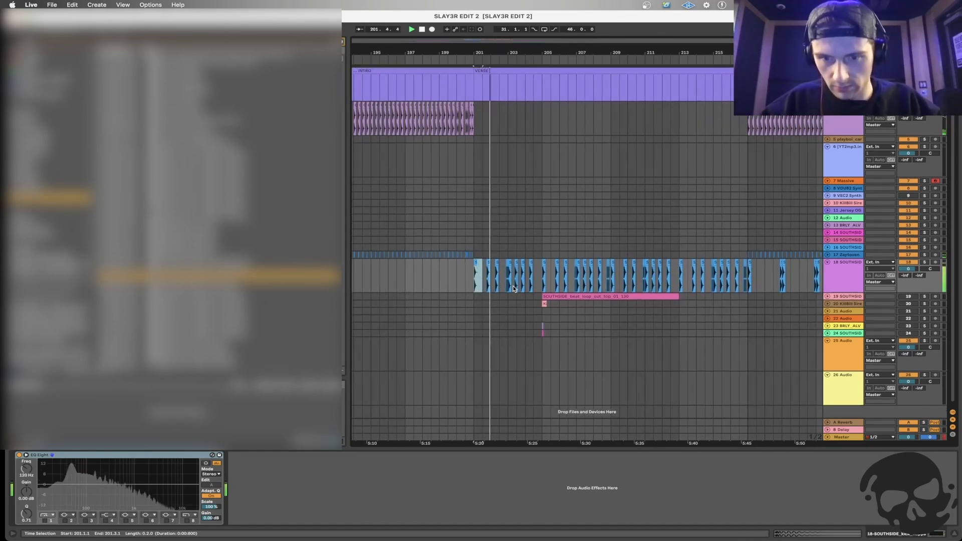
{"action": "left_click", "coordinate": [488, 288]}
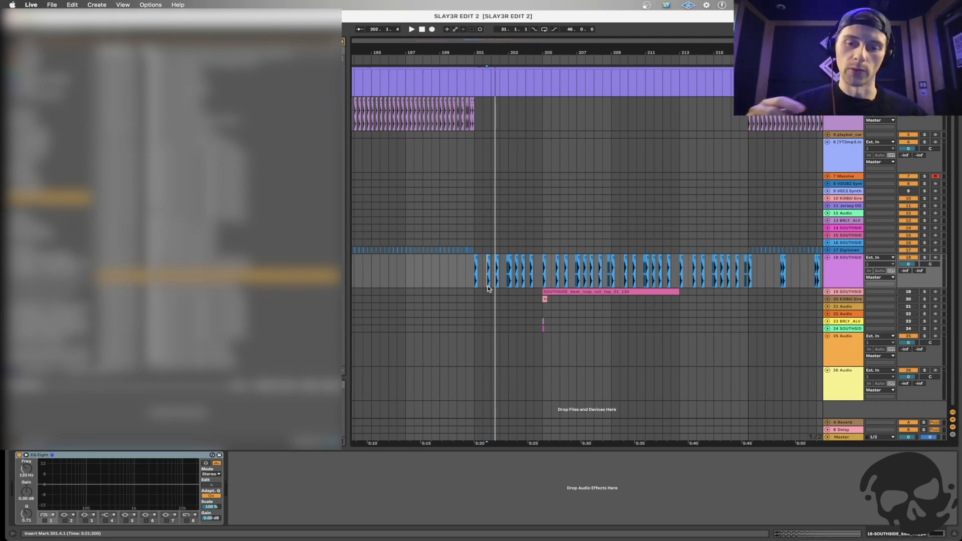
{"action": "left_click", "coordinate": [470, 284]}
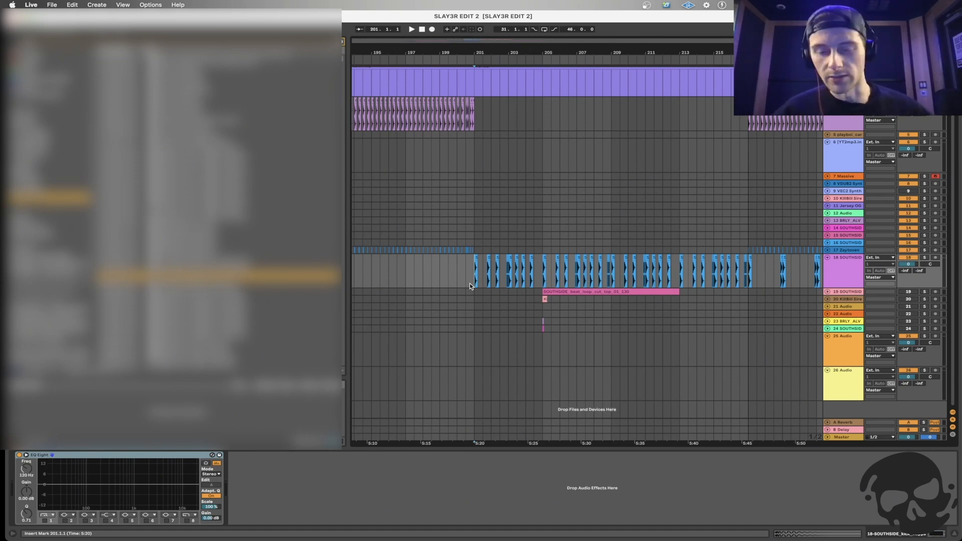
{"action": "scroll", "coordinate": [470, 284], "scroll_direction": "up", "scroll_amount": 1}
{"action": "scroll", "coordinate": [470, 284], "scroll_direction": "right", "scroll_amount": 2}
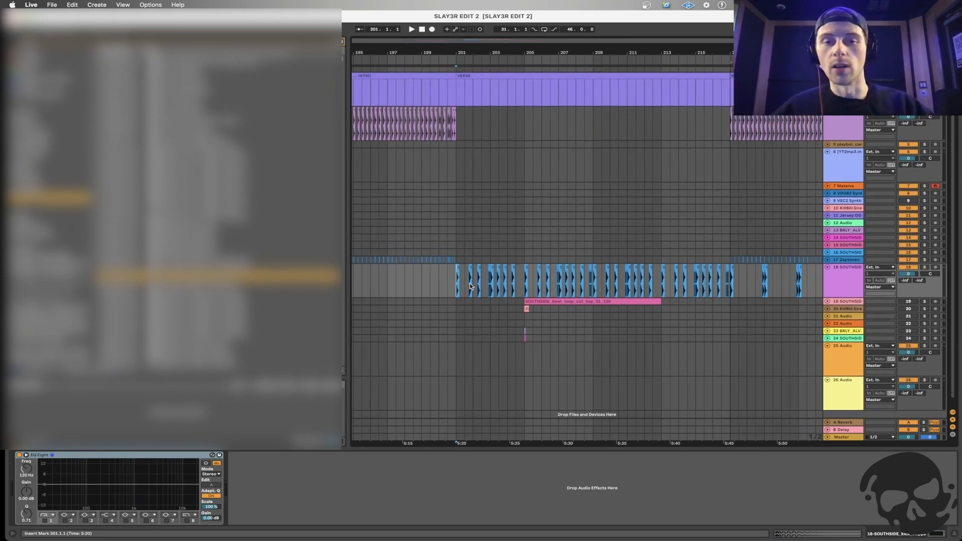
{"action": "scroll", "coordinate": [470, 284], "scroll_direction": "up", "scroll_amount": 5}
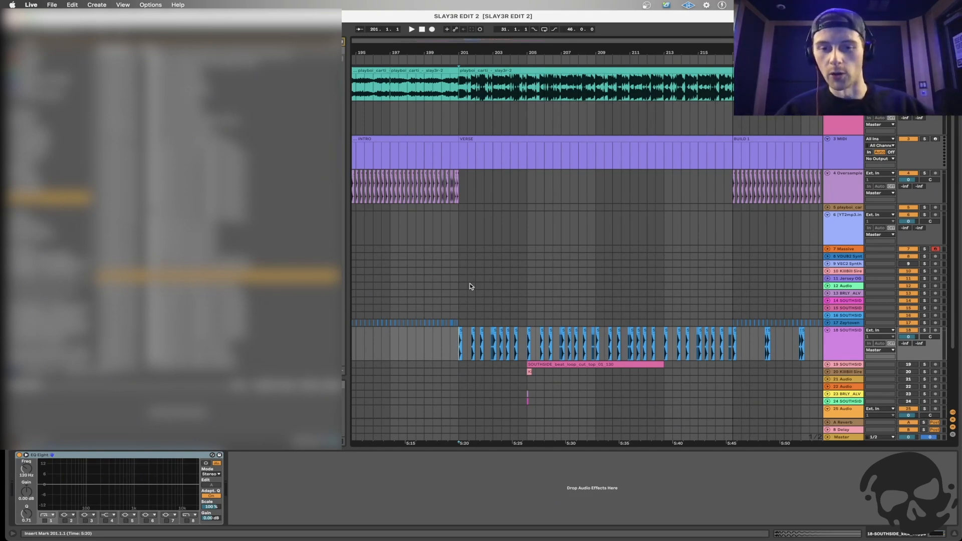
{"action": "scroll", "coordinate": [471, 285], "scroll_direction": "down", "scroll_amount": 5}
{"action": "scroll", "coordinate": [470, 285], "scroll_direction": "up", "scroll_amount": 5}
{"action": "scroll", "coordinate": [447, 353], "scroll_direction": "down", "scroll_amount": 2}
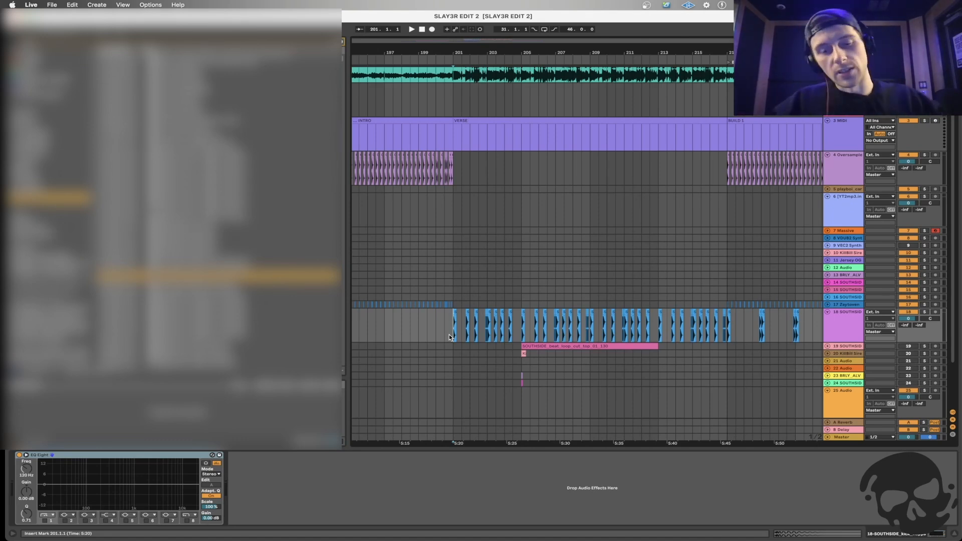
Unfold track 19, activate and solo it, and play its SOUTHSIDE_beat_loop_cut_top_01_130 clip from 205.1.1.
{"action": "left_click", "coordinate": [536, 344]}
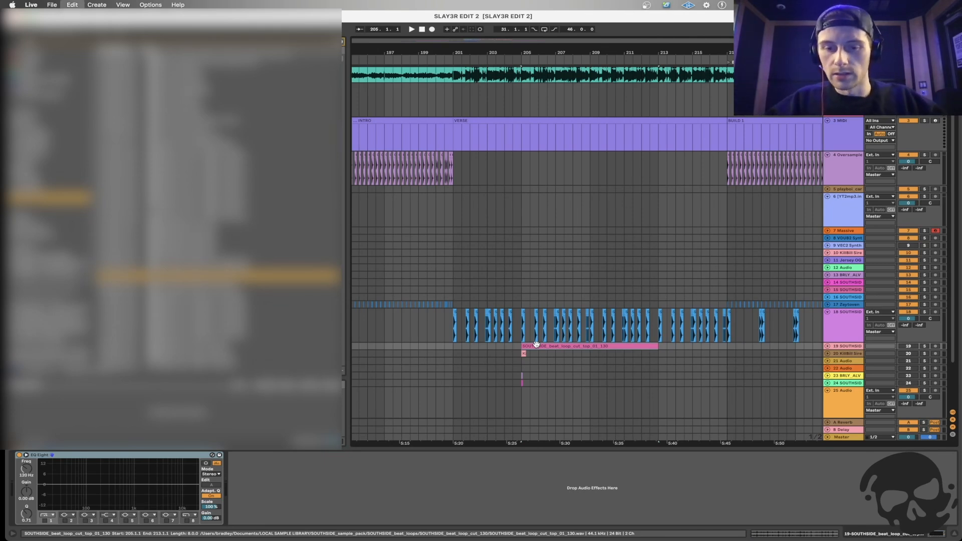
{"action": "left_click", "coordinate": [573, 360]}
{"action": "double_click", "coordinate": [859, 347]}
{"action": "left_click", "coordinate": [585, 346]}
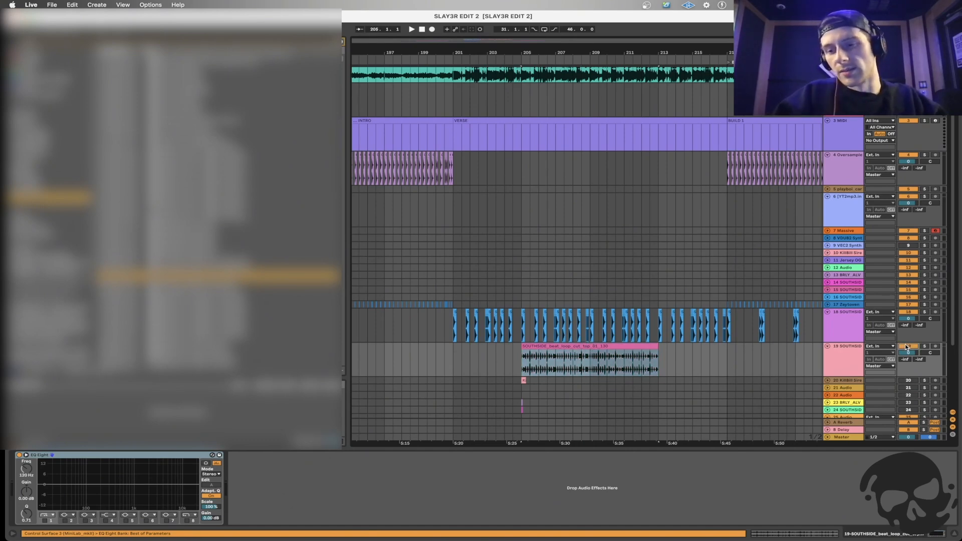
{"action": "left_click", "coordinate": [924, 346]}
{"action": "key", "text": "space"}
Move the SOUTHSIDE beat loop clip on track 19 to the start of the verse at 201.1.1.
{"action": "left_click", "coordinate": [568, 345]}
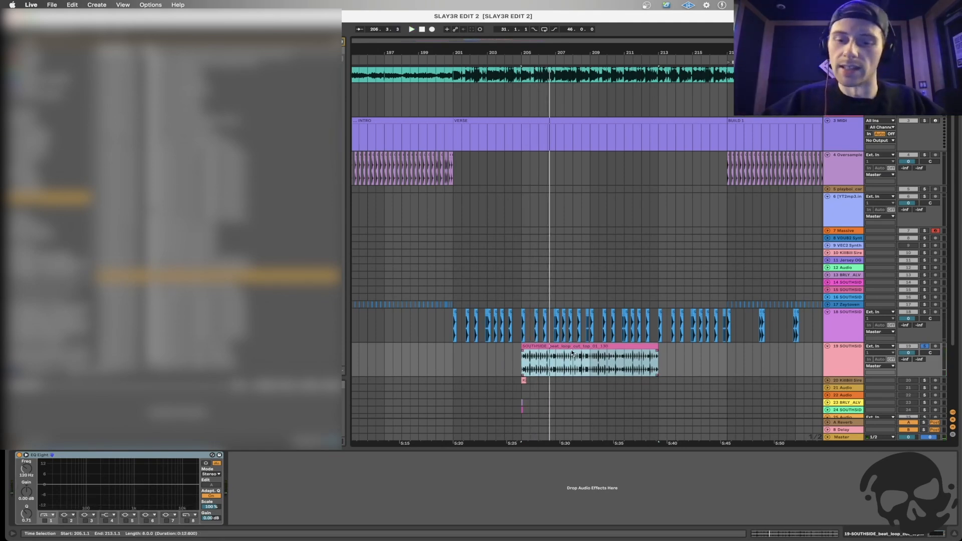
{"action": "key", "text": "Delete"}
{"action": "left_click", "coordinate": [456, 359]}
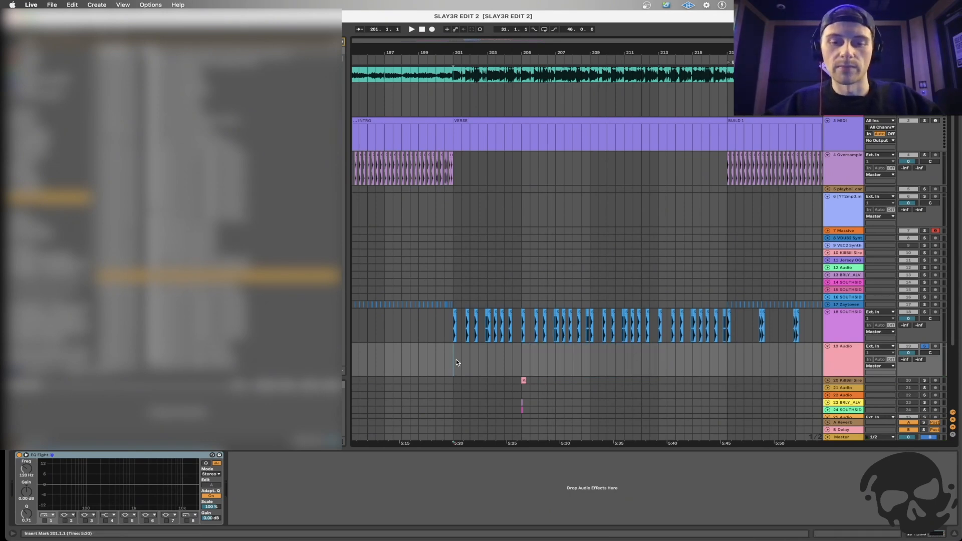
{"action": "key", "text": "super+v"}
Solo the track 18 kicks together with the track 19 beat loop and play both from the verse start.
{"action": "left_click", "coordinate": [925, 312], "text": "super"}
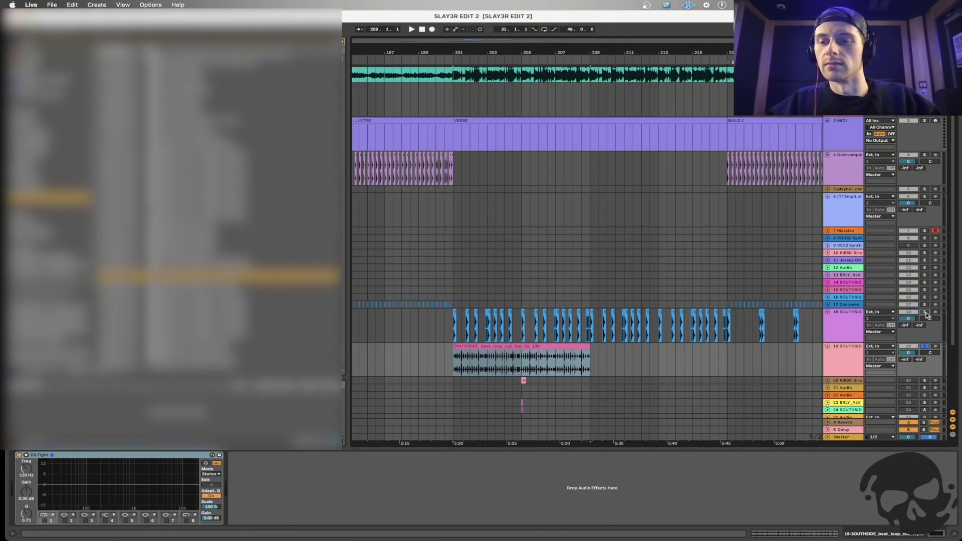
{"action": "left_click", "coordinate": [837, 329]}
{"action": "left_click", "coordinate": [839, 357]}
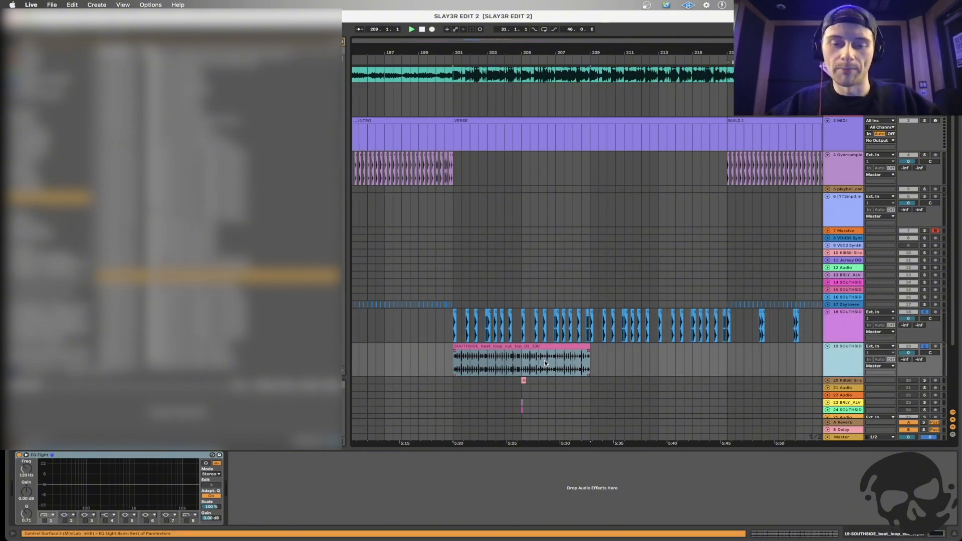
{"action": "left_click", "coordinate": [462, 365]}
{"action": "key", "text": "plus"}
{"action": "key", "text": "plus"}
{"action": "key", "text": "plus"}
Examine how the kick hits line up with the beat loop's waveform between bars 202 and 206 during playback.
{"action": "left_click", "coordinate": [499, 365]}
{"action": "key", "text": "plus"}
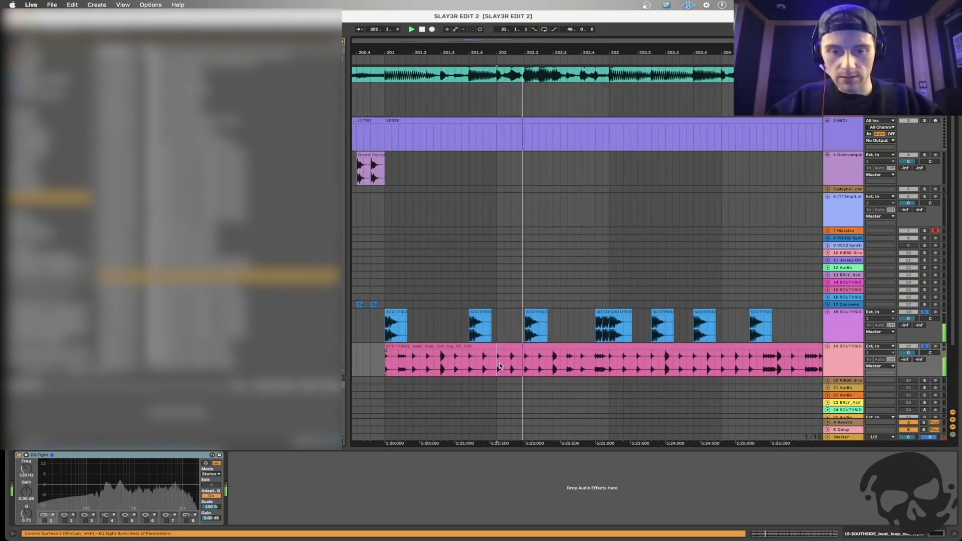
{"action": "scroll", "coordinate": [521, 365], "scroll_direction": "down", "scroll_amount": 3}
{"action": "scroll", "coordinate": [521, 369], "scroll_direction": "right", "scroll_amount": 1}
{"action": "left_click", "coordinate": [548, 369]}
{"action": "scroll", "coordinate": [548, 370], "scroll_direction": "right", "scroll_amount": 2}
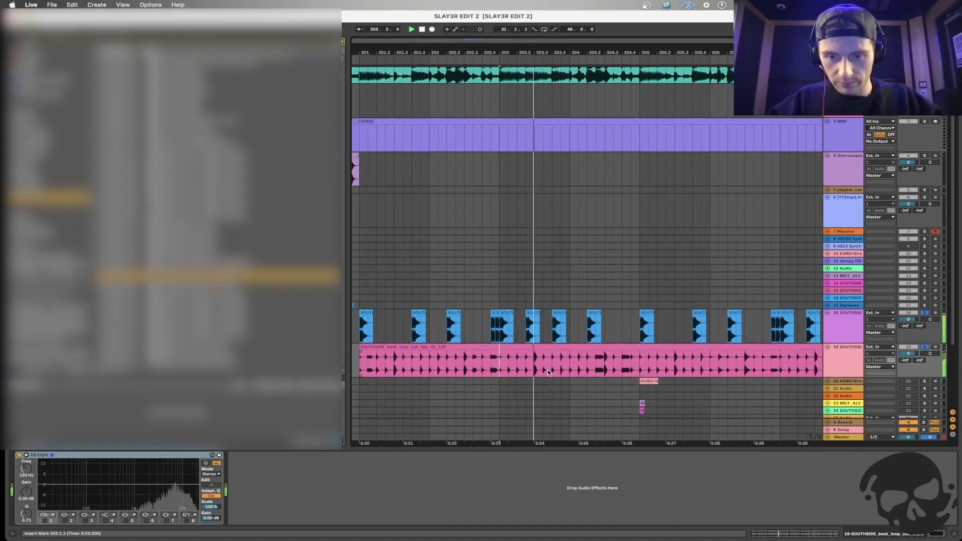
{"action": "scroll", "coordinate": [548, 370], "scroll_direction": "right", "scroll_amount": 1}
{"action": "left_click", "coordinate": [580, 363]}
{"action": "key", "text": "plus"}
{"action": "key", "text": "plus"}
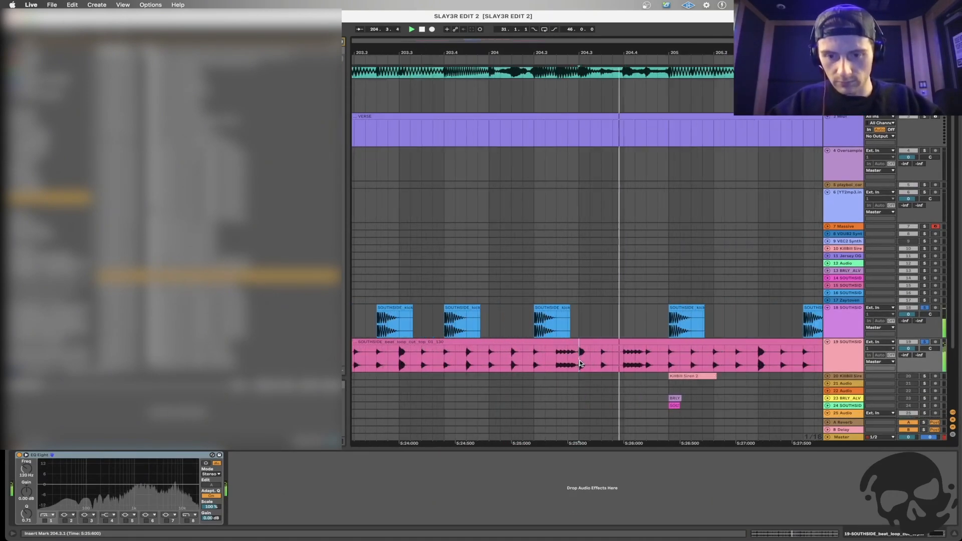
{"action": "key", "text": "minus"}
{"action": "key", "text": "minus"}
{"action": "key", "text": "minus"}
{"action": "scroll", "coordinate": [617, 362], "scroll_direction": "right", "scroll_amount": 1}
{"action": "key", "text": "minus"}
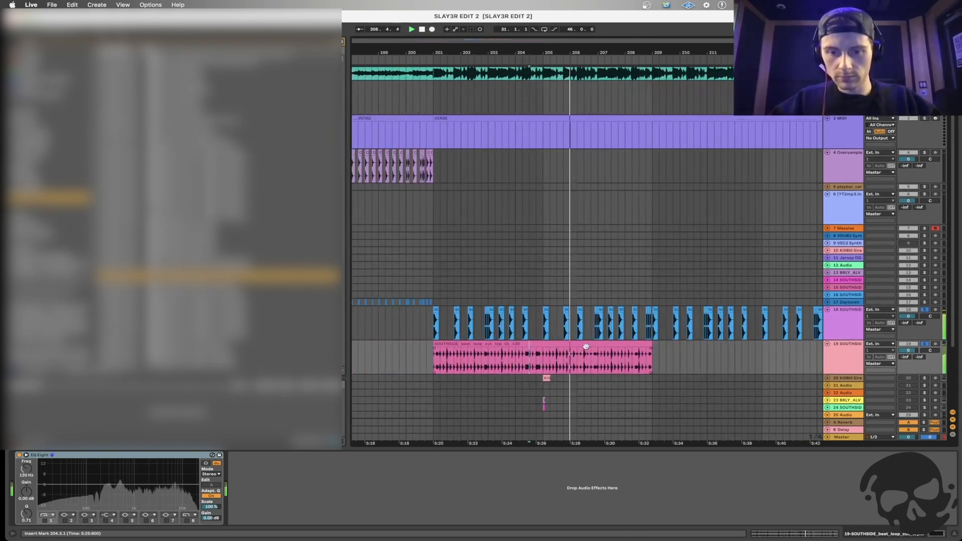
Open the beat loop's clip settings and loop the arrangement over its eight bars from 201.1.1 to 209.1.1.
{"action": "left_click", "coordinate": [586, 346]}
{"action": "left_click", "coordinate": [468, 368]}
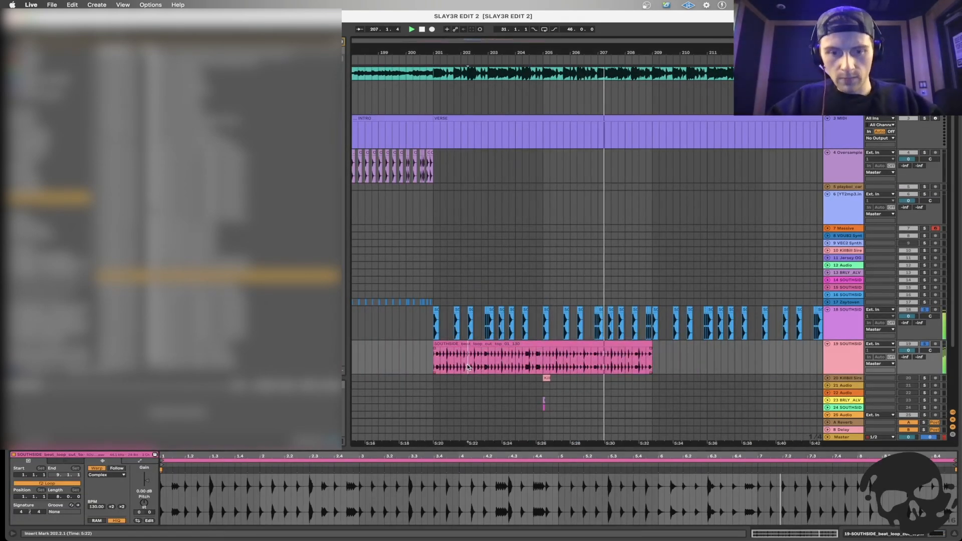
{"action": "left_click", "coordinate": [434, 366]}
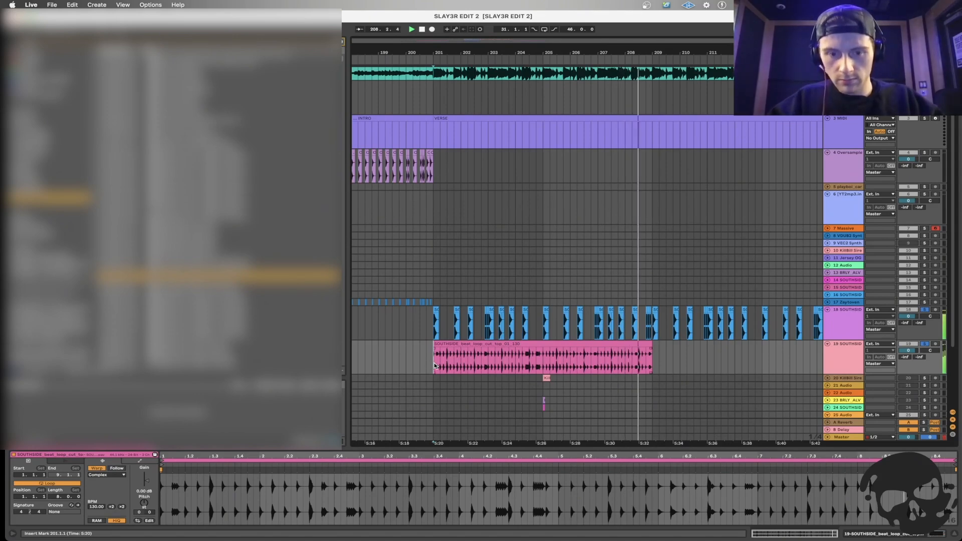
{"action": "left_click_drag", "start_coordinate": [434, 365], "coordinate": [651, 364]}
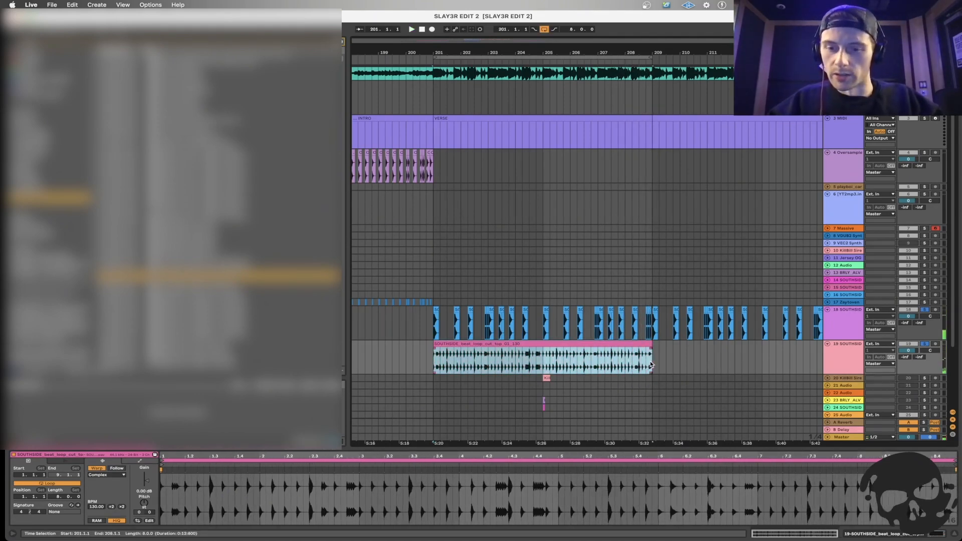
{"action": "scroll", "coordinate": [441, 336], "scroll_direction": "down", "scroll_amount": 3}
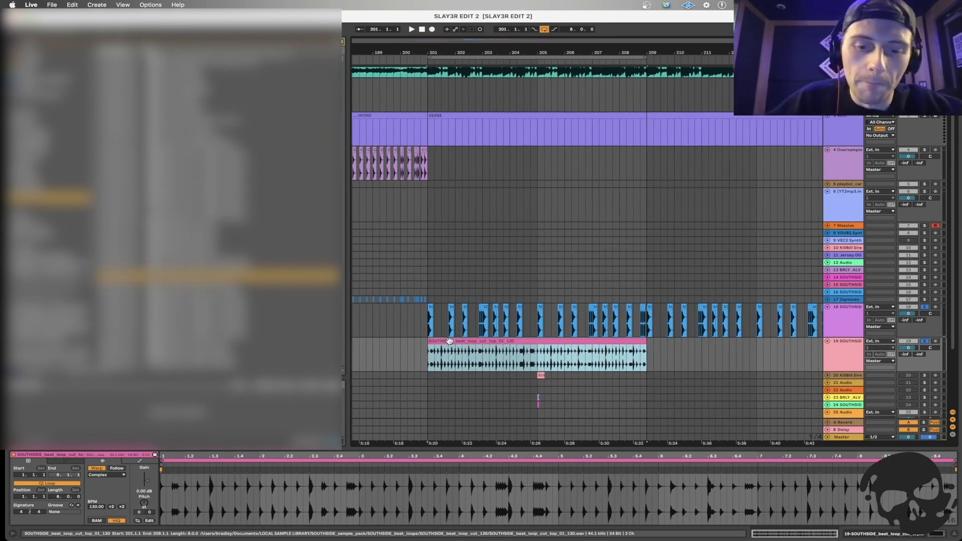
Set the beat loop's warp mode to Beats preserving Transients, and change the transient loop mode to the one-way arrow.
{"action": "left_click", "coordinate": [441, 335]}
{"action": "scroll", "coordinate": [435, 332], "scroll_direction": "up", "scroll_amount": 4}
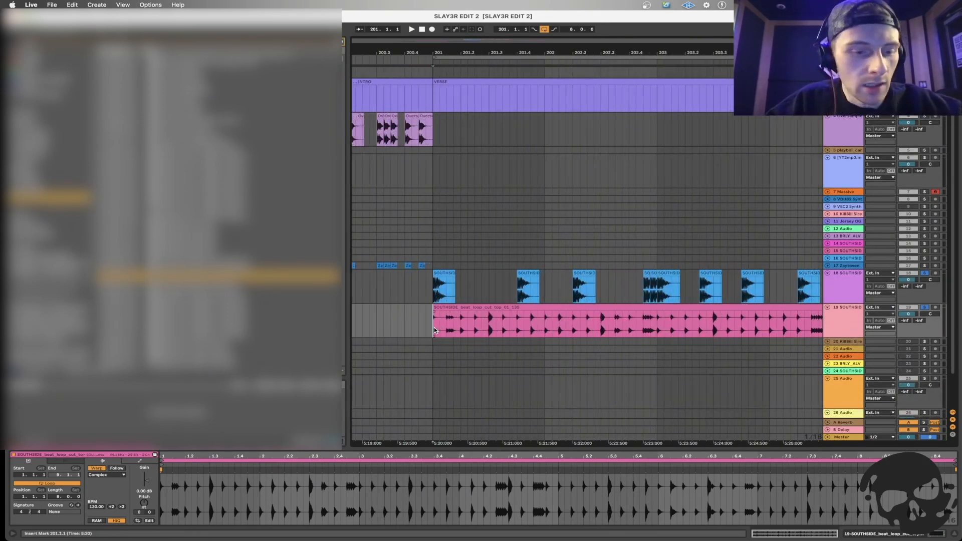
{"action": "left_click", "coordinate": [100, 474]}
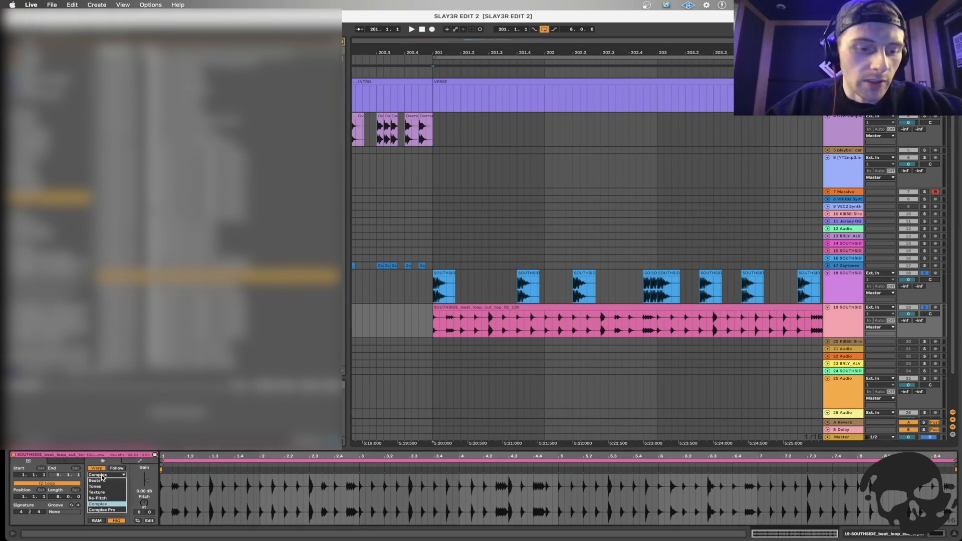
{"action": "left_click", "coordinate": [101, 479]}
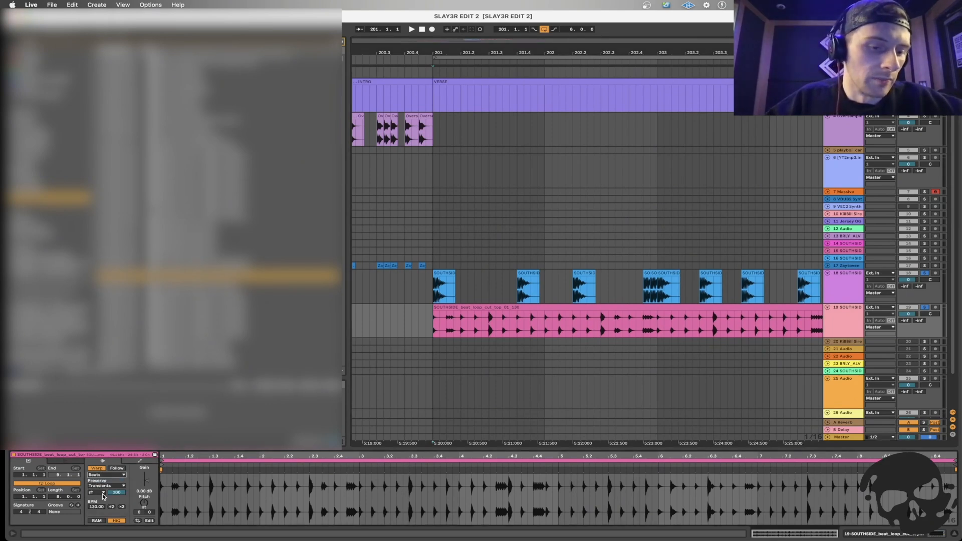
{"action": "left_click", "coordinate": [103, 494]}
{"action": "left_click", "coordinate": [99, 504]}
{"action": "left_click", "coordinate": [98, 486]}
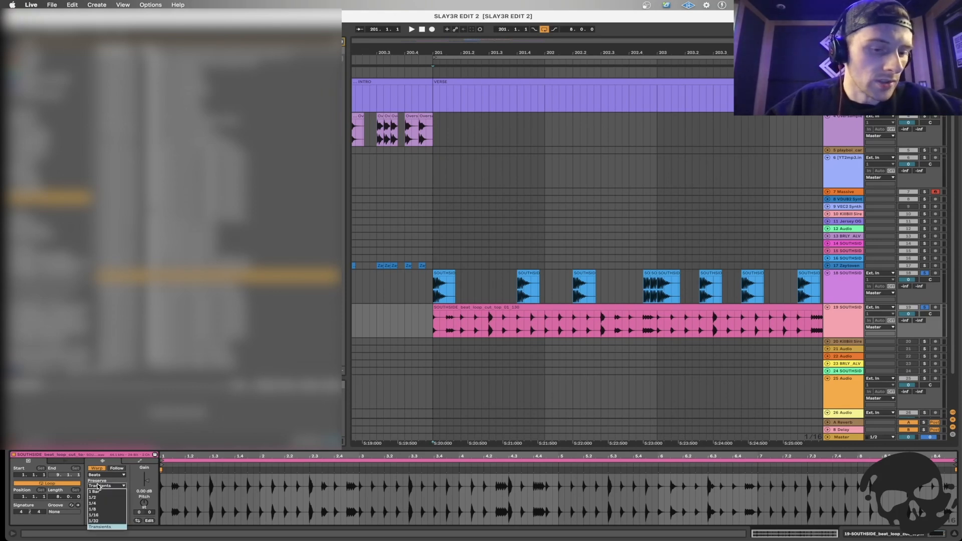
{"action": "left_click", "coordinate": [103, 489]}
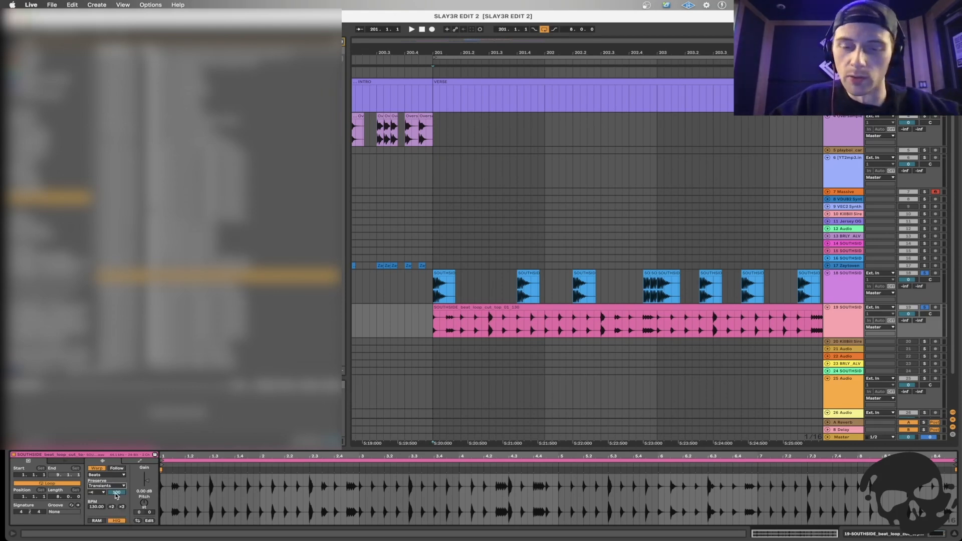
Lower the beat loop's transient envelope to tighten its hits while auditioning it against the kicks.
{"action": "left_click", "coordinate": [477, 308]}
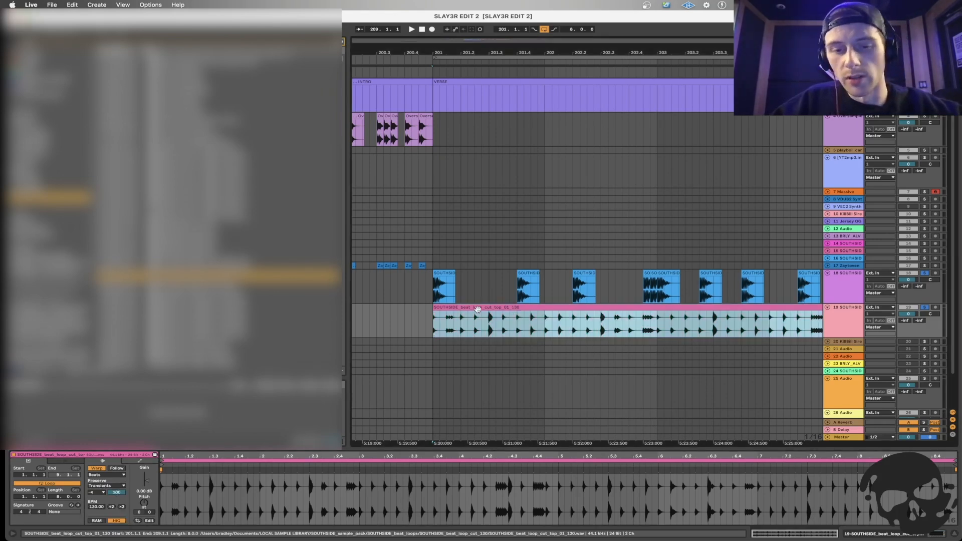
{"action": "left_click", "coordinate": [434, 327]}
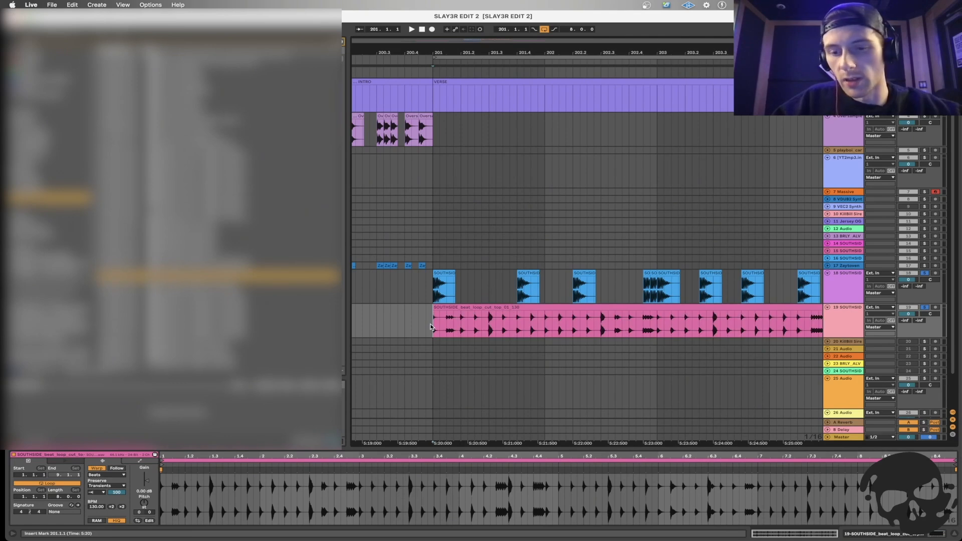
{"action": "left_click", "coordinate": [799, 323]}
{"action": "double_click", "coordinate": [622, 317]}
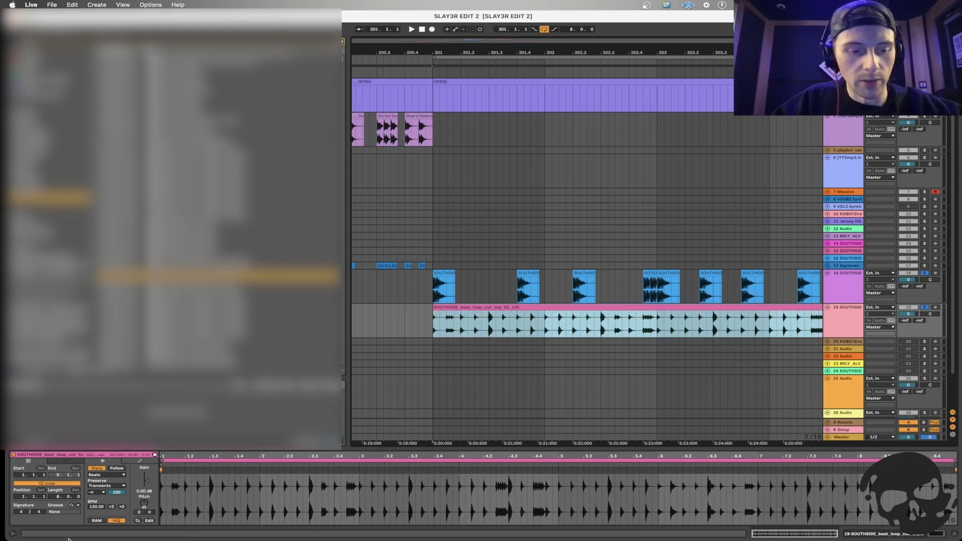
{"action": "left_click_drag", "start_coordinate": [115, 493], "coordinate": [115, 496]}
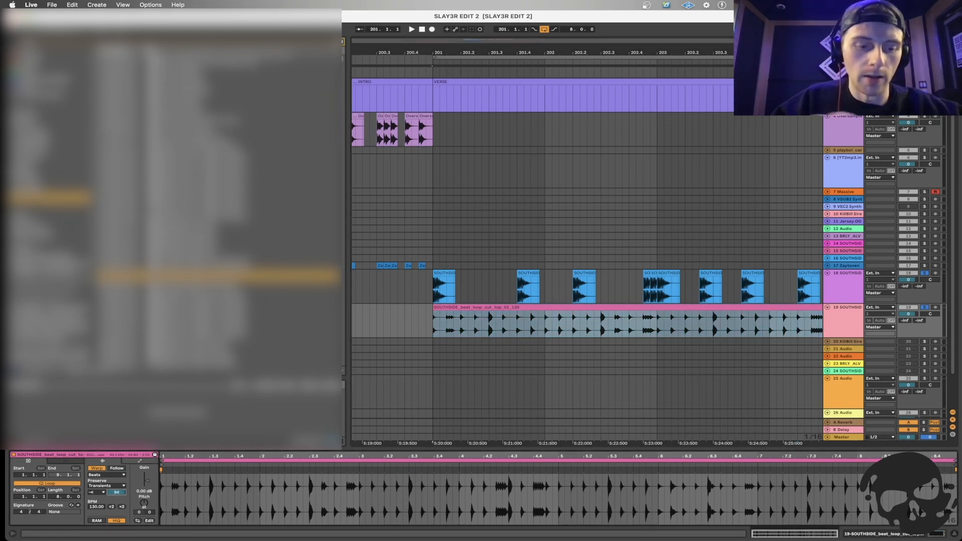
{"action": "left_click", "coordinate": [101, 494]}
{"action": "left_click", "coordinate": [97, 499]}
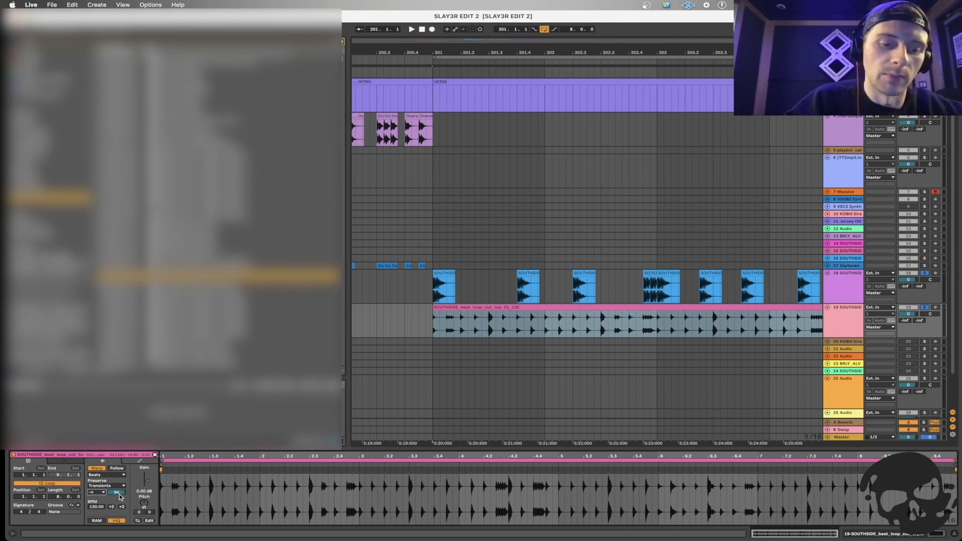
{"action": "key", "text": "space"}
{"action": "left_click_drag", "start_coordinate": [116, 493], "coordinate": [116, 515]}
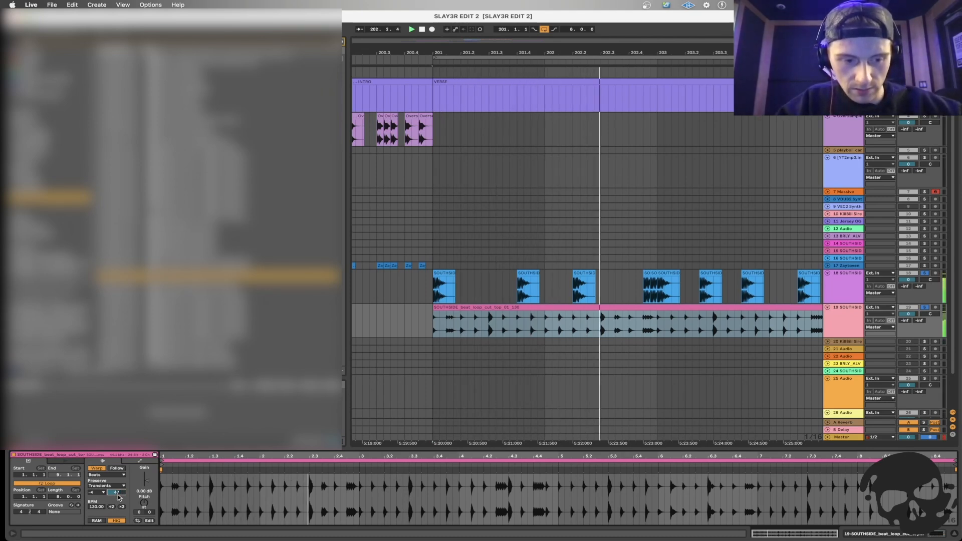
Raise the beat loop clip's gain to 1.44 dB and keep listening through the rest of its eight bars.
{"action": "left_click_drag", "start_coordinate": [147, 481], "coordinate": [147, 478]}
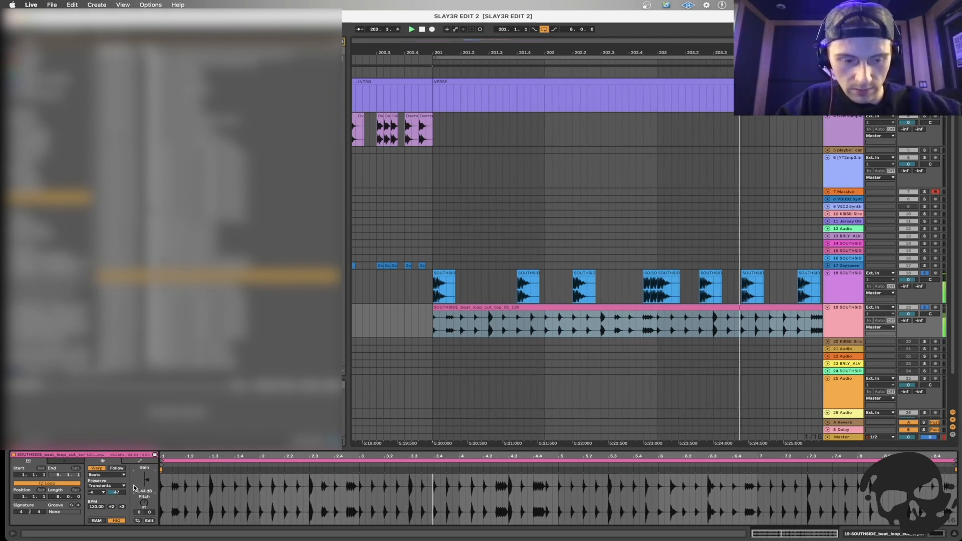
{"action": "left_click", "coordinate": [432, 326]}
{"action": "key", "text": "minus"}
{"action": "key", "text": "minus"}
{"action": "left_click", "coordinate": [500, 326]}
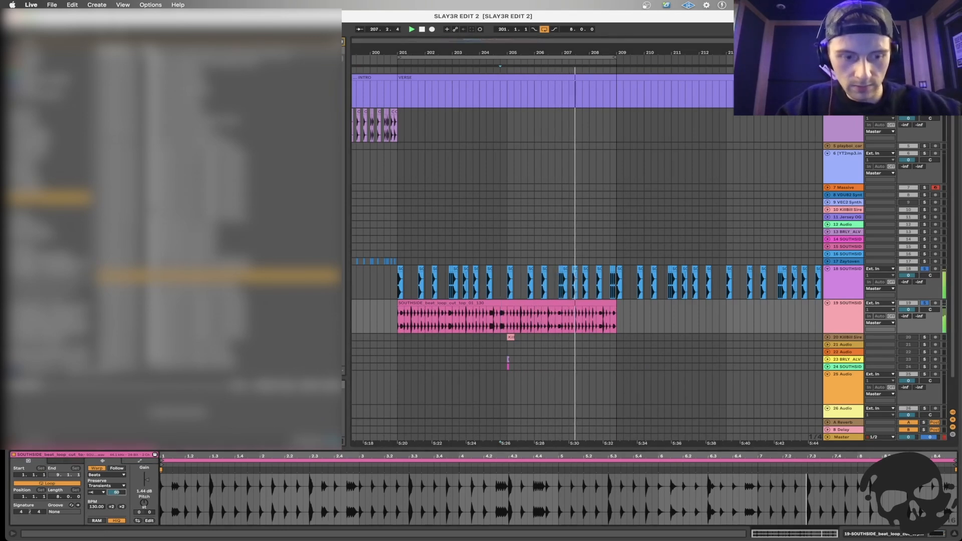
{"action": "left_click", "coordinate": [394, 321]}
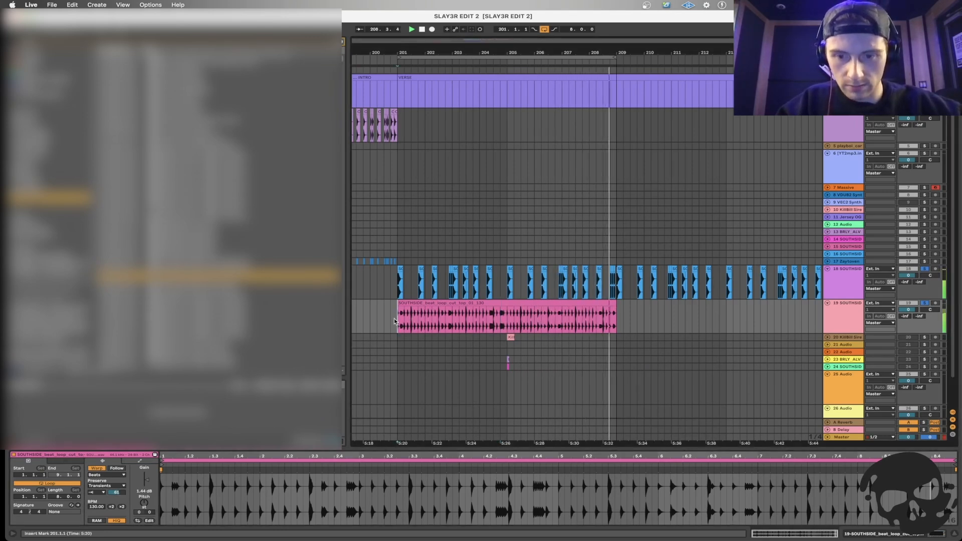
Duplicate the eight-bar beat loop directly after itself so it fills the verse from bar 209 to bar 217.
{"action": "key", "text": "minus"}
{"action": "key", "text": "minus"}
{"action": "key", "text": "plus"}
{"action": "key", "text": "space"}
{"action": "left_click", "coordinate": [401, 317]}
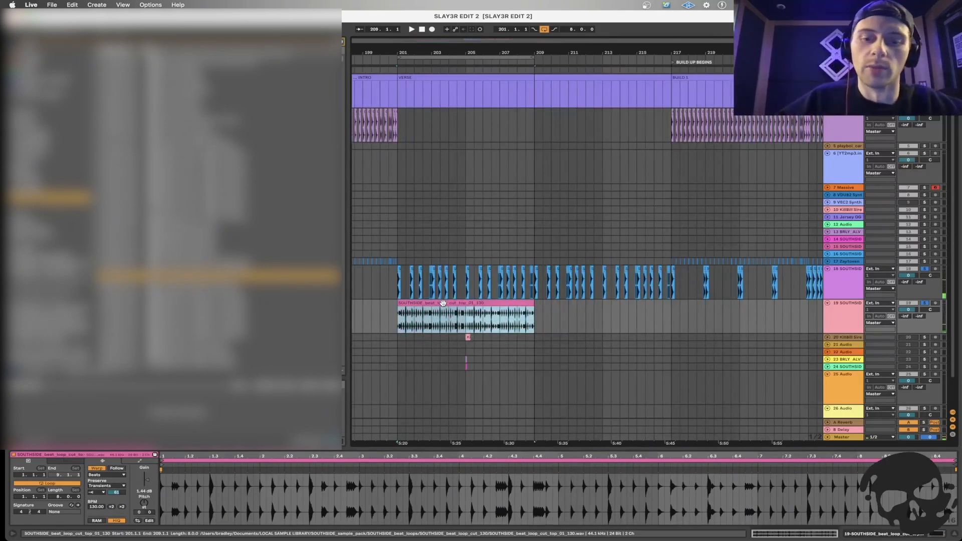
{"action": "key", "text": "super+d"}
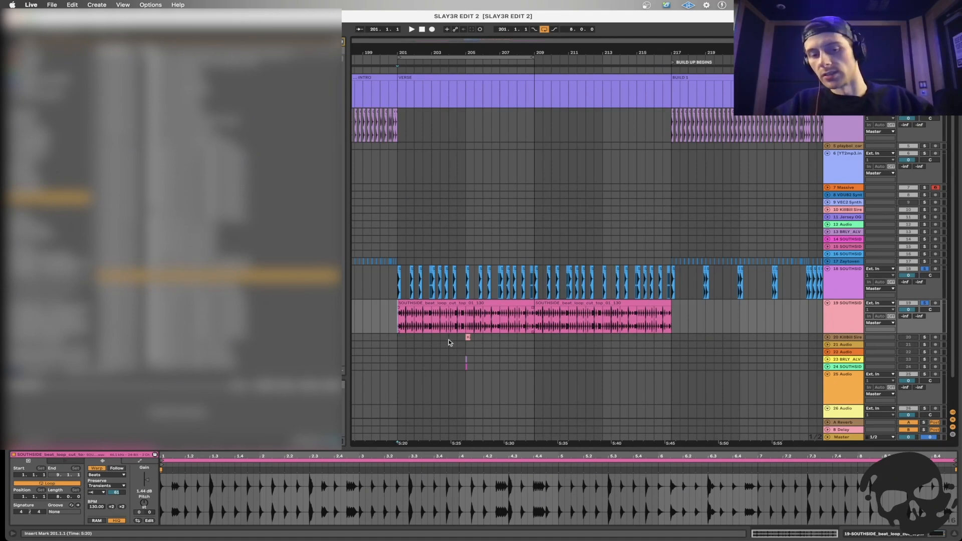
Move the KillBill Siren clip from bar 205 to the verse start at 201.1.1 on a new audio track beneath the beat loop.
{"action": "left_click", "coordinate": [465, 353]}
{"action": "key", "text": "plus"}
{"action": "key", "text": "plus"}
{"action": "key", "text": "plus"}
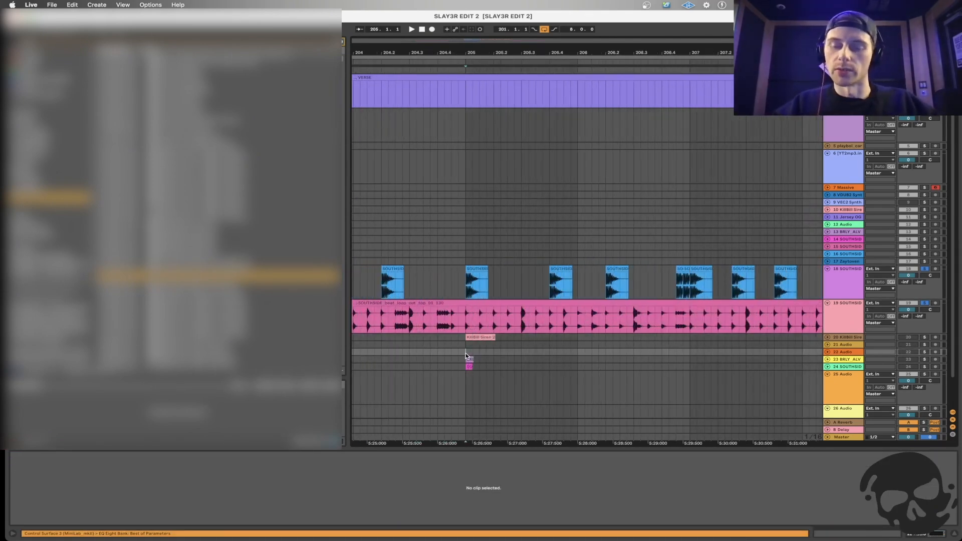
{"action": "left_click", "coordinate": [465, 323]}
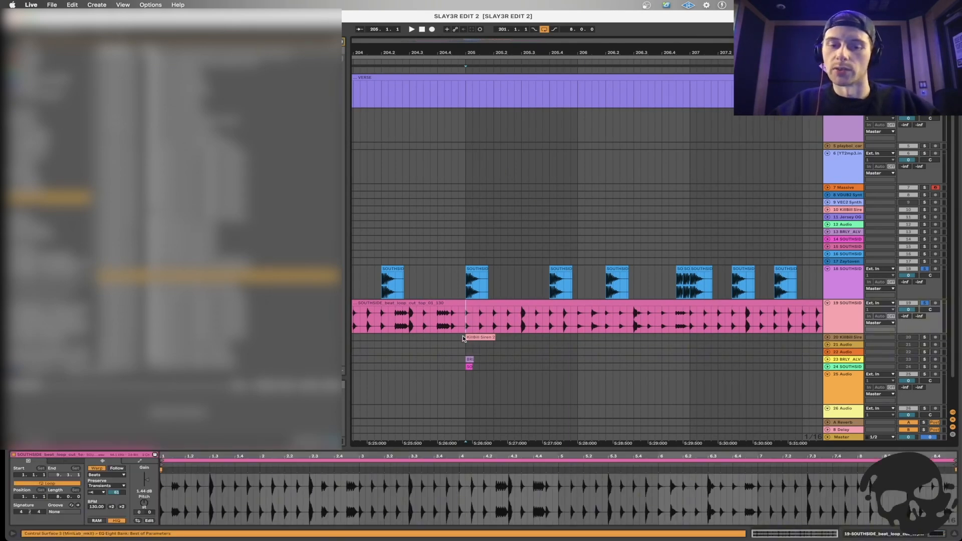
{"action": "left_click", "coordinate": [465, 338]}
{"action": "key", "text": "minus"}
{"action": "key", "text": "minus"}
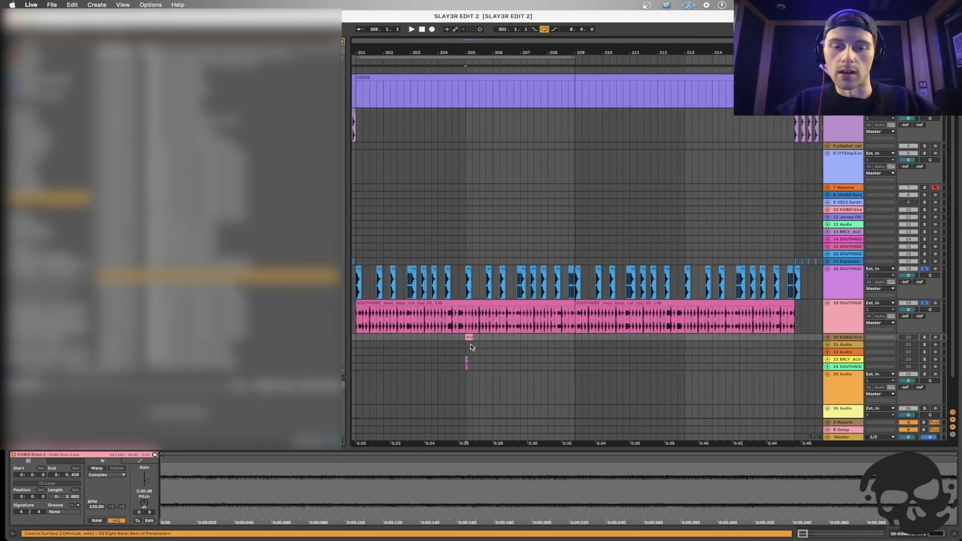
{"action": "key", "text": "minus"}
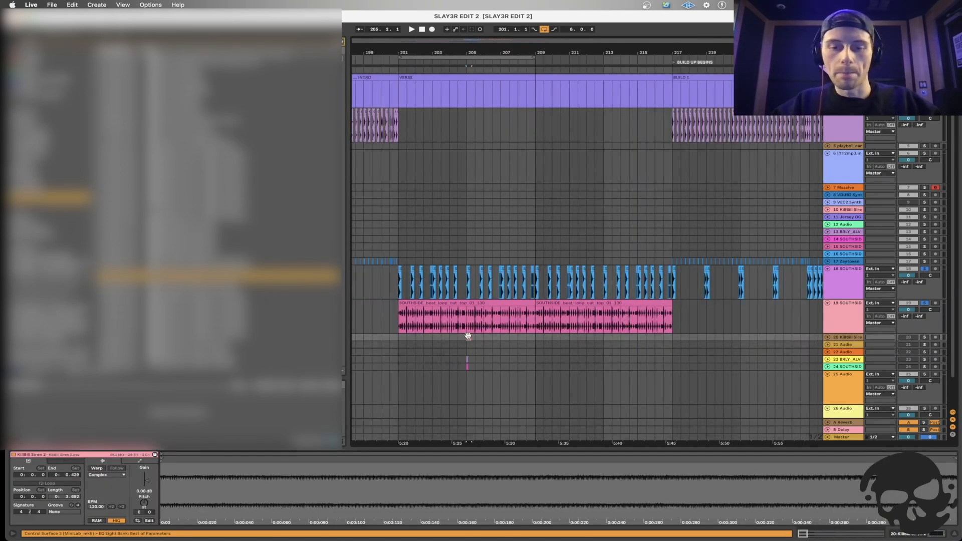
{"action": "left_click", "coordinate": [396, 327]}
{"action": "key", "text": "super+t"}
{"action": "key", "text": "super+v"}
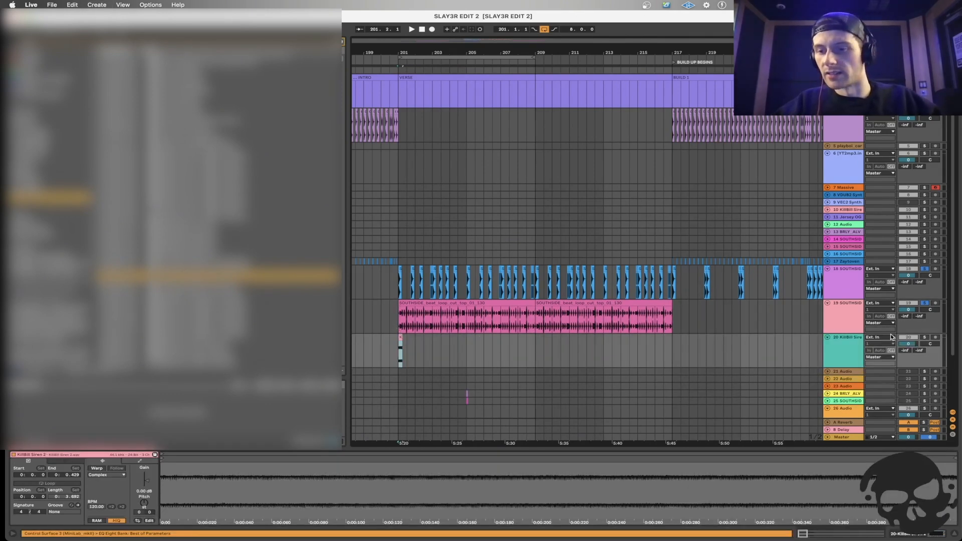
Solo the new siren track, audition it with the beat, and trim the siren clip's end to about 0.4 seconds.
{"action": "left_click", "coordinate": [925, 338]}
{"action": "key", "text": "space"}
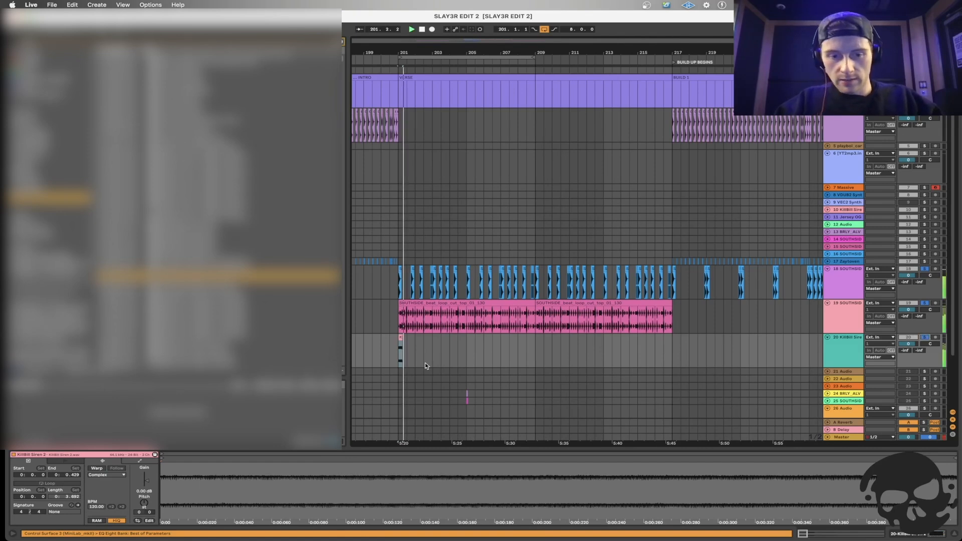
{"action": "key", "text": "plus"}
{"action": "key", "text": "plus"}
{"action": "key", "text": "space"}
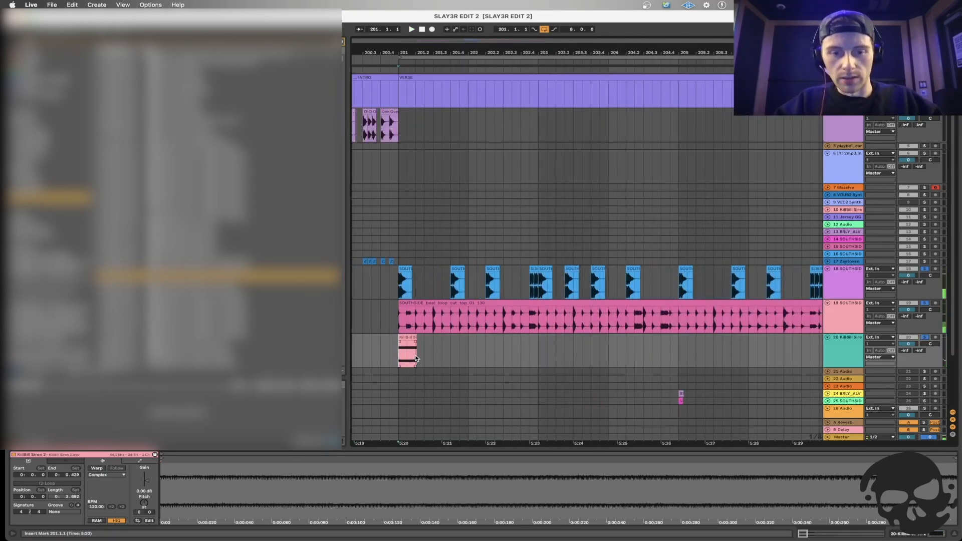
{"action": "left_click_drag", "start_coordinate": [417, 359], "coordinate": [424, 358]}
{"action": "key", "text": "Delete"}
{"action": "left_click", "coordinate": [393, 358]}
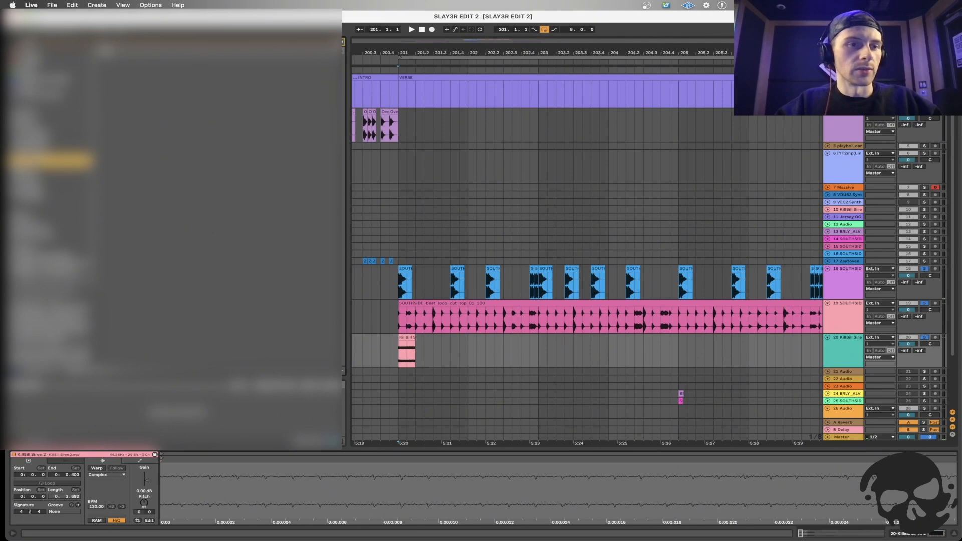
Find the Delay effect among the audio effects, add it to the siren track, and play from the verse start.
{"action": "key", "text": "BackSpace"}
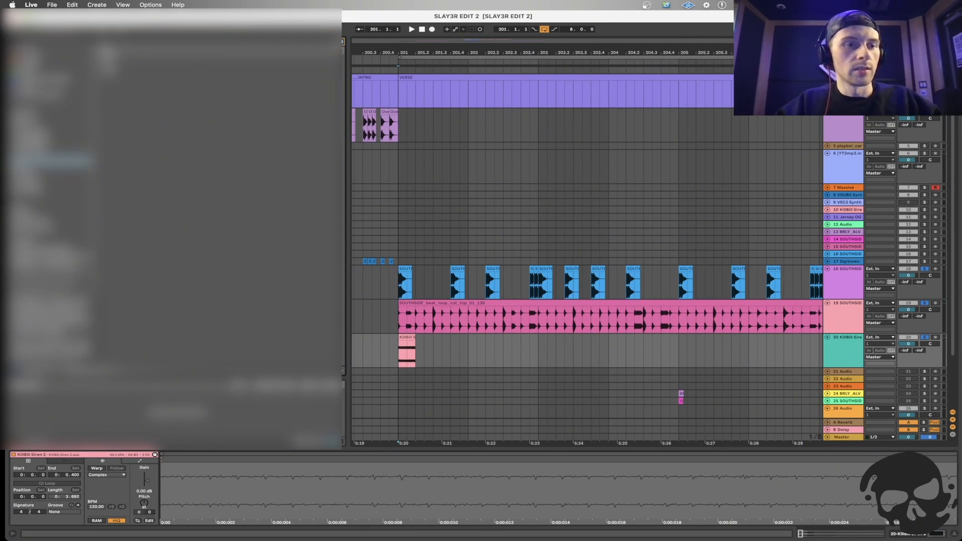
{"action": "left_click", "coordinate": [50, 138]}
{"action": "scroll", "coordinate": [187, 193], "scroll_direction": "down", "scroll_amount": 2}
{"action": "key", "text": "Down"}
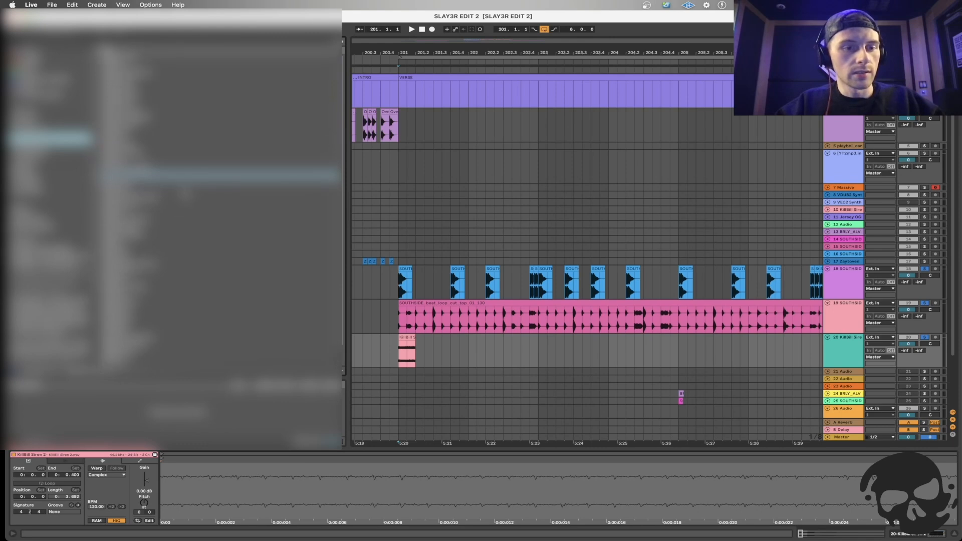
{"action": "key", "text": "Up"}
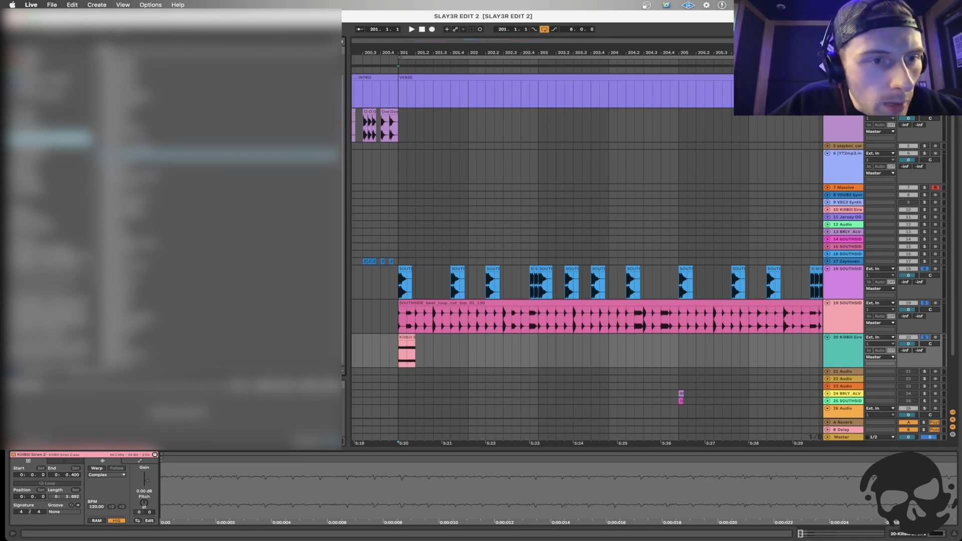
{"action": "double_click", "coordinate": [131, 118]}
{"action": "key", "text": "space"}
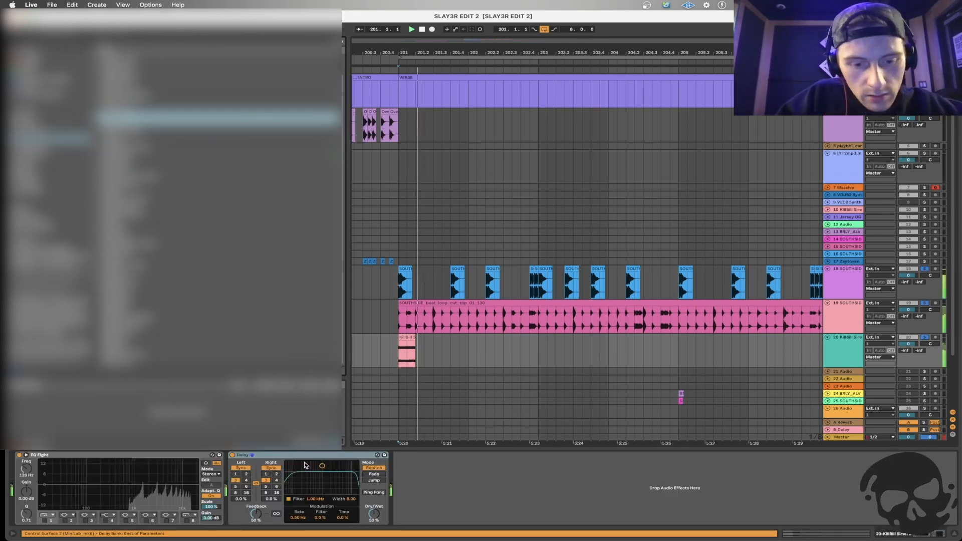
Set both delay times to 4 sixteenths, raise the delay's filter to about 6.23 kHz, and enable Ping Pong.
{"action": "left_click", "coordinate": [276, 481]}
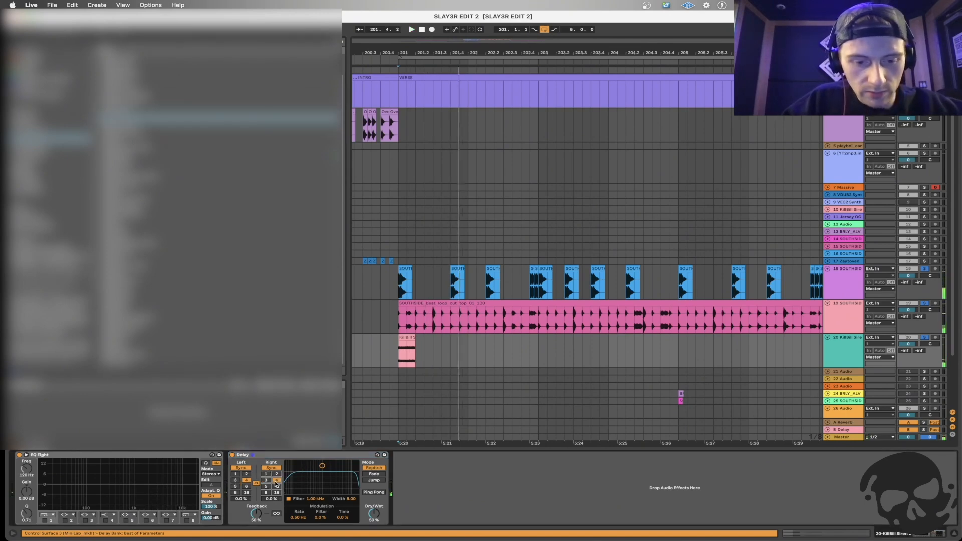
{"action": "left_click_drag", "start_coordinate": [322, 466], "coordinate": [344, 465]}
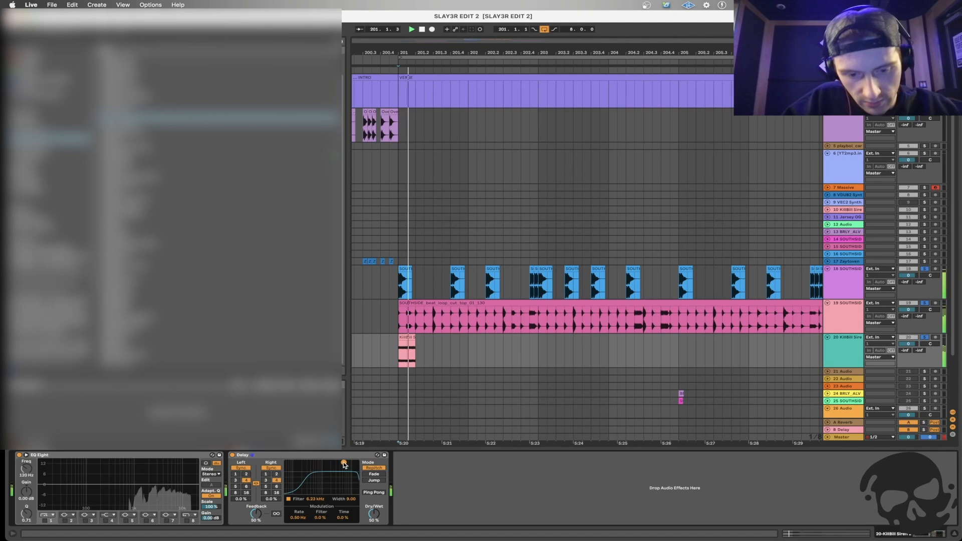
{"action": "left_click", "coordinate": [374, 492]}
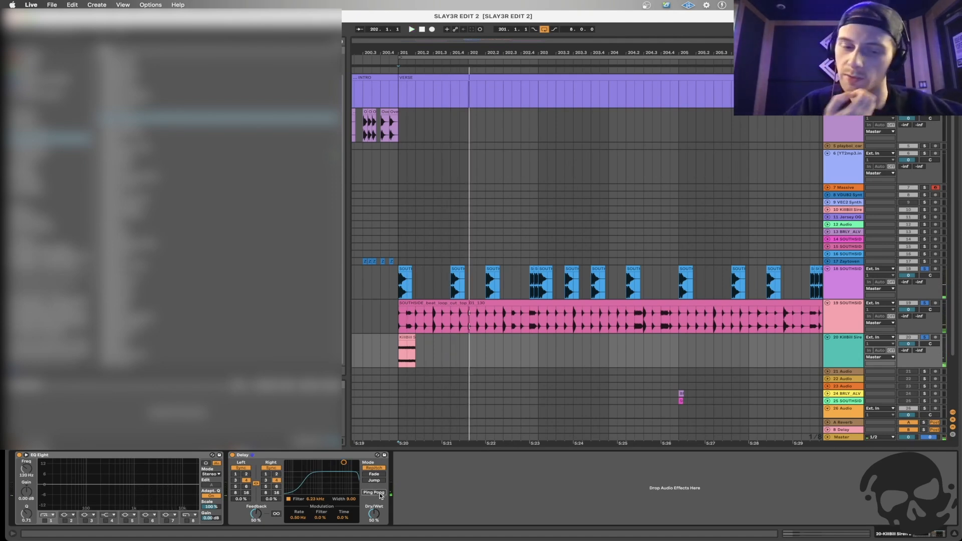
Lower the siren track's volume to about -7.7 dB and set its delay to 29 % feedback and 42 % dry/wet.
{"action": "key", "text": "space"}
{"action": "left_click_drag", "start_coordinate": [908, 344], "coordinate": [908, 349]}
{"action": "left_click", "coordinate": [854, 351]}
{"action": "key", "text": "space"}
{"action": "key", "text": "space"}
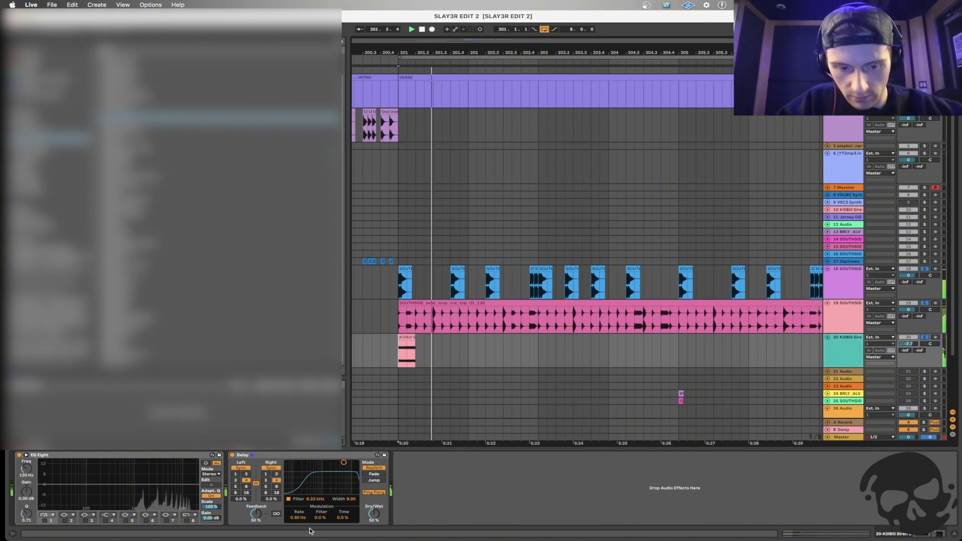
{"action": "left_click_drag", "start_coordinate": [256, 515], "coordinate": [256, 525]}
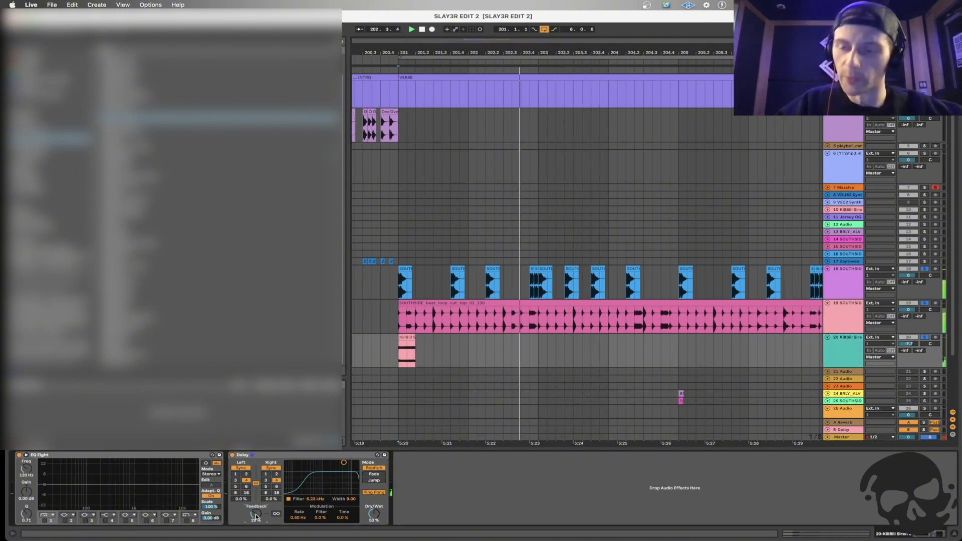
{"action": "left_click_drag", "start_coordinate": [371, 504], "coordinate": [374, 514]}
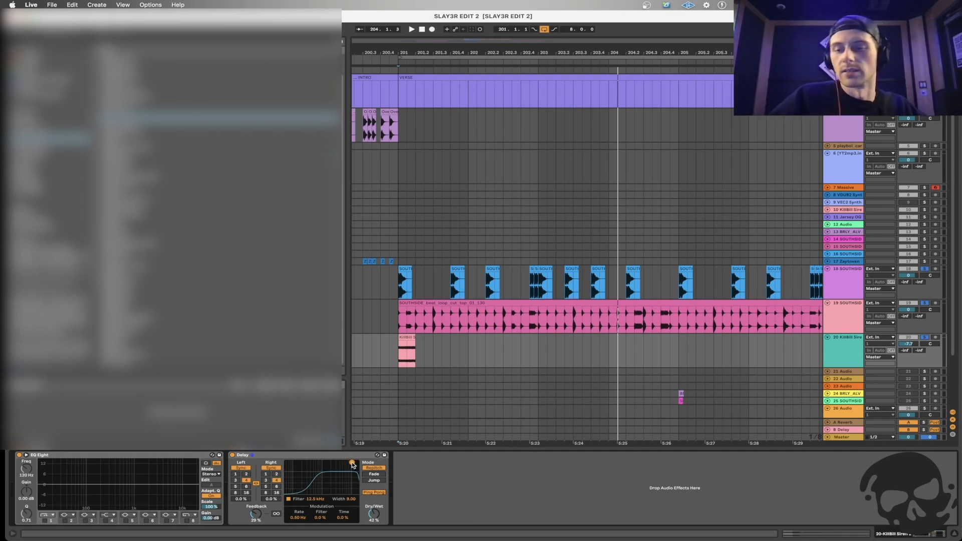
{"action": "key", "text": "space"}
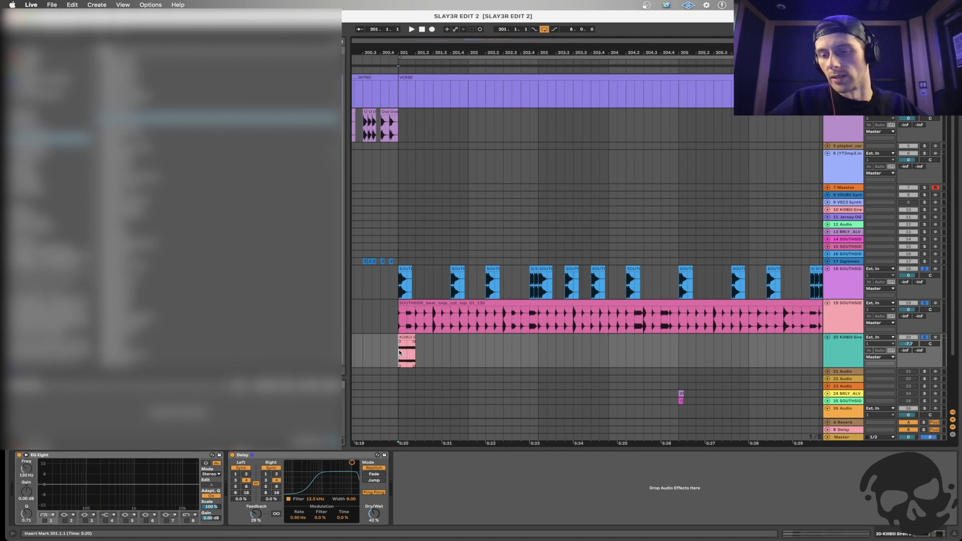
Replay the siren with the kicks and beat loop, and lower the siren track's volume to about -12.1 dB.
{"action": "left_click", "coordinate": [400, 314]}
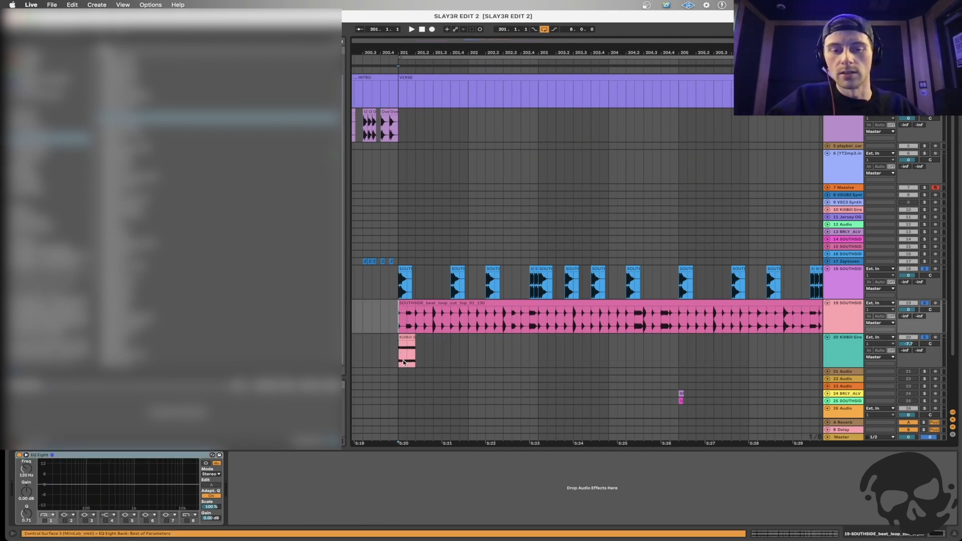
{"action": "left_click", "coordinate": [400, 357]}
{"action": "key", "text": "space"}
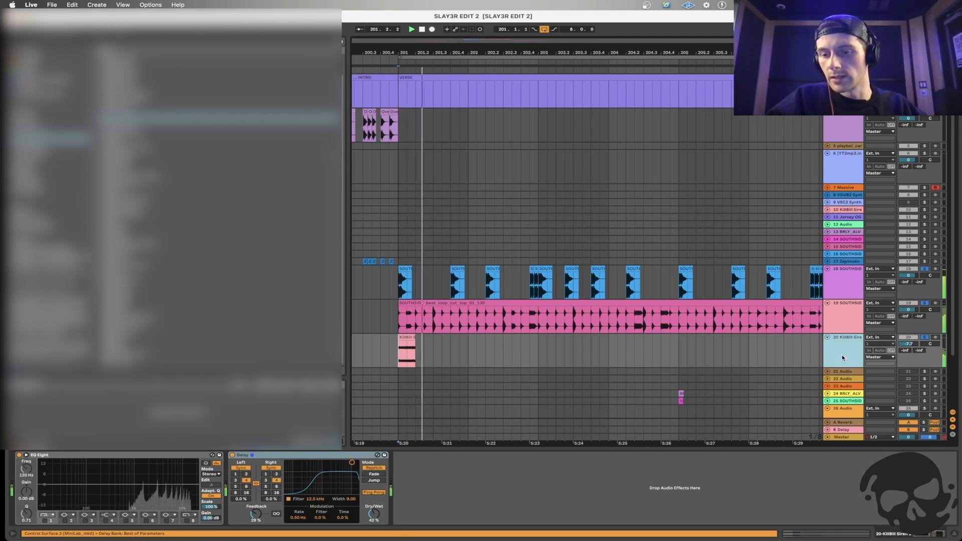
{"action": "key", "text": "space"}
{"action": "key", "text": "space"}
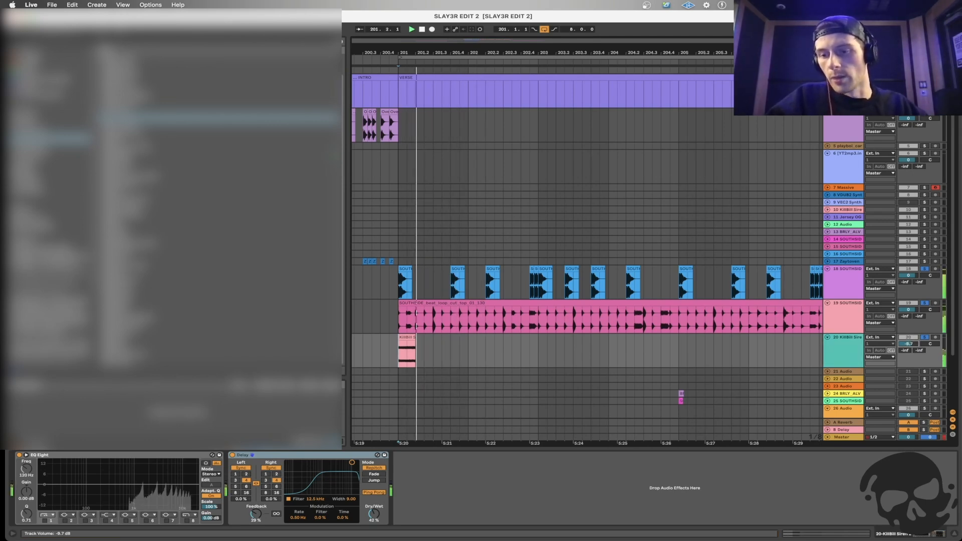
{"action": "key", "text": "space"}
{"action": "left_click_drag", "start_coordinate": [908, 344], "coordinate": [877, 343]}
{"action": "key", "text": "space"}
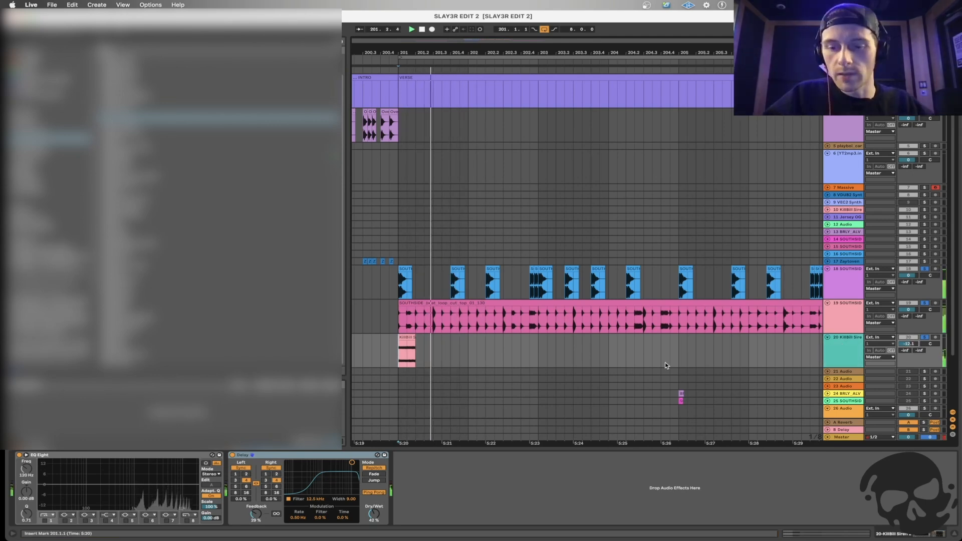
Copy the BRLY_ALVE snare clip at bar 205 into a new audio track below the siren, placing it at 201.3.
{"action": "scroll", "coordinate": [617, 381], "scroll_direction": "down", "scroll_amount": 3}
{"action": "left_click", "coordinate": [667, 361]}
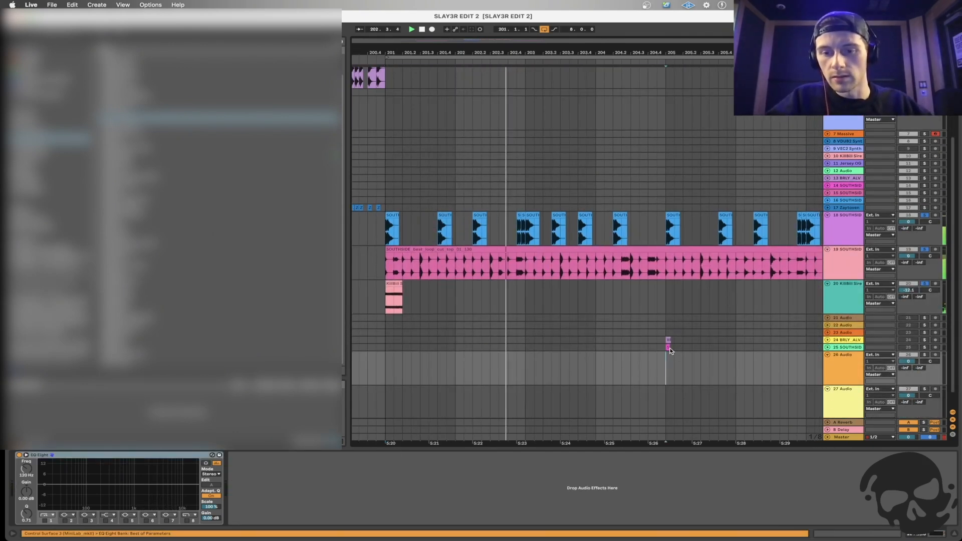
{"action": "left_click", "coordinate": [668, 347]}
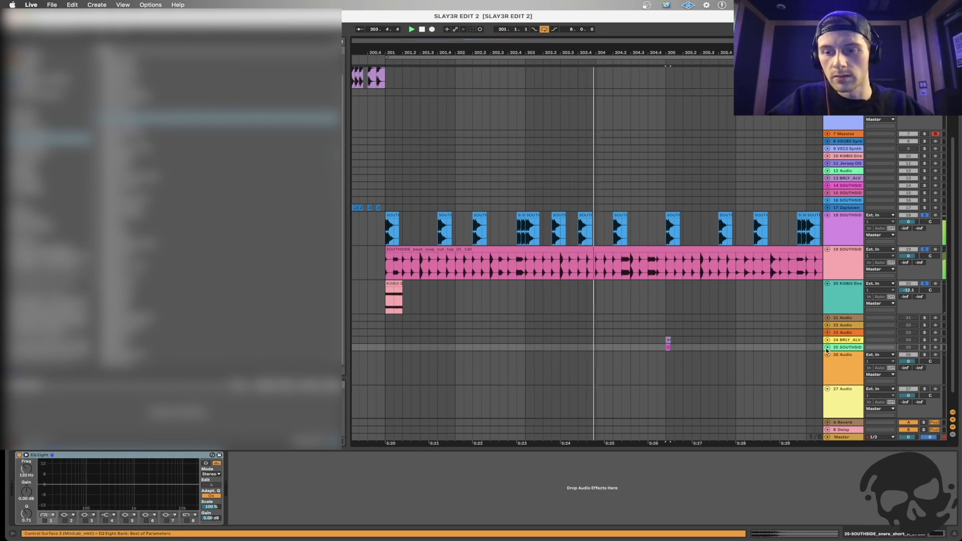
{"action": "left_click", "coordinate": [669, 340]}
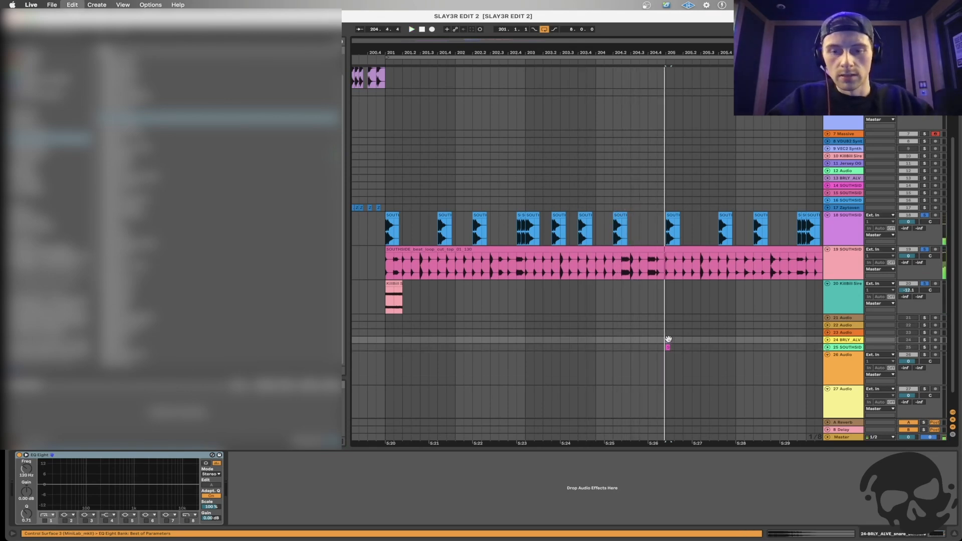
{"action": "key", "text": "space"}
{"action": "left_click", "coordinate": [387, 304]}
{"action": "key", "text": "super+t"}
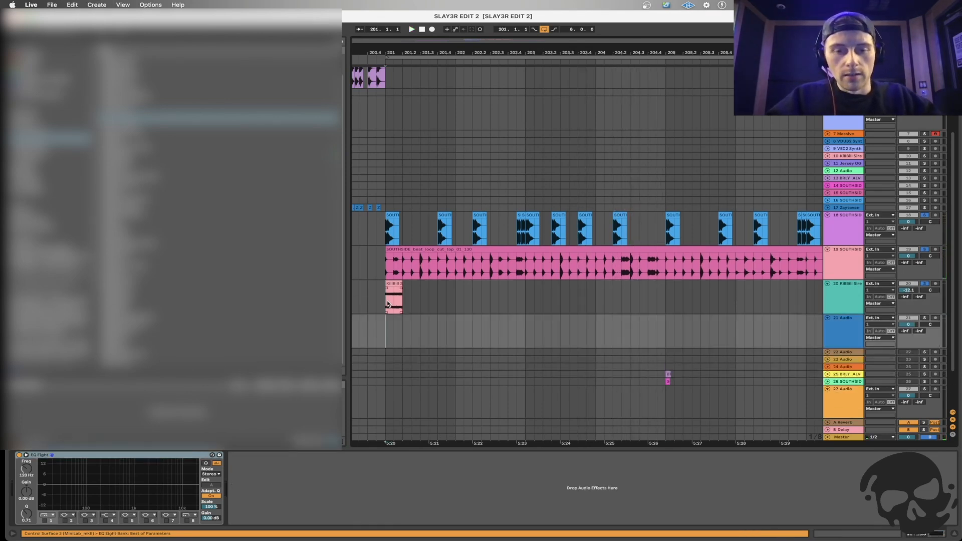
{"action": "key", "text": "super+v"}
{"action": "left_click", "coordinate": [394, 332]}
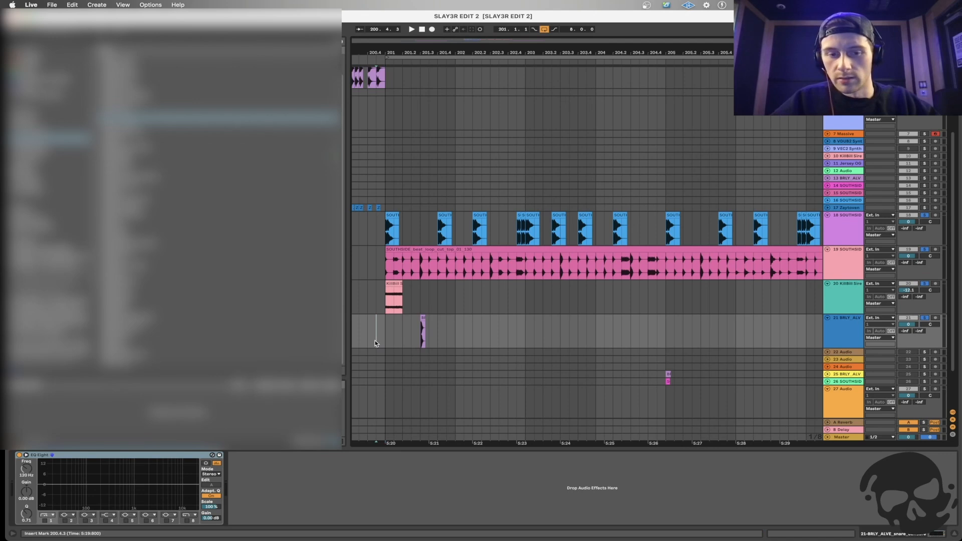
Duplicate the one-bar BRLY_ALVE snare section at bar 201 repeatedly through bar 216 during playback.
{"action": "key", "text": "space"}
{"action": "left_click_drag", "start_coordinate": [385, 335], "coordinate": [457, 335]}
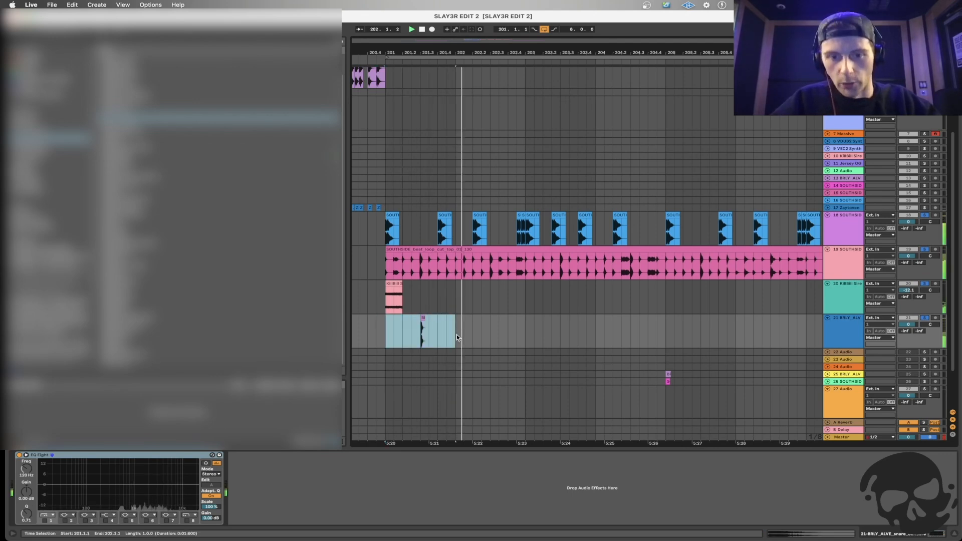
{"action": "key", "text": "super+d"}
{"action": "key", "text": "super+d"}
{"action": "key", "text": "super+d"}
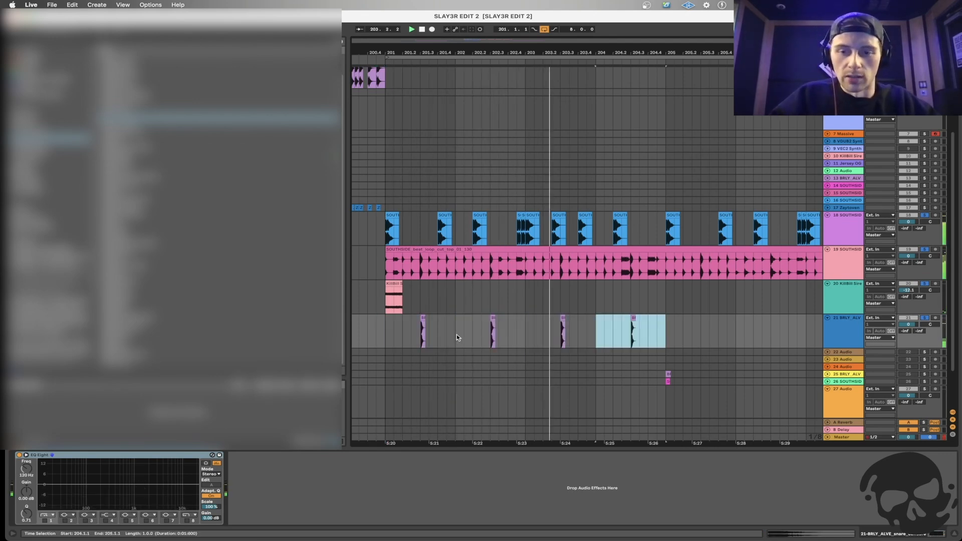
{"action": "key", "text": "super+d"}
{"action": "key", "text": "minus"}
{"action": "key", "text": "super+d"}
{"action": "key", "text": "super+d"}
{"action": "key", "text": "super+d"}
{"action": "key", "text": "super+d"}
{"action": "key", "text": "super+d"}
{"action": "key", "text": "super+d"}
{"action": "key", "text": "minus"}
{"action": "key", "text": "super+d"}
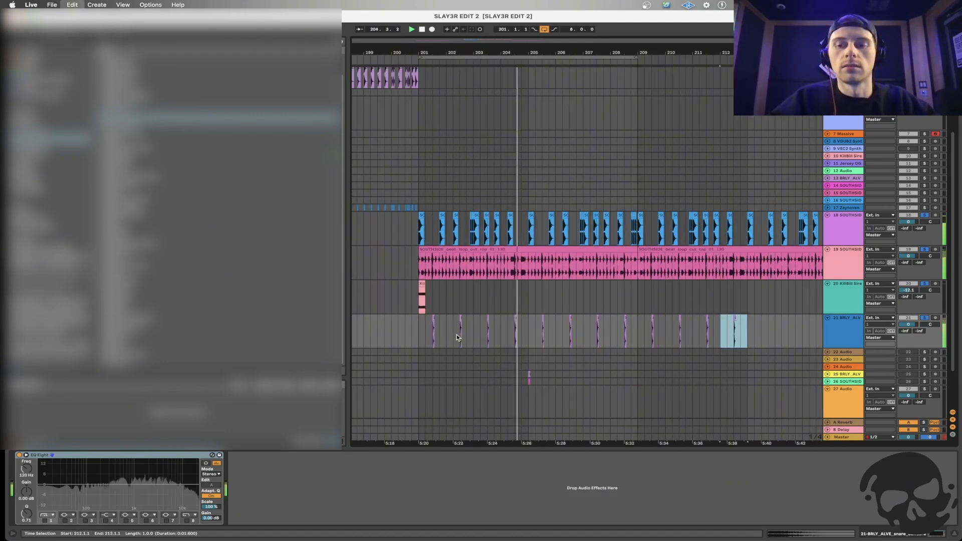
{"action": "key", "text": "super+d"}
{"action": "key", "text": "super+d"}
{"action": "key", "text": "super+d"}
{"action": "key", "text": "super+d"}
Delete the leftover BRLY_ALVE snare clip at bar 205 and copy the SOUTHSIDE snare clip below it.
{"action": "scroll", "coordinate": [456, 334], "scroll_direction": "left", "scroll_amount": 3}
{"action": "scroll", "coordinate": [456, 335], "scroll_direction": "down", "scroll_amount": 1}
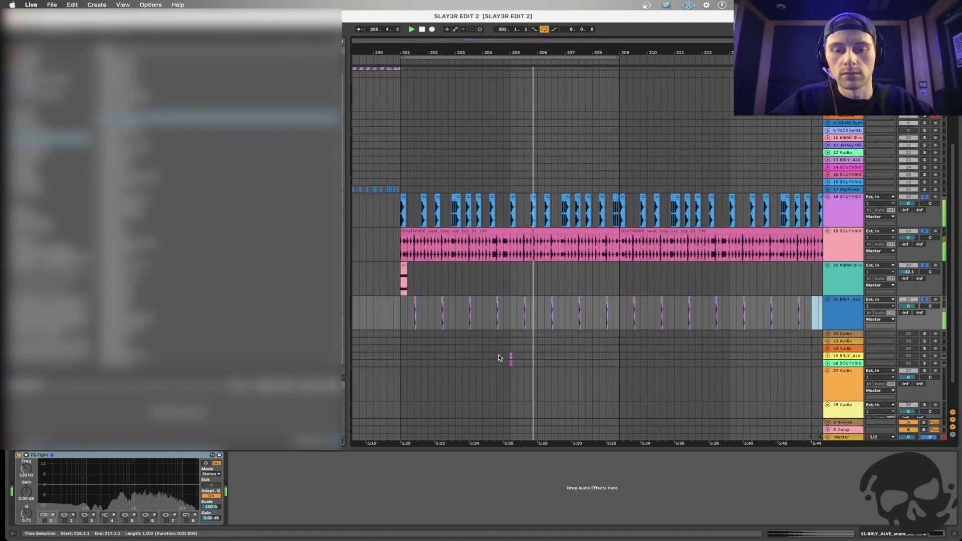
{"action": "left_click_drag", "start_coordinate": [503, 357], "coordinate": [553, 359]}
{"action": "key", "text": "Delete"}
{"action": "left_click", "coordinate": [511, 363]}
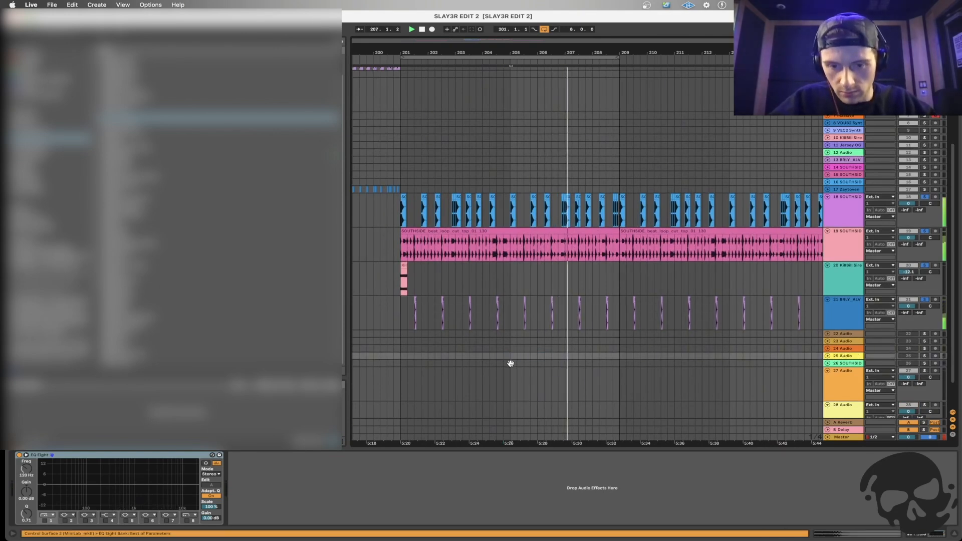
{"action": "left_click", "coordinate": [511, 363]}
Add an audio track below the BRLY_ALVE snares and paste the SOUTHSIDE snare at 201.1.3.
{"action": "left_click", "coordinate": [394, 321]}
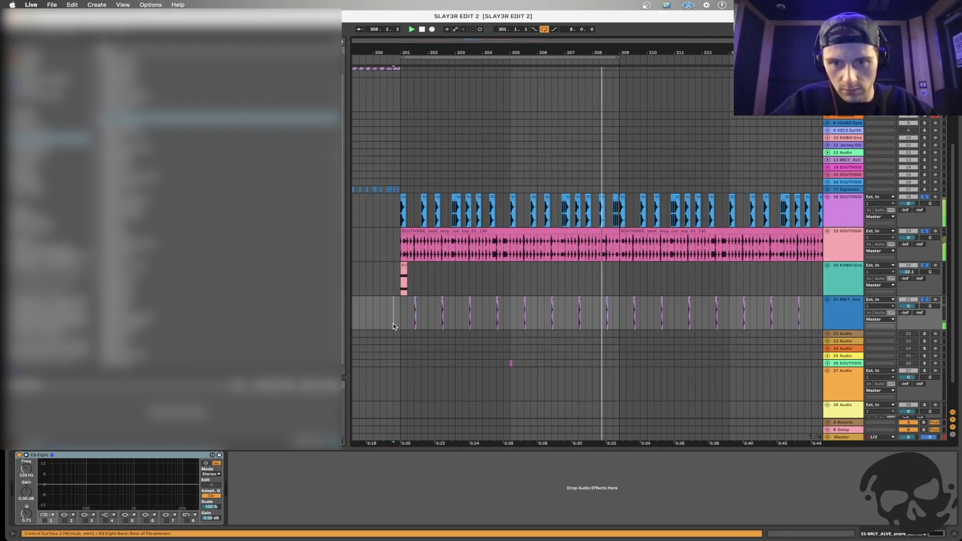
{"action": "scroll", "coordinate": [396, 318], "scroll_direction": "down", "scroll_amount": 1}
{"action": "key", "text": "space"}
{"action": "left_click", "coordinate": [399, 317]}
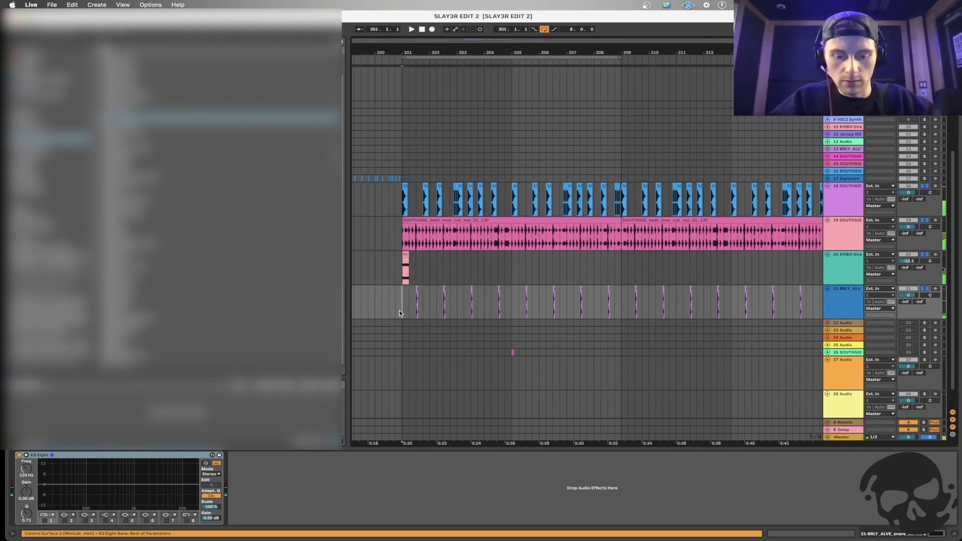
{"action": "key", "text": "super+t"}
{"action": "key", "text": "plus"}
{"action": "key", "text": "plus"}
{"action": "key", "text": "plus"}
{"action": "key", "text": "plus"}
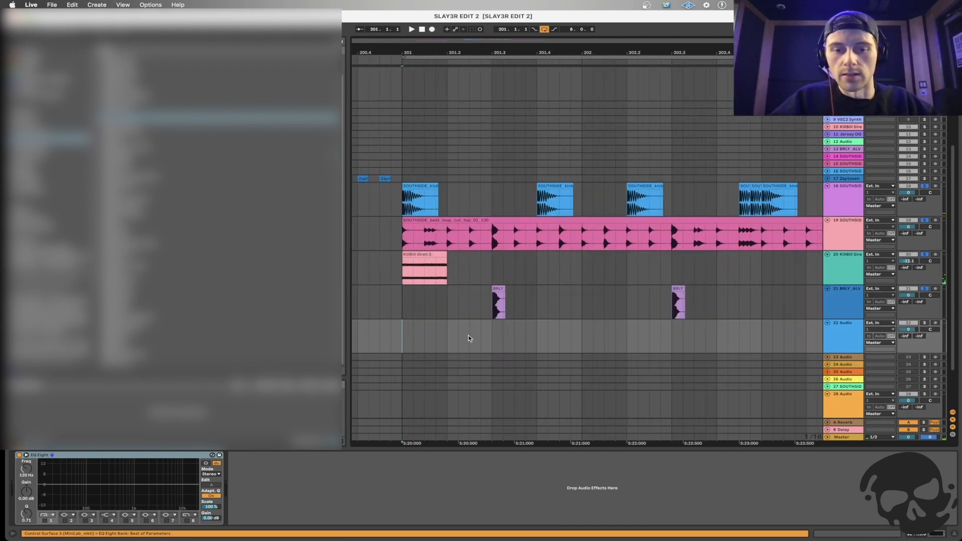
{"action": "left_click", "coordinate": [421, 338]}
{"action": "key", "text": "super+v"}
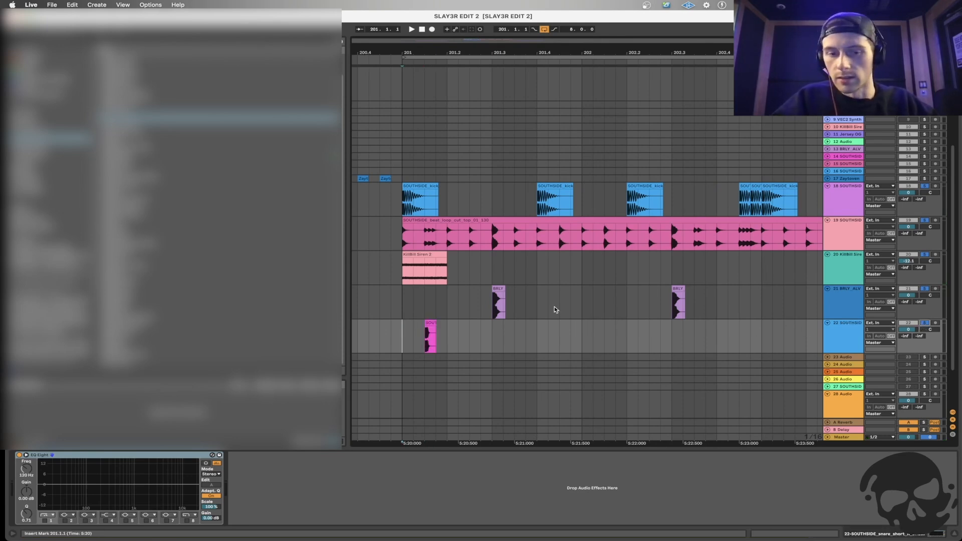
Play the verse start and place a copy of the SOUTHSIDE snare at 201.4.3.
{"action": "left_click", "coordinate": [423, 339]}
{"action": "key", "text": "space"}
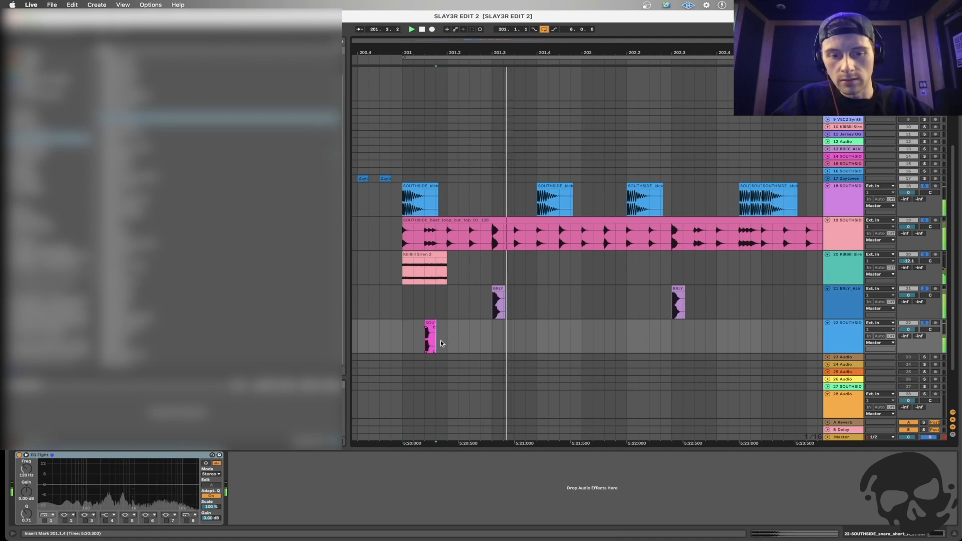
{"action": "left_click_drag", "start_coordinate": [427, 344], "coordinate": [441, 342]}
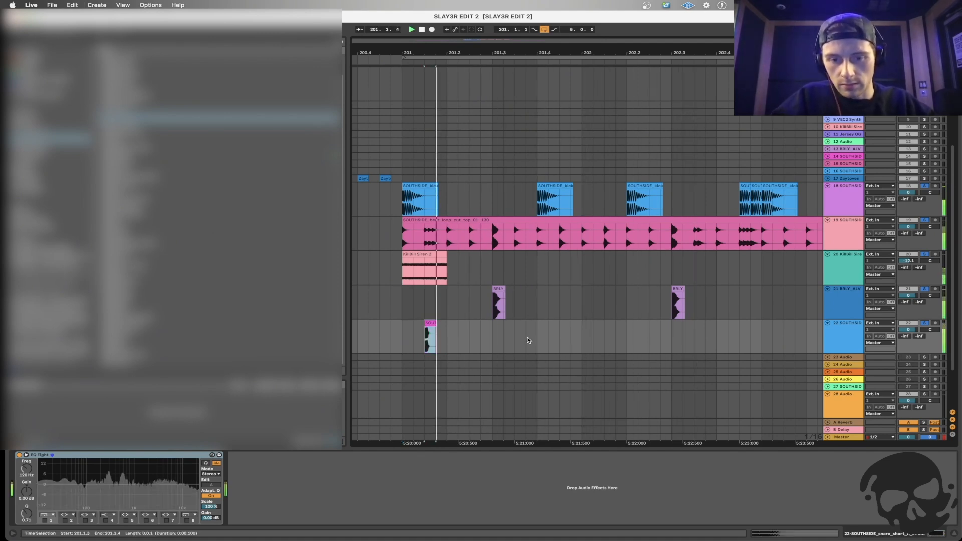
{"action": "left_click", "coordinate": [568, 339]}
{"action": "key", "text": "super+v"}
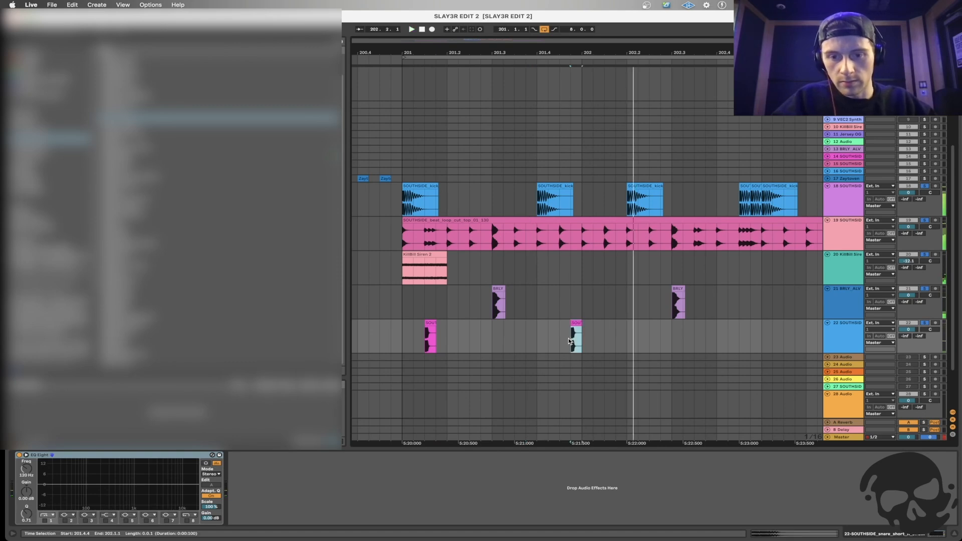
{"action": "left_click", "coordinate": [400, 343]}
{"action": "mouse_move", "coordinate": [568, 338]}
{"action": "left_mouse_down"}
{"action": "mouse_move", "coordinate": [557, 338]}
{"action": "mouse_move", "coordinate": [582, 337]}
{"action": "left_mouse_up"}
Duplicate the two-bar SOUTHSIDE snare pattern from bar 201 to bar 203, and play from just before the verse.
{"action": "key", "text": "minus"}
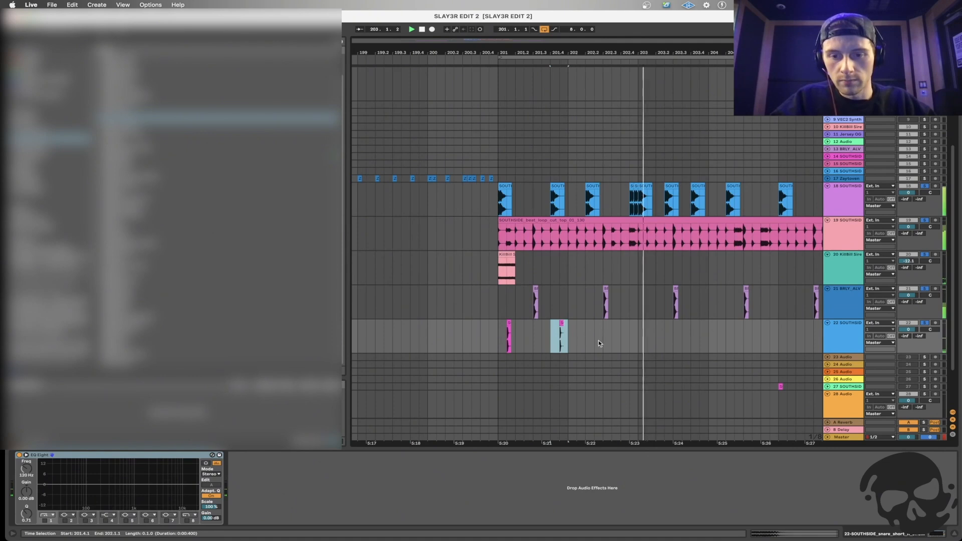
{"action": "left_click_drag", "start_coordinate": [495, 339], "coordinate": [635, 338]}
{"action": "key", "text": "plus"}
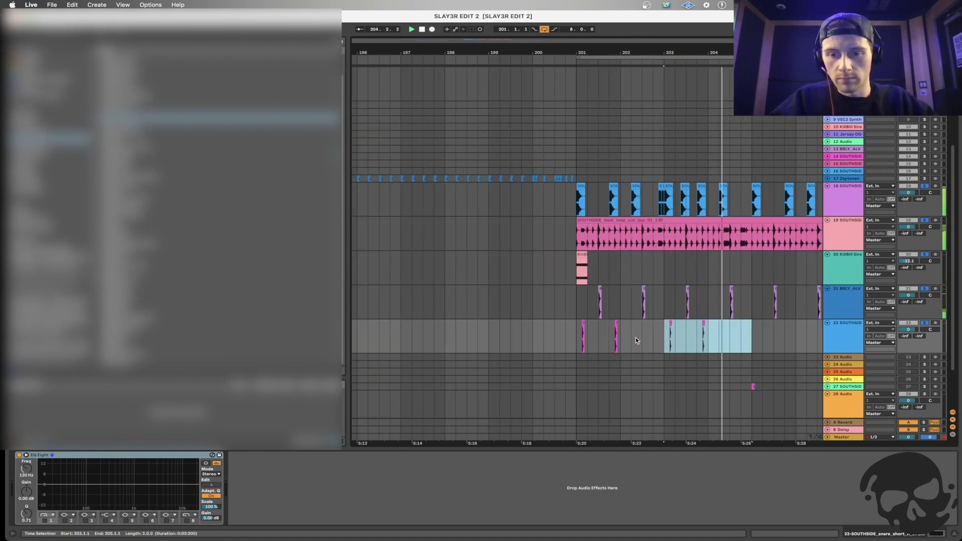
{"action": "left_click", "coordinate": [570, 338]}
{"action": "key", "text": "plus"}
{"action": "key", "text": "space"}
{"action": "scroll", "coordinate": [571, 339], "scroll_direction": "right", "scroll_amount": 3}
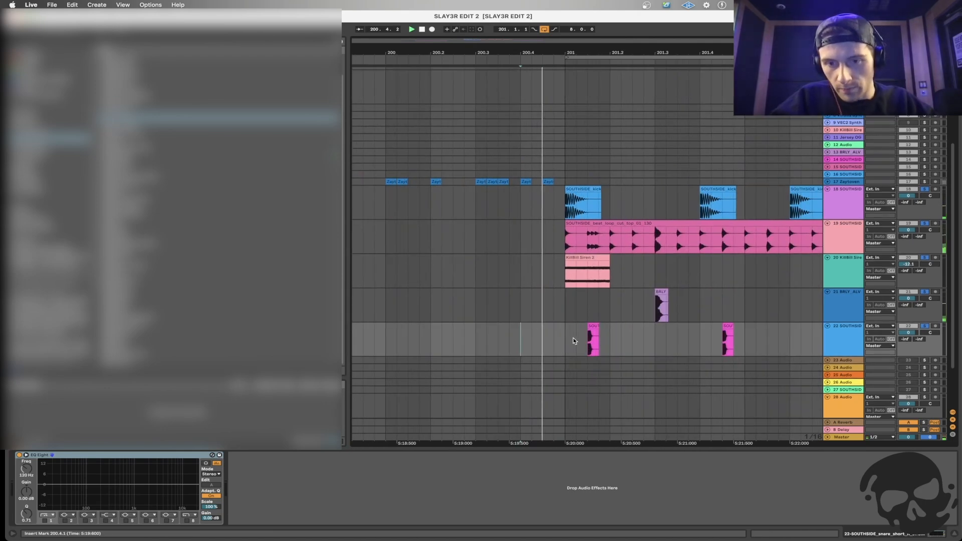
Try swapping the first two snares of bar 201, with BRLY_ALVE at 201.1.3 and SOUTHSIDE at 201.3, and play the result.
{"action": "left_click", "coordinate": [557, 335]}
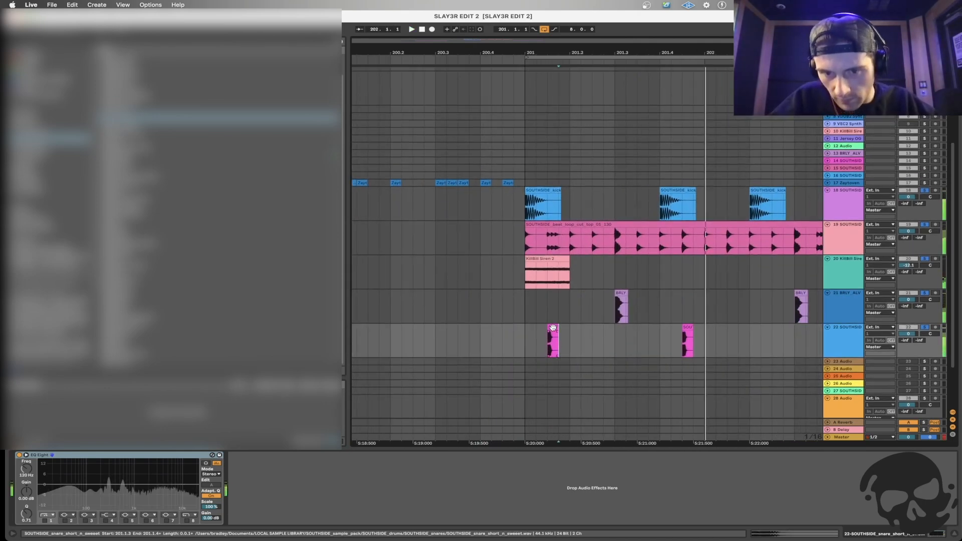
{"action": "left_click_drag", "start_coordinate": [557, 338], "coordinate": [620, 339]}
{"action": "left_click", "coordinate": [621, 293]}
{"action": "left_click_drag", "start_coordinate": [620, 292], "coordinate": [541, 293]}
{"action": "left_click", "coordinate": [522, 306]}
{"action": "key", "text": "space"}
{"action": "key", "text": "space"}
{"action": "left_click", "coordinate": [538, 293]}
{"action": "key", "text": "Right"}
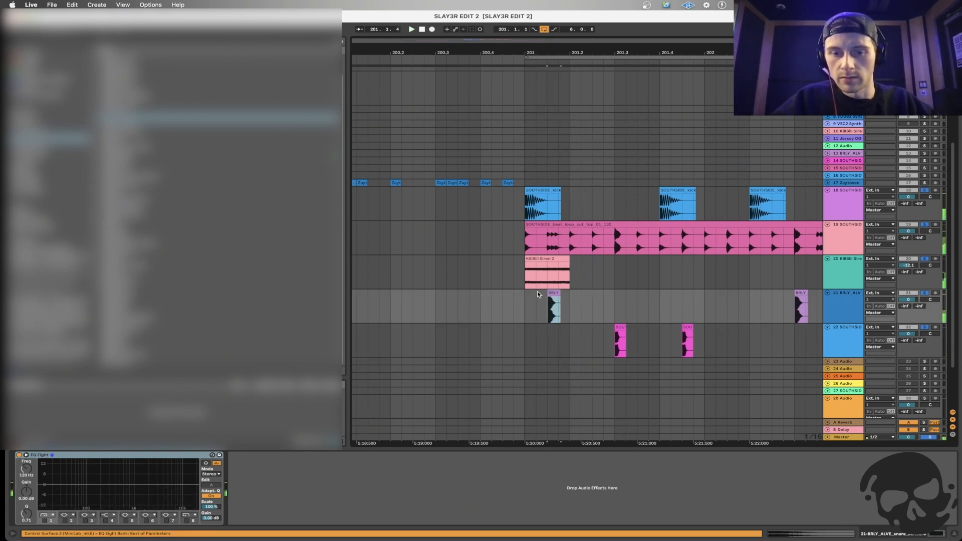
{"action": "left_click", "coordinate": [546, 315]}
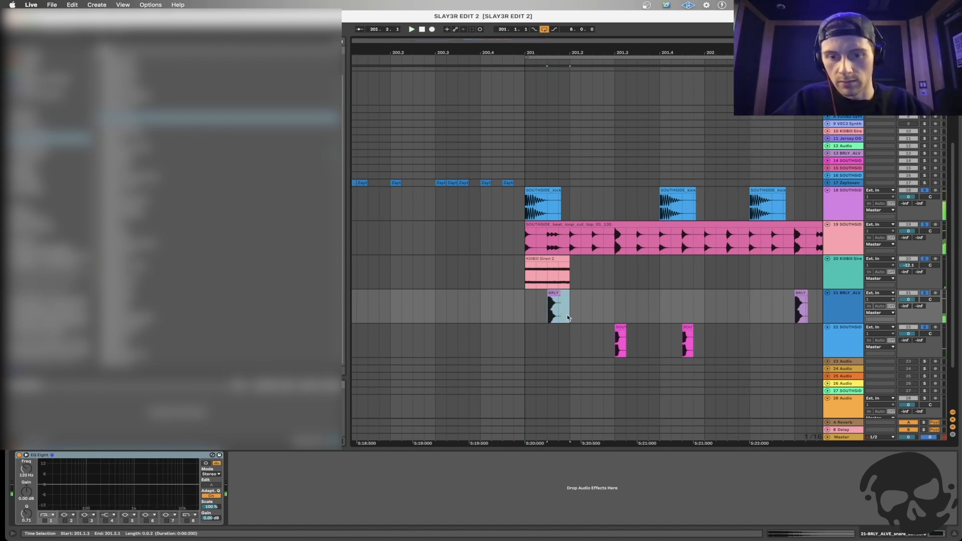
{"action": "left_click", "coordinate": [651, 314]}
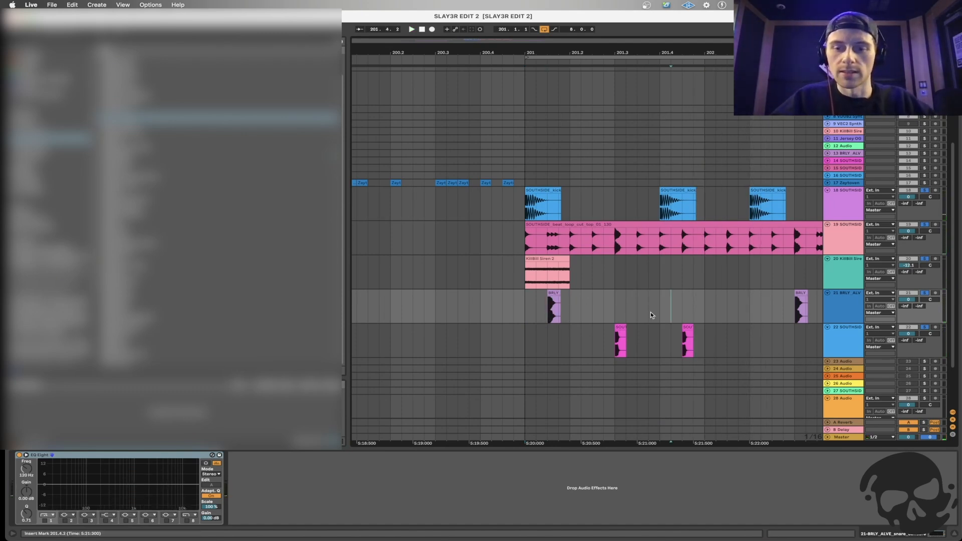
Replace bar 201 on both snare tracks with a copy of bar 203's snare pattern, and play from the verse start.
{"action": "scroll", "coordinate": [651, 315], "scroll_direction": "down", "scroll_amount": 5}
{"action": "scroll", "coordinate": [681, 355], "scroll_direction": "right", "scroll_amount": 2}
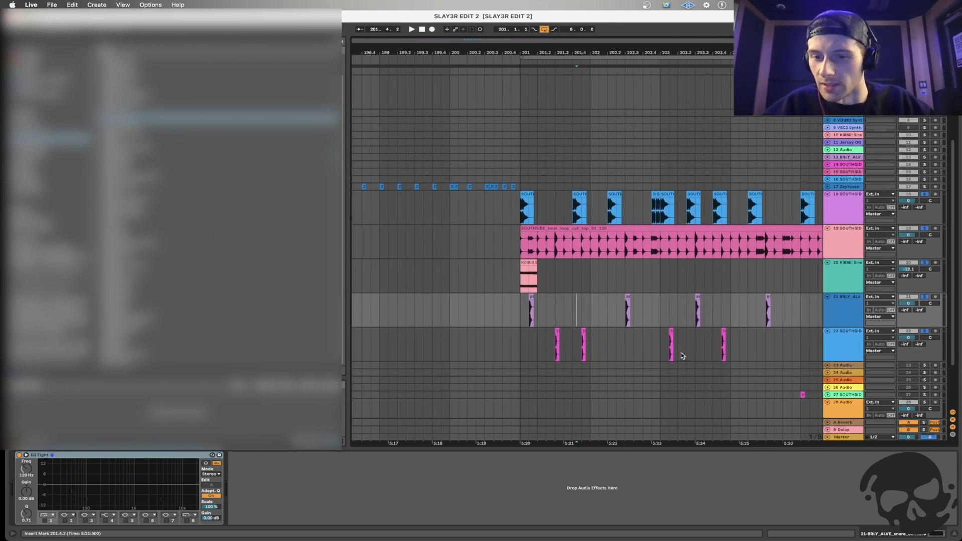
{"action": "left_click_drag", "start_coordinate": [660, 311], "coordinate": [731, 345]}
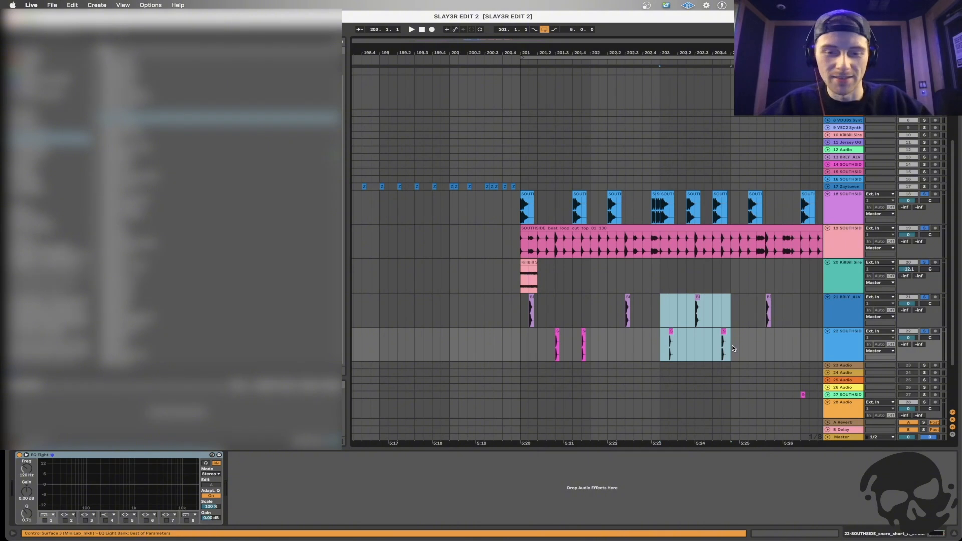
{"action": "left_click", "coordinate": [514, 314]}
{"action": "key", "text": "super+v"}
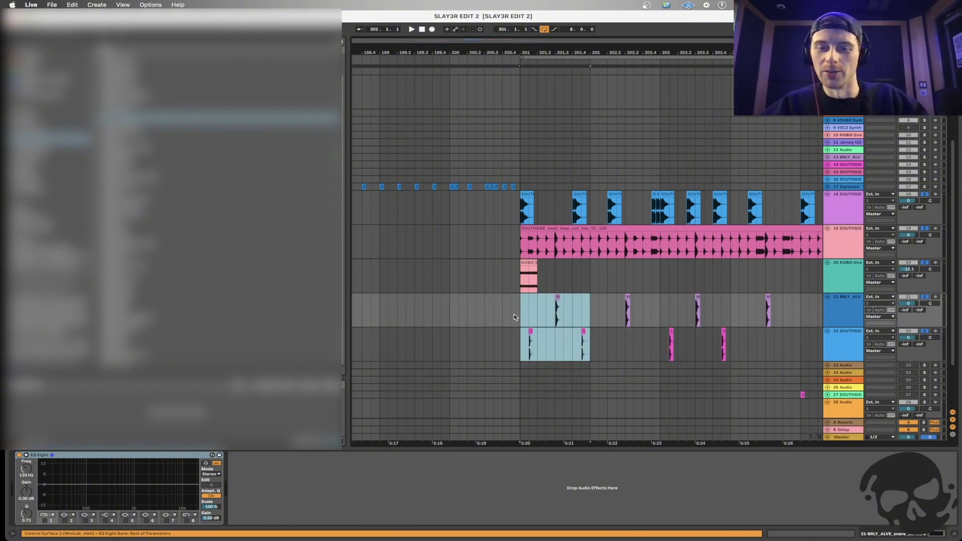
{"action": "left_click", "coordinate": [526, 314]}
{"action": "key", "text": "plus"}
{"action": "key", "text": "plus"}
{"action": "left_click", "coordinate": [507, 350]}
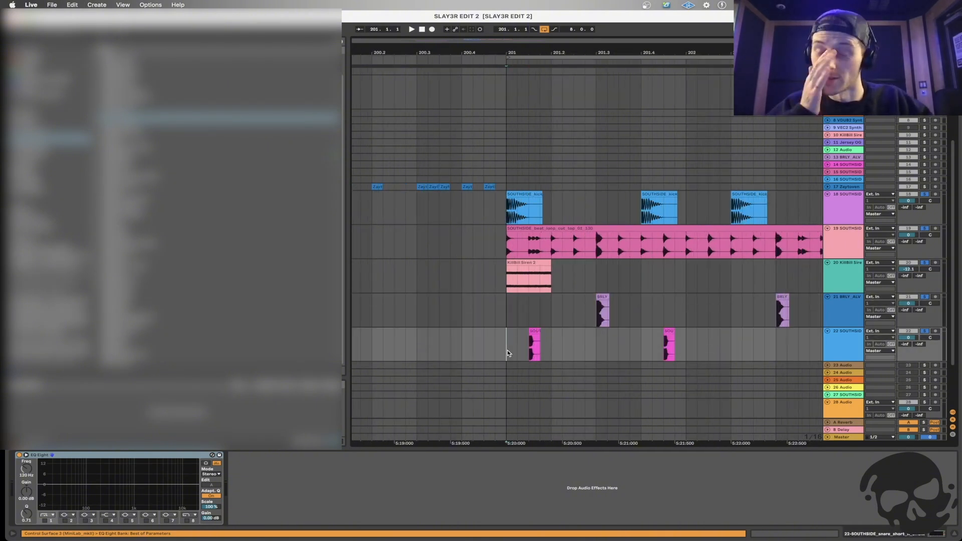
{"action": "key", "text": "space"}
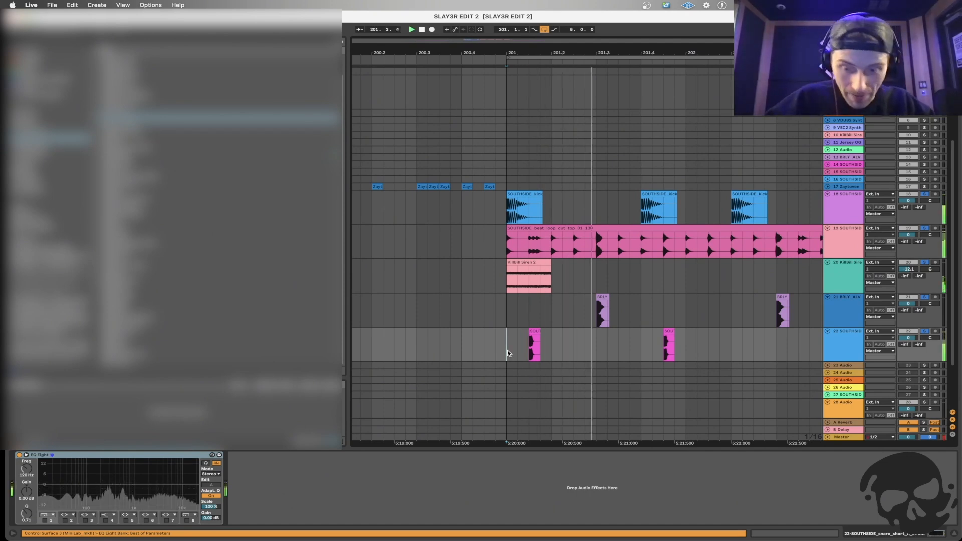
Duplicate the SOUTHSIDE snare at 201.4.3 one beat later to 202.1.3 and replay the pattern.
{"action": "left_click_drag", "start_coordinate": [664, 350], "coordinate": [694, 349]}
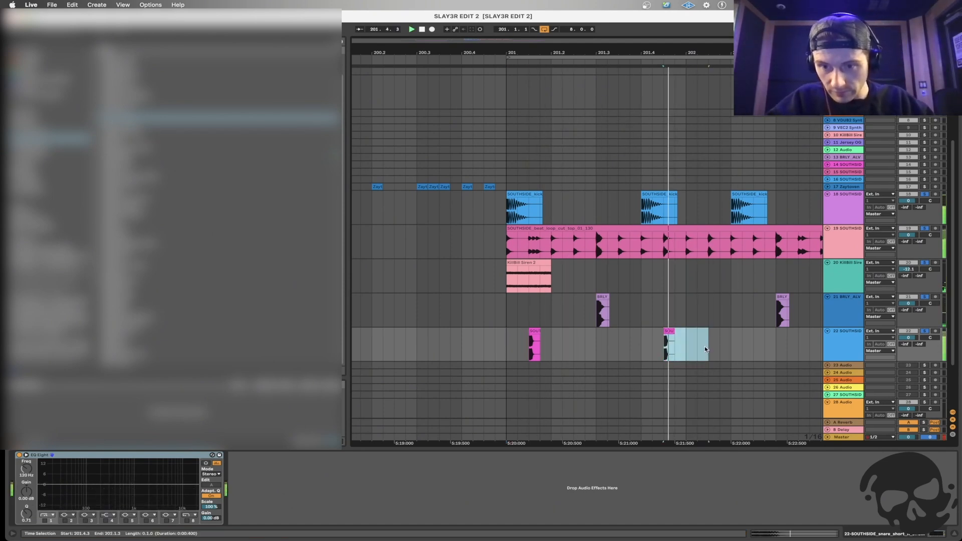
{"action": "key", "text": "super+d"}
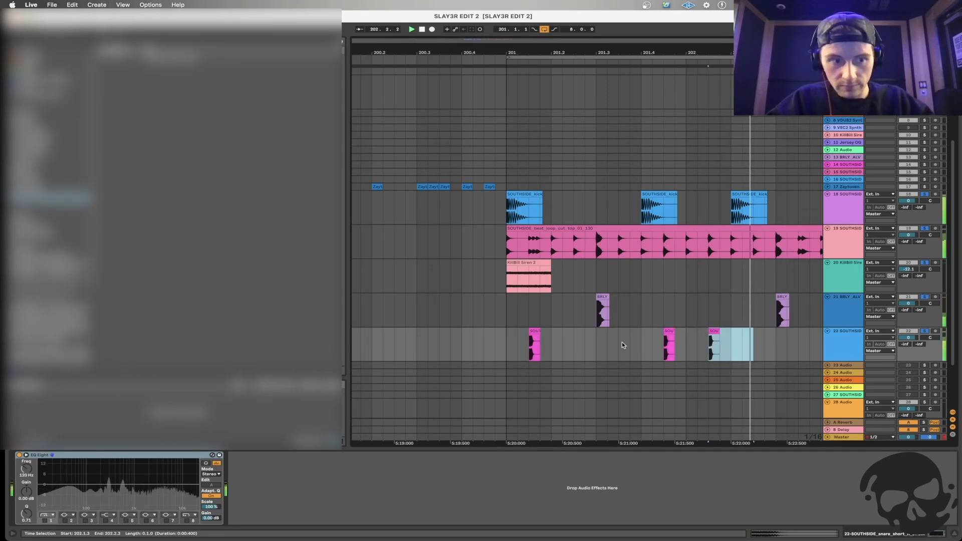
{"action": "left_click", "coordinate": [622, 342]}
{"action": "key", "text": "space"}
{"action": "key", "text": "space"}
{"action": "scroll", "coordinate": [624, 343], "scroll_direction": "down", "scroll_amount": 3}
{"action": "scroll", "coordinate": [668, 346], "scroll_direction": "right", "scroll_amount": 3}
Play from around 202.3 and copy the SOUTHSIDE snare at 202.1.3 to 202.4.
{"action": "left_click", "coordinate": [663, 345]}
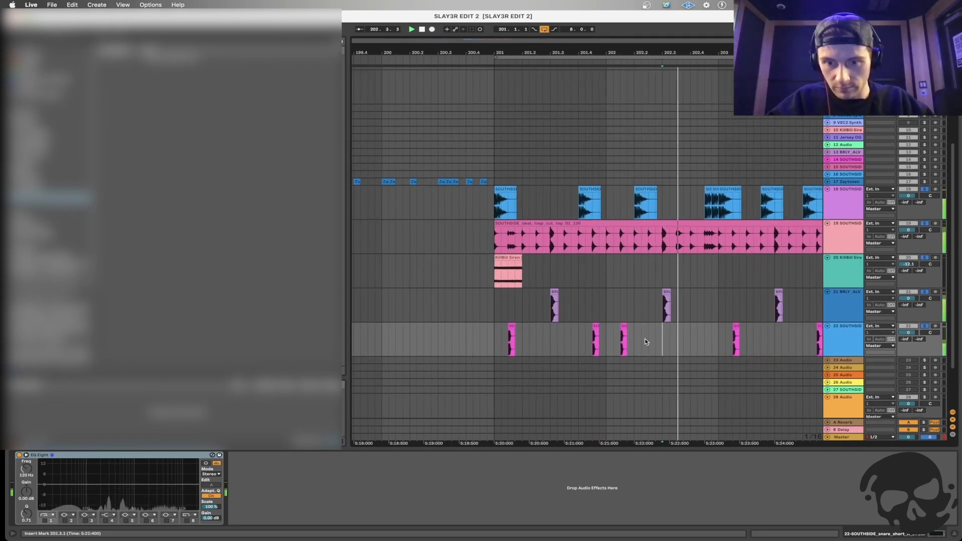
{"action": "key", "text": "space"}
{"action": "left_click_drag", "start_coordinate": [621, 342], "coordinate": [627, 342]}
{"action": "key", "text": "super+c"}
{"action": "left_click", "coordinate": [693, 344]}
{"action": "key", "text": "super+v"}
{"action": "left_click", "coordinate": [642, 344]}
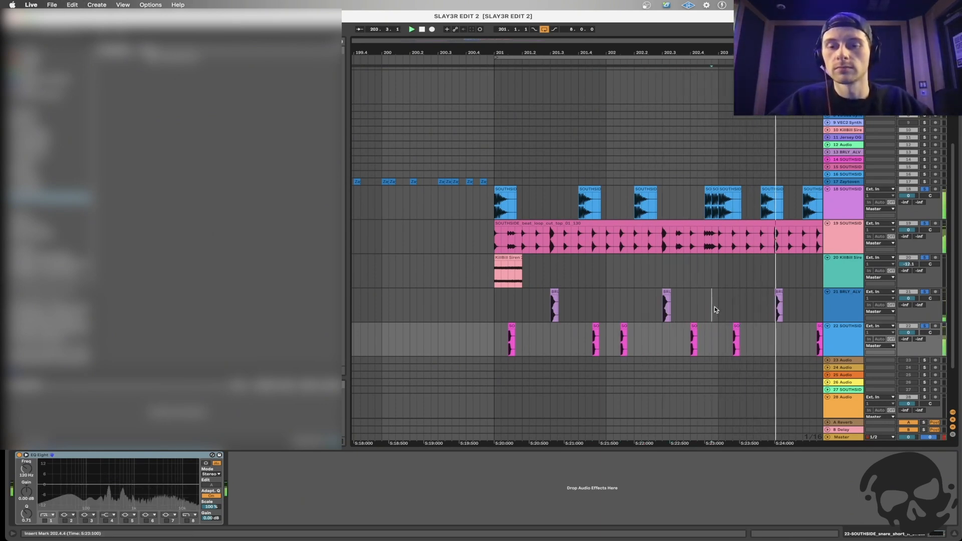
Copy bars 201 and 202 of both snare tracks and paste them at bar 203.
{"action": "left_click_drag", "start_coordinate": [712, 307], "coordinate": [593, 346]}
{"action": "left_click_drag", "start_coordinate": [494, 307], "coordinate": [684, 337]}
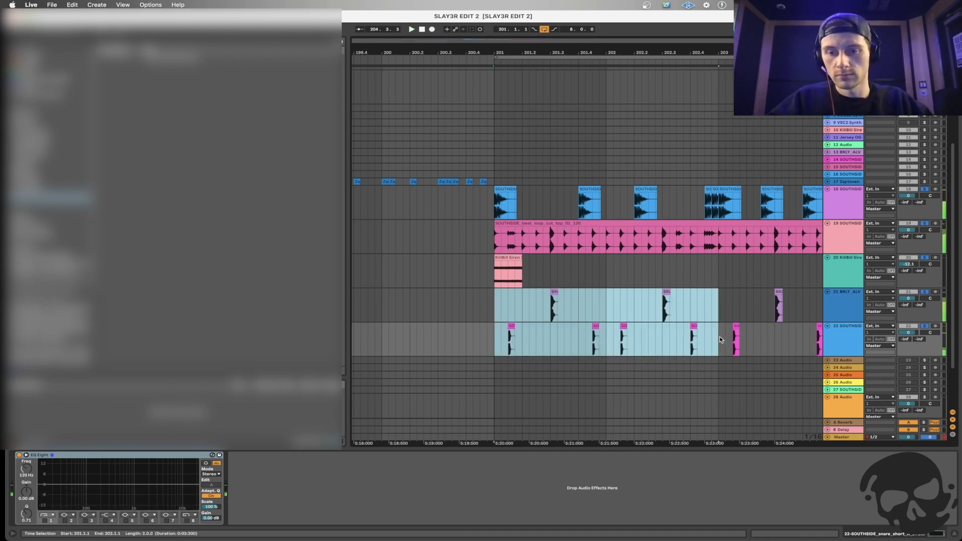
{"action": "key", "text": "super+c"}
{"action": "key", "text": "space"}
{"action": "left_click", "coordinate": [723, 312]}
{"action": "scroll", "coordinate": [722, 313], "scroll_direction": "down", "scroll_amount": 3}
{"action": "key", "text": "super+v"}
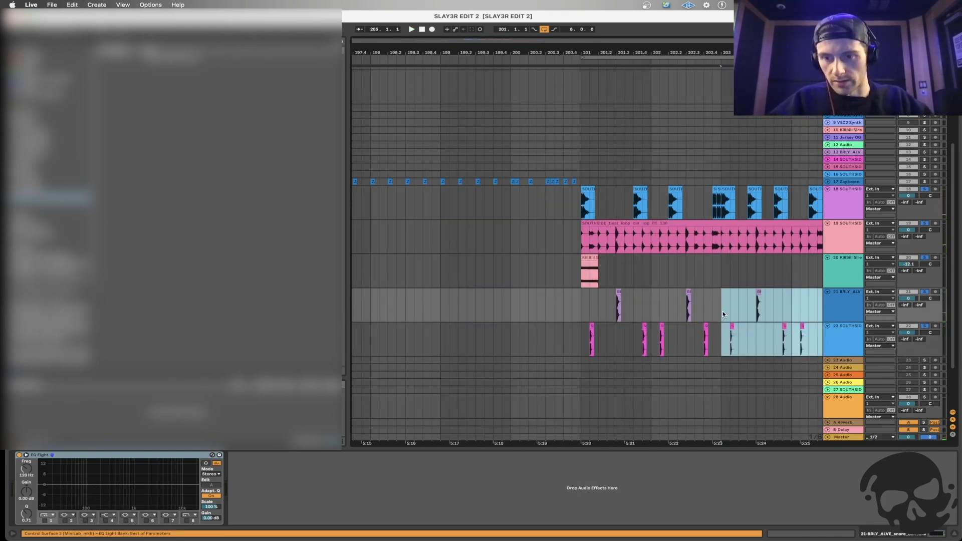
Paste the two-bar snare pattern at bars 205 and 207 on both snare tracks, and delete the stray clip at 205 on track 27.
{"action": "scroll", "coordinate": [723, 315], "scroll_direction": "right", "scroll_amount": 3}
{"action": "left_click", "coordinate": [681, 303]}
{"action": "key", "text": "super+v"}
{"action": "scroll", "coordinate": [681, 302], "scroll_direction": "down", "scroll_amount": 3}
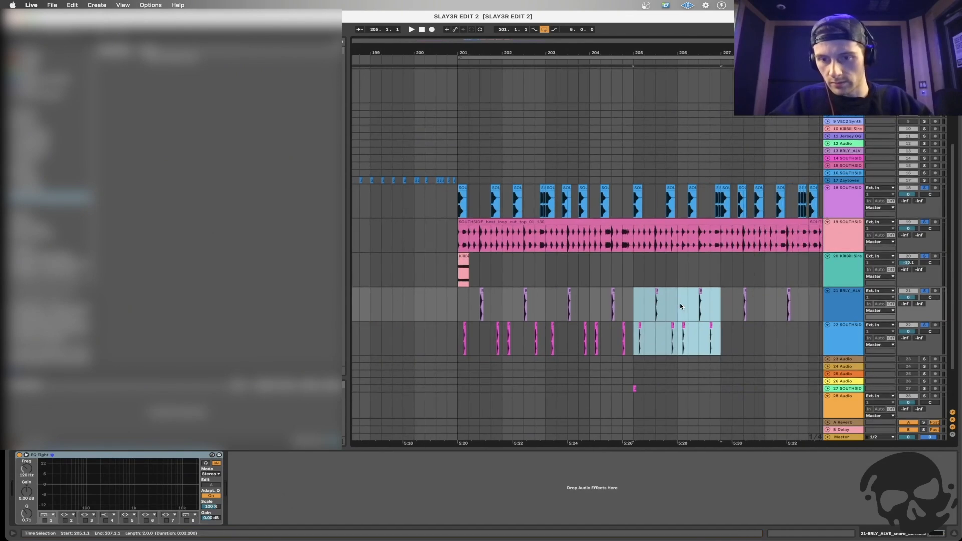
{"action": "left_click", "coordinate": [722, 304]}
{"action": "key", "text": "super+v"}
{"action": "left_click_drag", "start_coordinate": [614, 368], "coordinate": [664, 403]}
{"action": "key", "text": "Delete"}
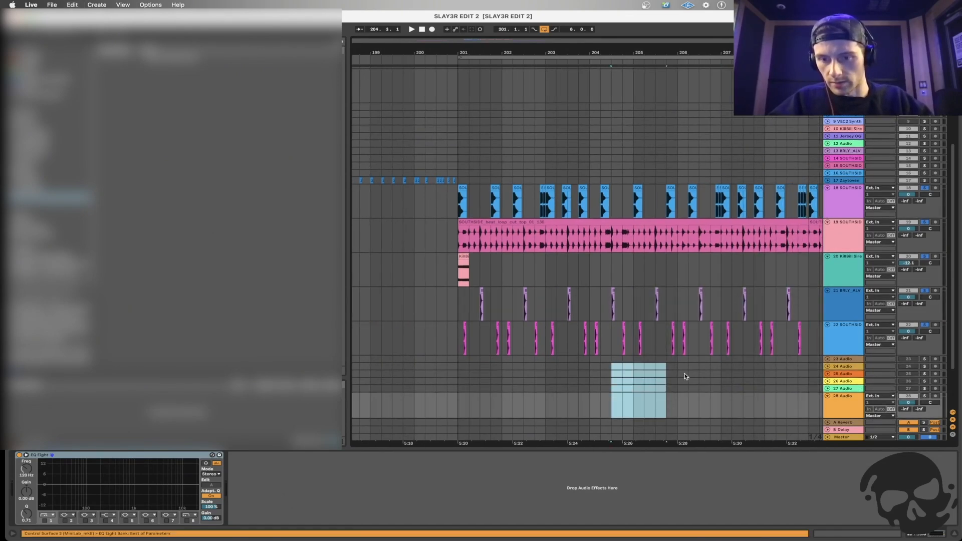
Duplicate the snare patterns of both snare tracks from bars 201–209 to fill the verse from bar 209.
{"action": "scroll", "coordinate": [687, 371], "scroll_direction": "down", "scroll_amount": 3}
{"action": "left_click_drag", "start_coordinate": [681, 344], "coordinate": [462, 301]}
{"action": "key", "text": "minus"}
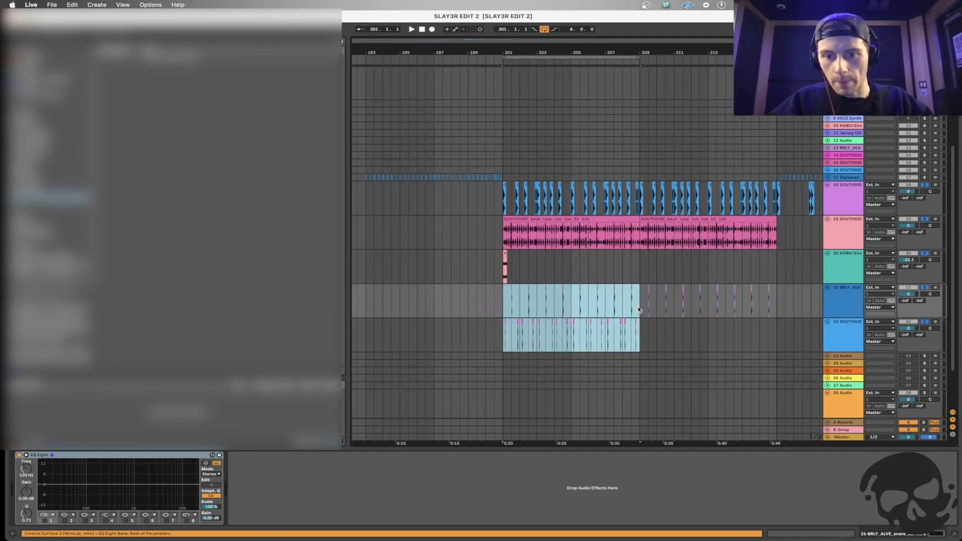
{"action": "key", "text": "super+d"}
Play the verse from bar 201 and lower the volume of the SOUTHSIDE snare track 22 to -3.2 dB.
{"action": "left_click_drag", "start_coordinate": [503, 273], "coordinate": [574, 272]}
{"action": "key", "text": "space"}
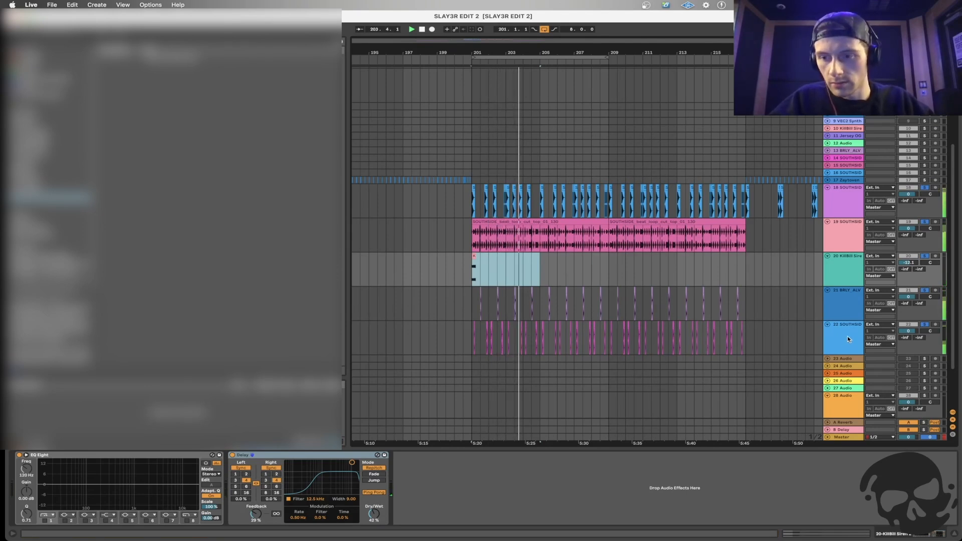
{"action": "left_click", "coordinate": [777, 348]}
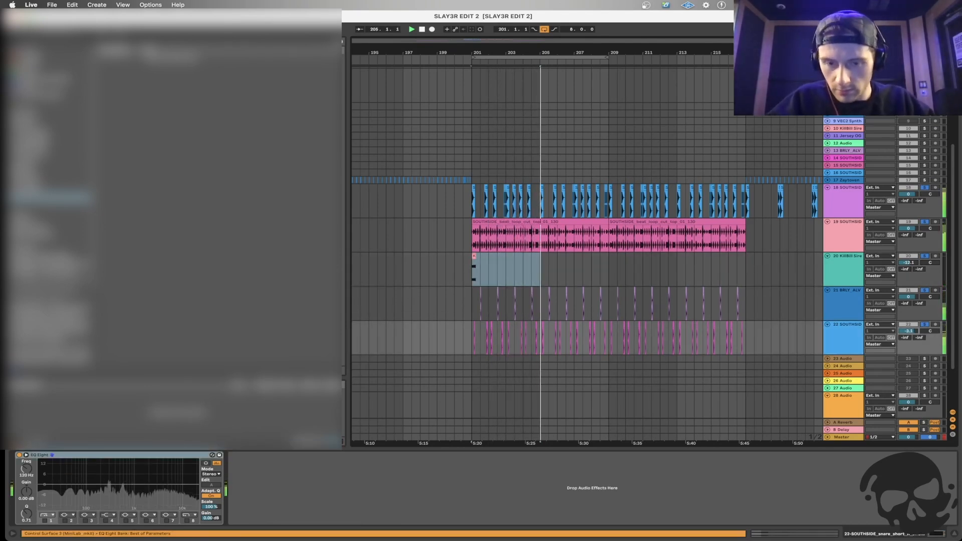
Duplicate the four-bar KillBill siren section at bar 201 three times, placing hits at bars 205, 209 and 213.
{"action": "left_click", "coordinate": [524, 274]}
{"action": "key", "text": "ctrl+d"}
{"action": "key", "text": "ctrl+d"}
{"action": "key", "text": "ctrl+d"}
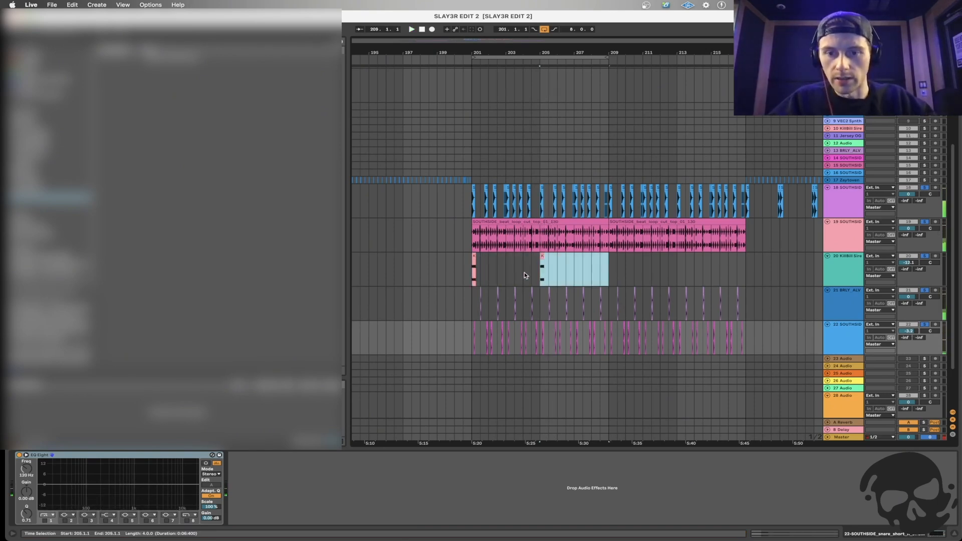
Play the verse from bar 201 and check how the siren hits sit with the kicks, beat loop and snares.
{"action": "left_click", "coordinate": [470, 270]}
{"action": "key", "text": "space"}
{"action": "scroll", "coordinate": [471, 270], "scroll_direction": "down", "scroll_amount": 4}
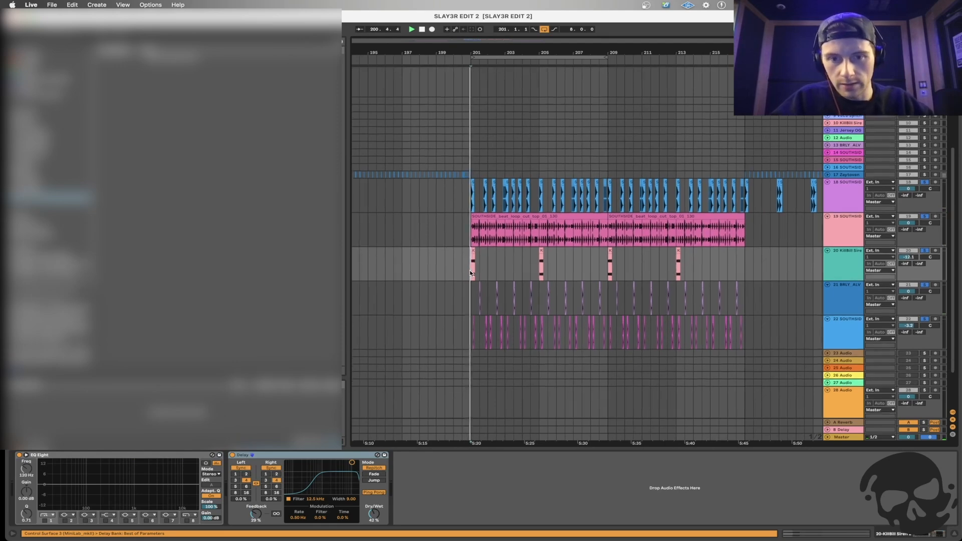
{"action": "scroll", "coordinate": [470, 273], "scroll_direction": "up", "scroll_amount": 10}
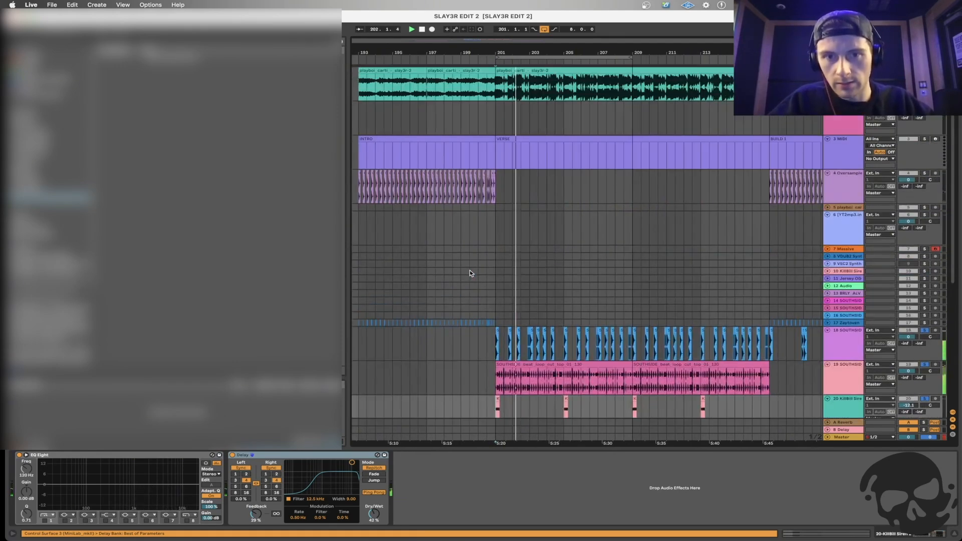
{"action": "scroll", "coordinate": [470, 273], "scroll_direction": "down", "scroll_amount": 3}
{"action": "scroll", "coordinate": [495, 297], "scroll_direction": "up", "scroll_amount": 4}
{"action": "scroll", "coordinate": [501, 306], "scroll_direction": "down", "scroll_amount": 6}
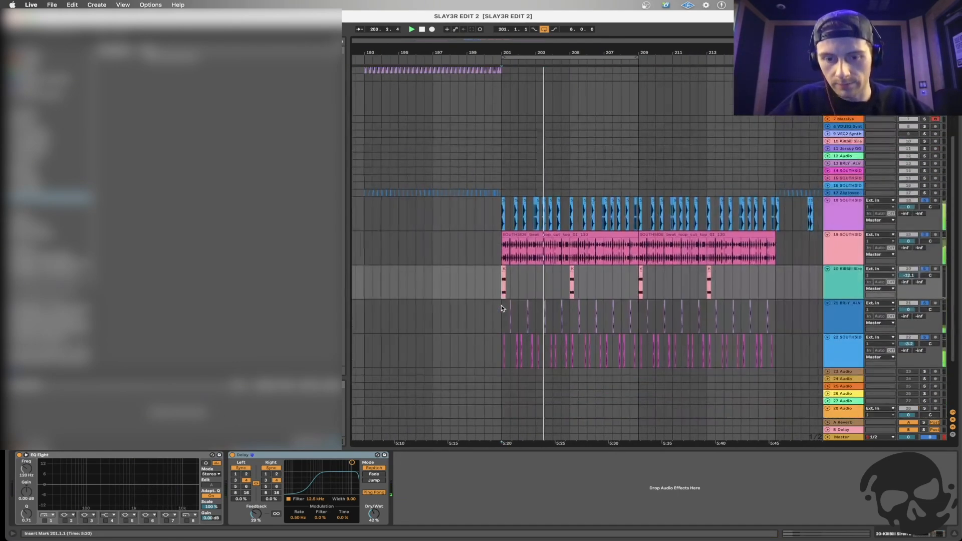
{"action": "left_click", "coordinate": [846, 213]}
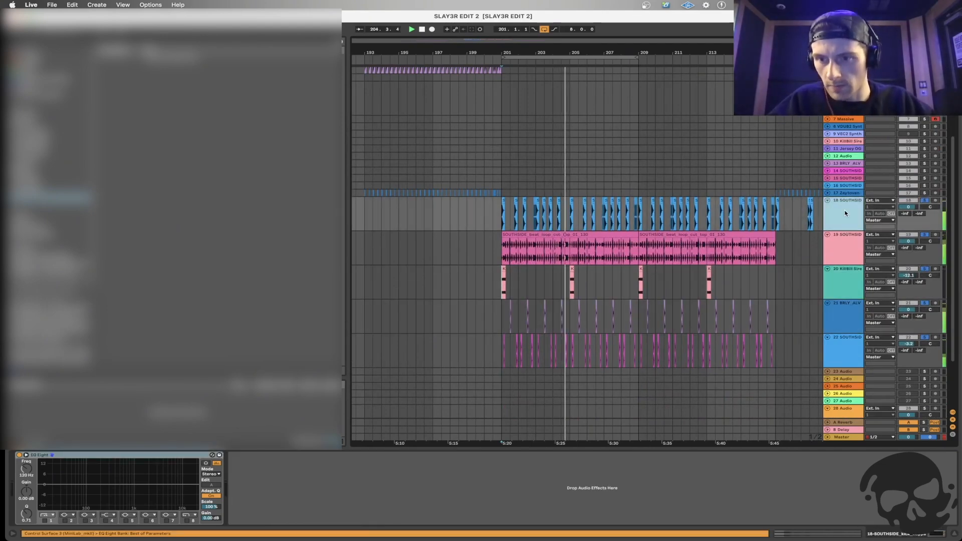
{"action": "left_click", "coordinate": [501, 294]}
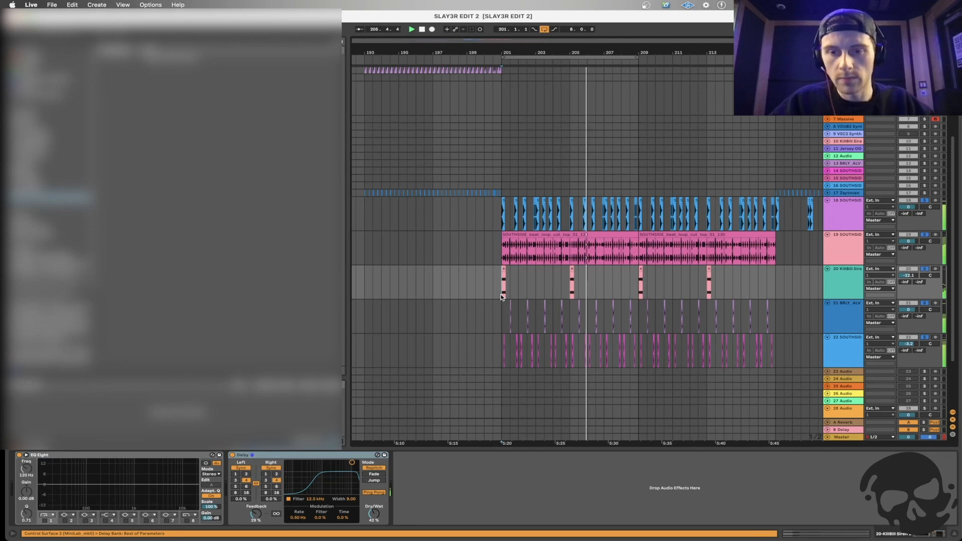
{"action": "scroll", "coordinate": [575, 297], "scroll_direction": "right", "scroll_amount": 2}
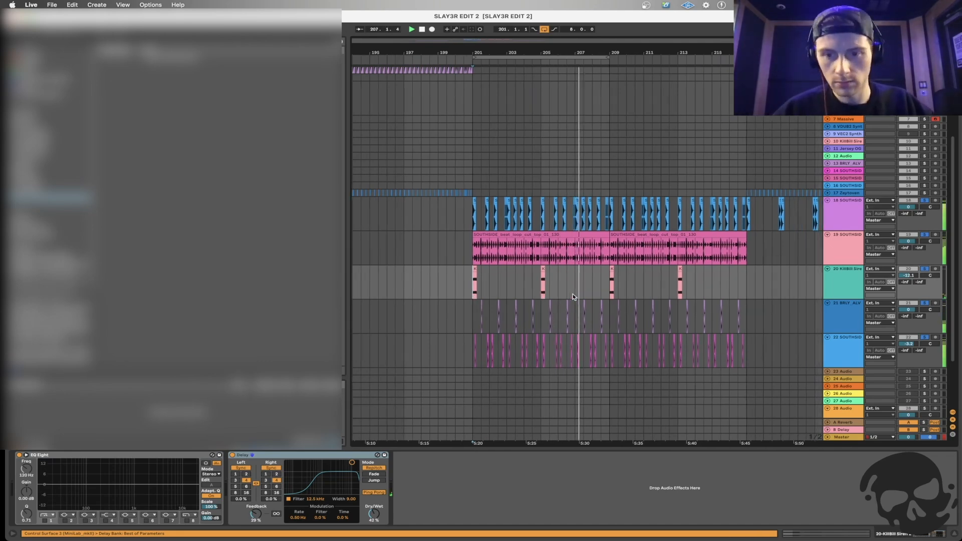
Examine the wider arrangement from the intro through the build-up and drop to the second verse.
{"action": "left_click", "coordinate": [595, 294]}
{"action": "scroll", "coordinate": [594, 294], "scroll_direction": "right", "scroll_amount": 2}
{"action": "scroll", "coordinate": [595, 294], "scroll_direction": "down", "scroll_amount": 5}
{"action": "scroll", "coordinate": [595, 293], "scroll_direction": "right", "scroll_amount": 3}
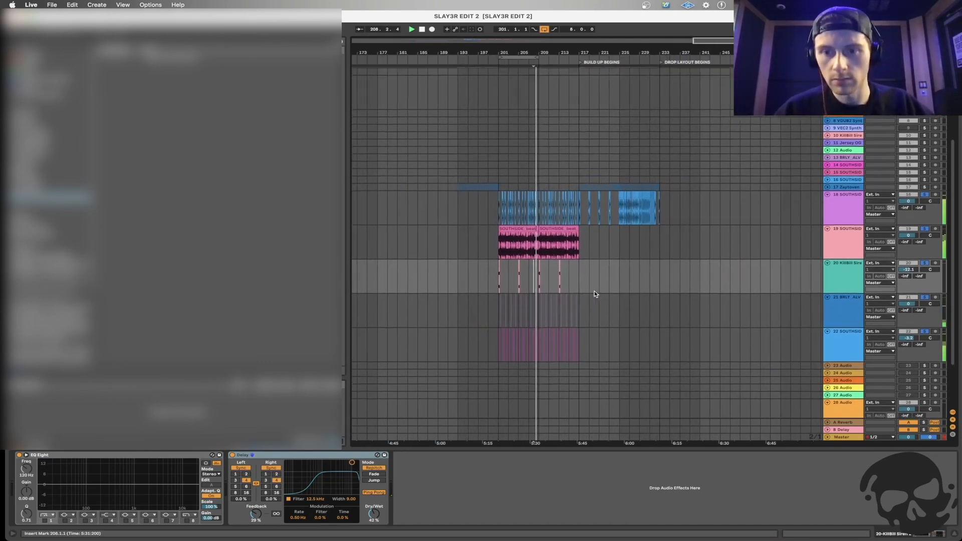
{"action": "scroll", "coordinate": [595, 294], "scroll_direction": "right", "scroll_amount": 2}
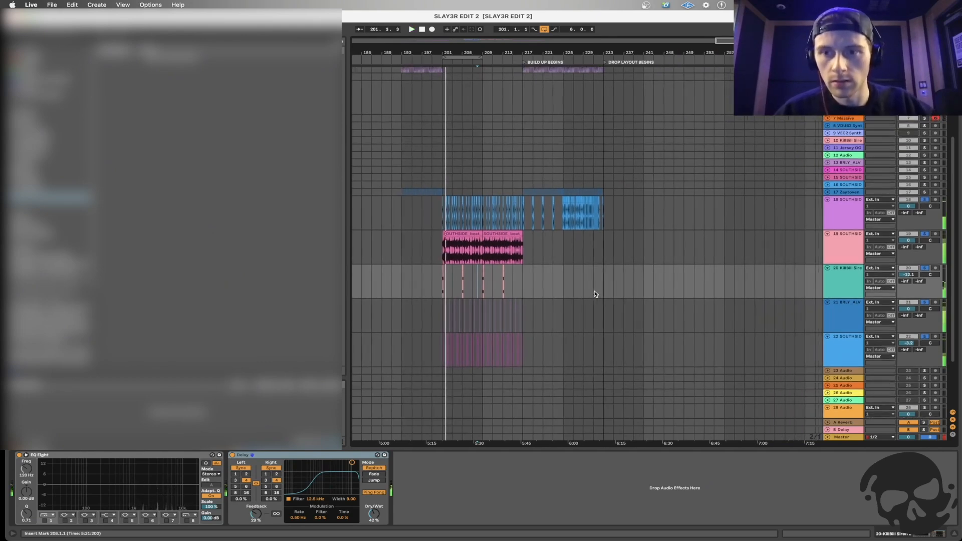
{"action": "scroll", "coordinate": [594, 294], "scroll_direction": "up", "scroll_amount": 3}
{"action": "scroll", "coordinate": [596, 294], "scroll_direction": "left", "scroll_amount": 1}
{"action": "scroll", "coordinate": [595, 294], "scroll_direction": "up", "scroll_amount": 1}
{"action": "scroll", "coordinate": [596, 294], "scroll_direction": "up", "scroll_amount": 5}
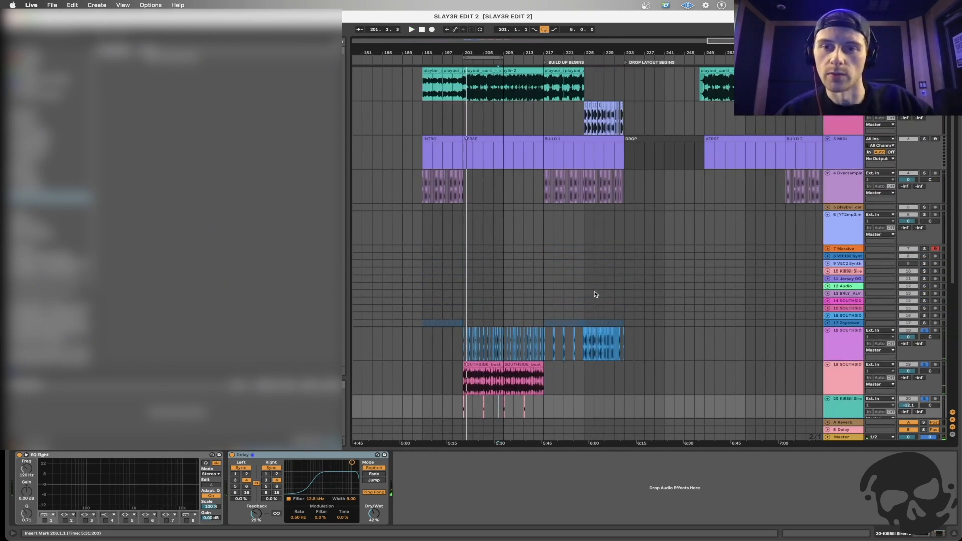
Copy bars 201 to 217 of the kick, beat loop, siren and snare tracks and paste them at the second verse, bar 249.
{"action": "scroll", "coordinate": [456, 293], "scroll_direction": "down", "scroll_amount": 3}
{"action": "left_click_drag", "start_coordinate": [468, 275], "coordinate": [522, 392]}
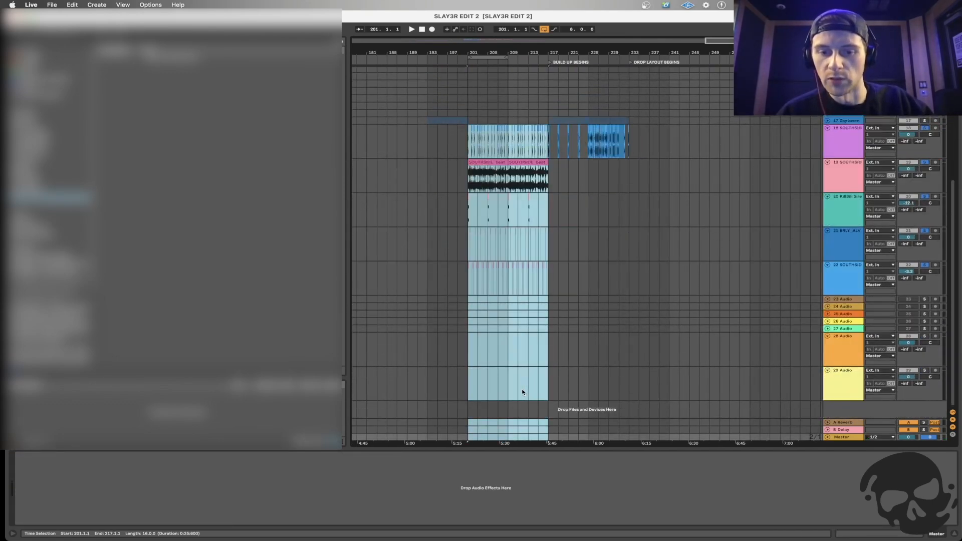
{"action": "scroll", "coordinate": [547, 300], "scroll_direction": "up", "scroll_amount": 8}
{"action": "scroll", "coordinate": [547, 300], "scroll_direction": "right", "scroll_amount": 3}
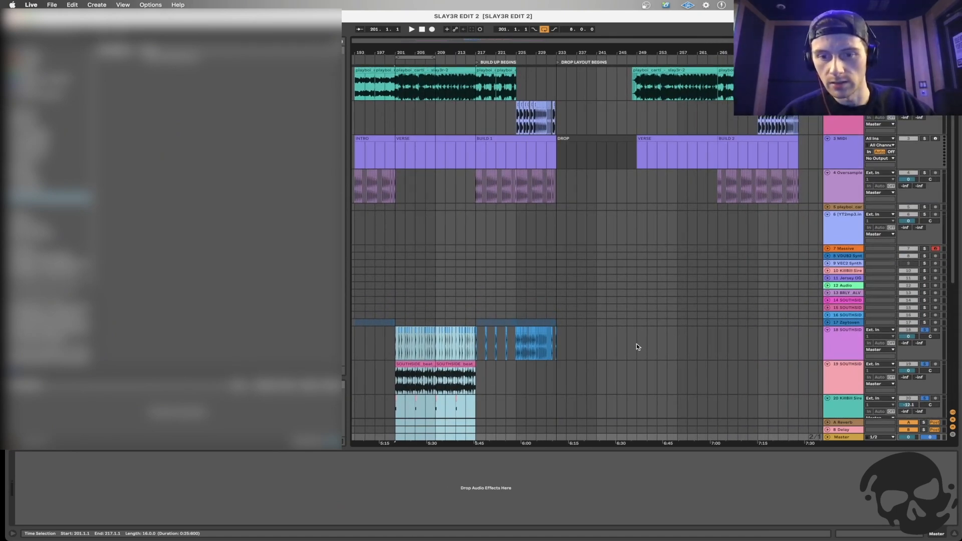
{"action": "left_click", "coordinate": [636, 344]}
{"action": "key", "text": "super+v"}
{"action": "scroll", "coordinate": [637, 344], "scroll_direction": "left", "scroll_amount": 2}
{"action": "scroll", "coordinate": [636, 344], "scroll_direction": "down", "scroll_amount": 1}
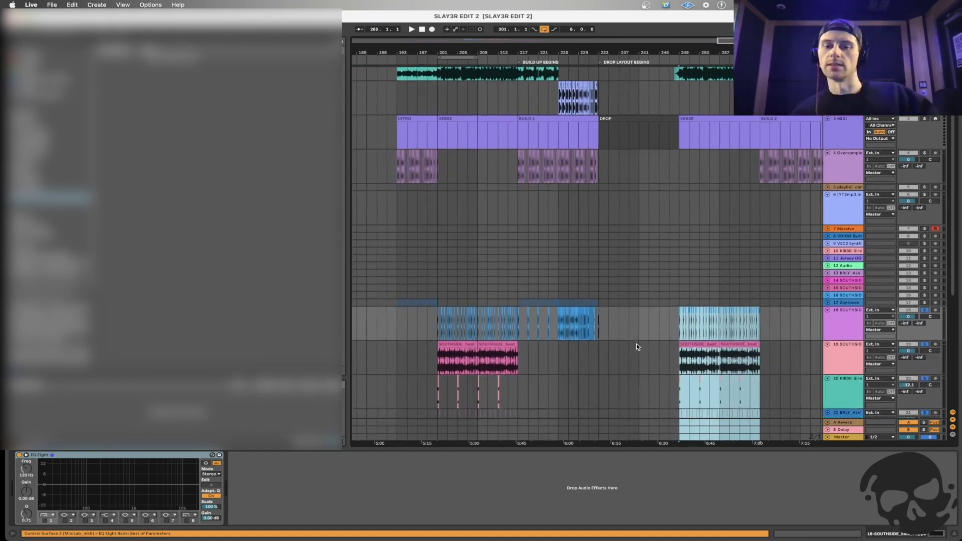
Listen to the lead-in to the first verse and try start positions at the intro and the verse.
{"action": "left_click", "coordinate": [567, 355]}
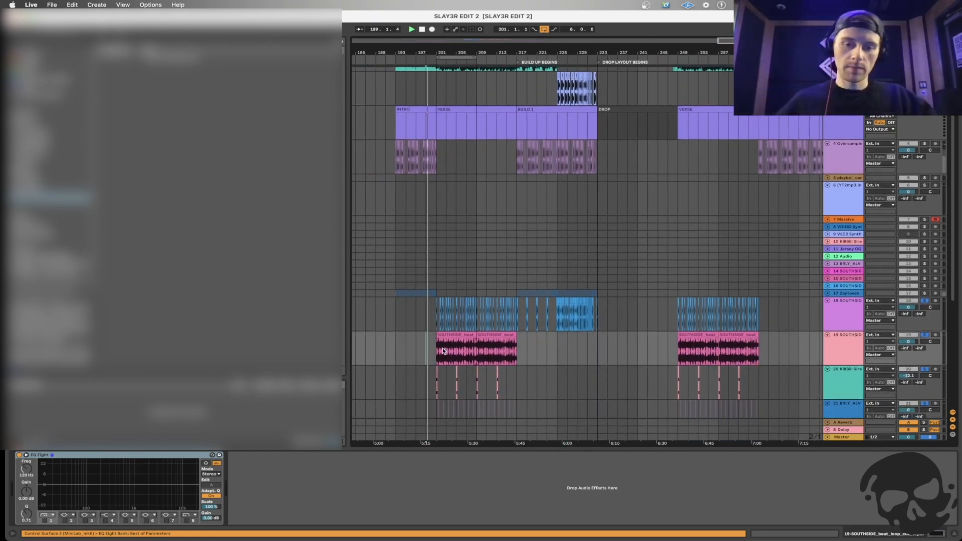
{"action": "left_click", "coordinate": [435, 318]}
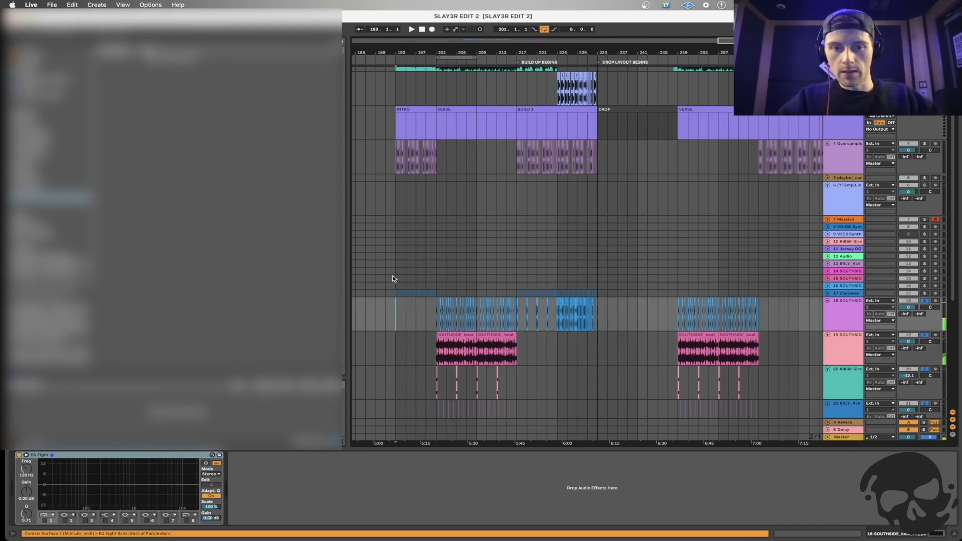
{"action": "left_click", "coordinate": [393, 278]}
{"action": "scroll", "coordinate": [393, 279], "scroll_direction": "up", "scroll_amount": 1}
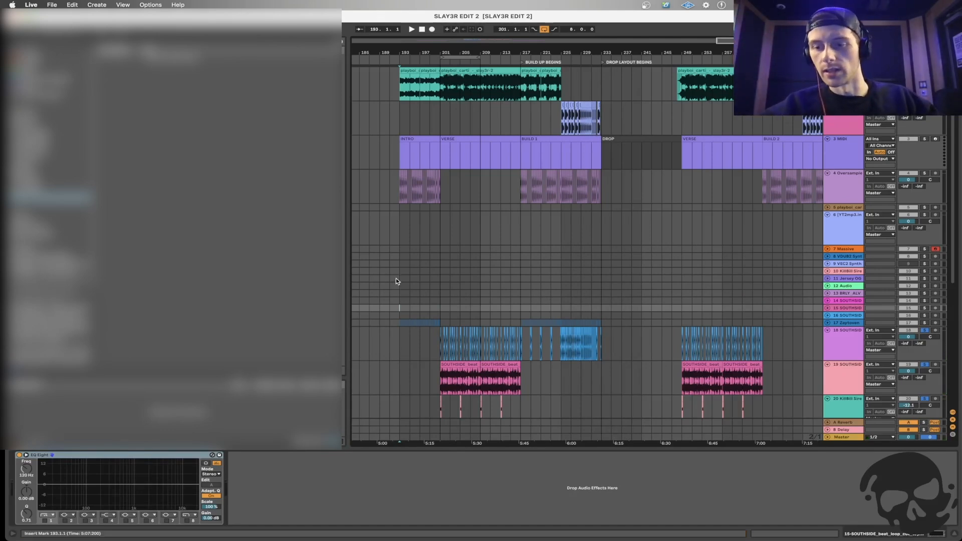
{"action": "scroll", "coordinate": [443, 315], "scroll_direction": "down", "scroll_amount": 2}
{"action": "left_click", "coordinate": [428, 320]}
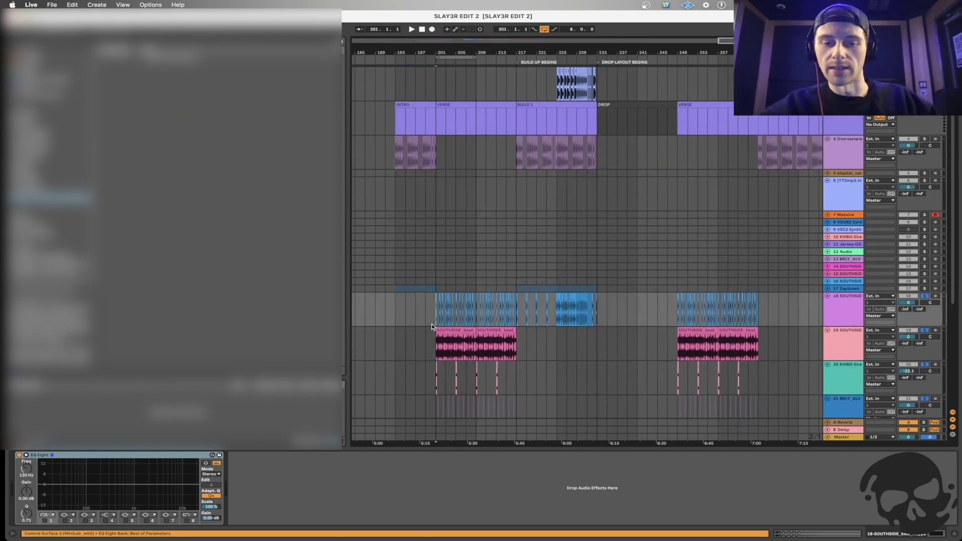
Turn off solo on the kick, beat loop, siren and both snare tracks.
{"action": "scroll", "coordinate": [409, 323], "scroll_direction": "down", "scroll_amount": 2}
{"action": "left_click", "coordinate": [399, 322]}
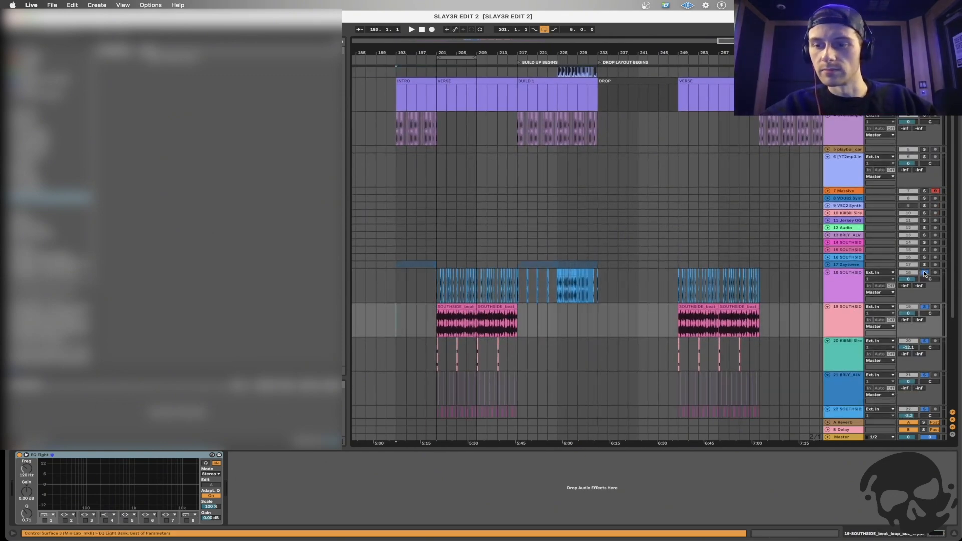
{"action": "left_click", "coordinate": [396, 288]}
{"action": "left_click", "coordinate": [391, 235]}
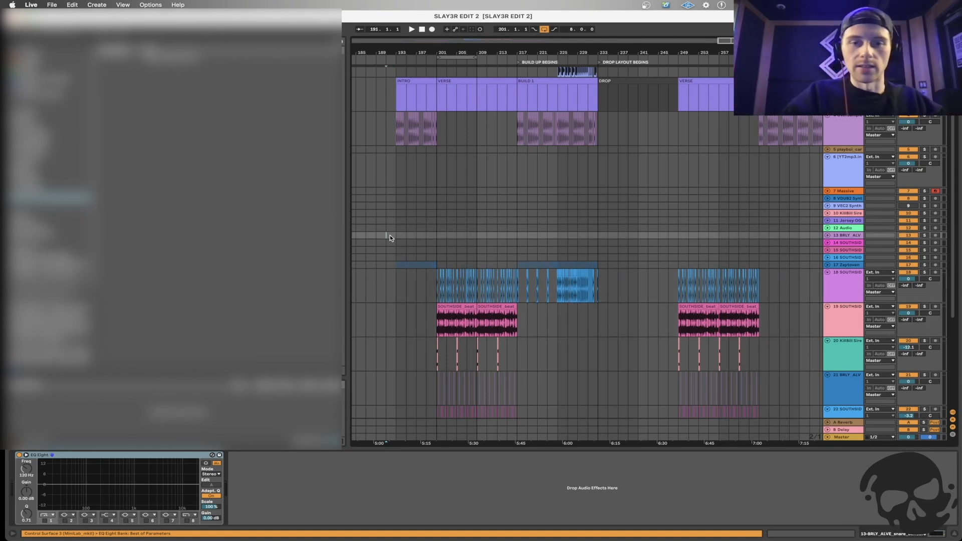
Turn off the arrangement loop and play the full mix from the intro start at bar 193.
{"action": "left_click", "coordinate": [394, 191]}
{"action": "scroll", "coordinate": [394, 191], "scroll_direction": "up", "scroll_amount": 5}
{"action": "scroll", "coordinate": [394, 191], "scroll_direction": "up", "scroll_amount": 2}
{"action": "scroll", "coordinate": [393, 190], "scroll_direction": "down", "scroll_amount": 2}
{"action": "key", "text": "super+l"}
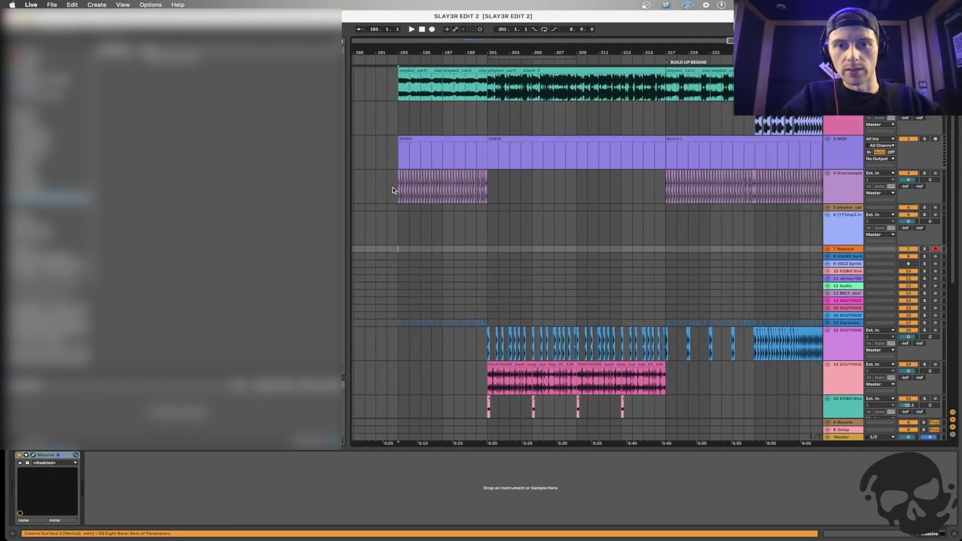
{"action": "left_click", "coordinate": [399, 215]}
{"action": "key", "text": "space"}
Lower the volume of the Oversampled clap track slightly and unfold the Zaytoven track while the intro plays.
{"action": "left_click", "coordinate": [454, 199]}
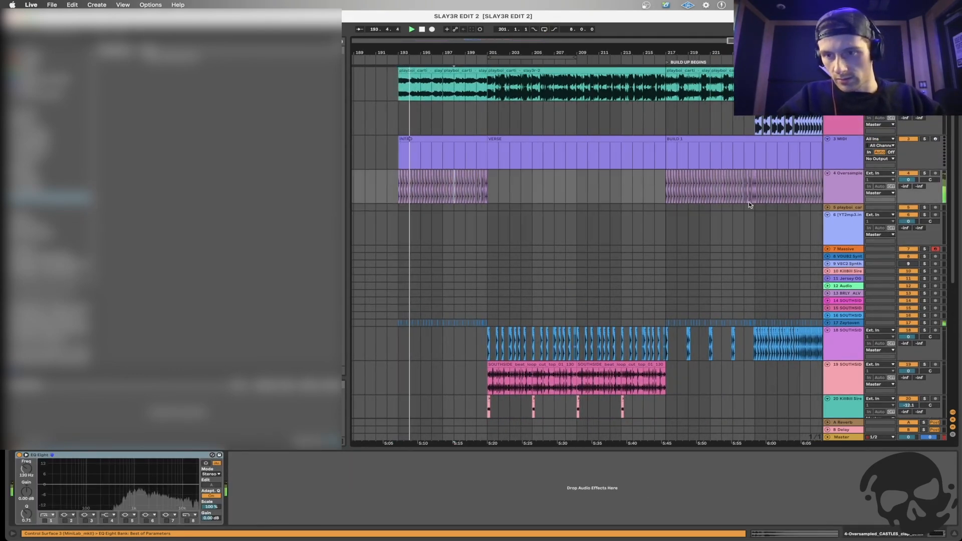
{"action": "left_click", "coordinate": [844, 189]}
{"action": "left_click", "coordinate": [909, 180]}
{"action": "left_click_drag", "start_coordinate": [908, 180], "coordinate": [909, 185]}
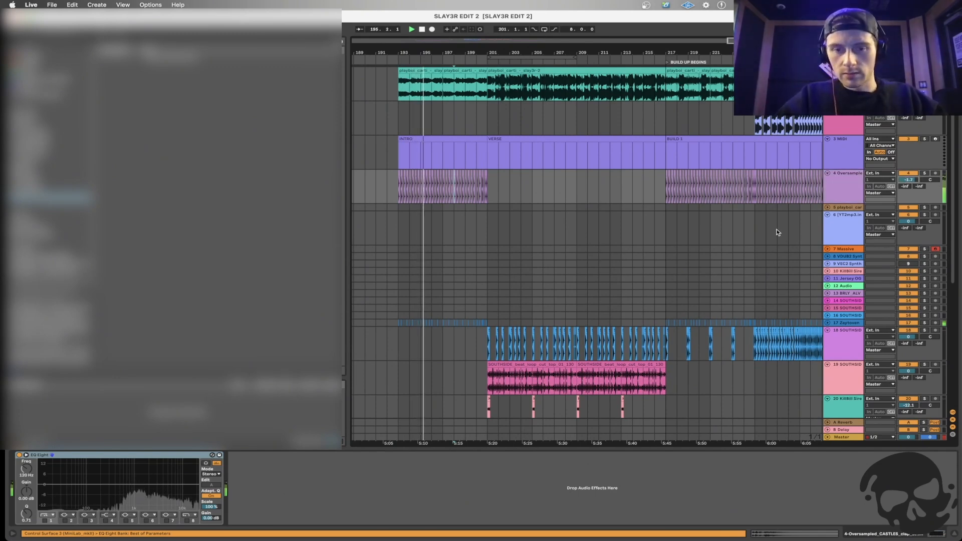
{"action": "left_click", "coordinate": [855, 323]}
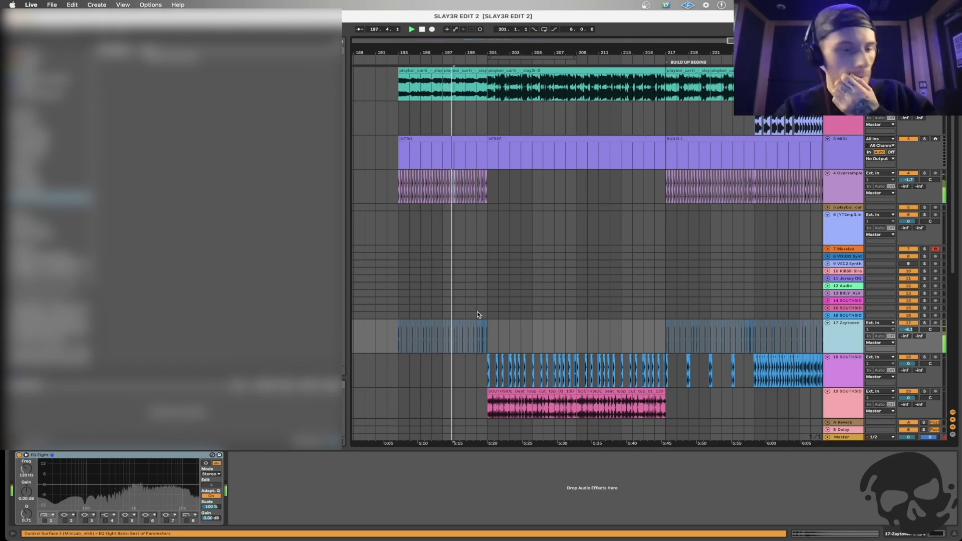
Place the start marker at bar 201 and listen to the first verse with all tracks up to the build-up.
{"action": "scroll", "coordinate": [477, 313], "scroll_direction": "down", "scroll_amount": 10}
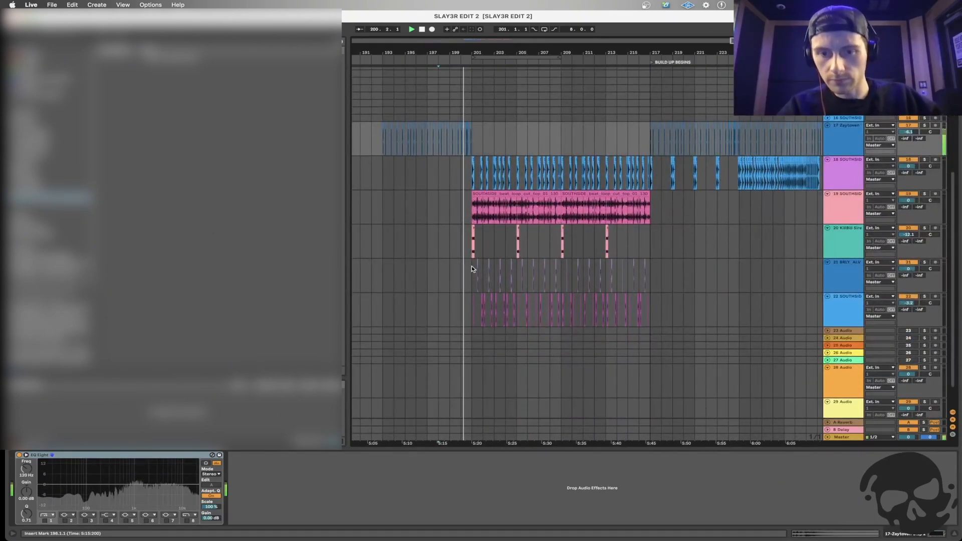
{"action": "left_click", "coordinate": [468, 249]}
{"action": "left_click", "coordinate": [470, 207]}
{"action": "left_click", "coordinate": [465, 235]}
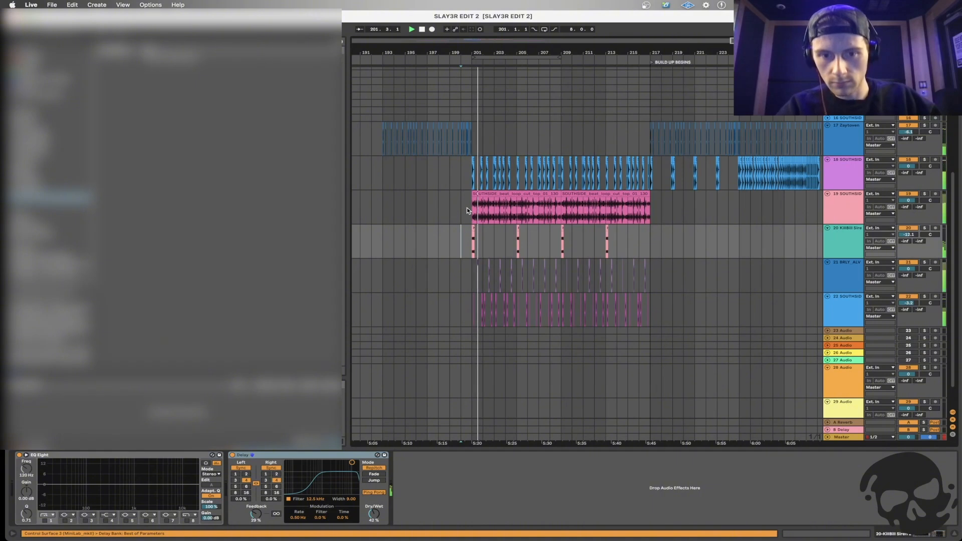
{"action": "left_click", "coordinate": [470, 214]}
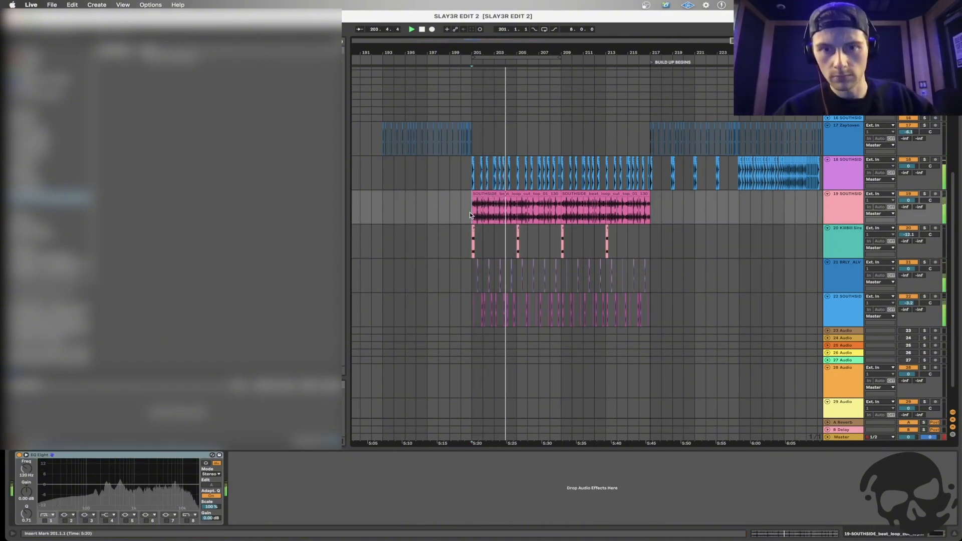
{"action": "scroll", "coordinate": [520, 212], "scroll_direction": "right", "scroll_amount": 2}
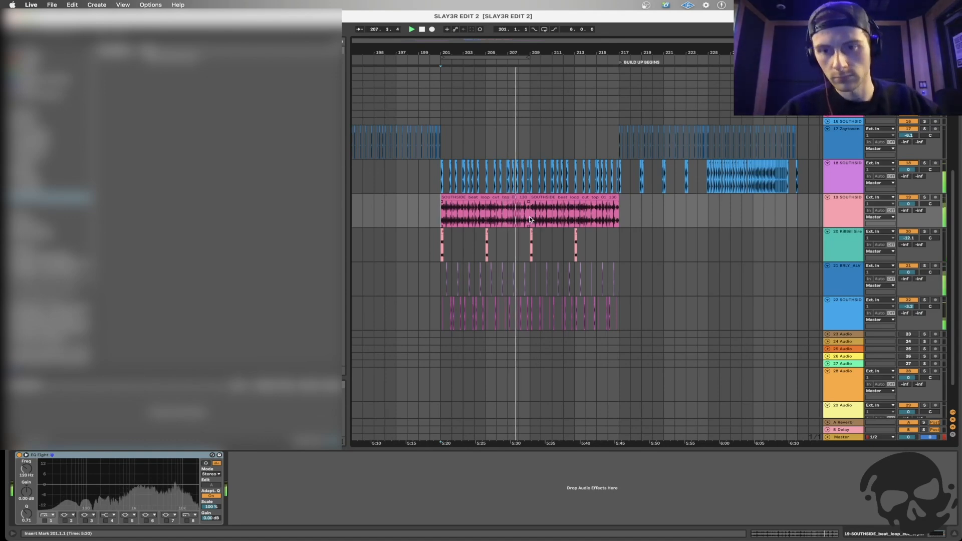
{"action": "scroll", "coordinate": [530, 219], "scroll_direction": "right", "scroll_amount": 1}
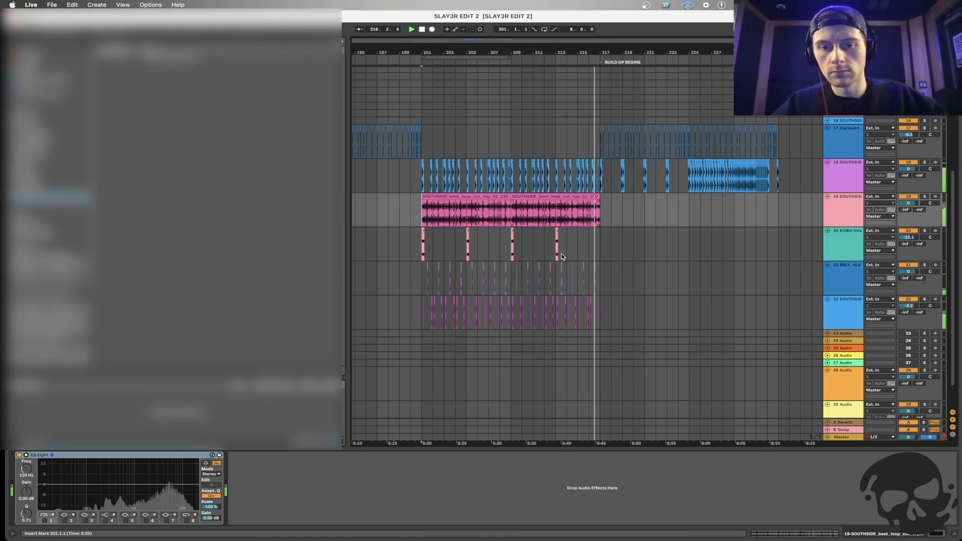
Duplicate the KillBill siren hit from bar 213 into the build-up at bars 217 and 219.
{"action": "left_click_drag", "start_coordinate": [556, 254], "coordinate": [602, 254]}
{"action": "key", "text": "ctrl+d"}
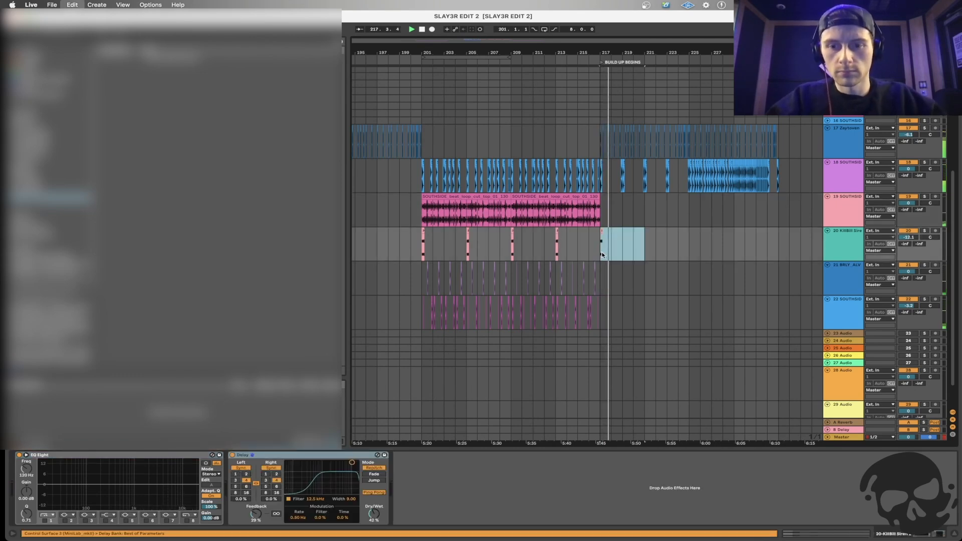
{"action": "left_click", "coordinate": [625, 253]}
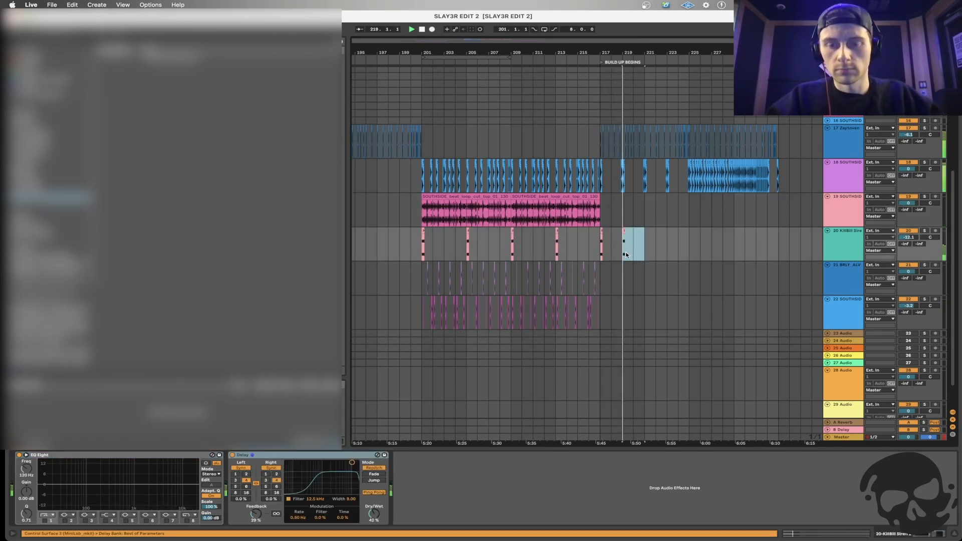
Duplicate the KillBill siren hit every two bars across the rest of the build-up, from bar 221 to bar 231.
{"action": "key", "text": "ctrl+d"}
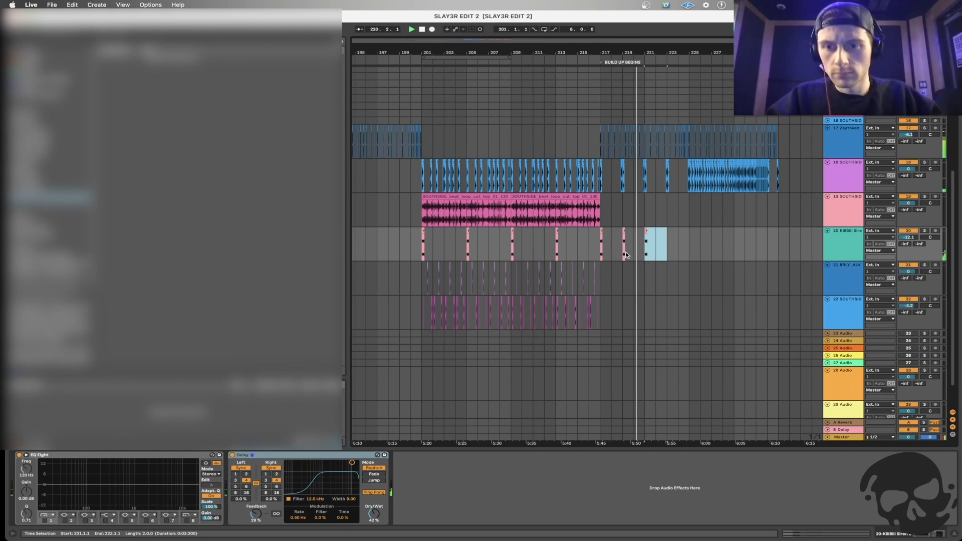
{"action": "key", "text": "ctrl+d"}
{"action": "scroll", "coordinate": [625, 255], "scroll_direction": "right", "scroll_amount": 3}
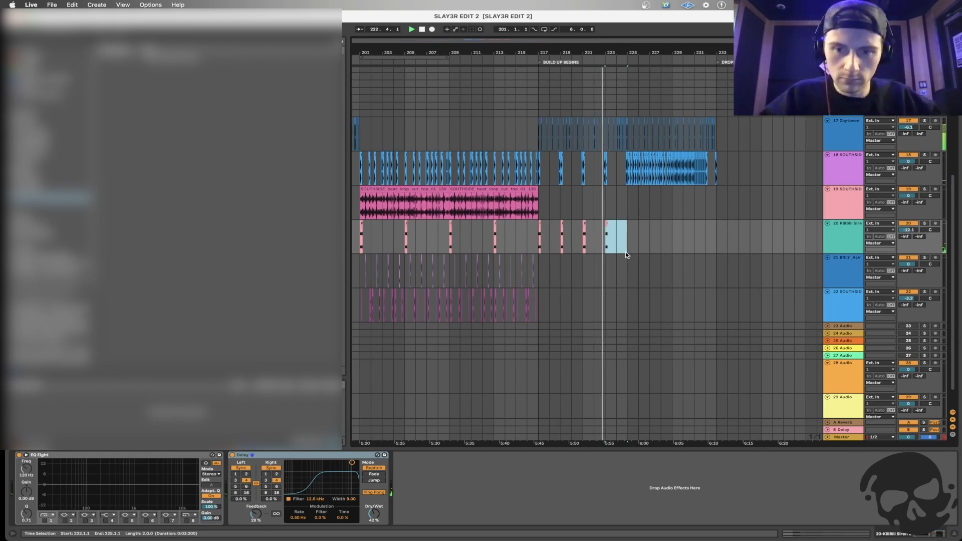
{"action": "key", "text": "ctrl+d"}
{"action": "key", "text": "ctrl+d"}
{"action": "key", "text": "ctrl+d"}
{"action": "key", "text": "ctrl+d"}
{"action": "left_click", "coordinate": [627, 203]}
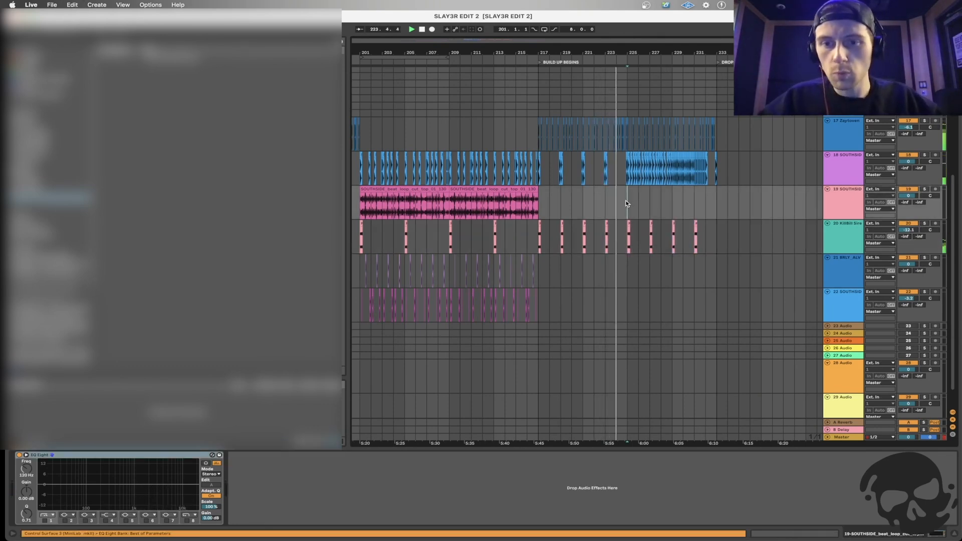
Listen to the build-up with the repeated siren hits and look over its vocal, clap and kick tracks.
{"action": "scroll", "coordinate": [627, 203], "scroll_direction": "up", "scroll_amount": 2}
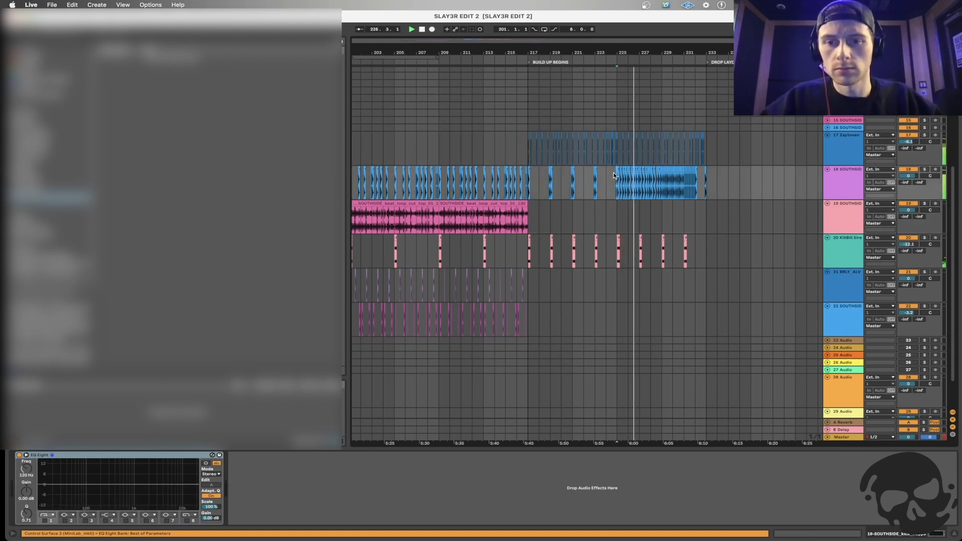
{"action": "scroll", "coordinate": [614, 172], "scroll_direction": "up", "scroll_amount": 5}
{"action": "scroll", "coordinate": [613, 173], "scroll_direction": "up", "scroll_amount": 1}
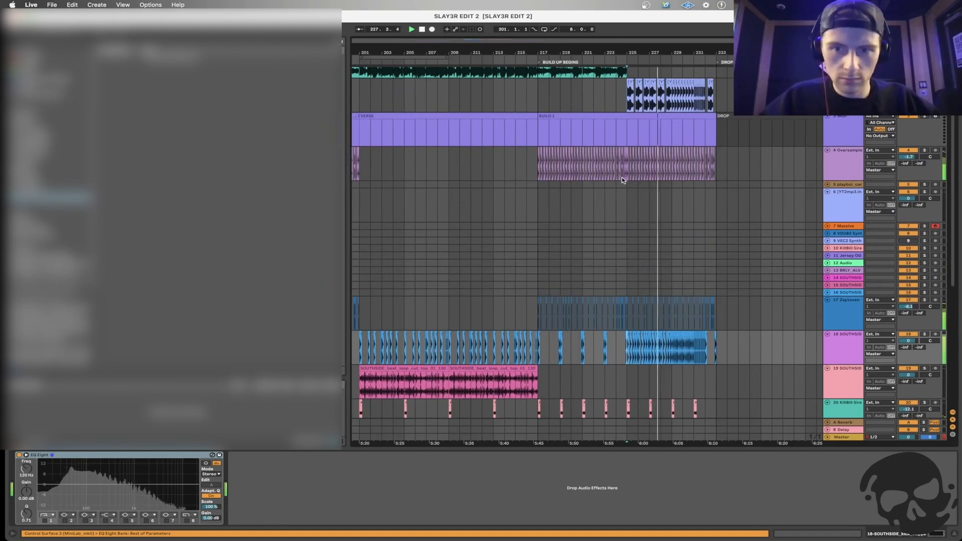
{"action": "scroll", "coordinate": [624, 178], "scroll_direction": "up", "scroll_amount": 1}
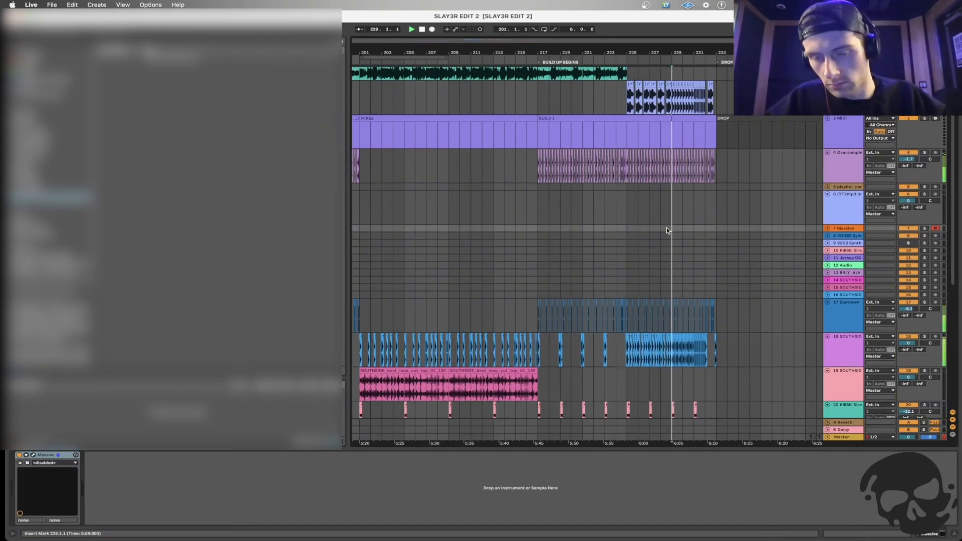
{"action": "scroll", "coordinate": [666, 231], "scroll_direction": "down", "scroll_amount": 1}
{"action": "left_click", "coordinate": [671, 254]}
{"action": "scroll", "coordinate": [672, 256], "scroll_direction": "down", "scroll_amount": 1}
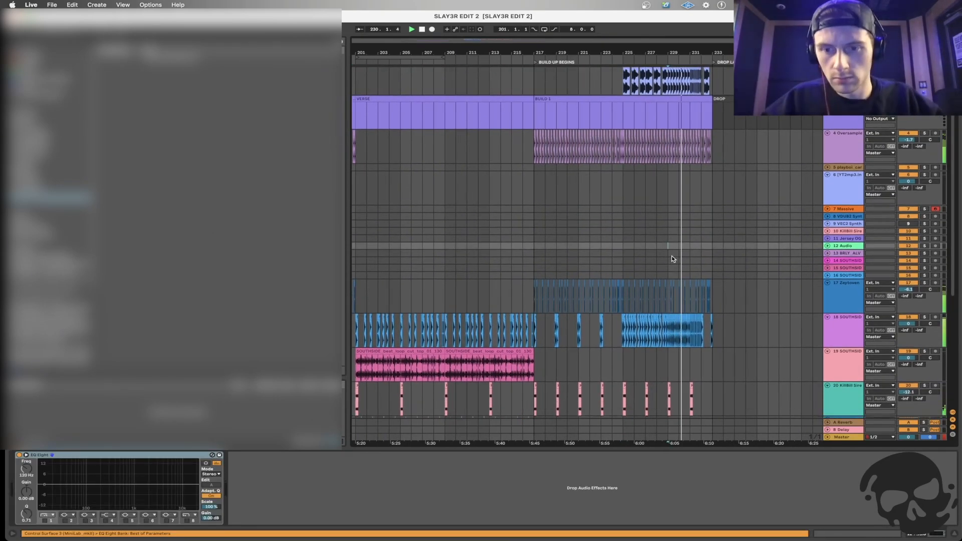
{"action": "scroll", "coordinate": [674, 258], "scroll_direction": "up", "scroll_amount": 1}
Examine the clap, kick and siren clips in the build-up's final bars while listening up to the drop at bar 233.
{"action": "left_click", "coordinate": [693, 277]}
{"action": "scroll", "coordinate": [693, 277], "scroll_direction": "down", "scroll_amount": 3}
{"action": "key", "text": "minus"}
{"action": "key", "text": "plus"}
{"action": "key", "text": "plus"}
{"action": "key", "text": "plus"}
{"action": "key", "text": "plus"}
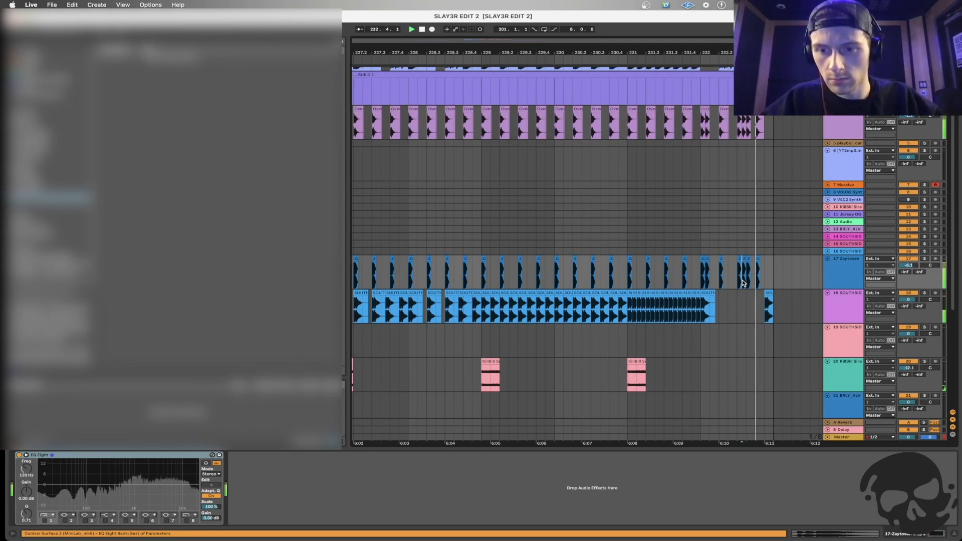
{"action": "key", "text": "minus"}
{"action": "key", "text": "minus"}
{"action": "scroll", "coordinate": [756, 285], "scroll_direction": "up", "scroll_amount": 5}
{"action": "scroll", "coordinate": [755, 284], "scroll_direction": "right", "scroll_amount": 10}
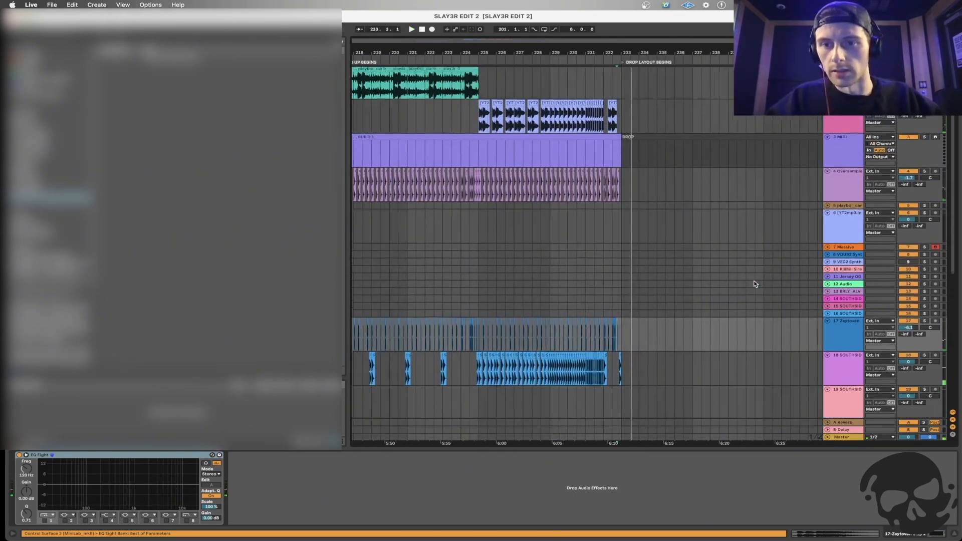
{"action": "key", "text": "minus"}
{"action": "key", "text": "minus"}
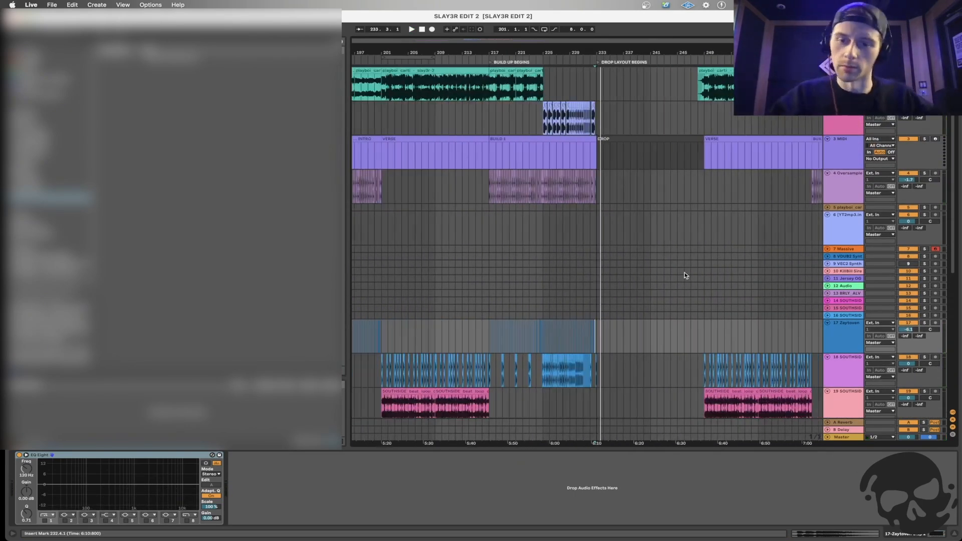
Play the transition from the empty drop section into the second verse, starting around bar 248.
{"action": "left_click", "coordinate": [697, 307]}
{"action": "key", "text": "plus"}
{"action": "key", "text": "plus"}
{"action": "key", "text": "space"}
{"action": "key", "text": "space"}
{"action": "left_click", "coordinate": [697, 299]}
{"action": "left_click", "coordinate": [715, 316]}
{"action": "key", "text": "minus"}
{"action": "key", "text": "minus"}
{"action": "key", "text": "minus"}
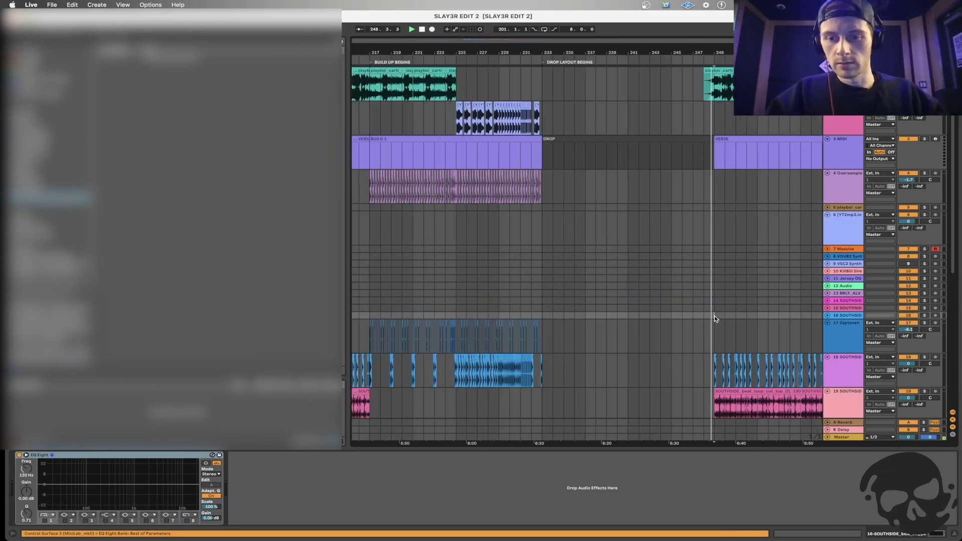
{"action": "scroll", "coordinate": [715, 319], "scroll_direction": "down", "scroll_amount": 2}
{"action": "scroll", "coordinate": [652, 316], "scroll_direction": "down", "scroll_amount": 2}
Copy the Oversampled clap and Zaytoven fill from bar 200 to bar 248, just before the second verse.
{"action": "left_click", "coordinate": [525, 298]}
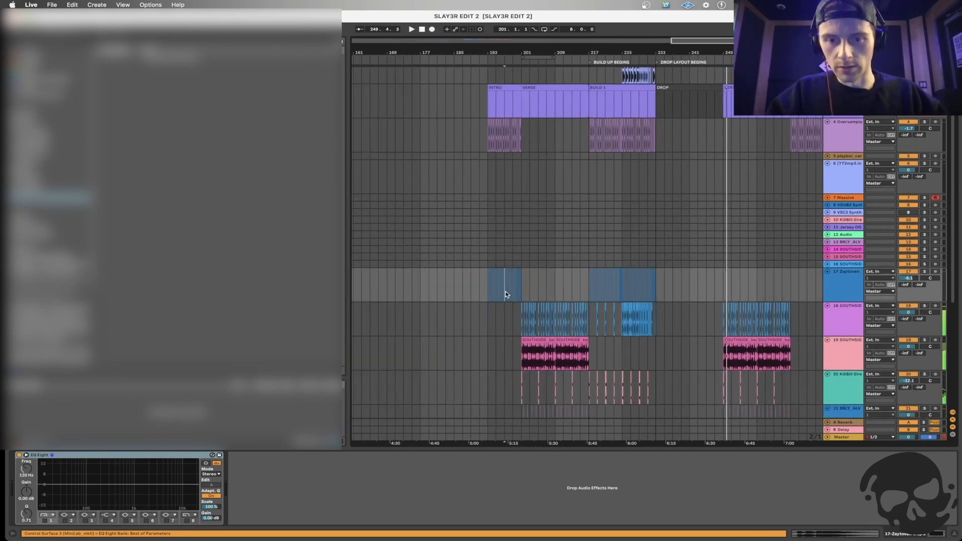
{"action": "key", "text": "plus"}
{"action": "key", "text": "plus"}
{"action": "key", "text": "plus"}
{"action": "left_click_drag", "start_coordinate": [512, 268], "coordinate": [477, 136]}
{"action": "key", "text": "minus"}
{"action": "scroll", "coordinate": [476, 142], "scroll_direction": "right", "scroll_amount": 15}
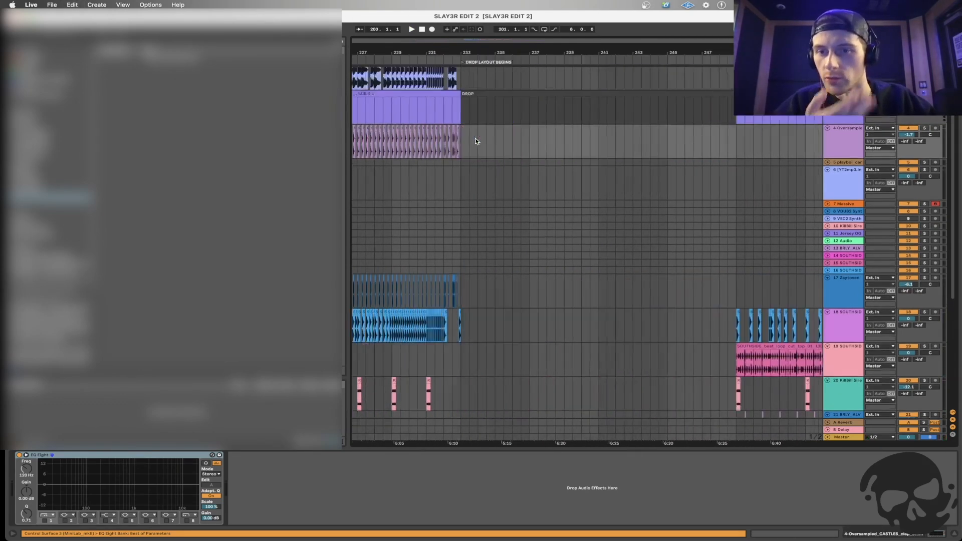
{"action": "left_click", "coordinate": [503, 151]}
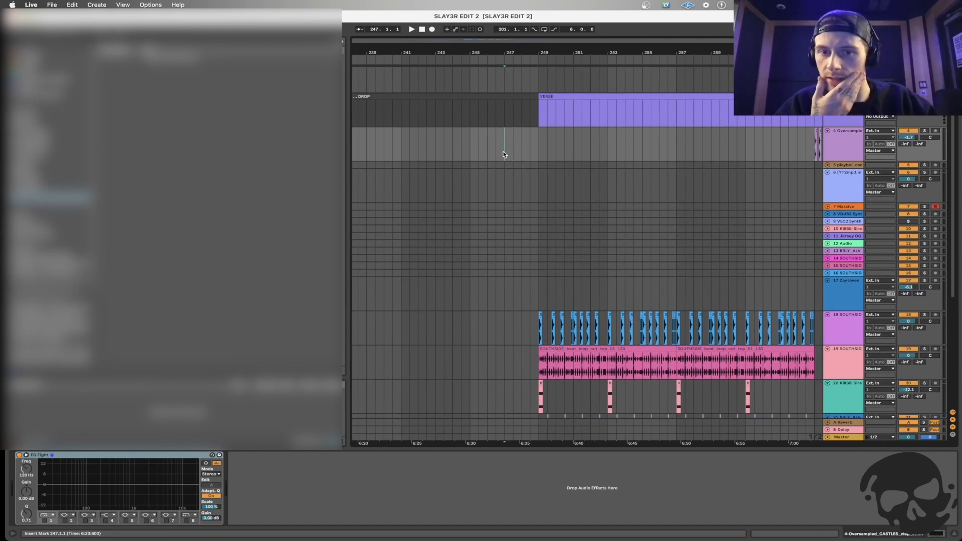
{"action": "key", "text": "super+v"}
{"action": "key", "text": "Right"}
{"action": "key", "text": "Right"}
Listen to the clap fill leading into the second verse and look back over the first build-up's tracks.
{"action": "key", "text": "space"}
{"action": "left_click", "coordinate": [510, 157]}
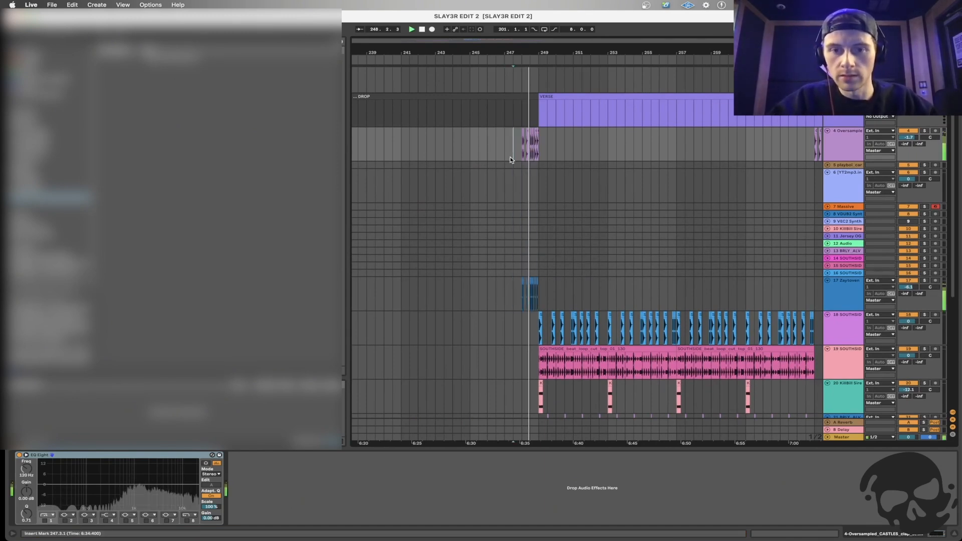
{"action": "left_click", "coordinate": [514, 186]}
{"action": "key", "text": "minus"}
{"action": "scroll", "coordinate": [514, 186], "scroll_direction": "left", "scroll_amount": 2}
{"action": "key", "text": "minus"}
{"action": "scroll", "coordinate": [514, 186], "scroll_direction": "up", "scroll_amount": 2}
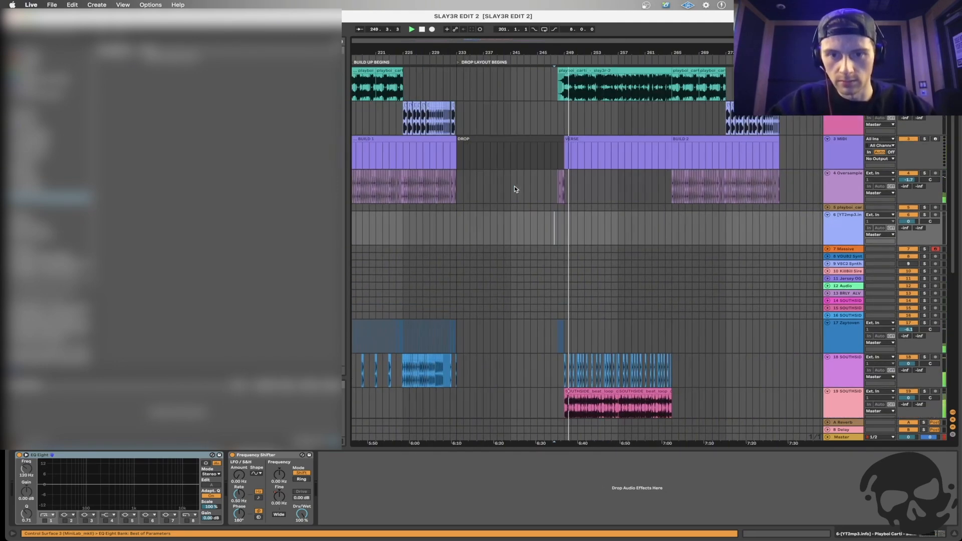
{"action": "scroll", "coordinate": [514, 186], "scroll_direction": "left", "scroll_amount": 1}
{"action": "left_click", "coordinate": [428, 191]}
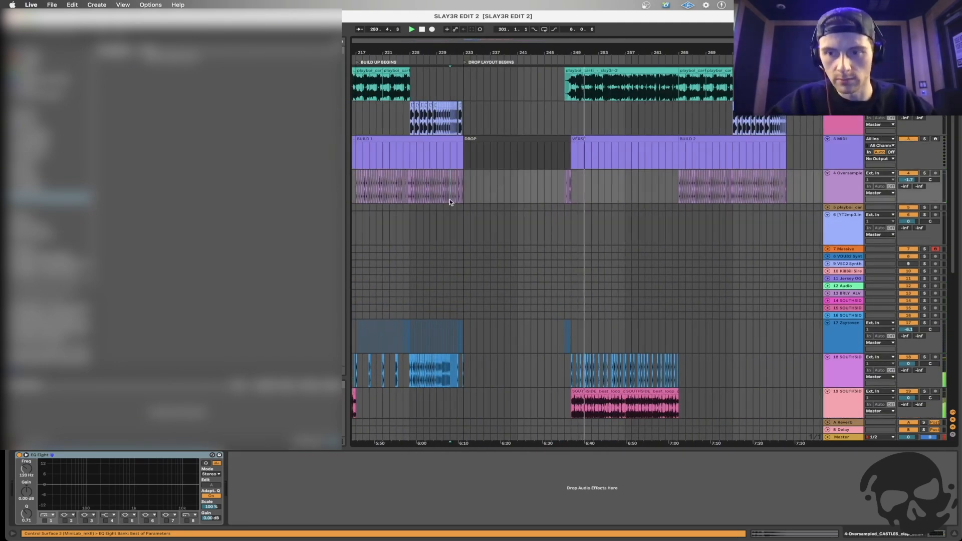
{"action": "scroll", "coordinate": [449, 200], "scroll_direction": "down", "scroll_amount": 2}
{"action": "scroll", "coordinate": [449, 199], "scroll_direction": "up", "scroll_amount": 2}
{"action": "scroll", "coordinate": [450, 200], "scroll_direction": "left", "scroll_amount": 1}
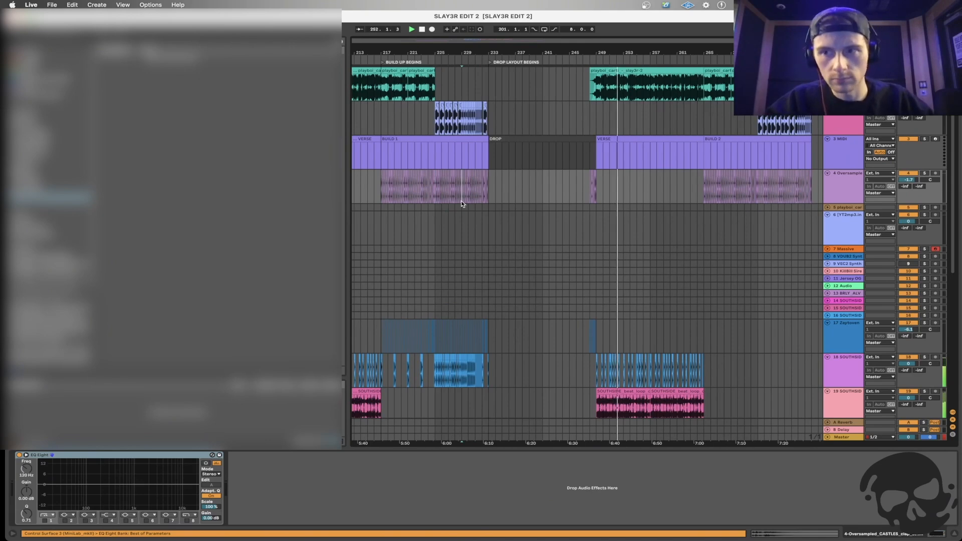
{"action": "scroll", "coordinate": [443, 200], "scroll_direction": "left", "scroll_amount": 3}
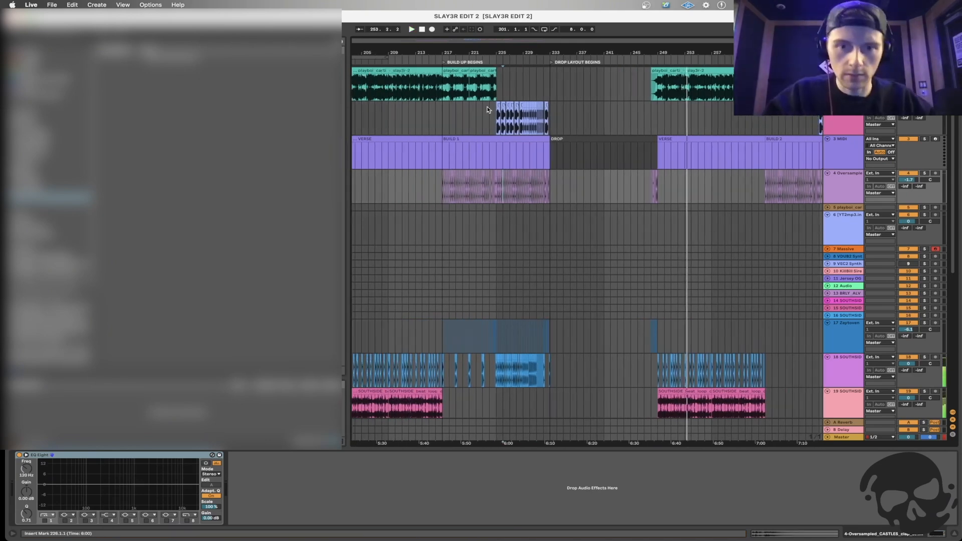
Solo the chopped vocal track and play it from bar 225.
{"action": "left_click", "coordinate": [497, 124]}
{"action": "key", "text": "space"}
{"action": "key", "text": "plus"}
{"action": "key", "text": "plus"}
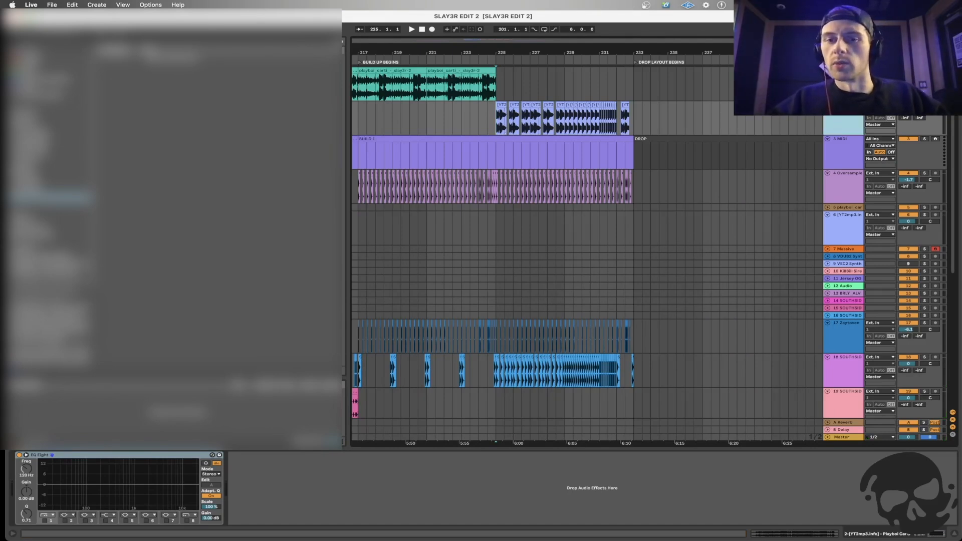
{"action": "key", "text": "space"}
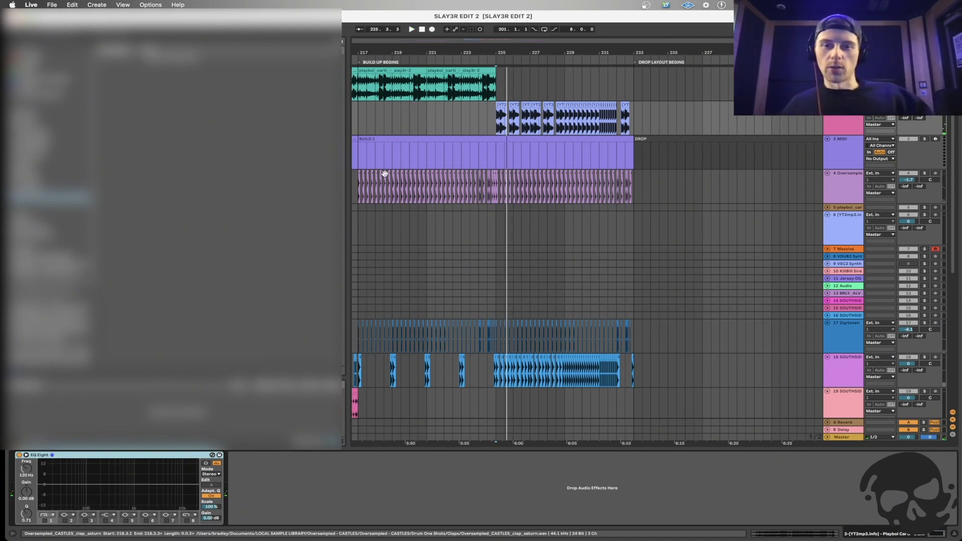
Enable a low cut in the chopped vocals' EQ Eight and cut band 5 by 7.50 dB at 2.50 kHz with Q 1.34.
{"action": "left_click", "coordinate": [45, 521]}
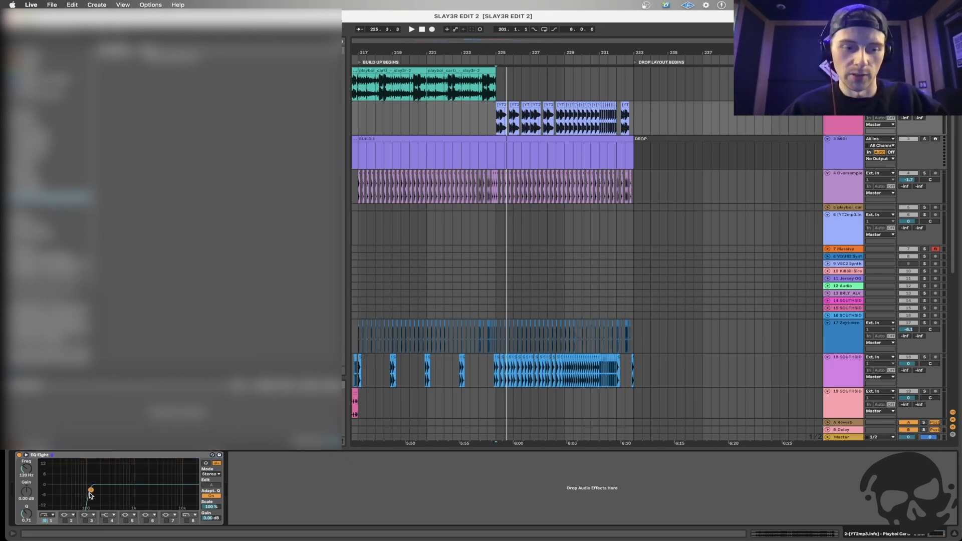
{"action": "key", "text": "space"}
{"action": "left_click_drag", "start_coordinate": [90, 492], "coordinate": [152, 508]}
{"action": "left_click", "coordinate": [127, 521]}
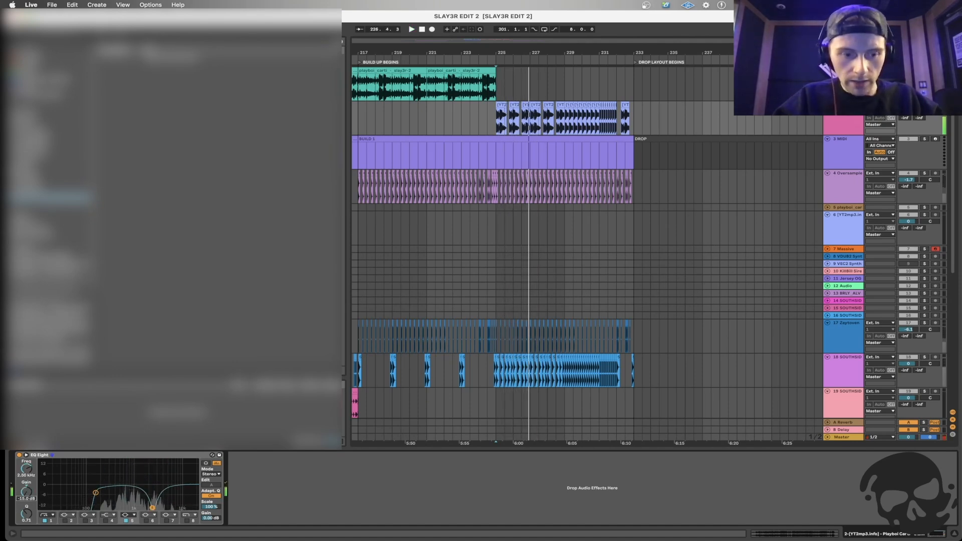
{"action": "key", "text": "space"}
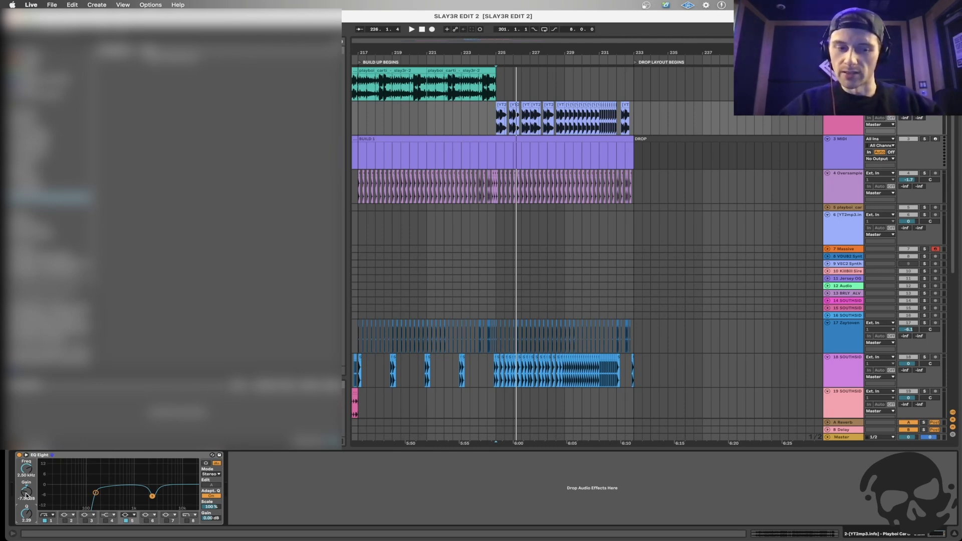
{"action": "key", "text": "space"}
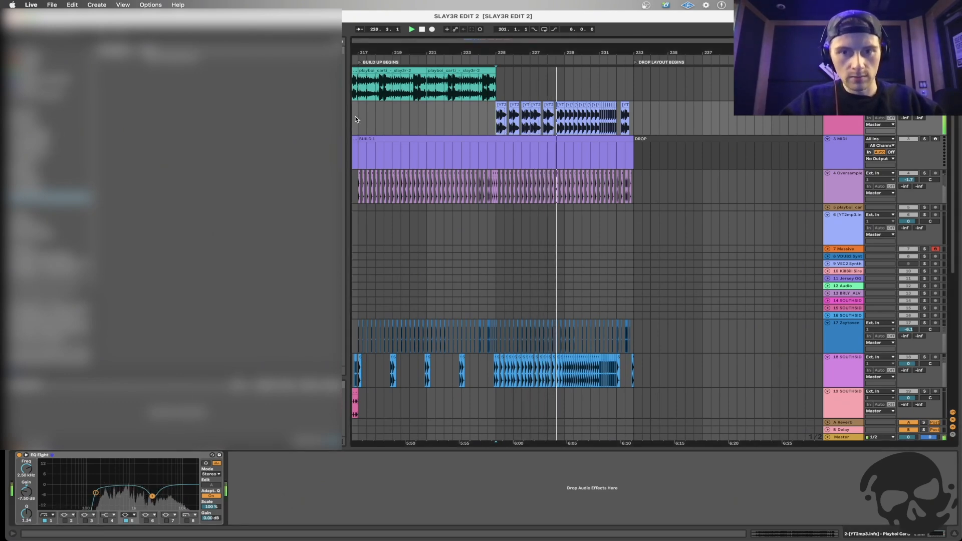
Try extending the first chopped vocal clip's start to 224.4.4, then restore its start to bar 225.
{"action": "scroll", "coordinate": [490, 124], "scroll_direction": "up", "scroll_amount": 3}
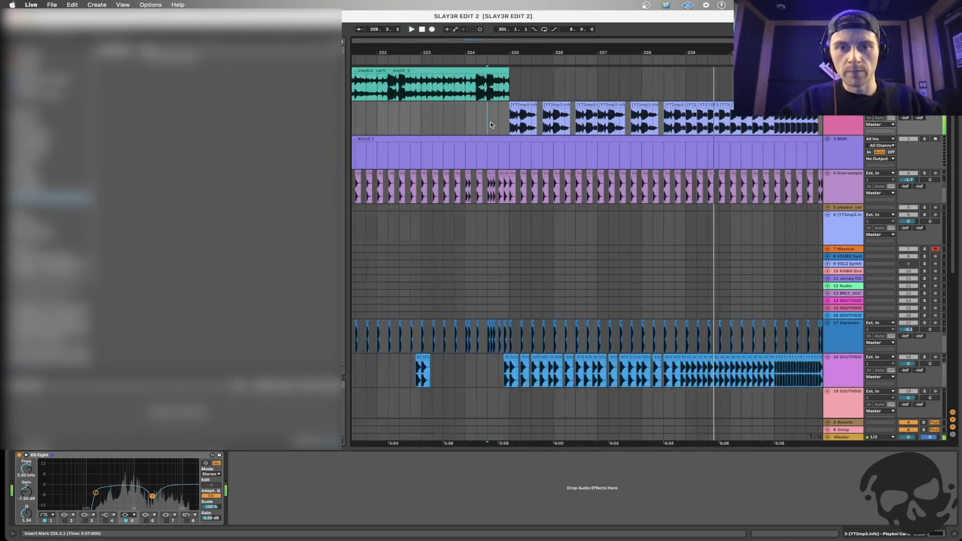
{"action": "scroll", "coordinate": [490, 125], "scroll_direction": "up", "scroll_amount": 5}
{"action": "left_click", "coordinate": [539, 106]}
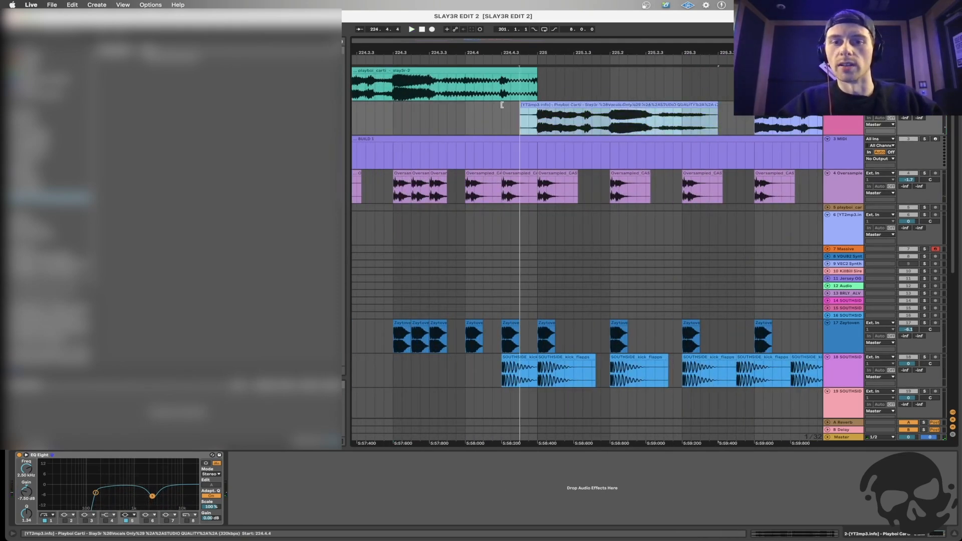
{"action": "left_click", "coordinate": [537, 116]}
{"action": "scroll", "coordinate": [538, 116], "scroll_direction": "up", "scroll_amount": 4}
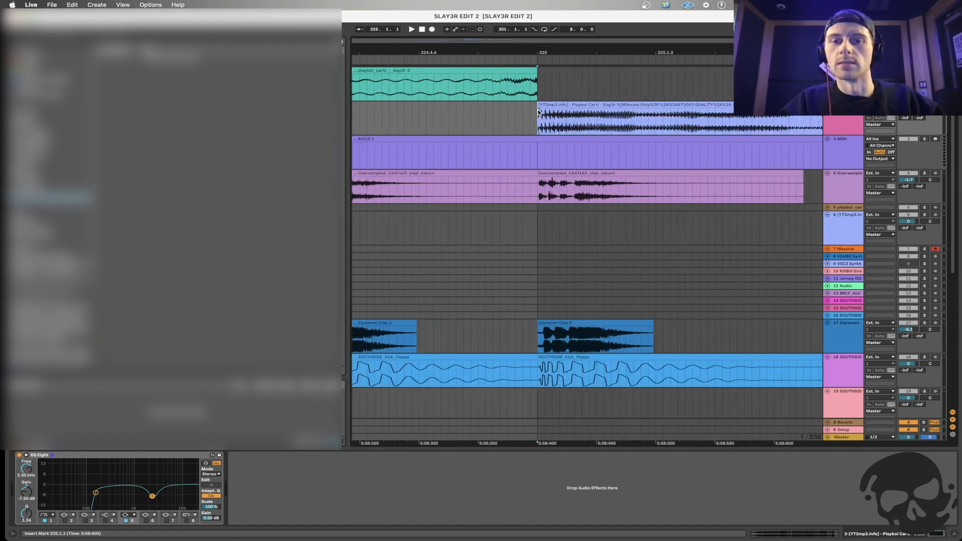
{"action": "scroll", "coordinate": [510, 119], "scroll_direction": "down", "scroll_amount": 6}
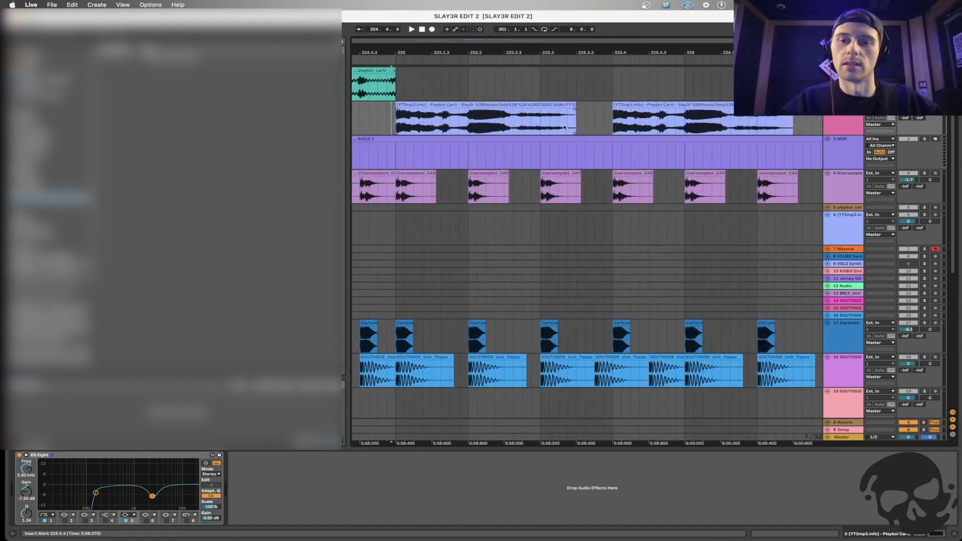
Add a short fade-out to the end of the first chopped vocal clip, just before 225.3.3.
{"action": "left_click", "coordinate": [568, 113]}
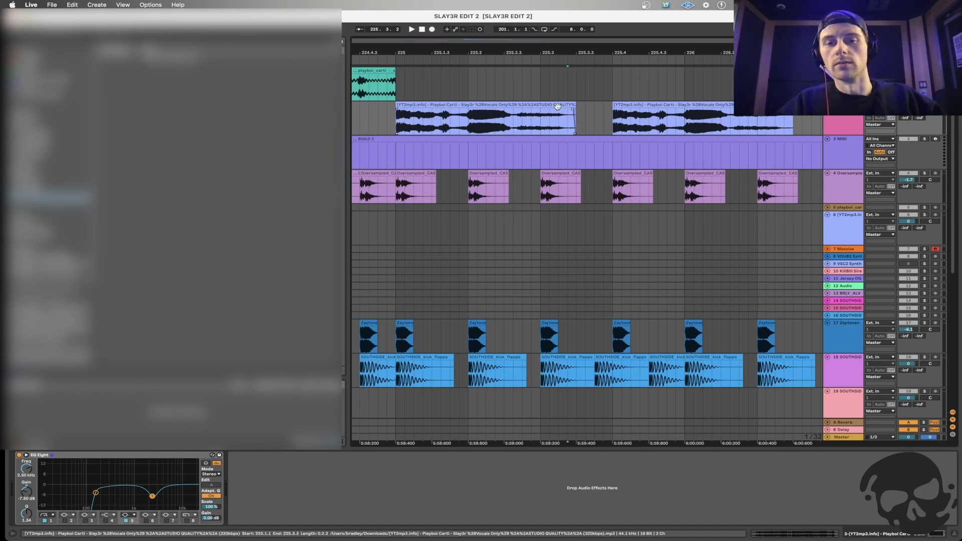
{"action": "scroll", "coordinate": [559, 107], "scroll_direction": "down", "scroll_amount": 5}
{"action": "left_click", "coordinate": [542, 120]}
{"action": "scroll", "coordinate": [541, 120], "scroll_direction": "up", "scroll_amount": 6}
{"action": "left_click", "coordinate": [514, 120]}
{"action": "key", "text": "plus"}
{"action": "key", "text": "plus"}
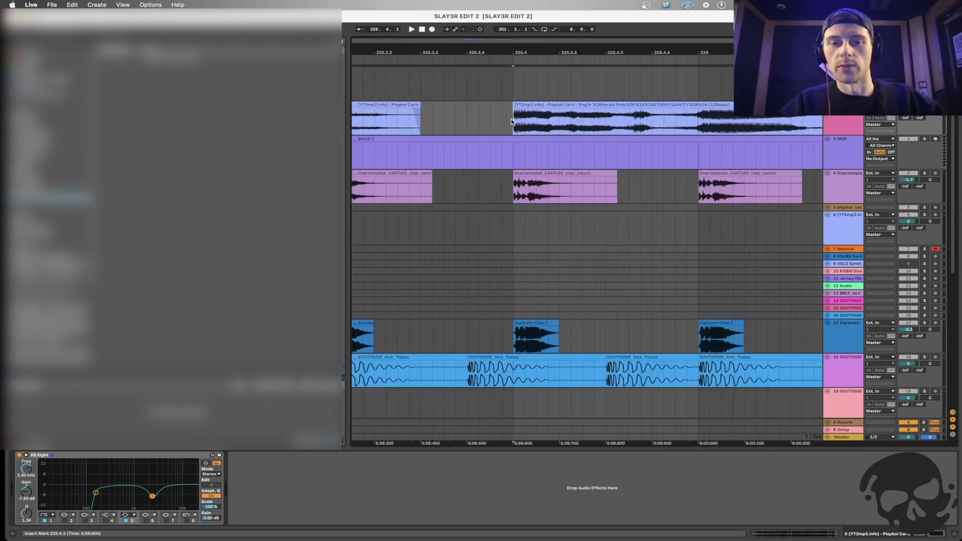
{"action": "key", "text": "minus"}
{"action": "key", "text": "minus"}
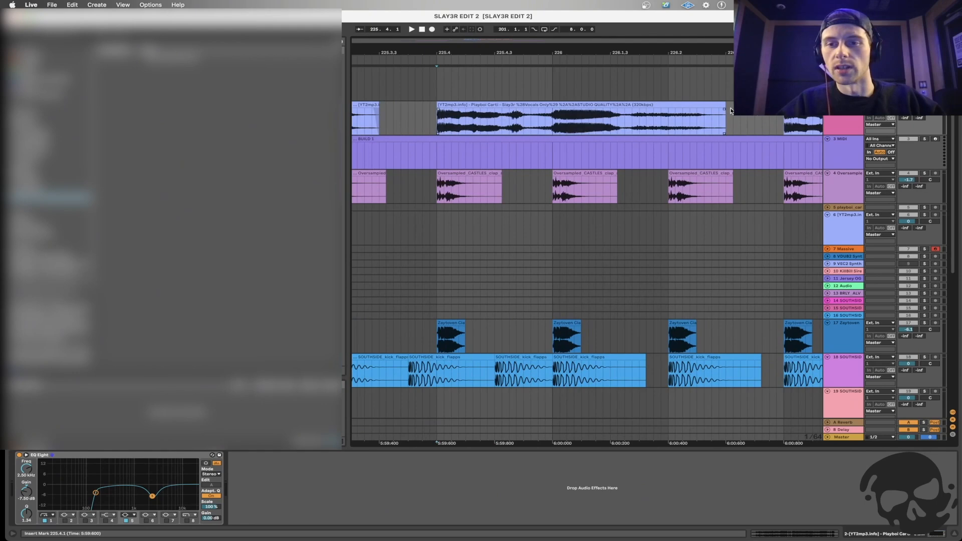
Add a short fade-out to the second chopped vocal clip and play the vocals across the join at bar 227.
{"action": "scroll", "coordinate": [612, 118], "scroll_direction": "right", "scroll_amount": 3}
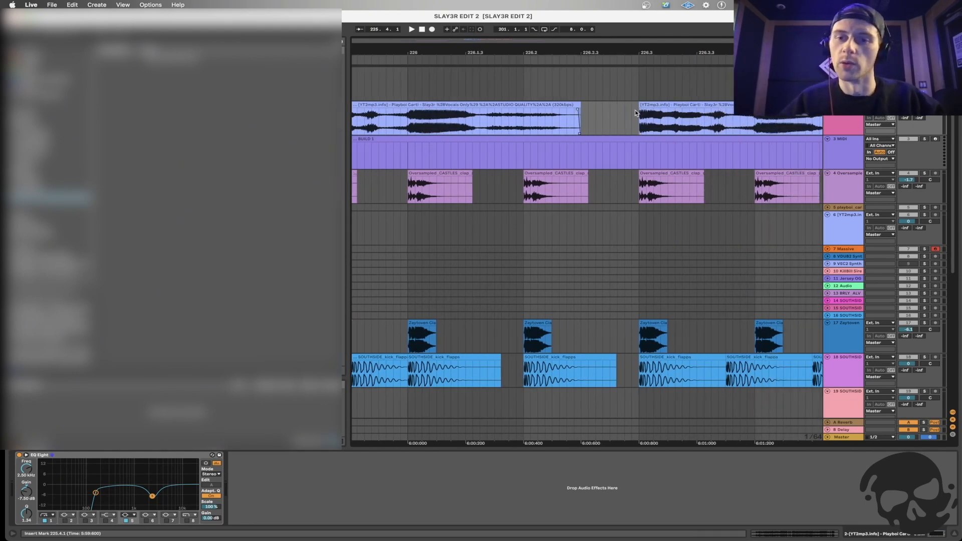
{"action": "scroll", "coordinate": [644, 112], "scroll_direction": "right", "scroll_amount": 7}
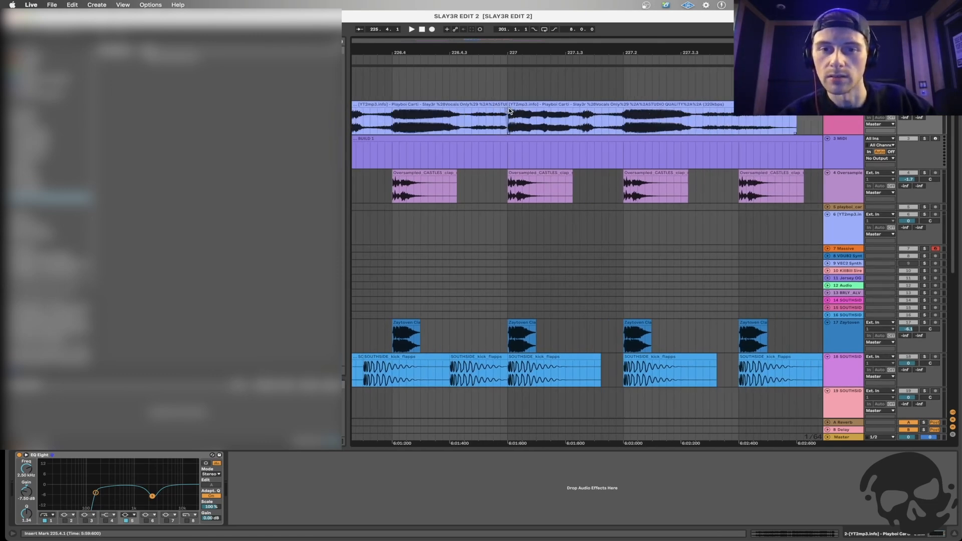
{"action": "left_click", "coordinate": [471, 124]}
{"action": "key", "text": "space"}
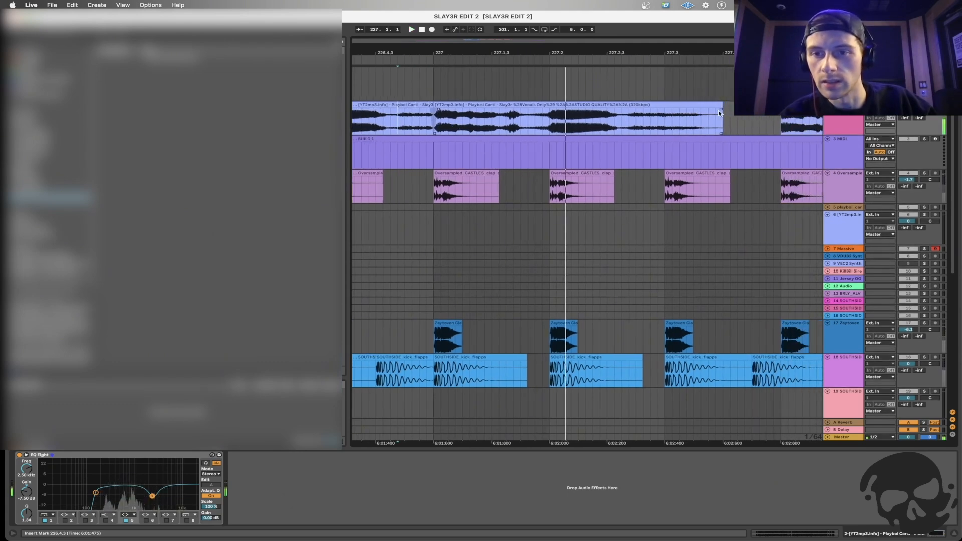
Add short fade-outs to the ends of the chopped vocal clips between bars 227 and 229.
{"action": "scroll", "coordinate": [716, 111], "scroll_direction": "right", "scroll_amount": 4}
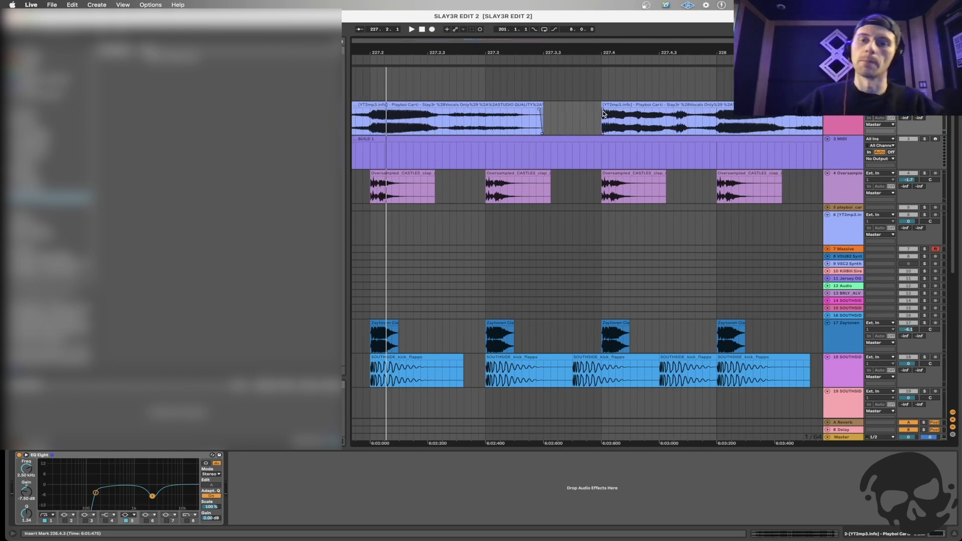
{"action": "scroll", "coordinate": [629, 126], "scroll_direction": "right", "scroll_amount": 5}
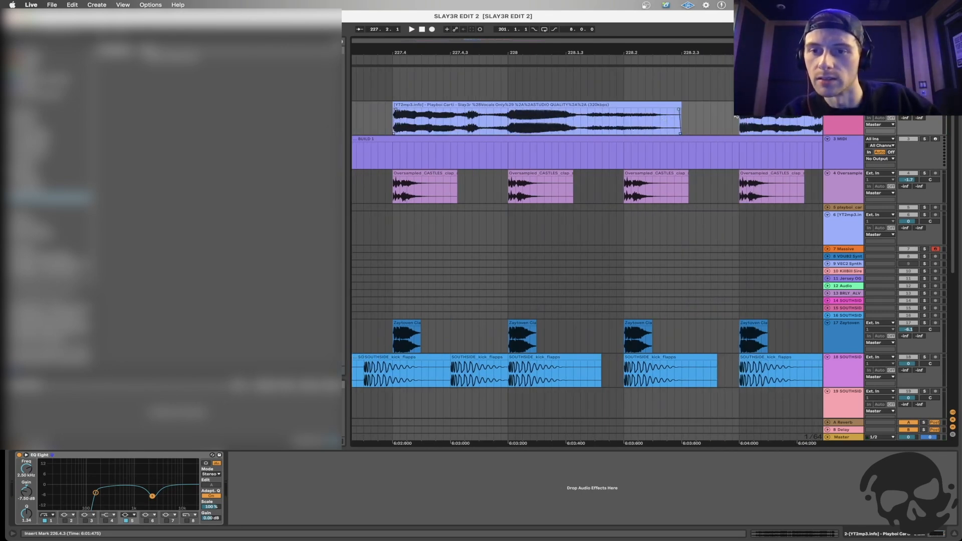
{"action": "scroll", "coordinate": [744, 116], "scroll_direction": "right", "scroll_amount": 5}
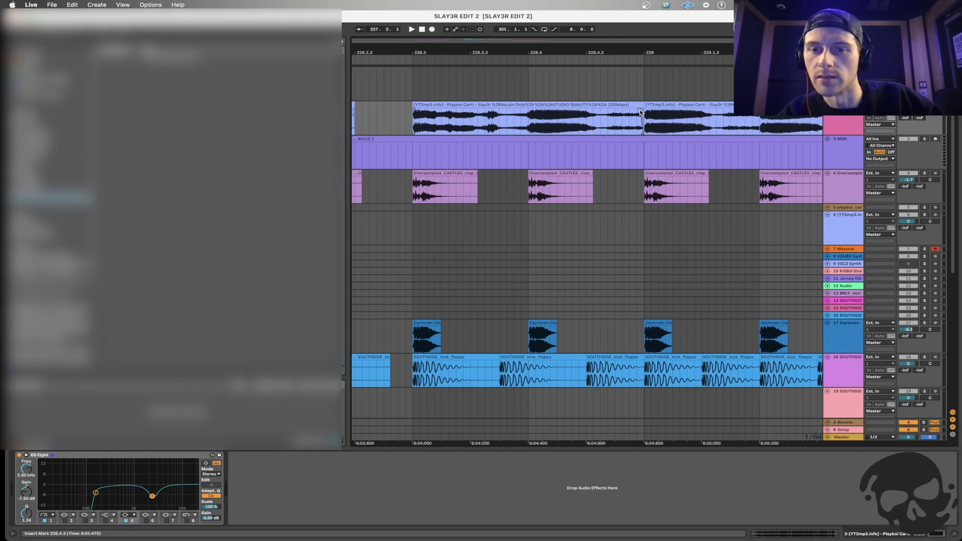
{"action": "scroll", "coordinate": [650, 111], "scroll_direction": "right", "scroll_amount": 5}
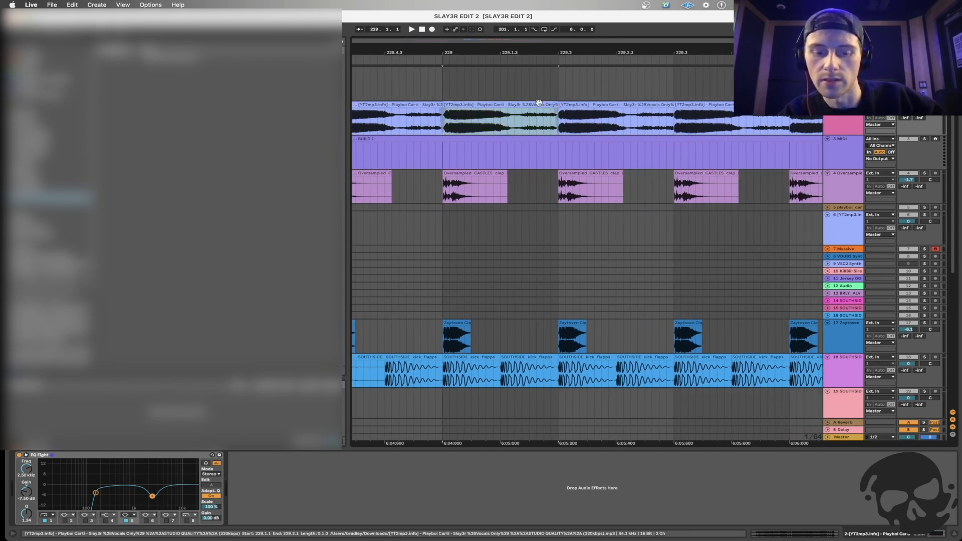
Work through the repeated vocal chops from bar 229 to bar 232, adding short fades at their joins.
{"action": "scroll", "coordinate": [539, 102], "scroll_direction": "down", "scroll_amount": 6}
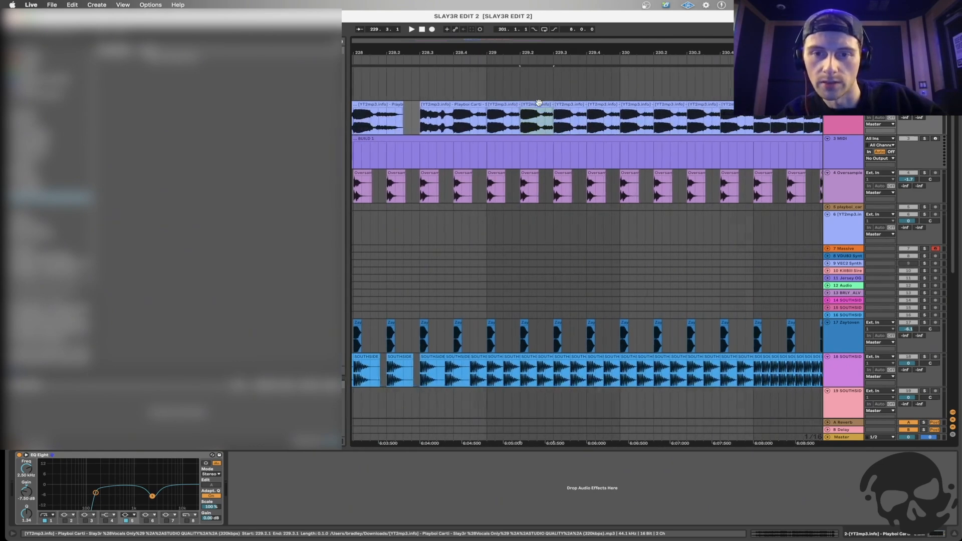
{"action": "key", "text": "Right"}
{"action": "key", "text": "Right"}
{"action": "key", "text": "Right"}
{"action": "key", "text": "Right"}
{"action": "key", "text": "Right"}
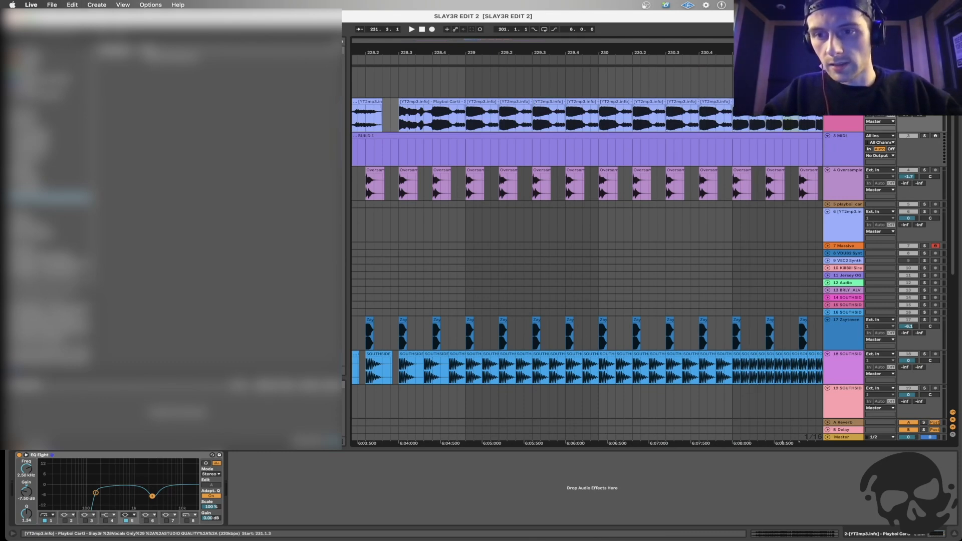
{"action": "scroll", "coordinate": [757, 110], "scroll_direction": "right", "scroll_amount": 5}
{"action": "scroll", "coordinate": [734, 124], "scroll_direction": "down", "scroll_amount": 3}
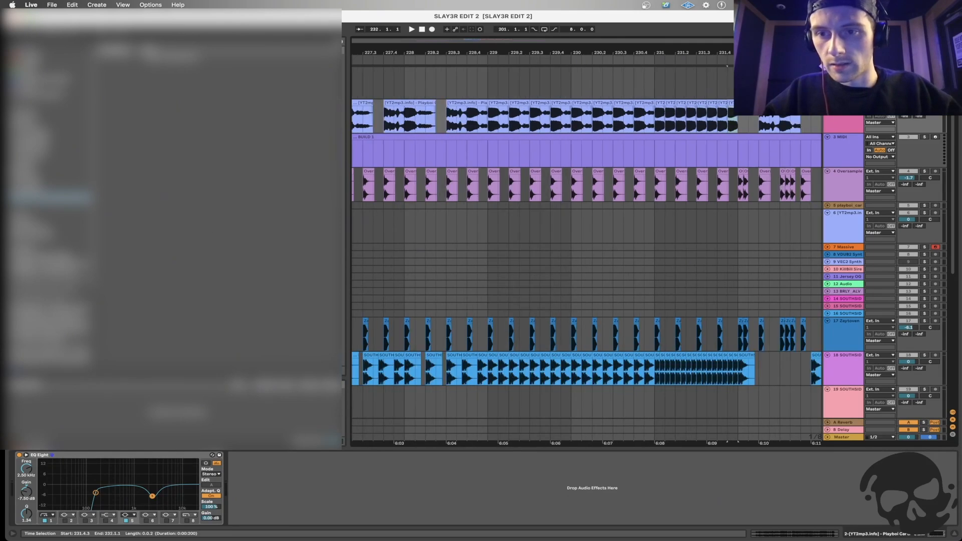
Extend the last vocal clip's start slightly ahead of 232.2 and add short fades at its start and end.
{"action": "scroll", "coordinate": [758, 124], "scroll_direction": "up", "scroll_amount": 10}
{"action": "left_click_drag", "start_coordinate": [759, 124], "coordinate": [753, 124]}
{"action": "scroll", "coordinate": [752, 126], "scroll_direction": "up", "scroll_amount": 5}
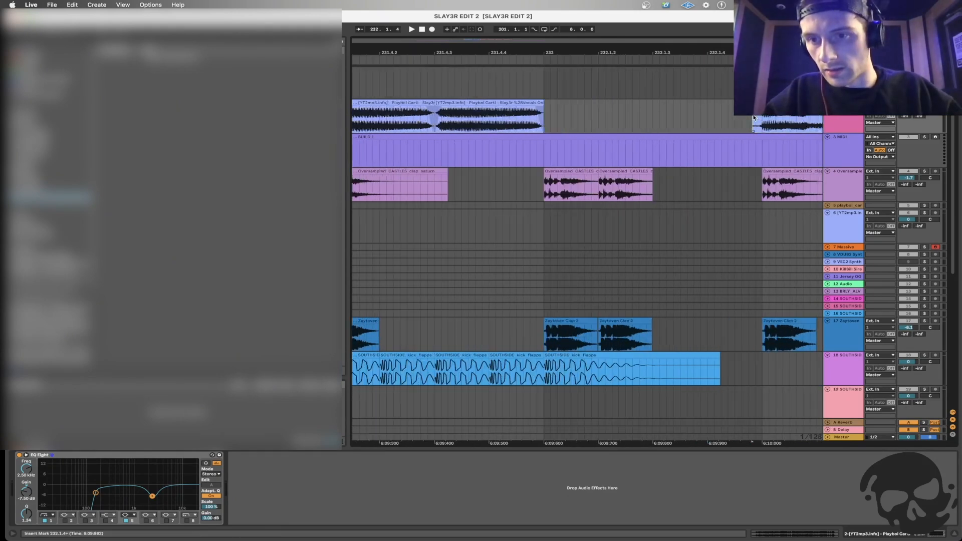
{"action": "scroll", "coordinate": [752, 125], "scroll_direction": "right", "scroll_amount": 10}
{"action": "key", "text": "space"}
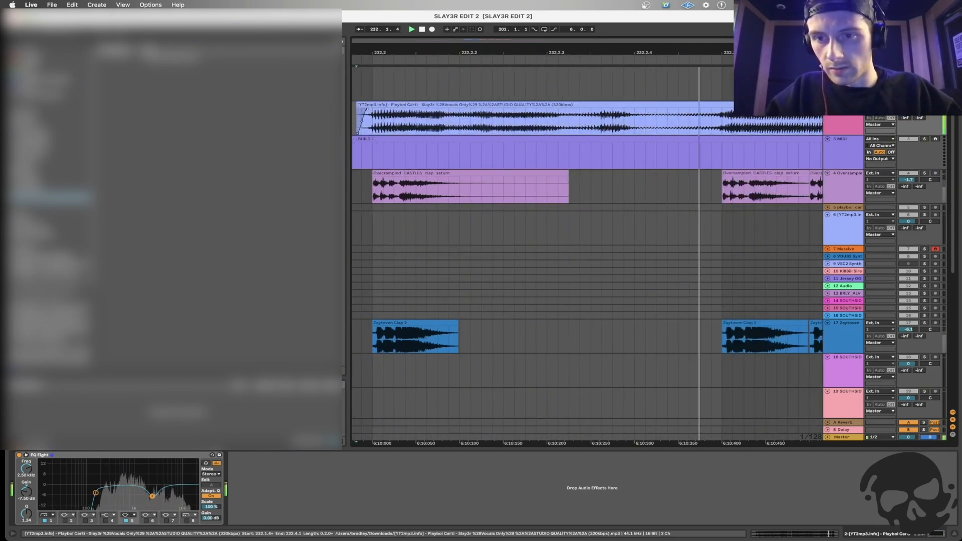
{"action": "scroll", "coordinate": [733, 115], "scroll_direction": "down", "scroll_amount": 3}
{"action": "scroll", "coordinate": [732, 114], "scroll_direction": "right", "scroll_amount": 5}
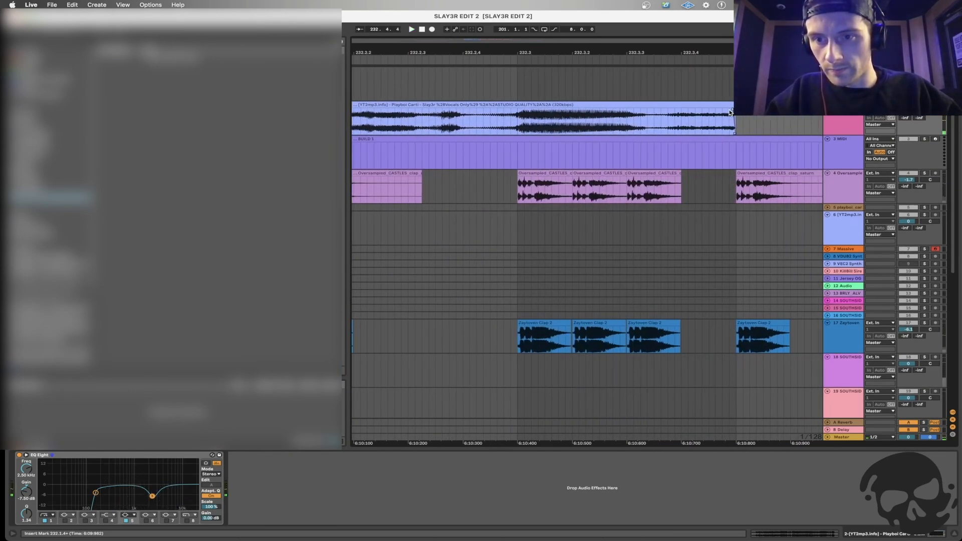
Play the build-up from 223.3 through the faded vocal chops.
{"action": "scroll", "coordinate": [729, 113], "scroll_direction": "down", "scroll_amount": 15}
{"action": "scroll", "coordinate": [722, 123], "scroll_direction": "left", "scroll_amount": 2}
{"action": "left_click", "coordinate": [473, 130]}
{"action": "key", "text": "space"}
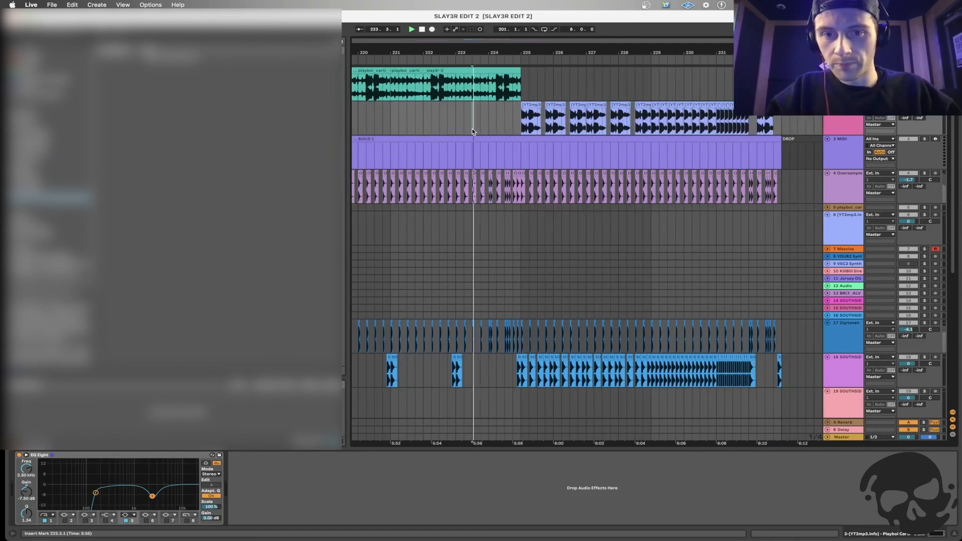
{"action": "left_click", "coordinate": [519, 129]}
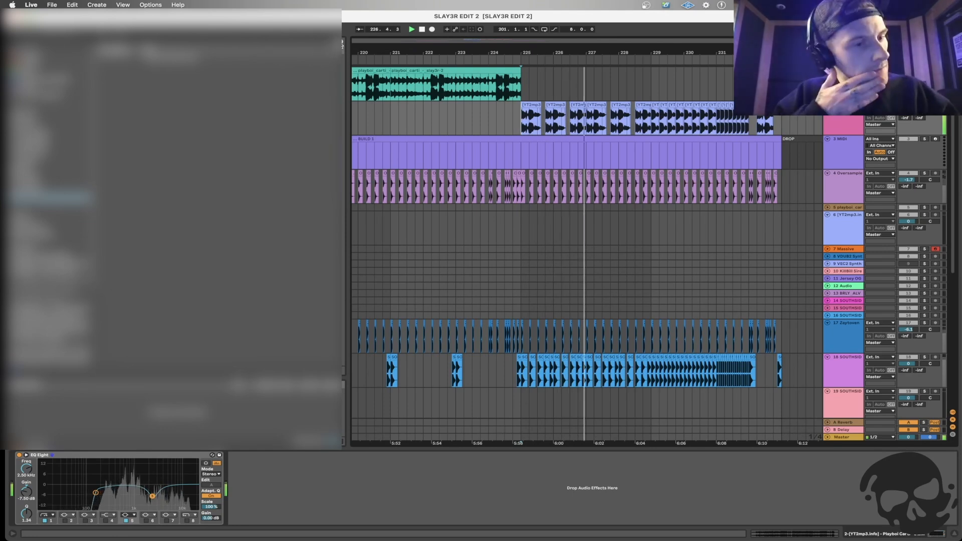
{"action": "left_click", "coordinate": [526, 133]}
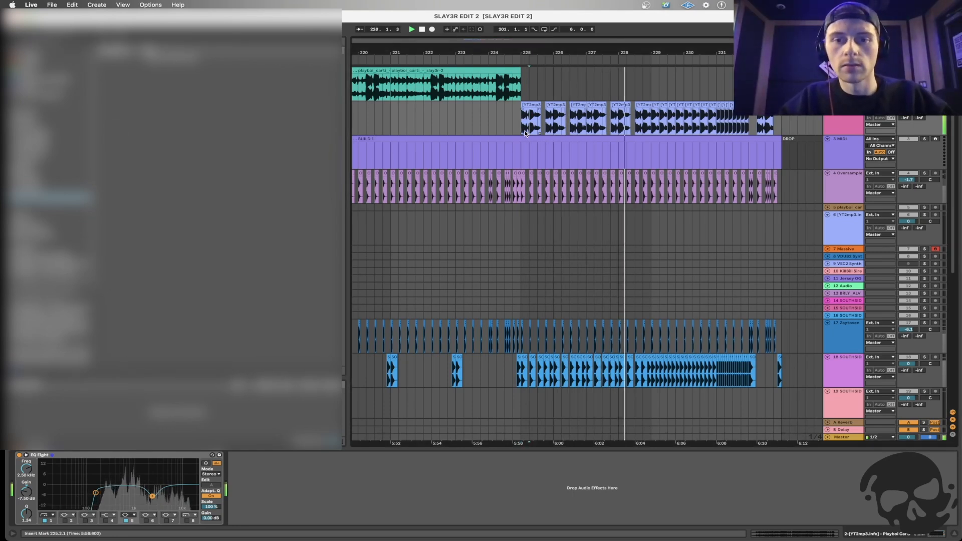
{"action": "left_click", "coordinate": [522, 131]}
{"action": "scroll", "coordinate": [520, 128], "scroll_direction": "right", "scroll_amount": 4}
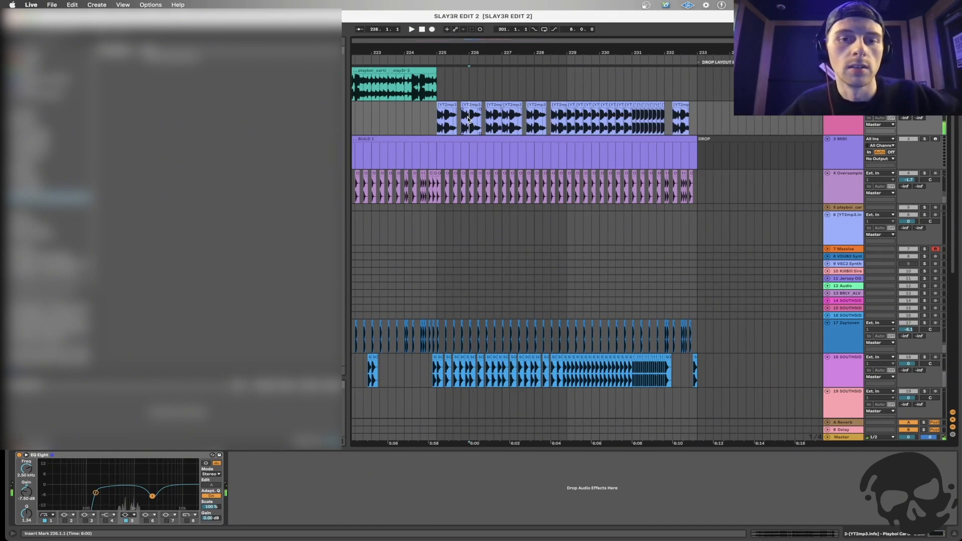
Add Reverb to the chopped vocal track, shorten its decay, and set its low-cut input filter to 13.4 kHz.
{"action": "left_click", "coordinate": [49, 139]}
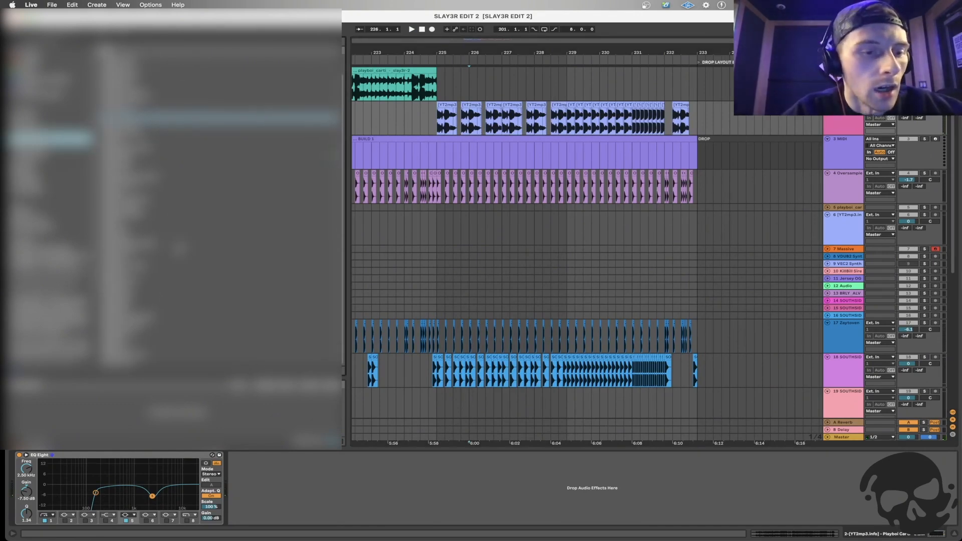
{"action": "left_click_drag", "start_coordinate": [131, 288], "coordinate": [300, 477]}
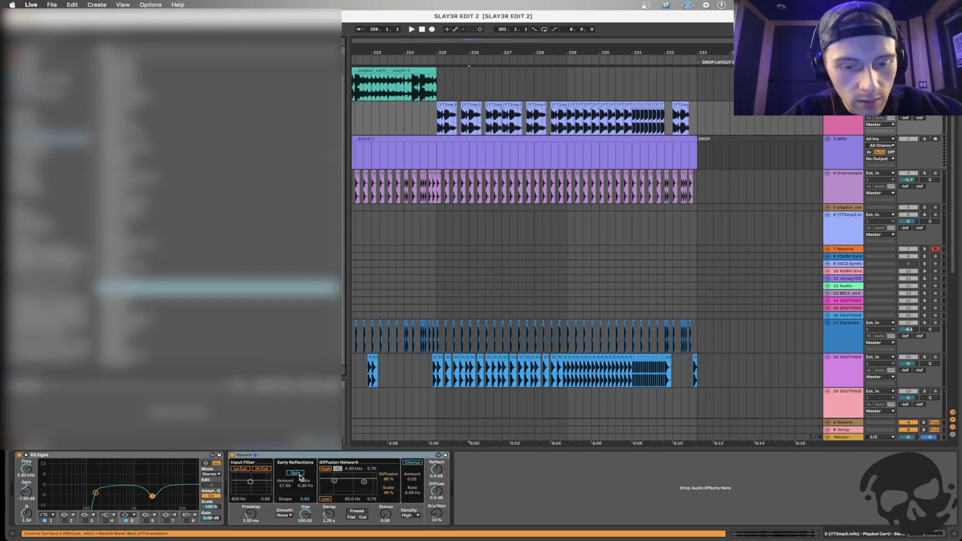
{"action": "left_click_drag", "start_coordinate": [329, 515], "coordinate": [330, 518]}
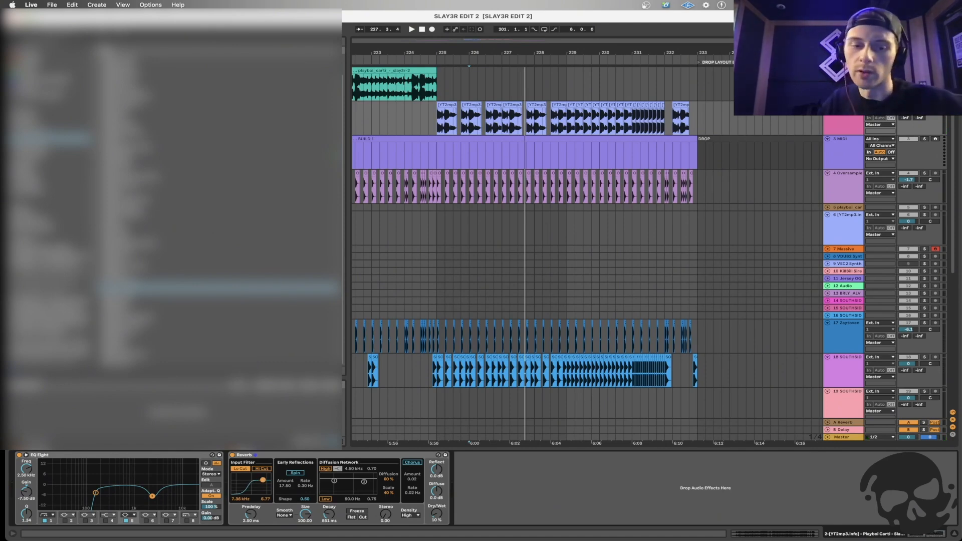
{"action": "left_click_drag", "start_coordinate": [264, 480], "coordinate": [266, 477]}
Lengthen the vocal Reverb's decay to just over one second while playing the chops up to the drop.
{"action": "key", "text": "space"}
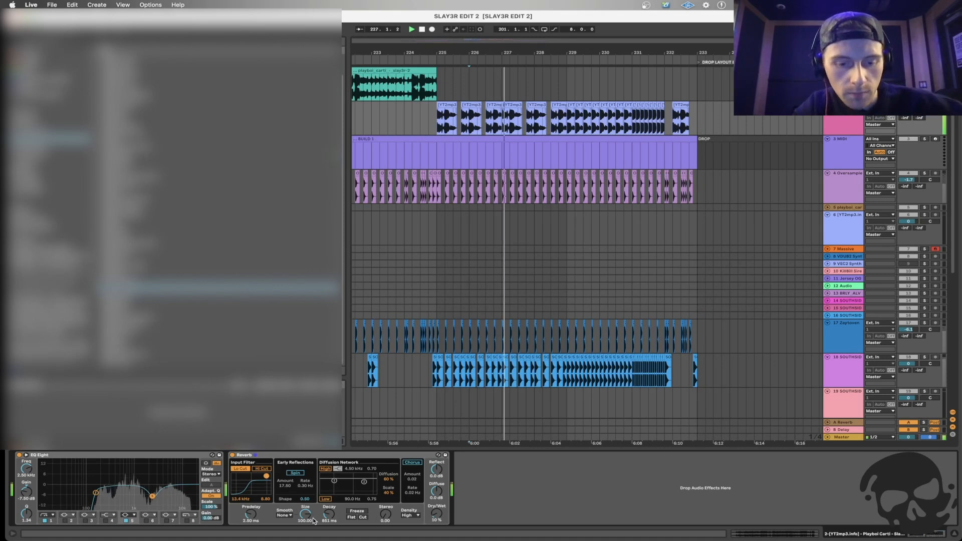
{"action": "left_click_drag", "start_coordinate": [329, 521], "coordinate": [329, 517]}
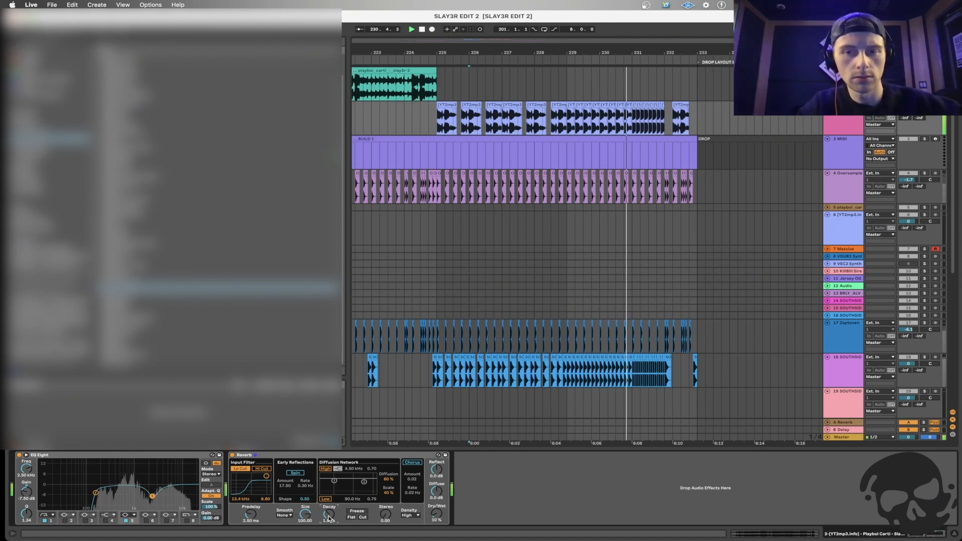
{"action": "left_click", "coordinate": [435, 125]}
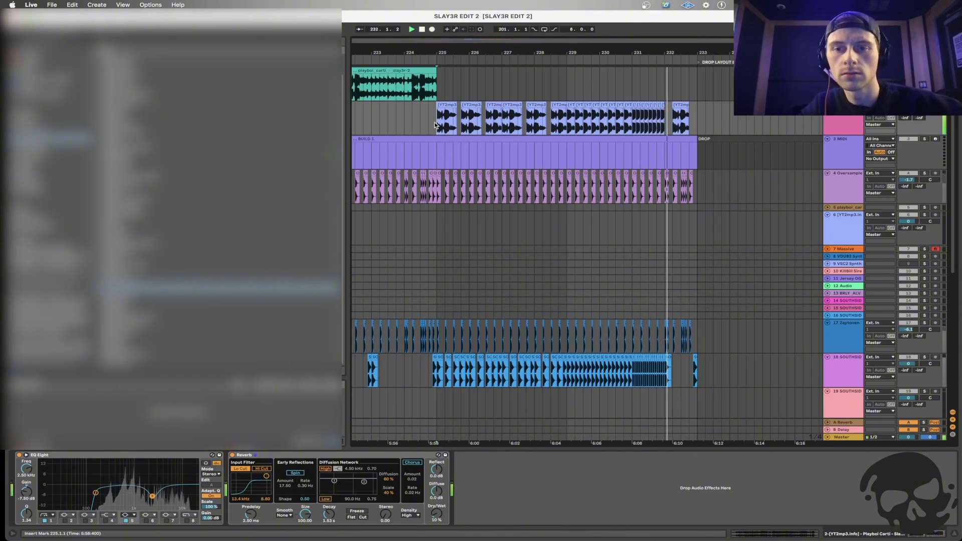
{"action": "left_click", "coordinate": [677, 131]}
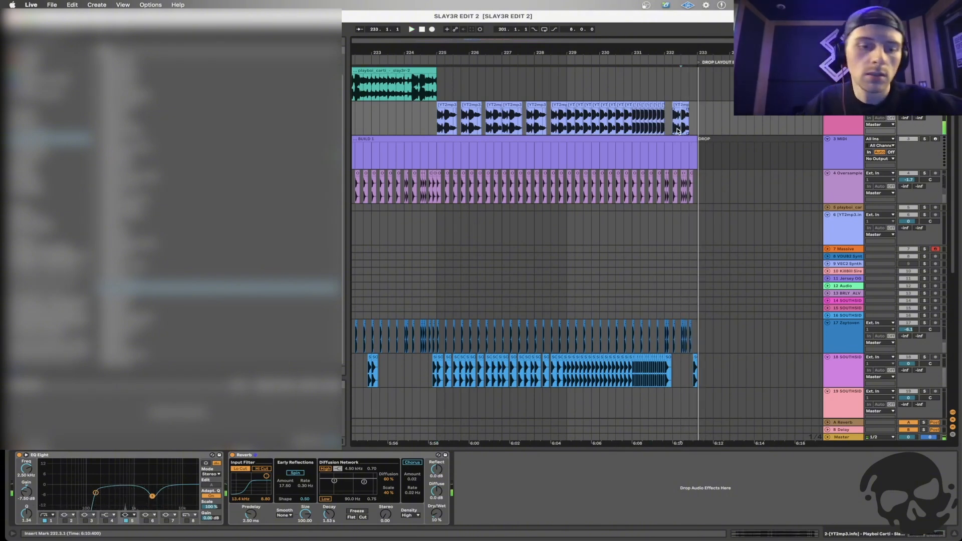
Automate the vocal Reverb's Device On so it is on up to bar 232 and off from there.
{"action": "key", "text": "a"}
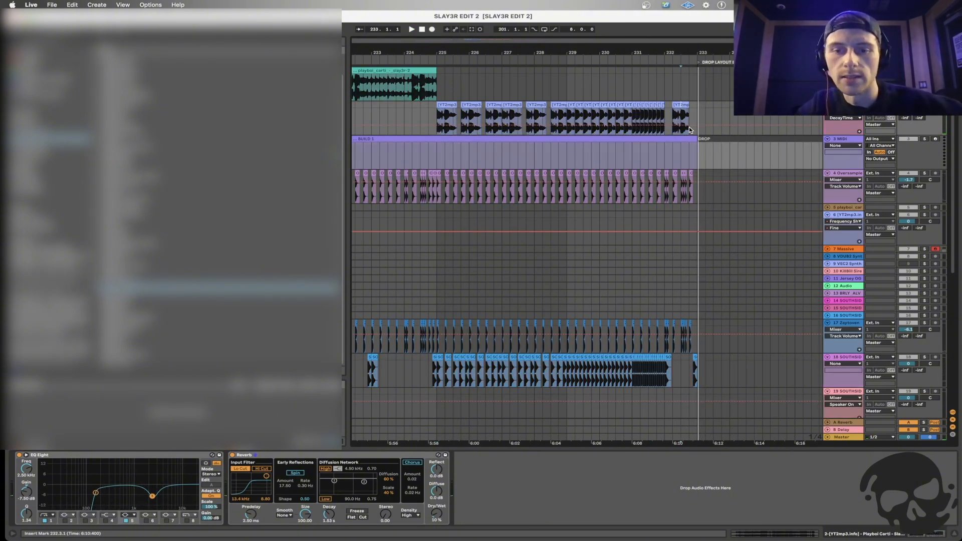
{"action": "left_click", "coordinate": [231, 456]}
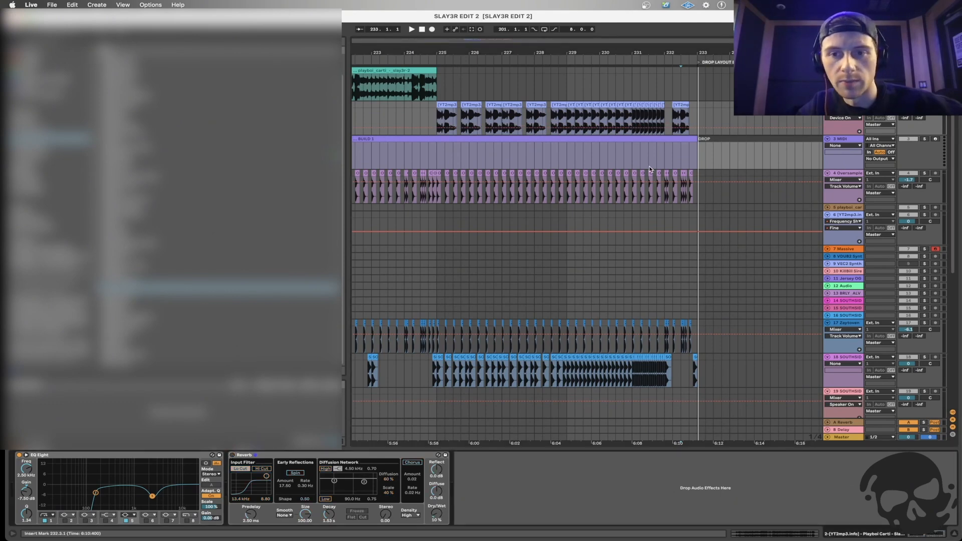
{"action": "left_click", "coordinate": [669, 119]}
{"action": "key", "text": "plus"}
{"action": "key", "text": "plus"}
{"action": "left_click", "coordinate": [652, 128]}
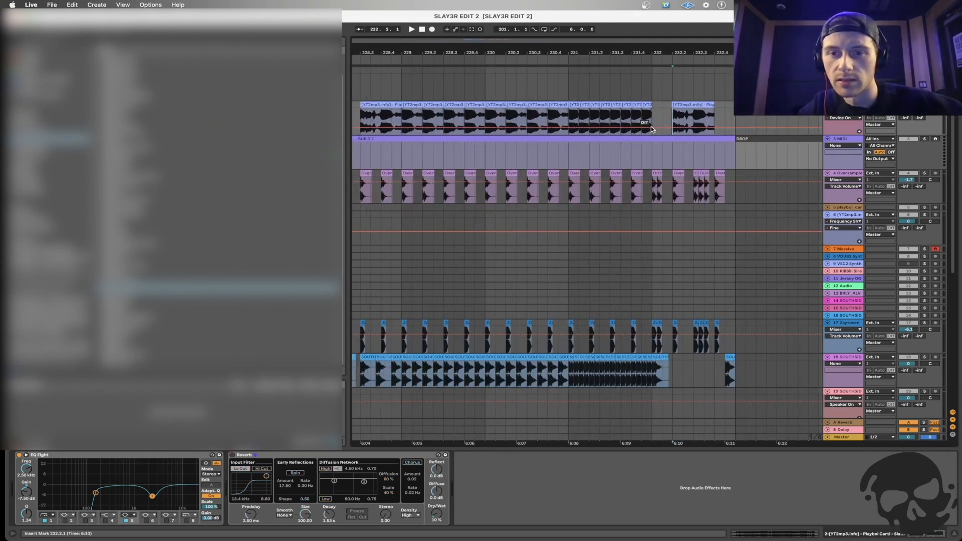
{"action": "left_click_drag", "start_coordinate": [643, 127], "coordinate": [642, 114]}
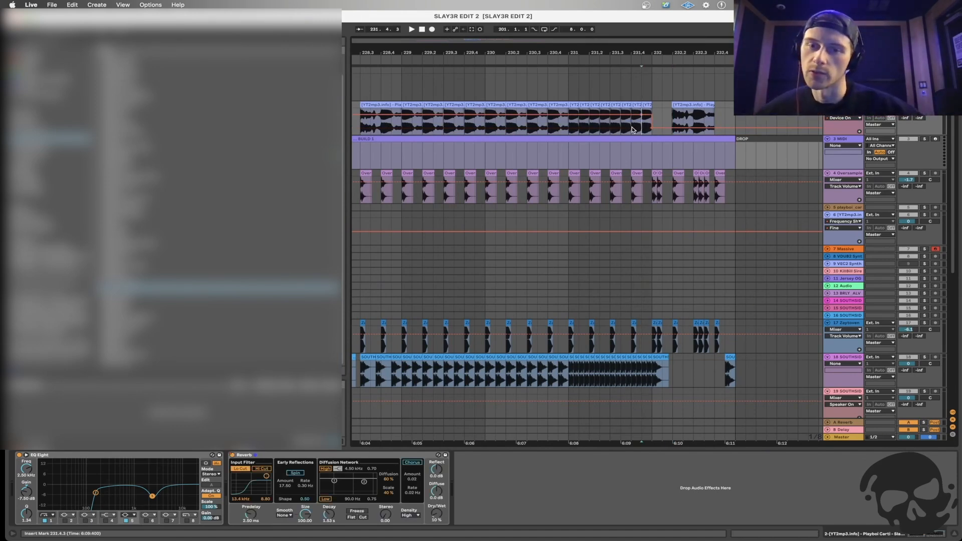
{"action": "left_click", "coordinate": [629, 131]}
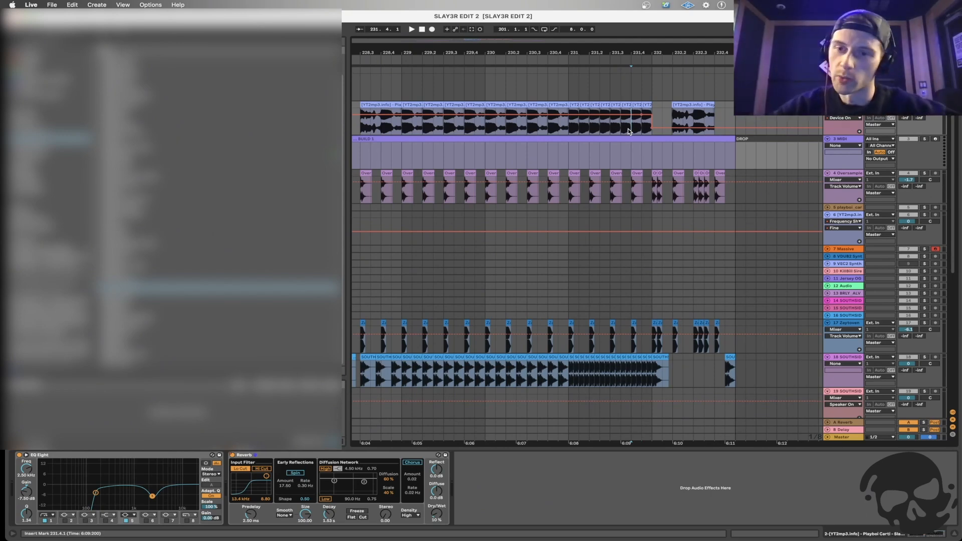
Play the vocal chops from bar 231 across the reverb switch-off at bar 232 and into the drop.
{"action": "scroll", "coordinate": [579, 127], "scroll_direction": "left", "scroll_amount": 1}
{"action": "key", "text": "minus"}
{"action": "left_click", "coordinate": [585, 124]}
{"action": "key", "text": "space"}
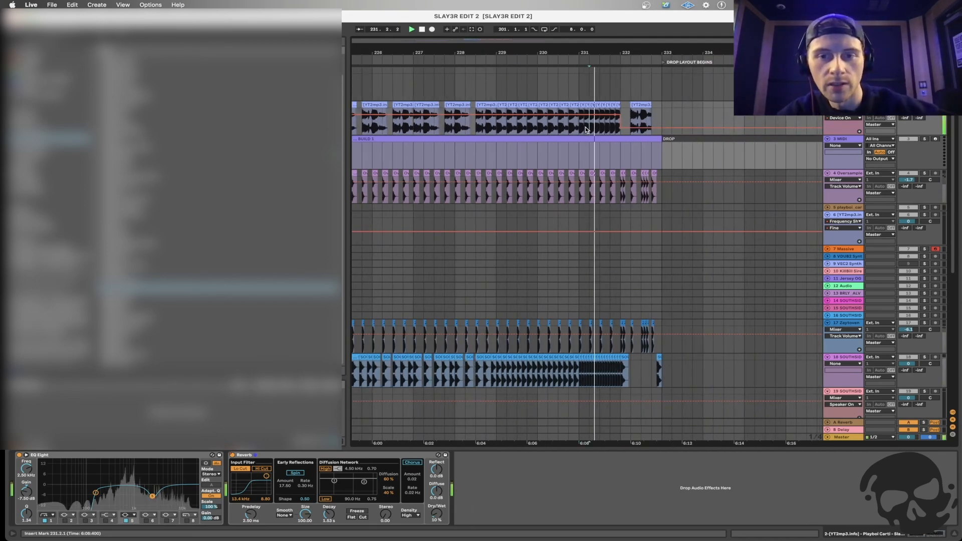
{"action": "left_click", "coordinate": [600, 126]}
{"action": "scroll", "coordinate": [603, 125], "scroll_direction": "right", "scroll_amount": 2}
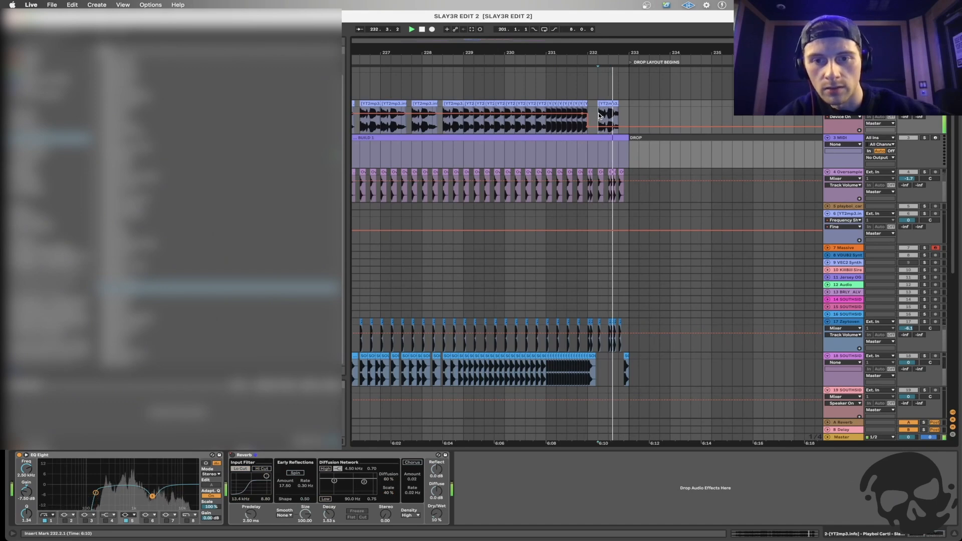
{"action": "left_click", "coordinate": [615, 120]}
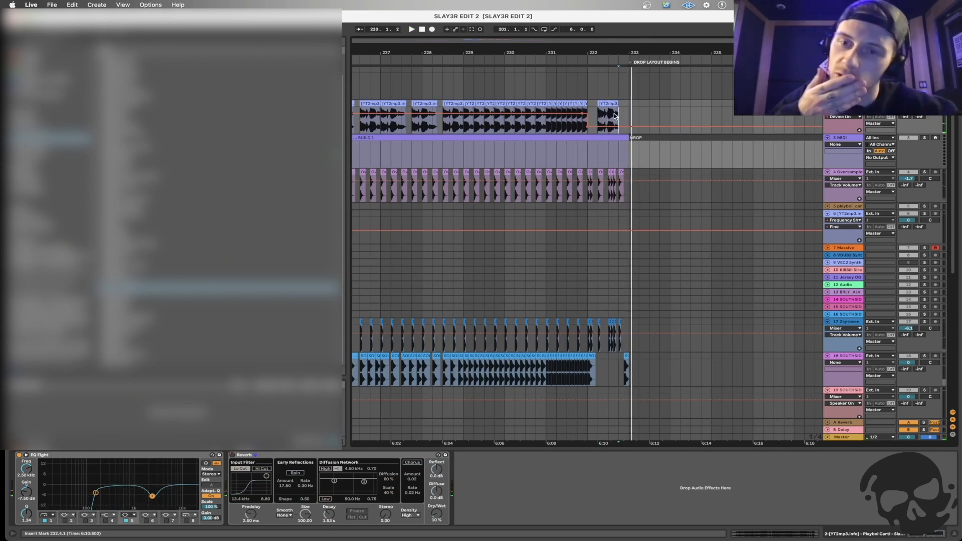
Extend the last vocal clip's end to bar 233 and add a fade-out just before the drop.
{"action": "left_click", "coordinate": [612, 102]}
{"action": "key", "text": "space"}
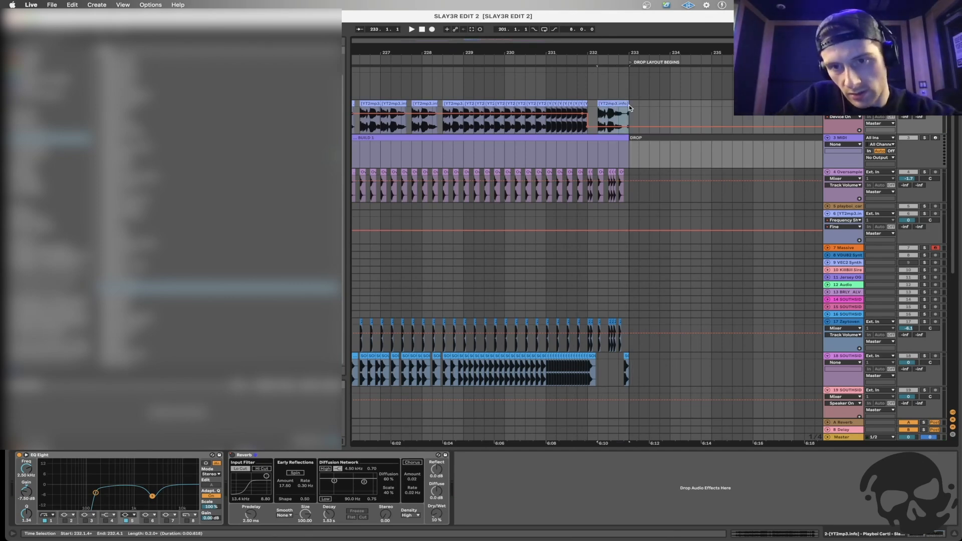
{"action": "key", "text": "space"}
{"action": "left_click", "coordinate": [629, 104]}
{"action": "key", "text": "plus"}
{"action": "key", "text": "plus"}
{"action": "key", "text": "plus"}
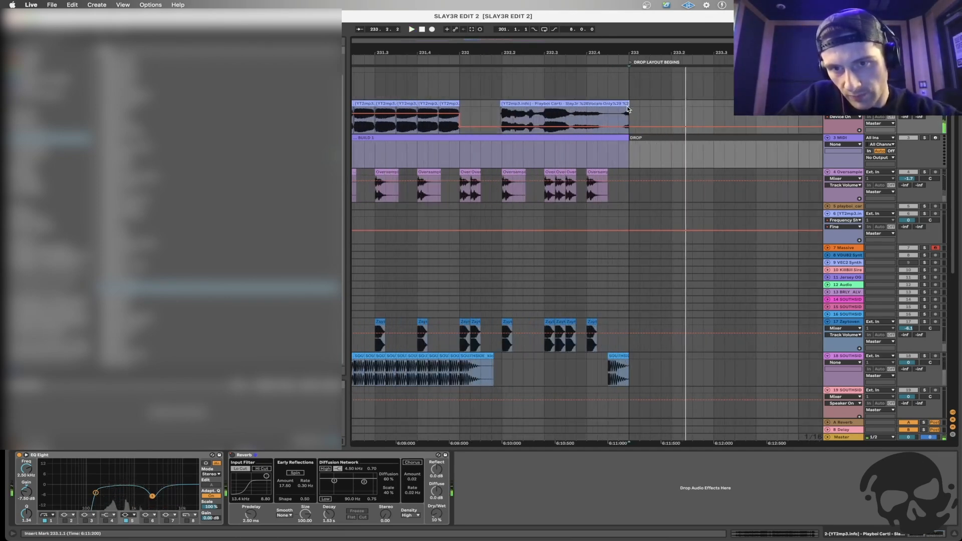
{"action": "key", "text": "a"}
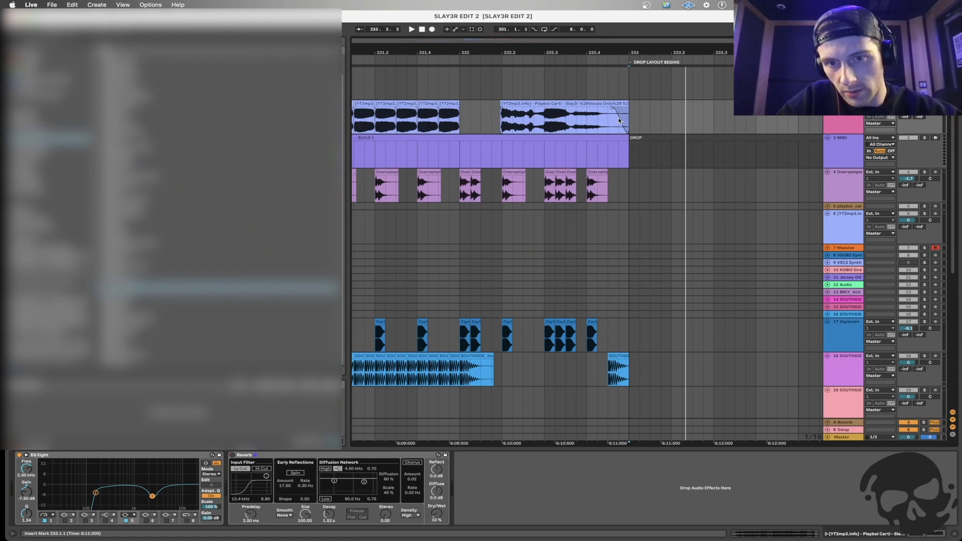
Play the build-up from bar 224 through the vocal chops with the reverb applied.
{"action": "key", "text": "minus"}
{"action": "key", "text": "minus"}
{"action": "key", "text": "minus"}
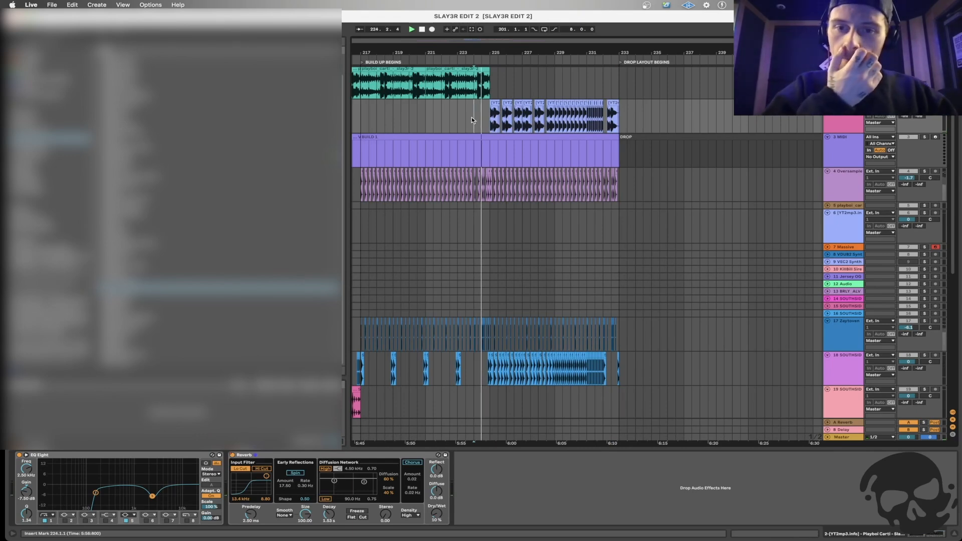
{"action": "left_click", "coordinate": [555, 126]}
{"action": "key", "text": "plus"}
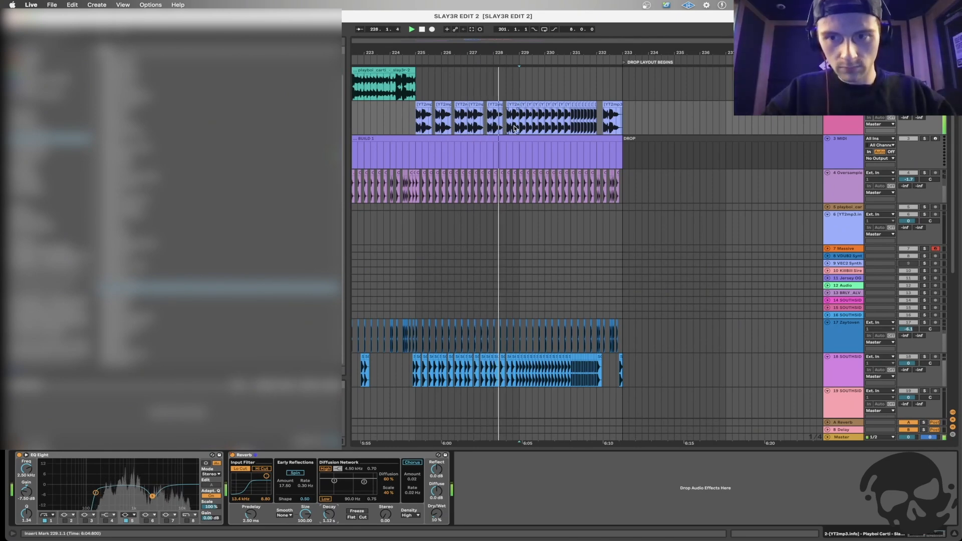
{"action": "scroll", "coordinate": [521, 128], "scroll_direction": "left", "scroll_amount": 1}
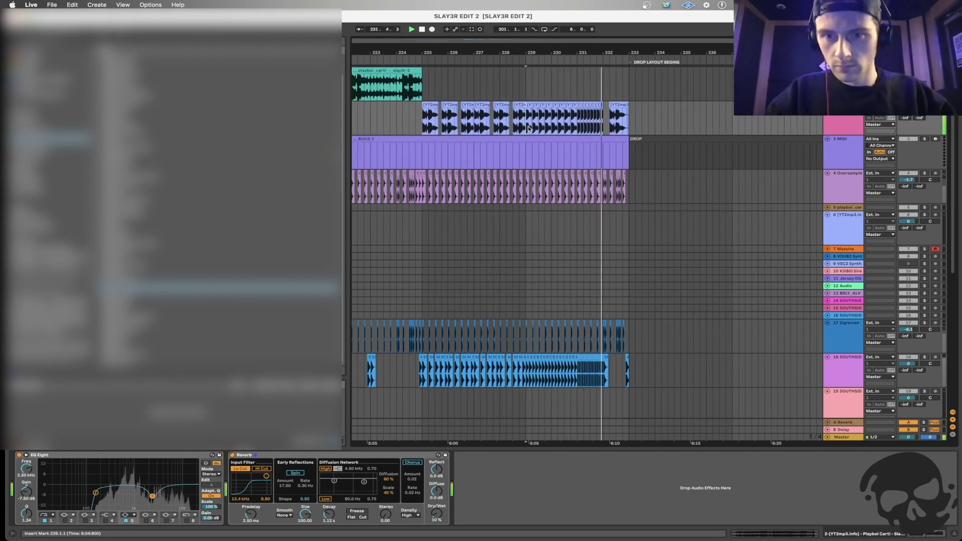
Add a Frequency Shifter to the vocal chop track and place it between EQ Eight and Reverb.
{"action": "key", "text": "space"}
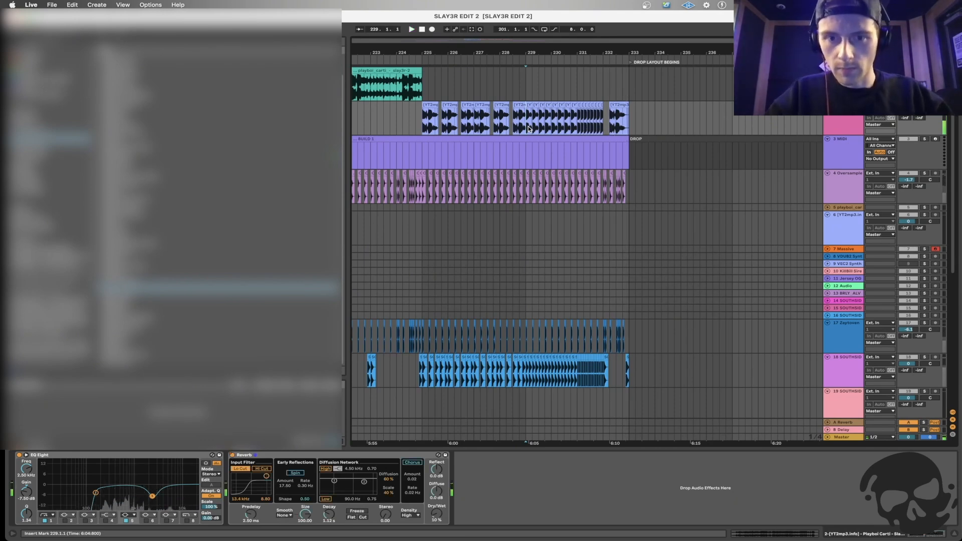
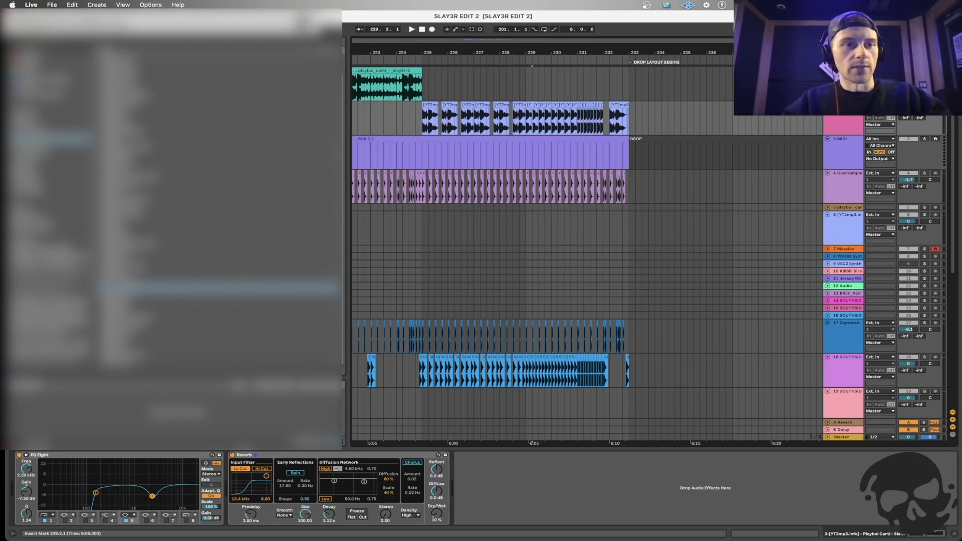
{"action": "type", "text": "freq"}
{"action": "key", "text": "Return"}
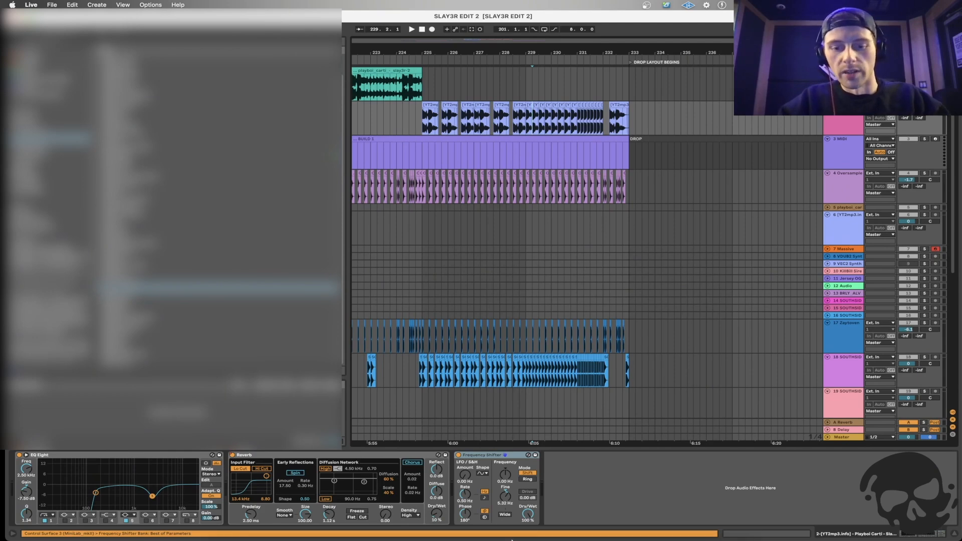
{"action": "left_click_drag", "start_coordinate": [485, 457], "coordinate": [257, 474]}
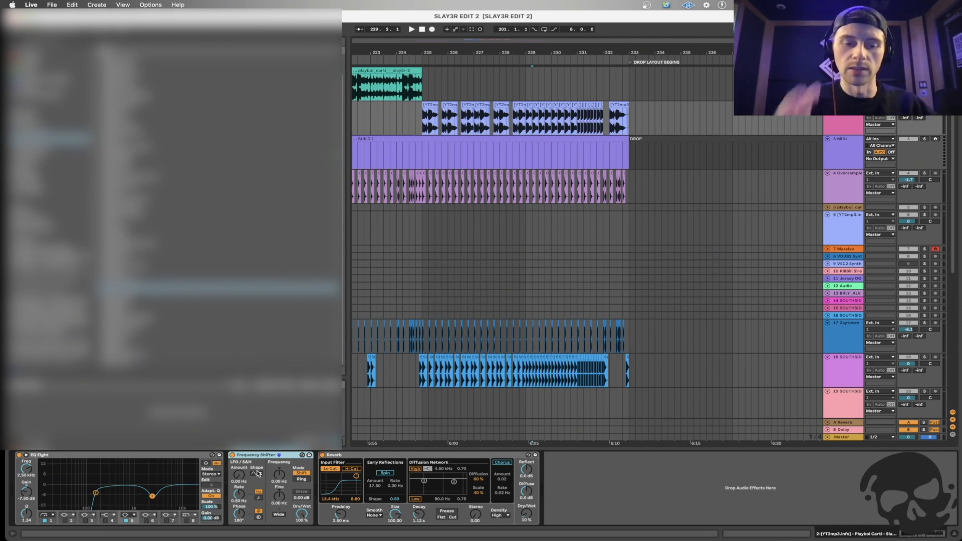
Automate the Frequency Shifter's Fine to ramp from 0 Hz at bar 229 to about 234 Hz at the end of the chop roll.
{"action": "key", "text": "a"}
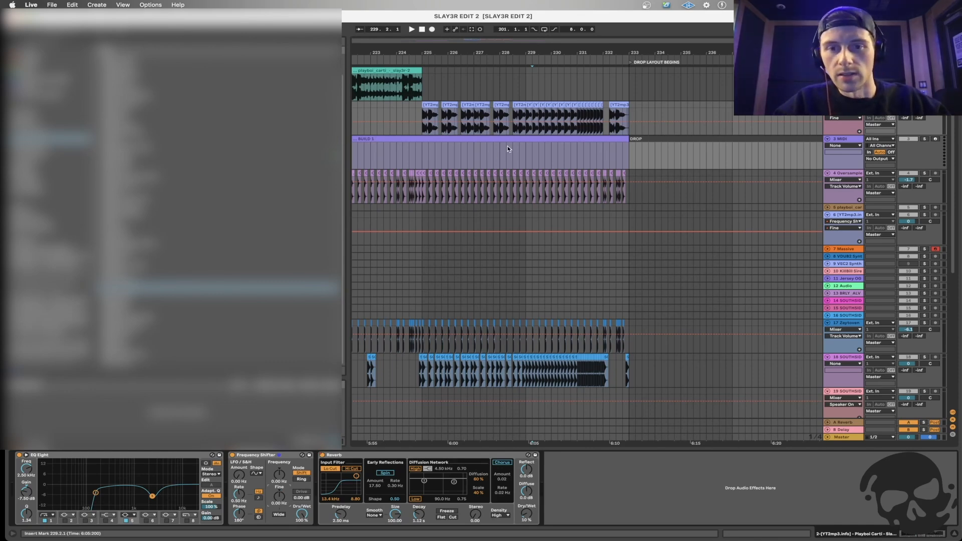
{"action": "scroll", "coordinate": [528, 128], "scroll_direction": "up", "scroll_amount": 6}
{"action": "left_click", "coordinate": [526, 121]}
{"action": "scroll", "coordinate": [528, 122], "scroll_direction": "down", "scroll_amount": 3}
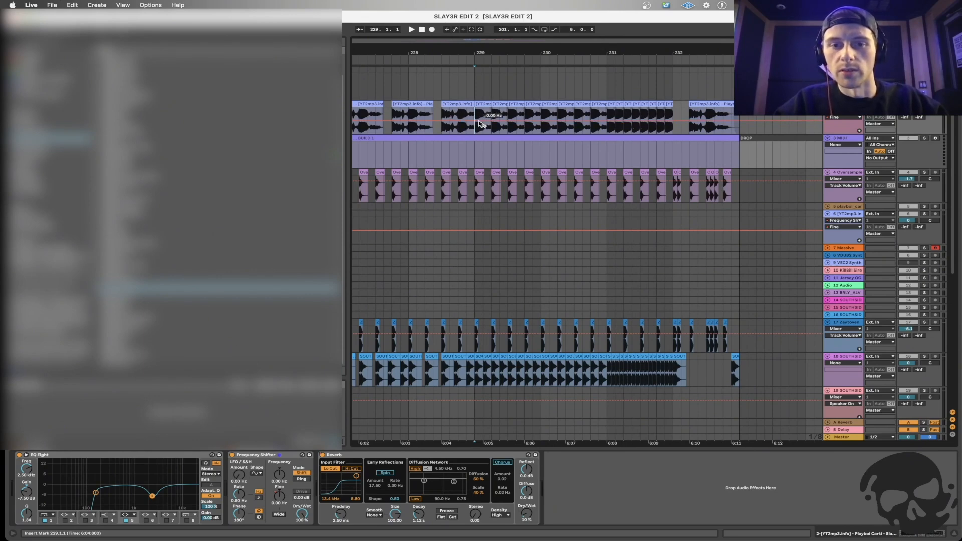
{"action": "key", "text": "space"}
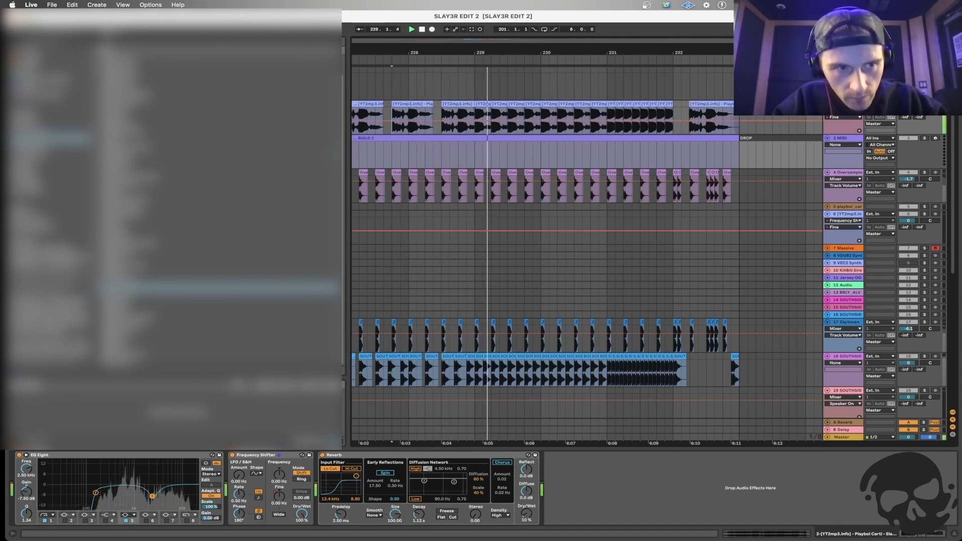
{"action": "left_click_drag", "start_coordinate": [673, 121], "coordinate": [673, 110]}
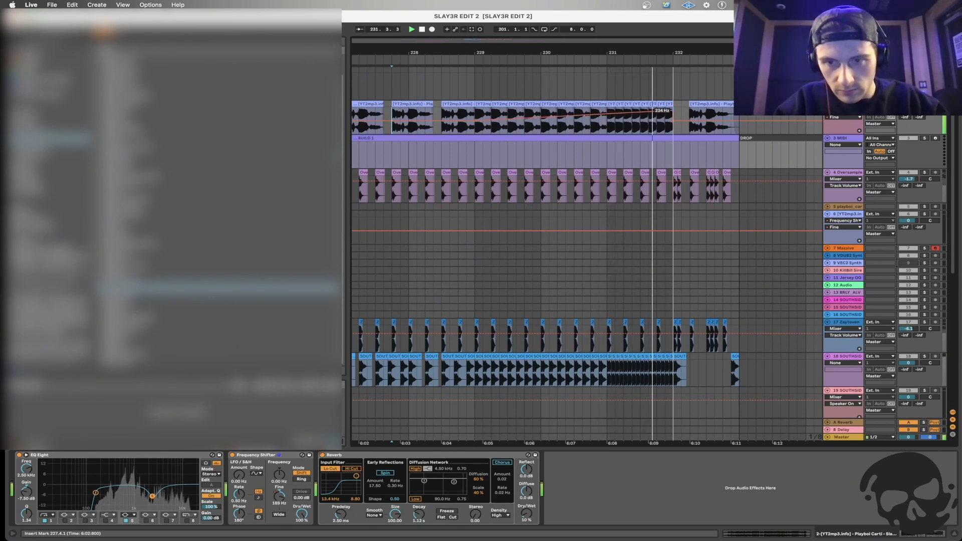
Play the vocal chop roll with the rising frequency shift through to the drop at bar 233.
{"action": "left_click", "coordinate": [640, 125]}
{"action": "key", "text": "minus"}
{"action": "key", "text": "minus"}
{"action": "key", "text": "minus"}
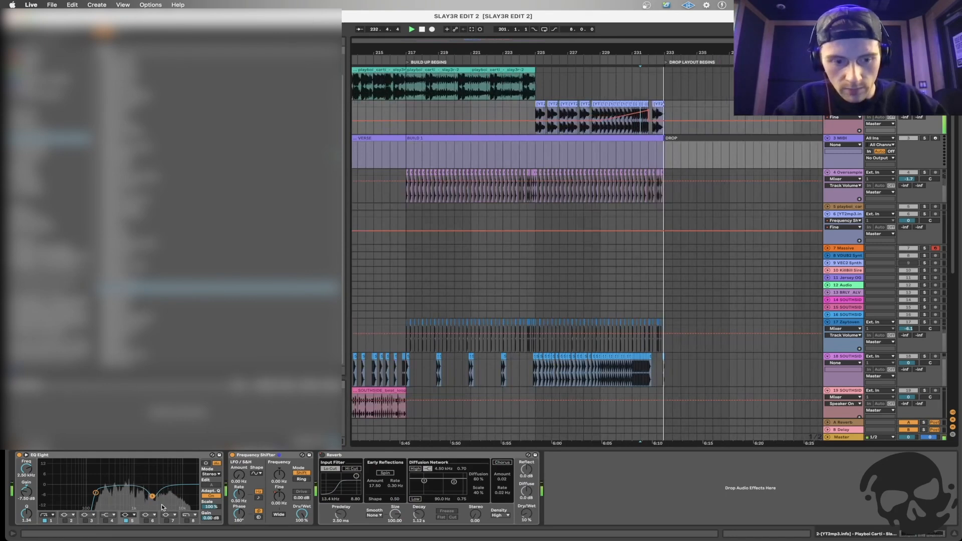
{"action": "left_click", "coordinate": [535, 132]}
{"action": "key", "text": "space"}
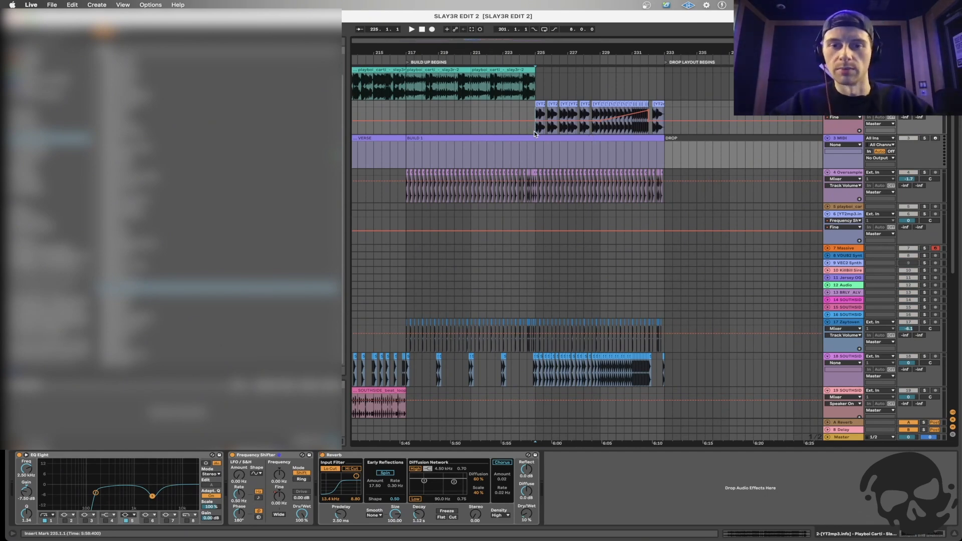
Set the vocal Reverb's Dry/Wet to 13 % and Predelay to 10.1 ms while the build-up plays from bar 224.
{"action": "key", "text": "space"}
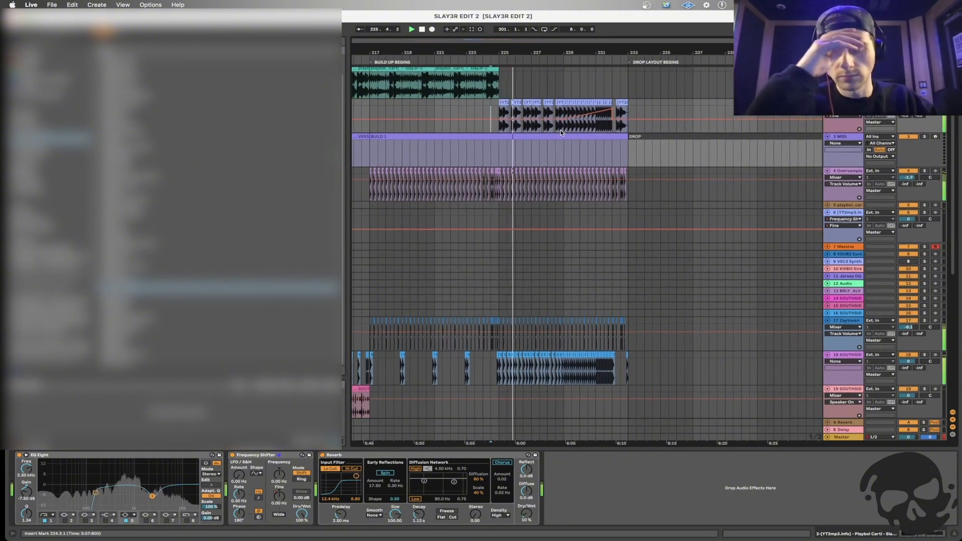
{"action": "left_click_drag", "start_coordinate": [529, 513], "coordinate": [528, 510]}
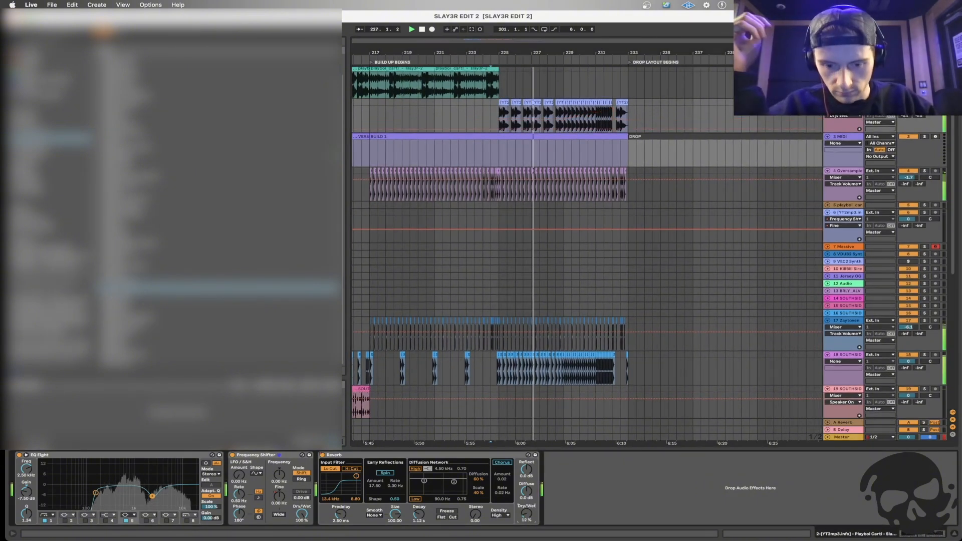
{"action": "mouse_move", "coordinate": [341, 514]}
{"action": "left_mouse_down"}
{"action": "mouse_move", "coordinate": [341, 503]}
{"action": "mouse_move", "coordinate": [339, 517]}
{"action": "left_mouse_up"}
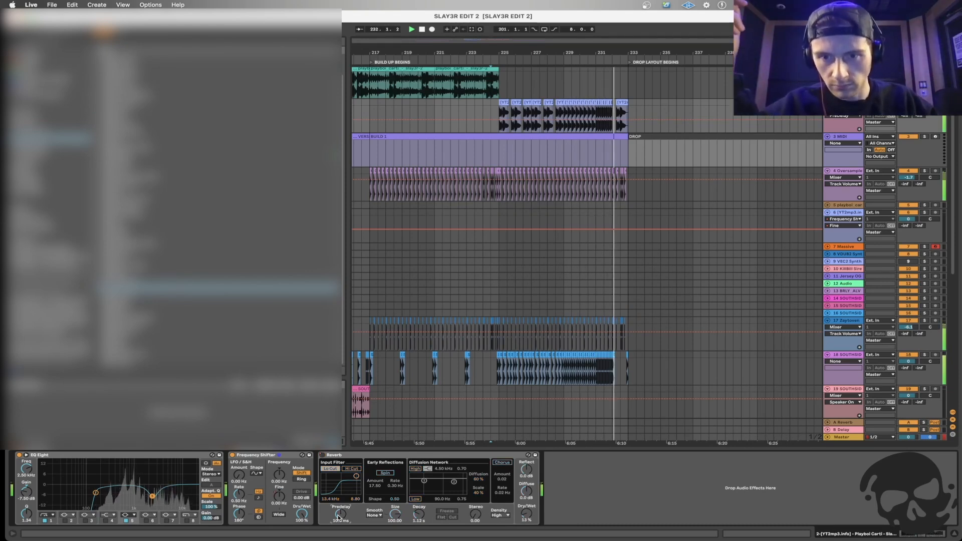
{"action": "left_click", "coordinate": [503, 275]}
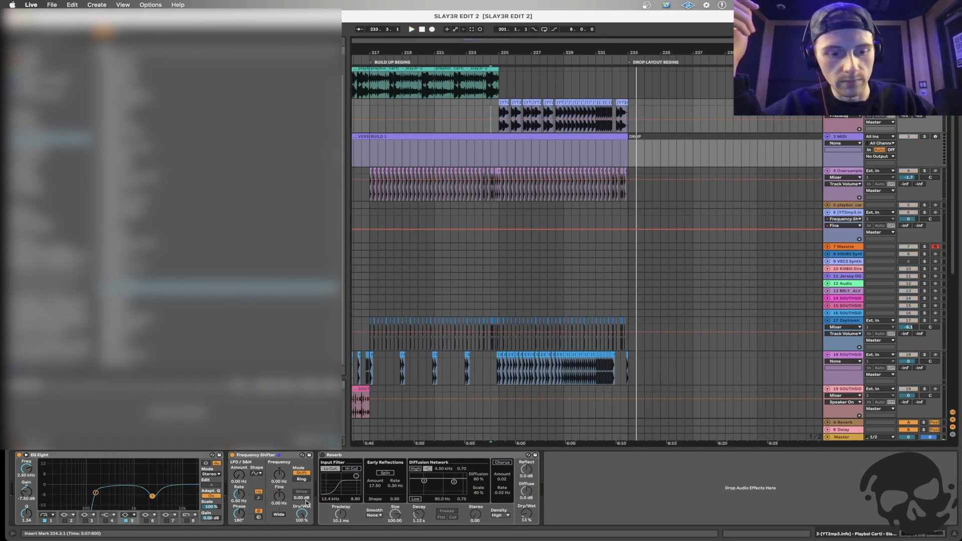
Automate the Frequency Shifter's Device On so it is off up to bar 229 and on from there.
{"action": "left_click", "coordinate": [246, 455]}
{"action": "key", "text": "a"}
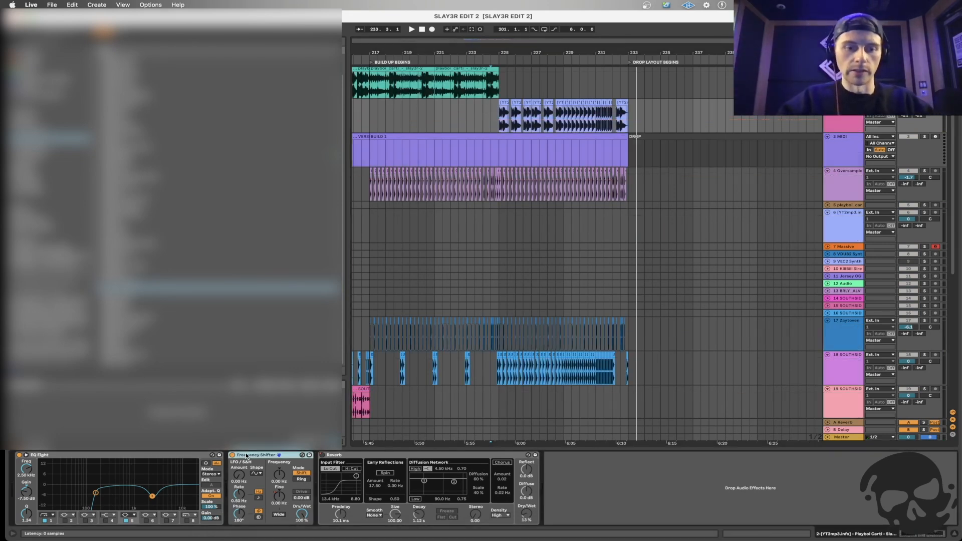
{"action": "key", "text": "a"}
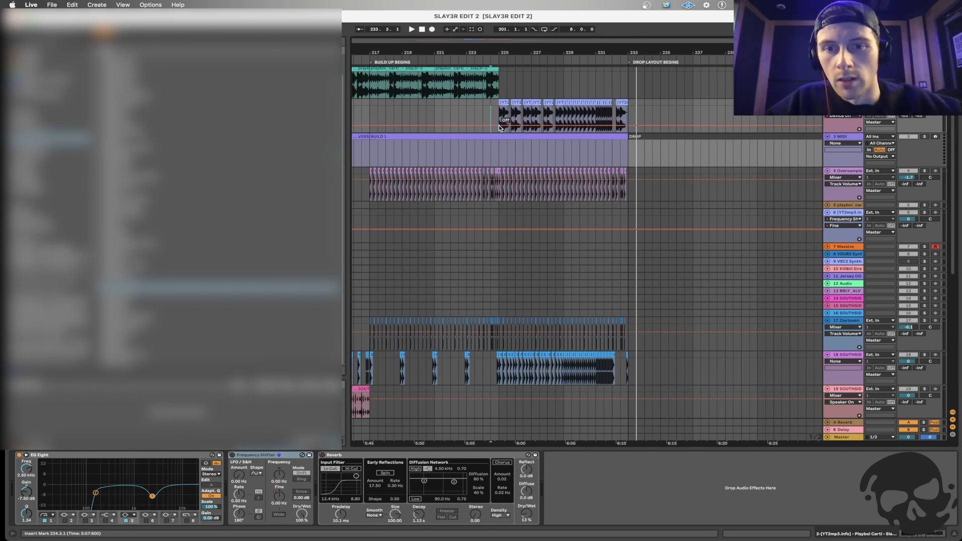
{"action": "left_click_drag", "start_coordinate": [568, 125], "coordinate": [564, 113]}
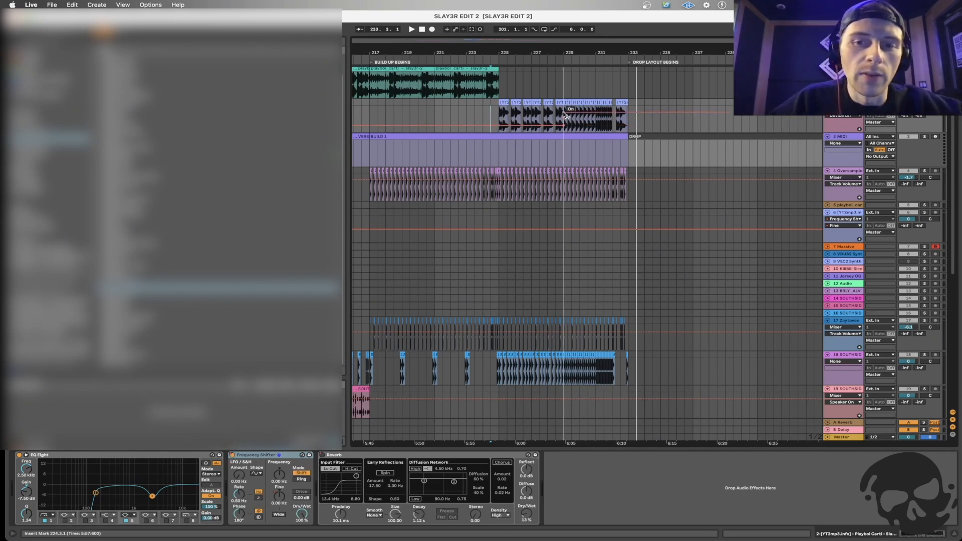
{"action": "left_click", "coordinate": [491, 115]}
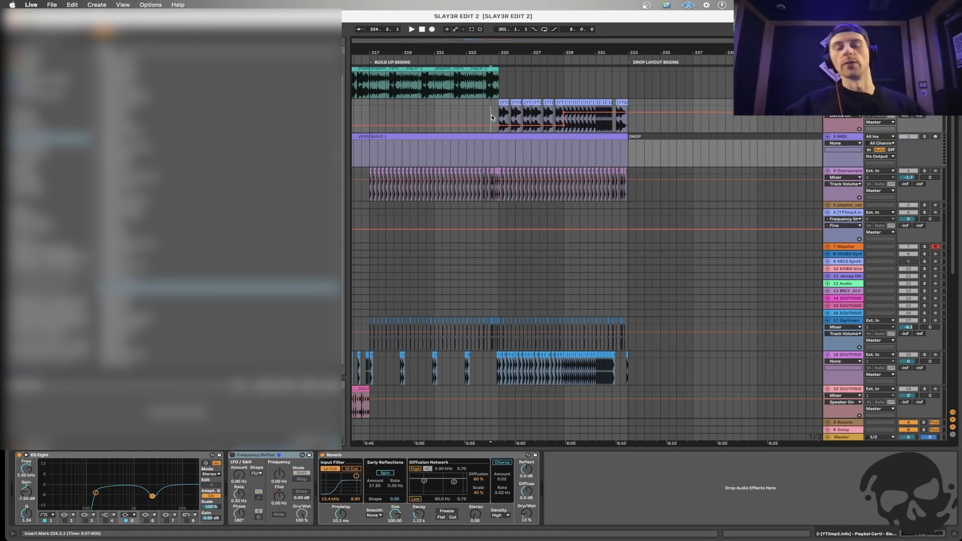
Switch the Frequency Shifter's Device On automation back off at the end of the chop roll, just before bar 232.
{"action": "left_click", "coordinate": [504, 115]}
{"action": "key", "text": "plus"}
{"action": "key", "text": "plus"}
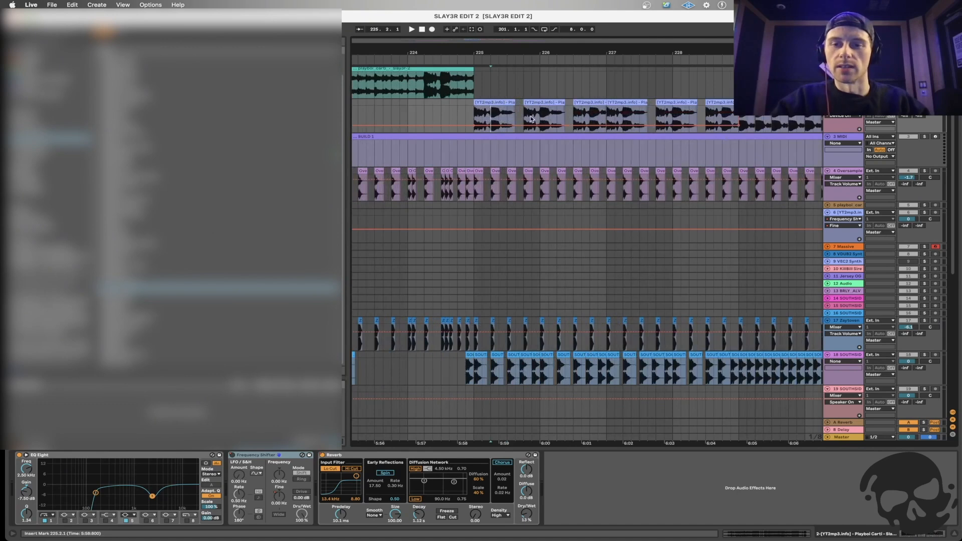
{"action": "scroll", "coordinate": [552, 118], "scroll_direction": "right", "scroll_amount": 5}
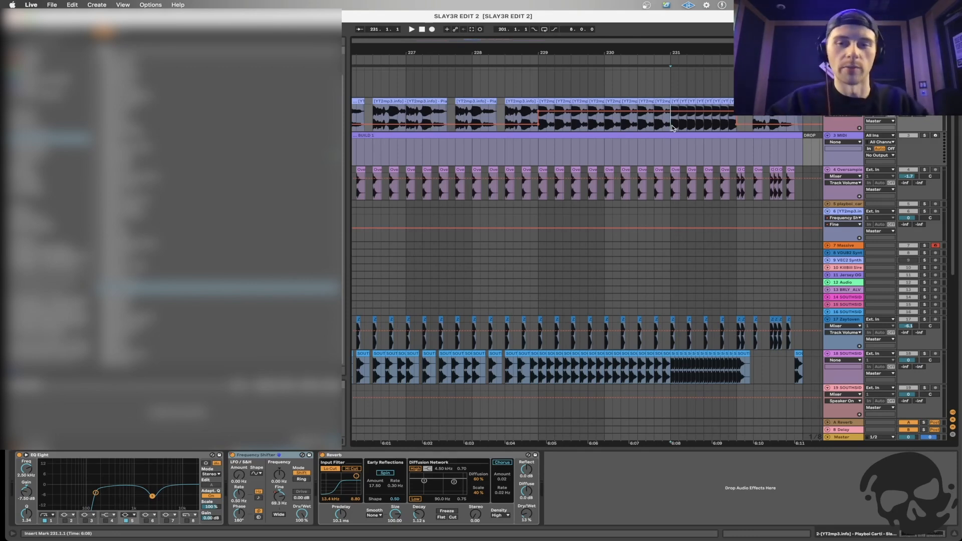
Play the vocal chops across the Frequency Shifter's switch-on at bar 229 and into the drop.
{"action": "key", "text": "minus"}
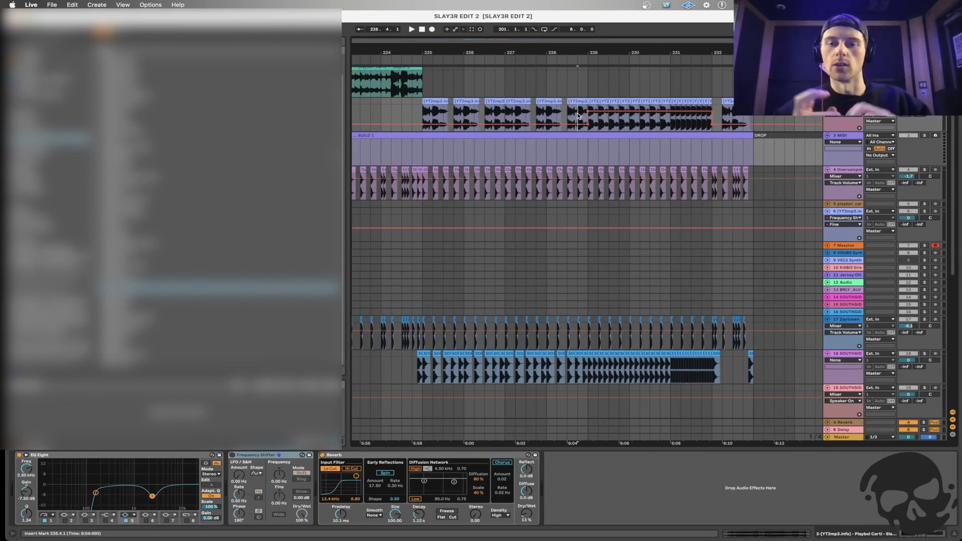
{"action": "key", "text": "minus"}
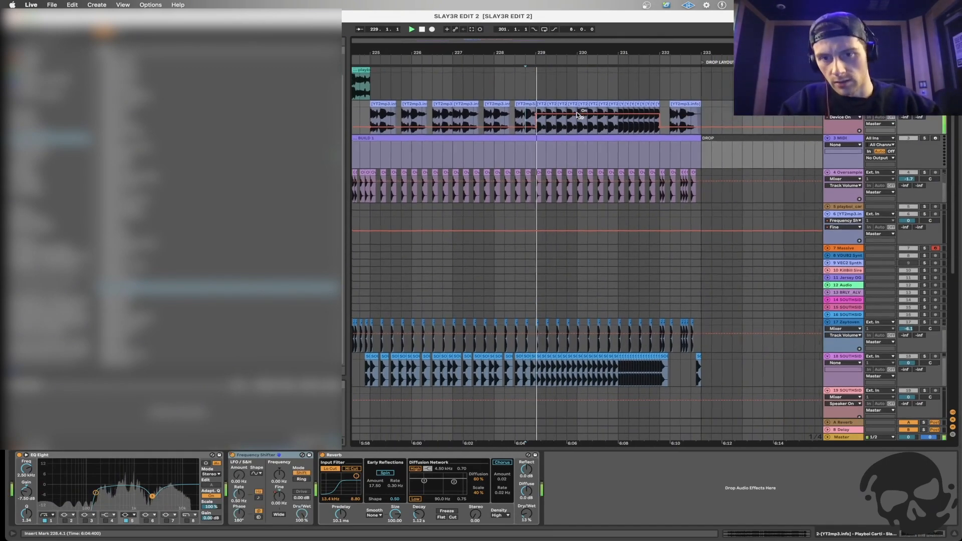
{"action": "key", "text": "space"}
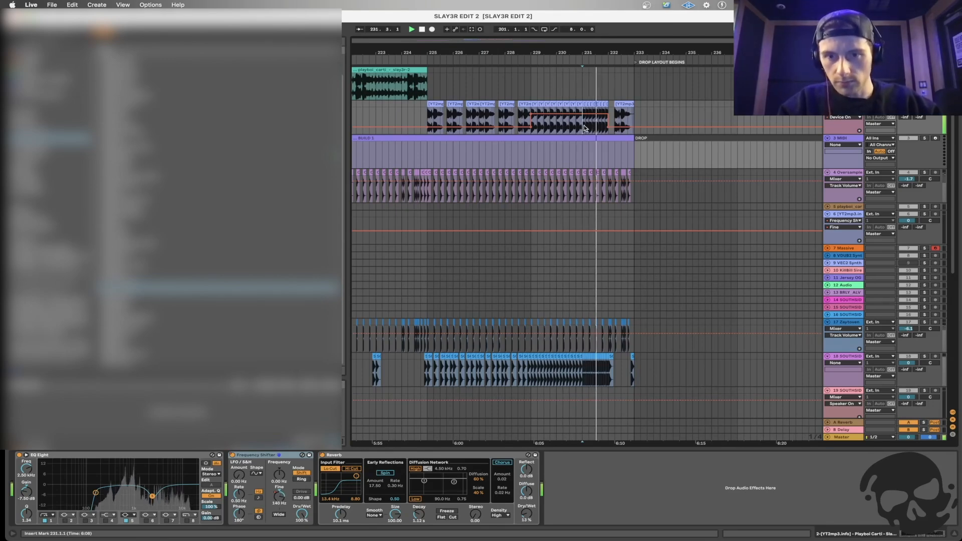
{"action": "key", "text": "minus"}
{"action": "key", "text": "minus"}
{"action": "key", "text": "minus"}
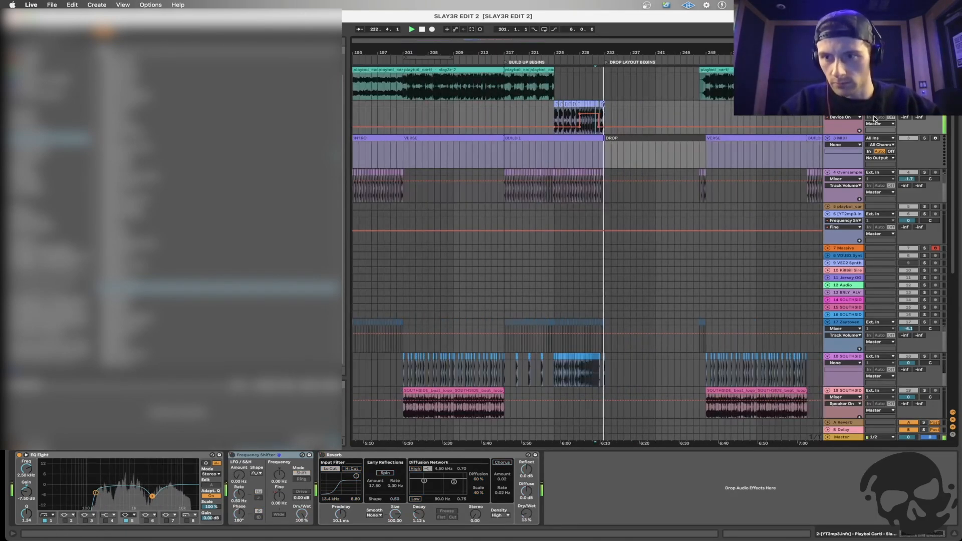
Play the build-up from bar 224 and look through the percussion and effect tracks in the arrangement.
{"action": "left_click", "coordinate": [549, 114]}
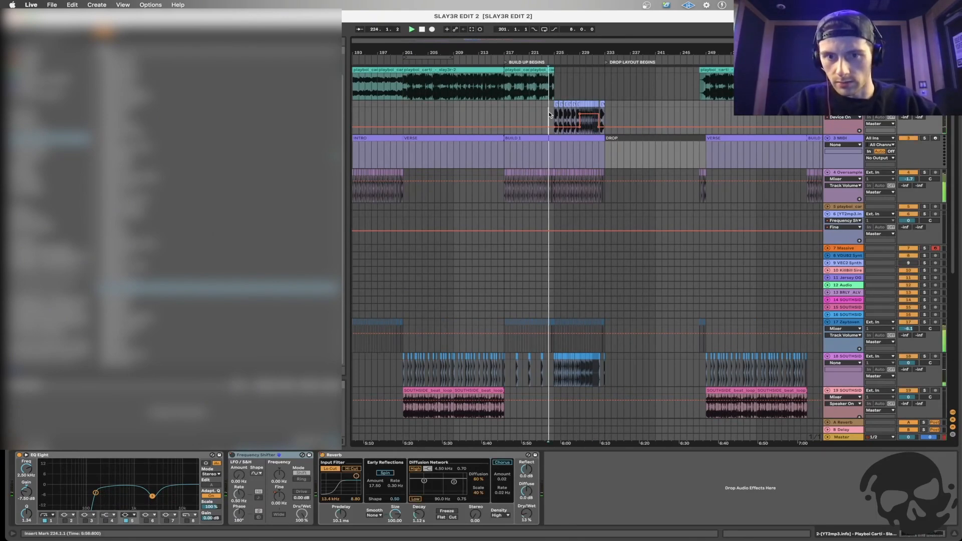
{"action": "scroll", "coordinate": [544, 100], "scroll_direction": "down", "scroll_amount": 2}
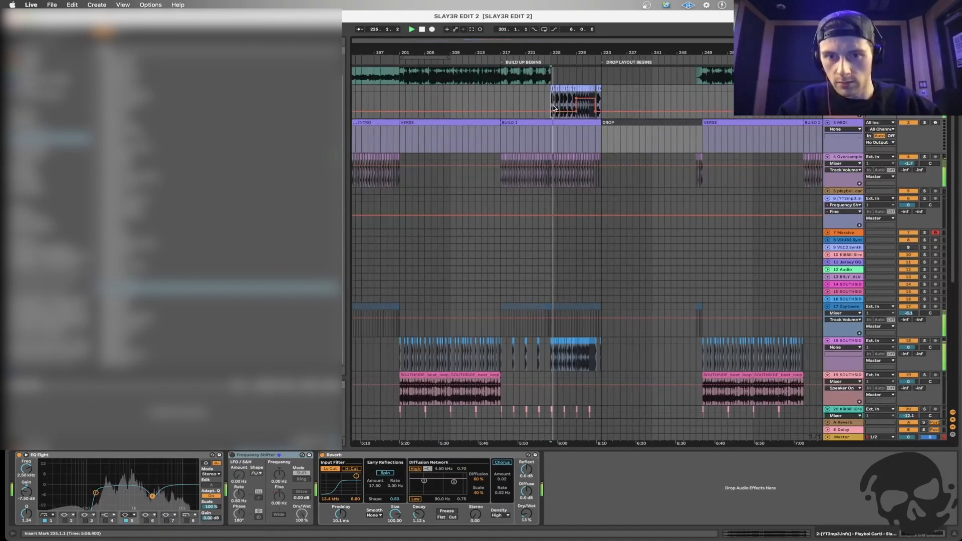
{"action": "scroll", "coordinate": [543, 99], "scroll_direction": "down", "scroll_amount": 2}
{"action": "scroll", "coordinate": [544, 103], "scroll_direction": "left", "scroll_amount": 2}
{"action": "scroll", "coordinate": [544, 105], "scroll_direction": "down", "scroll_amount": 2}
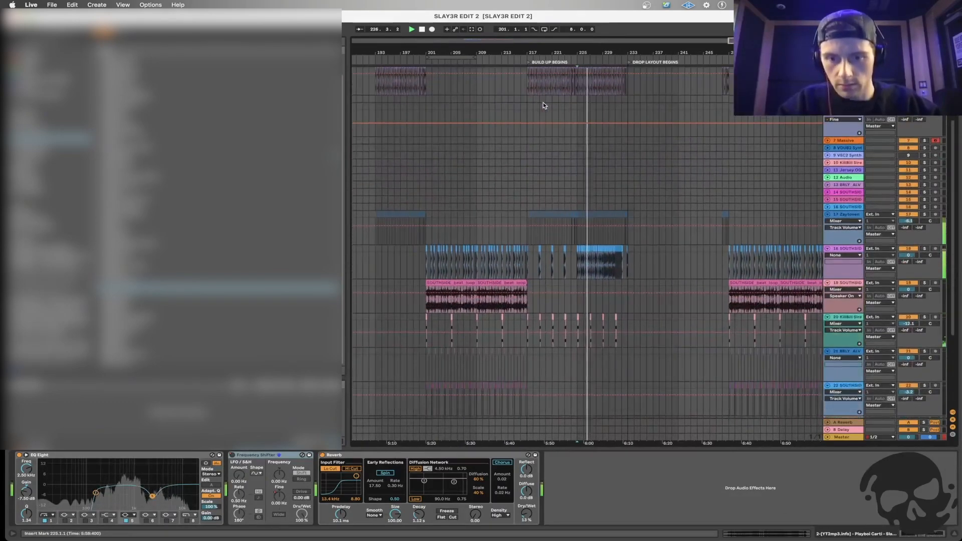
{"action": "scroll", "coordinate": [543, 101], "scroll_direction": "up", "scroll_amount": 4}
{"action": "scroll", "coordinate": [545, 105], "scroll_direction": "left", "scroll_amount": 1}
{"action": "scroll", "coordinate": [549, 108], "scroll_direction": "up", "scroll_amount": 1}
{"action": "scroll", "coordinate": [549, 107], "scroll_direction": "left", "scroll_amount": 1}
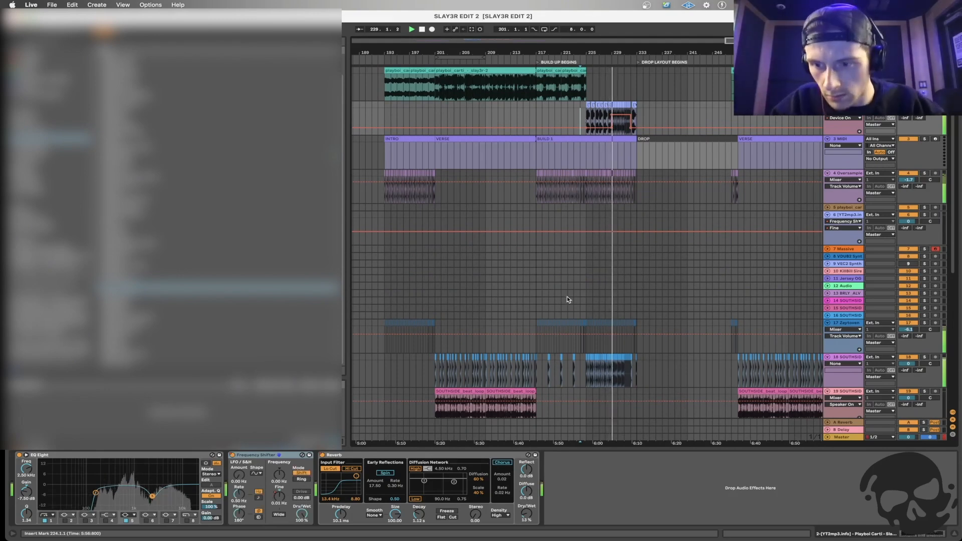
Insert a new audio track below the vocal chops and set the insert position at bar 225.
{"action": "left_click", "coordinate": [585, 118]}
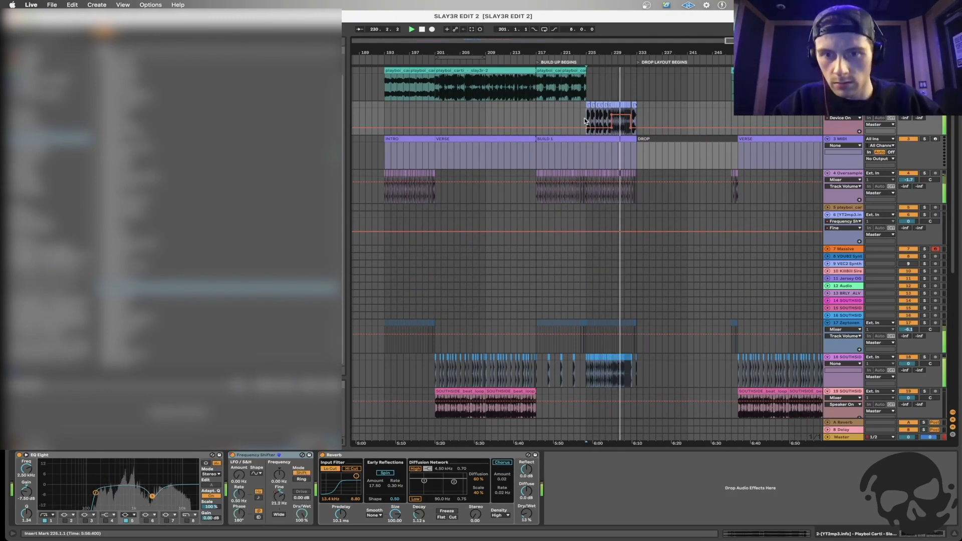
{"action": "key", "text": "super+t"}
{"action": "key", "text": "a"}
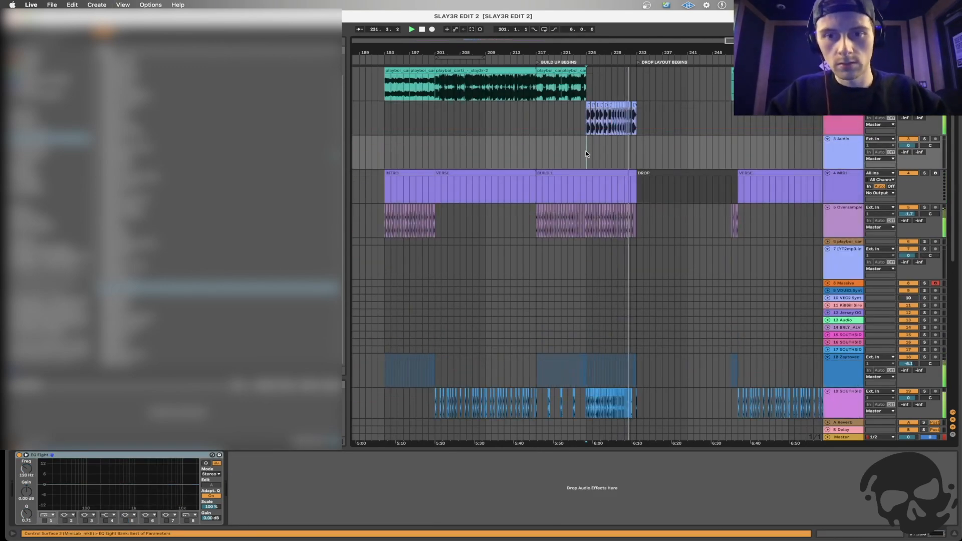
{"action": "left_click", "coordinate": [577, 151]}
{"action": "left_click", "coordinate": [583, 152]}
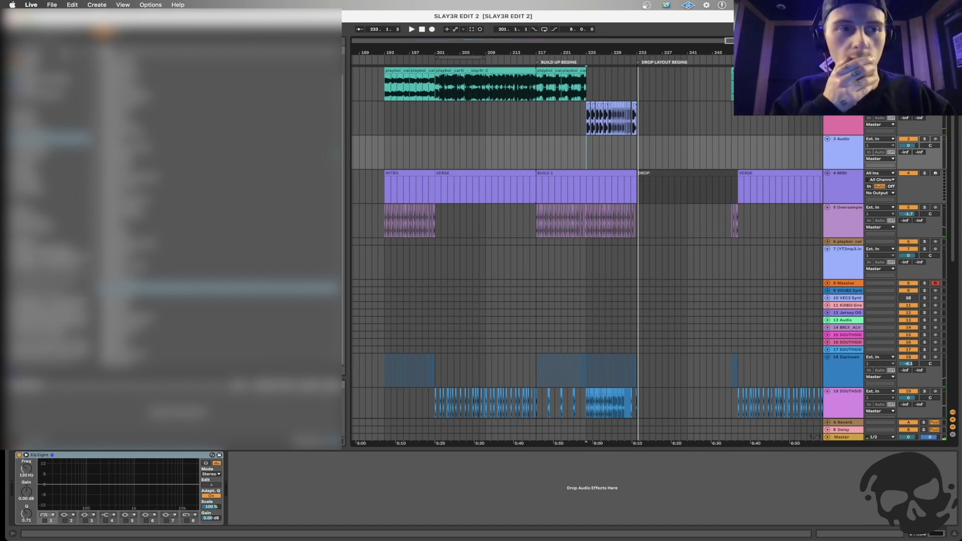
Find the Jersey OG Break sample in the sample folders and place it at bar 225 on the new audio track.
{"action": "key", "text": "super+f"}
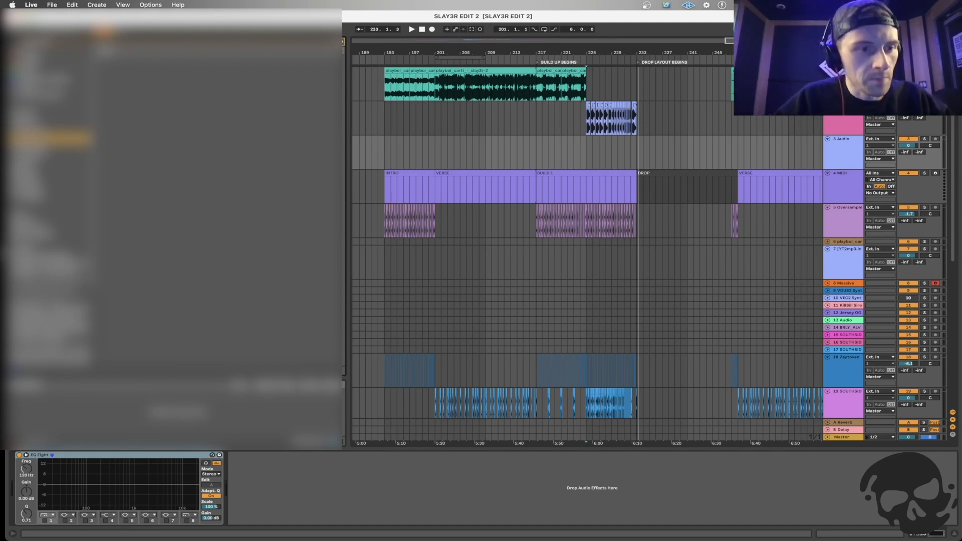
{"action": "left_click", "coordinate": [48, 198]}
{"action": "left_click", "coordinate": [145, 110]}
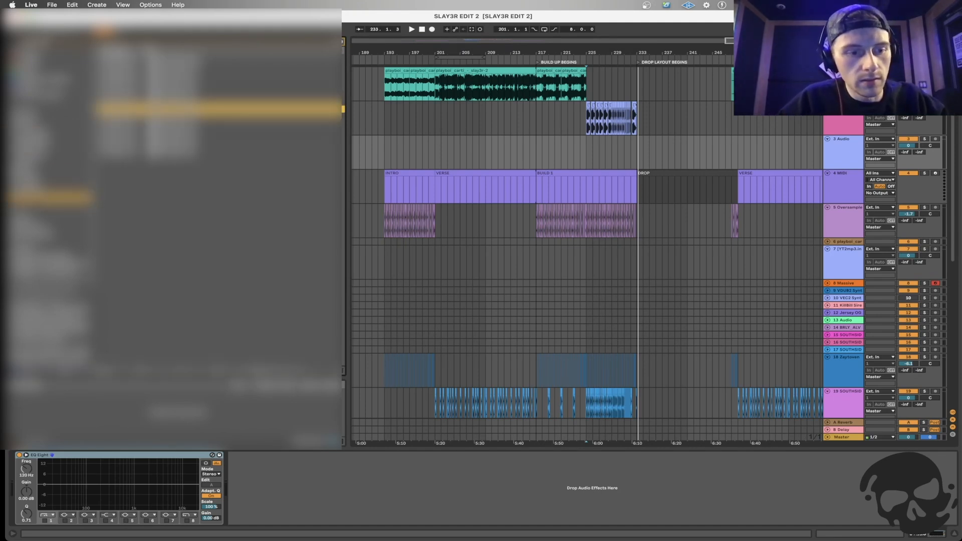
{"action": "key", "text": "Up"}
{"action": "key", "text": "Up"}
{"action": "key", "text": "Up"}
{"action": "key", "text": "Up"}
{"action": "key", "text": "Up"}
{"action": "key", "text": "Up"}
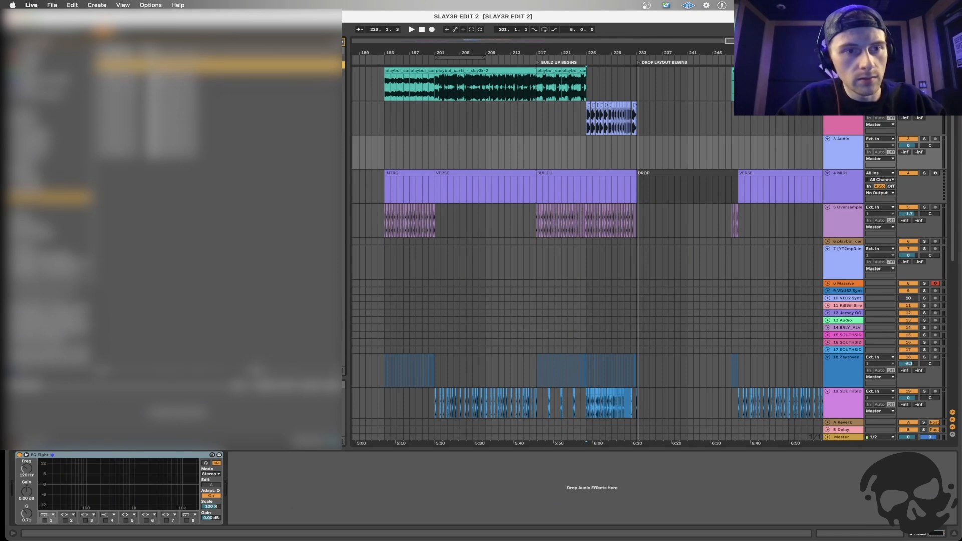
{"action": "left_click_drag", "start_coordinate": [145, 65], "coordinate": [586, 156]}
Add warp markers to the Jersey OG Break clip at its hits on beats 1.2 and 1.4, aligning them to the grid.
{"action": "key", "text": "plus"}
{"action": "key", "text": "plus"}
{"action": "key", "text": "plus"}
{"action": "key", "text": "plus"}
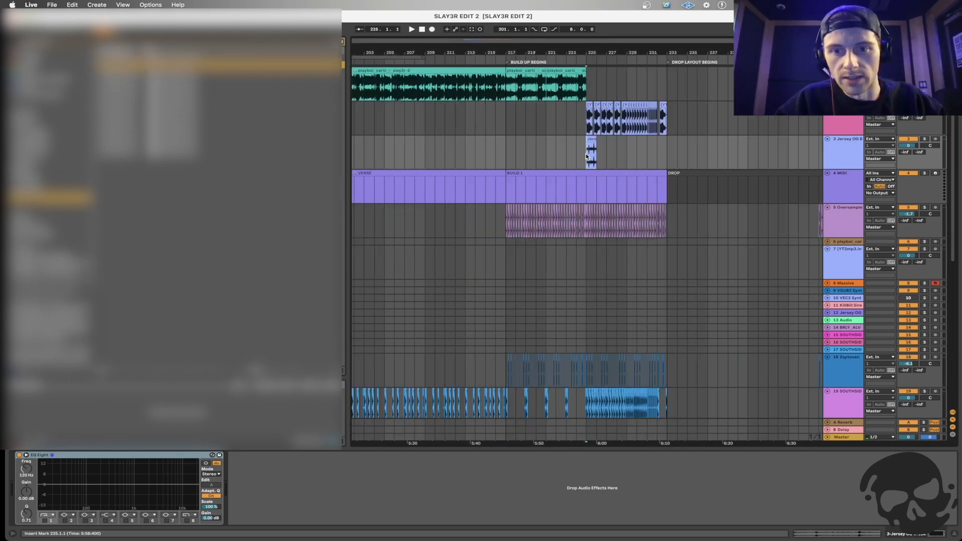
{"action": "key", "text": "plus"}
{"action": "key", "text": "plus"}
{"action": "double_click", "coordinate": [631, 145]}
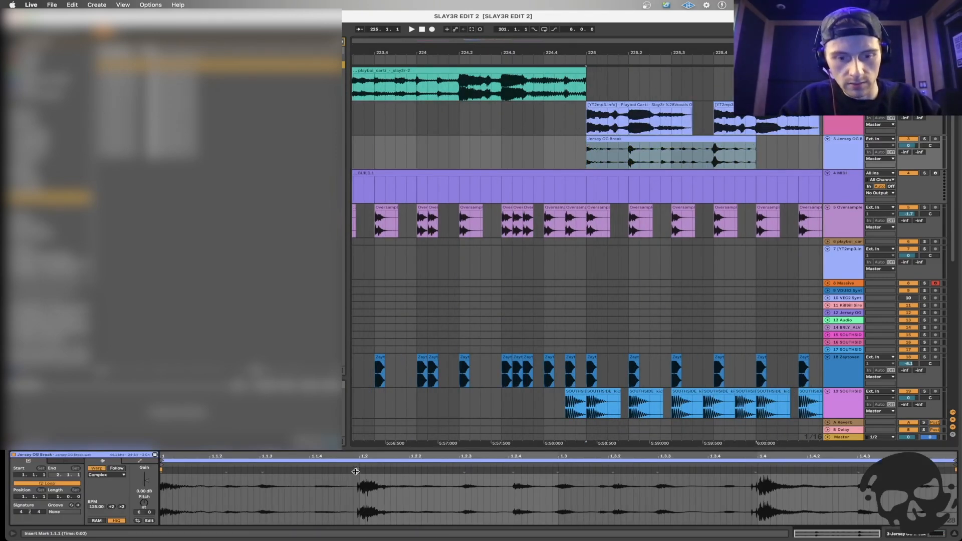
{"action": "left_click", "coordinate": [357, 471]}
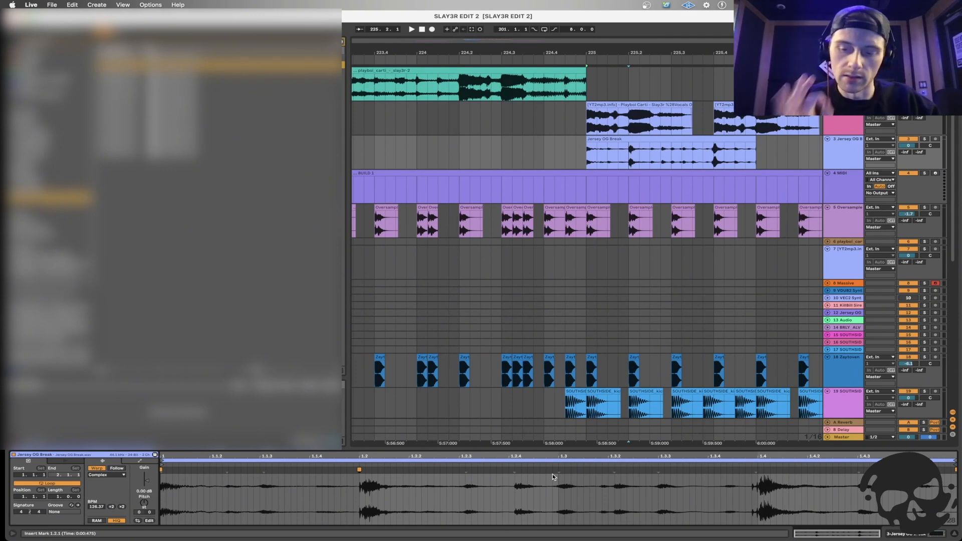
{"action": "key", "text": "space"}
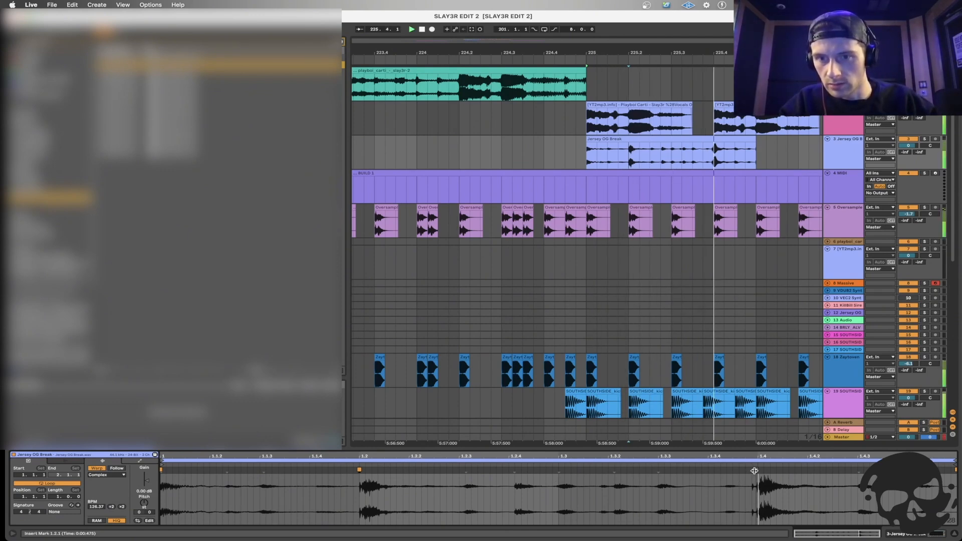
{"action": "left_click", "coordinate": [755, 471]}
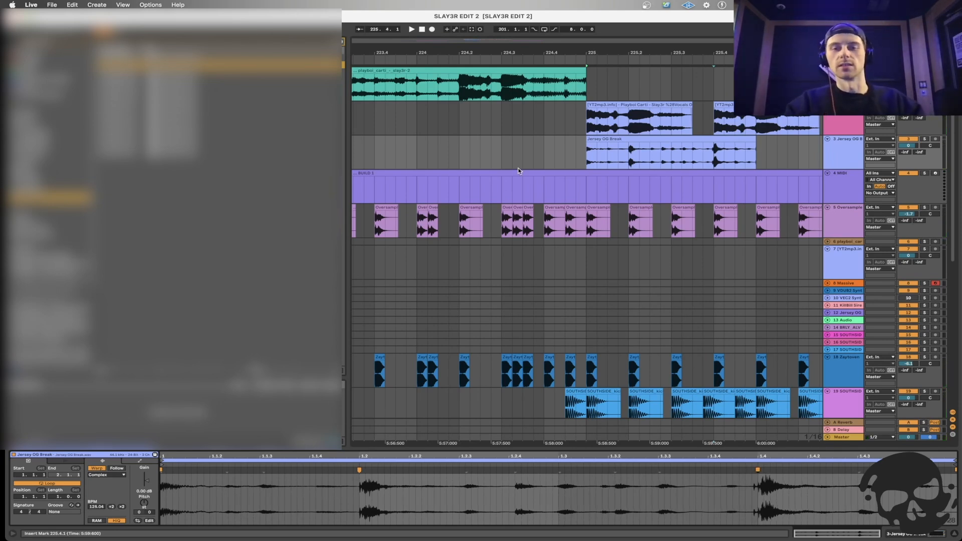
Select the Jersey OG Break clip's full bar from 225 to 226.
{"action": "left_click_drag", "start_coordinate": [758, 157], "coordinate": [582, 148]}
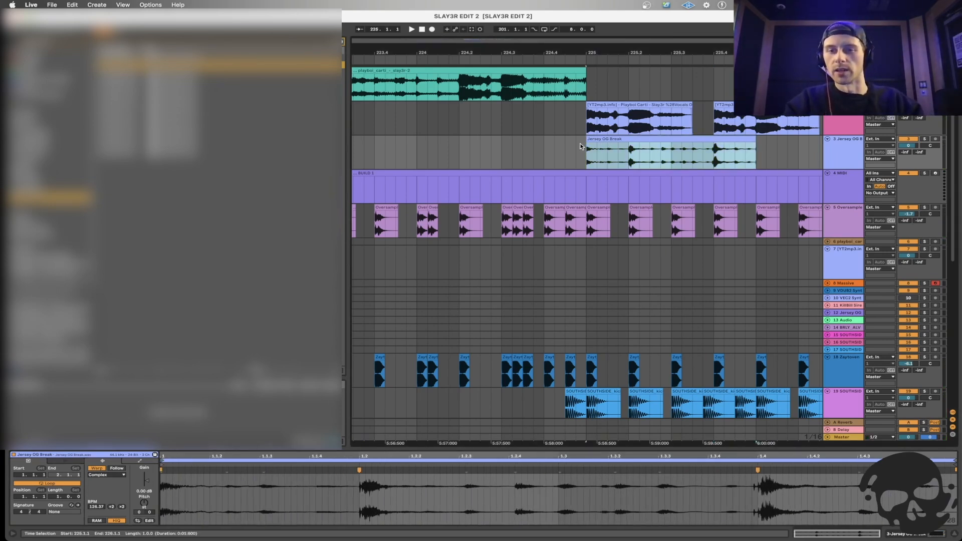
Solo the Jersey OG Break track and play its one-bar clip from bar 225.
{"action": "scroll", "coordinate": [582, 149], "scroll_direction": "down", "scroll_amount": 3}
{"action": "key", "text": "minus"}
{"action": "key", "text": "minus"}
{"action": "left_click", "coordinate": [925, 139]}
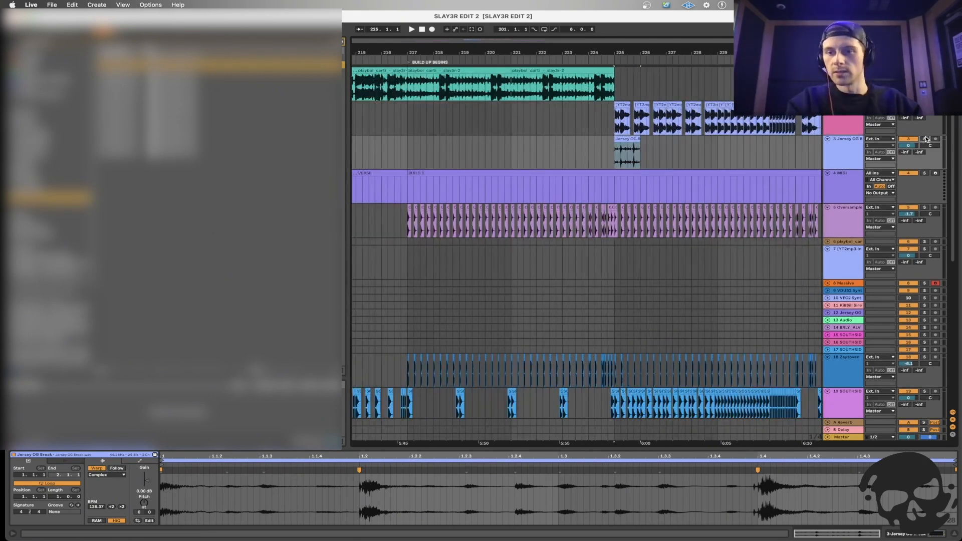
{"action": "key", "text": "space"}
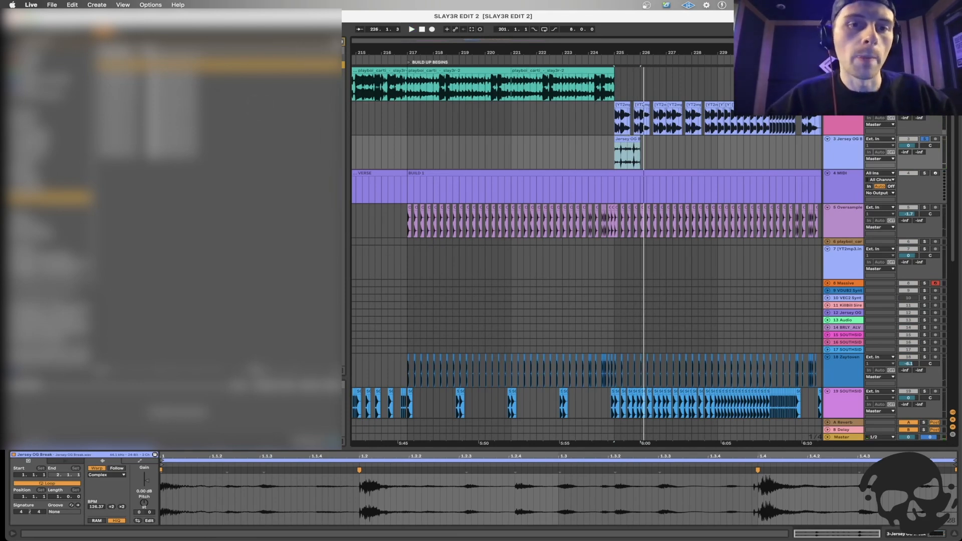
Add a Saturator to the Jersey OG Break track after EQ Eight and set its curve type to Hard Curve.
{"action": "left_click", "coordinate": [343, 43]}
{"action": "left_click", "coordinate": [75, 137]}
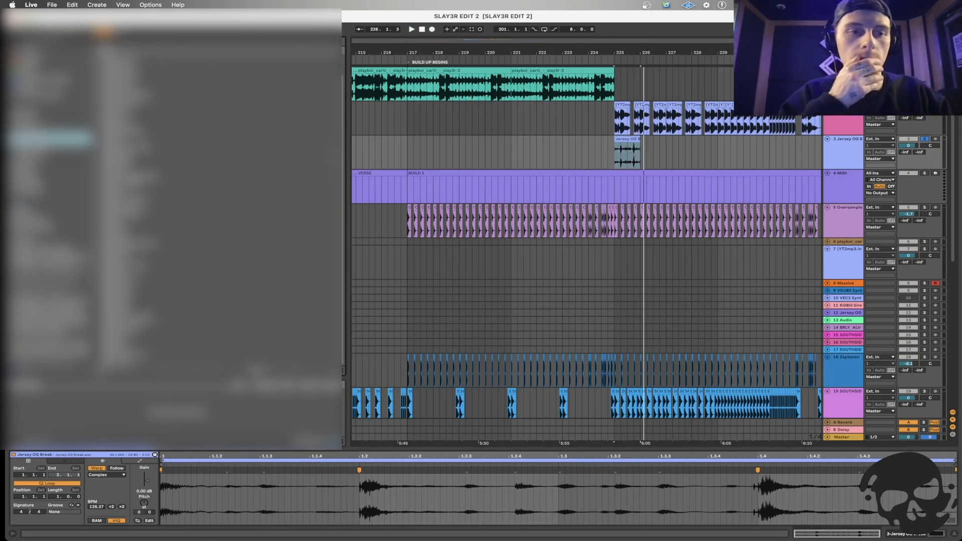
{"action": "double_click", "coordinate": [136, 118]}
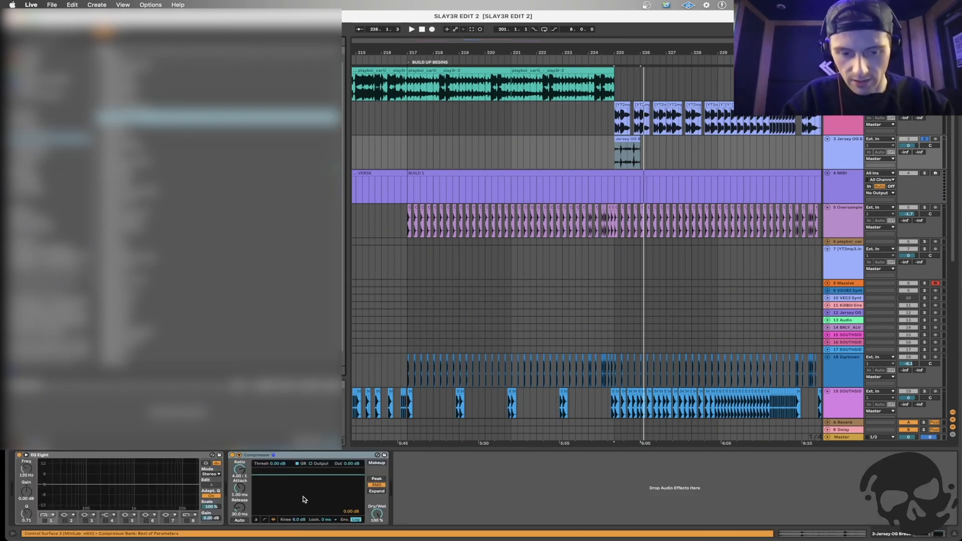
{"action": "key", "text": "Delete"}
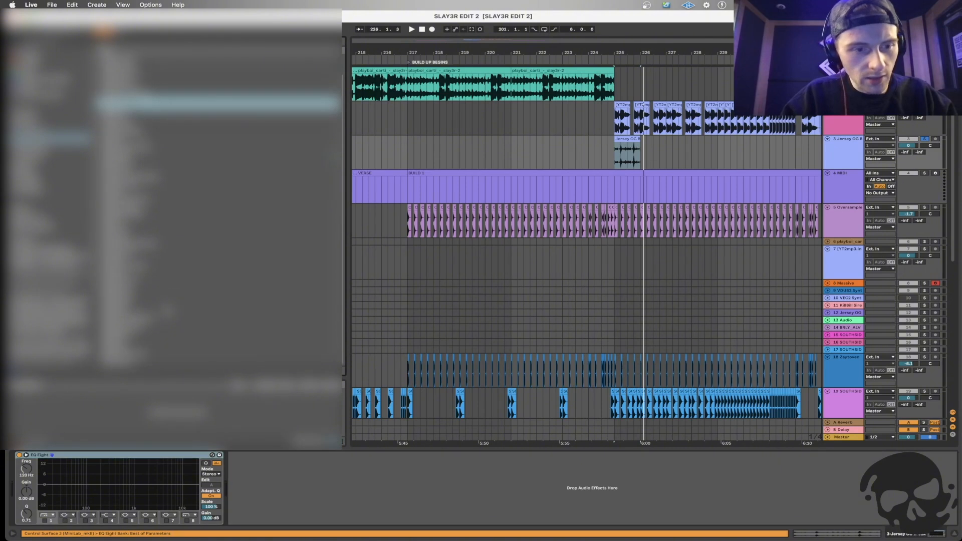
{"action": "double_click", "coordinate": [131, 296]}
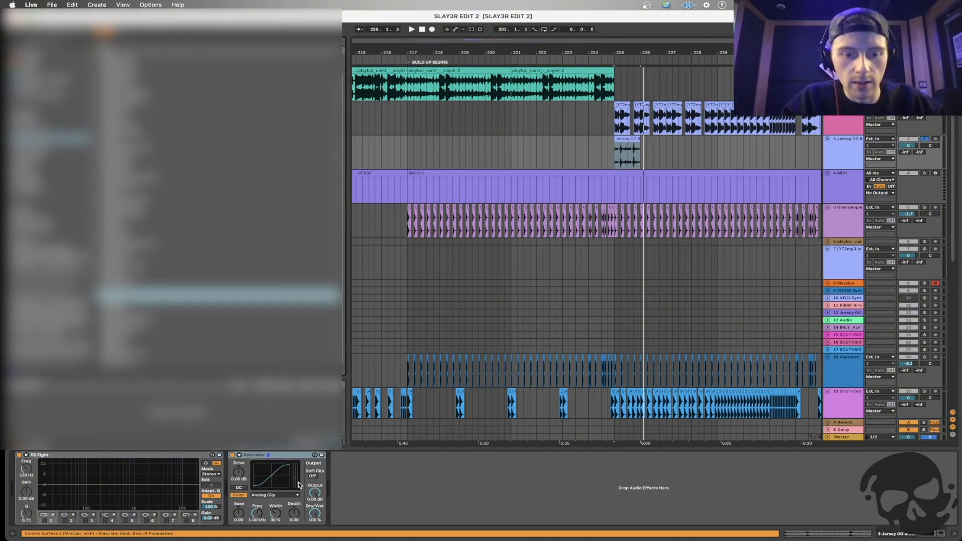
{"action": "left_click", "coordinate": [261, 494]}
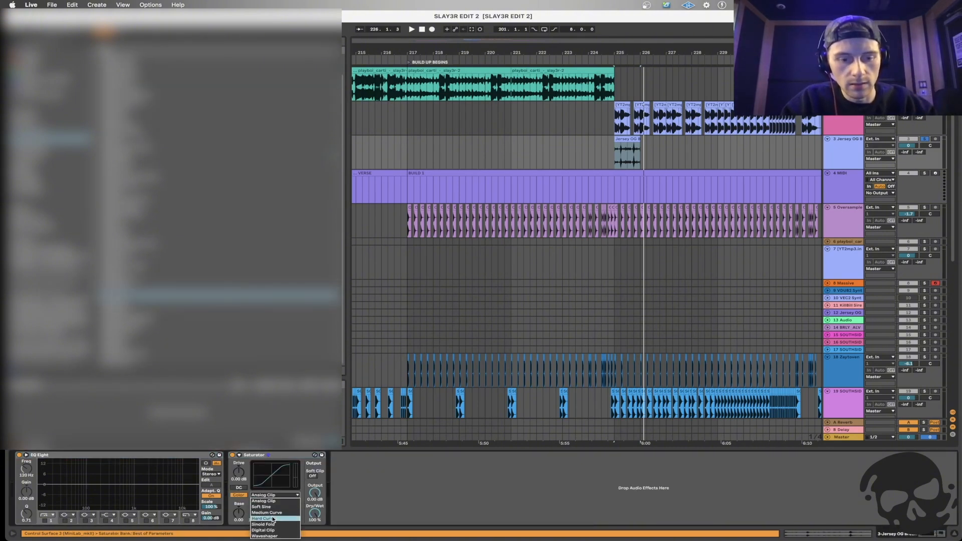
{"action": "left_click", "coordinate": [273, 519]}
Turn on the Saturator's Soft Clip and lower its Dry/Wet to about 50 % while the break plays.
{"action": "key", "text": "space"}
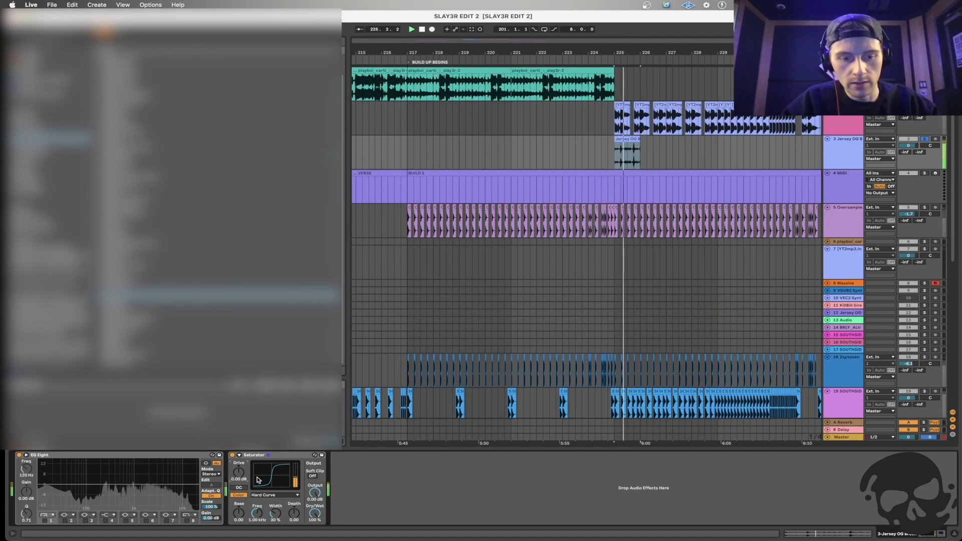
{"action": "left_click", "coordinate": [313, 476]}
{"action": "key", "text": "space"}
{"action": "key", "text": "space"}
{"action": "left_click_drag", "start_coordinate": [315, 514], "coordinate": [315, 537]}
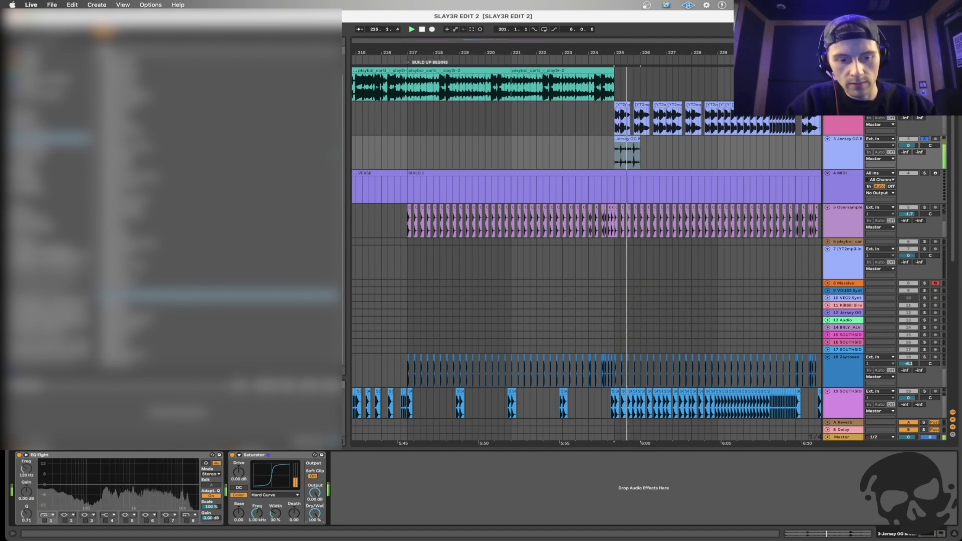
Raise the Saturator's Drive to about 4.57 dB and compare the break with the device bypassed and active.
{"action": "key", "text": "space"}
{"action": "key", "text": "space"}
{"action": "left_click_drag", "start_coordinate": [239, 474], "coordinate": [238, 466]}
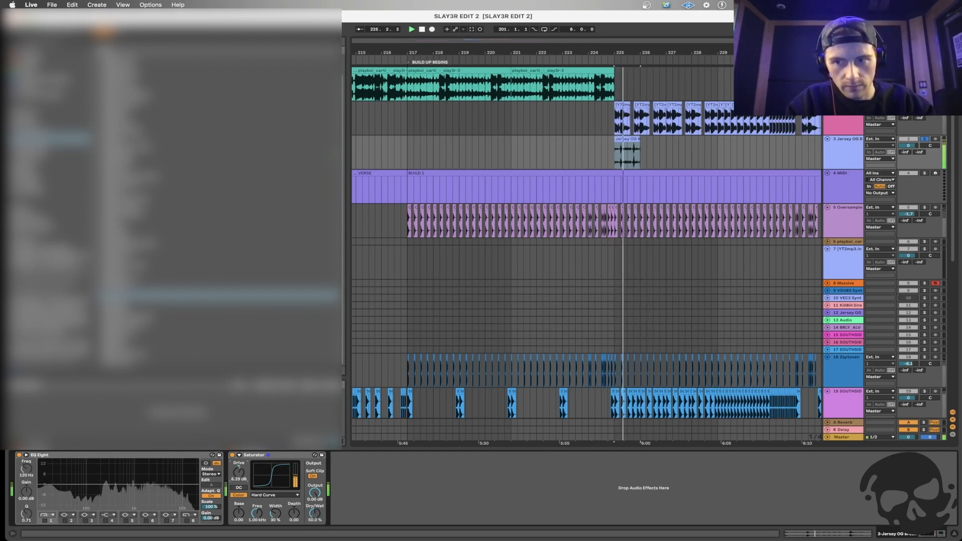
{"action": "key", "text": "space"}
{"action": "key", "text": "space"}
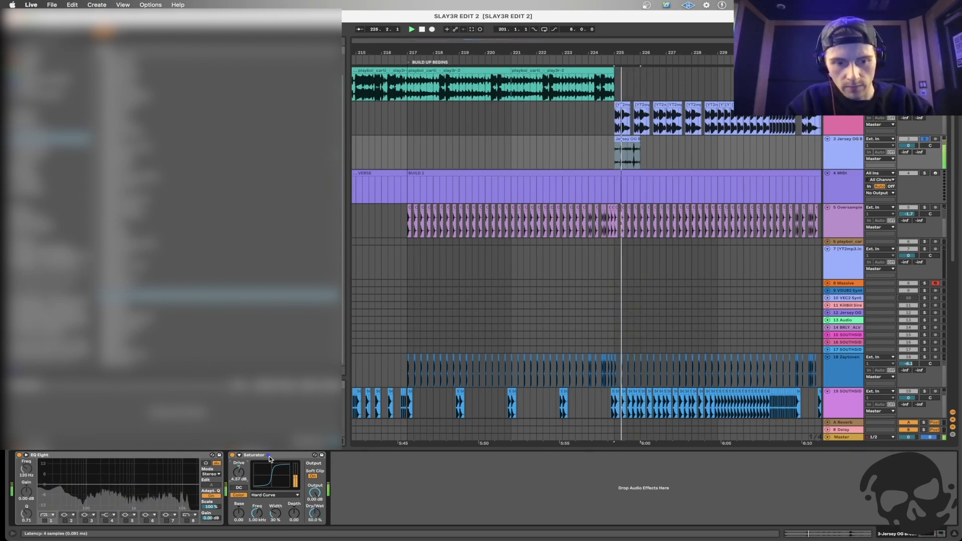
{"action": "left_click", "coordinate": [280, 456]}
{"action": "key", "text": "0"}
{"action": "key", "text": "space"}
{"action": "key", "text": "space"}
{"action": "key", "text": "0"}
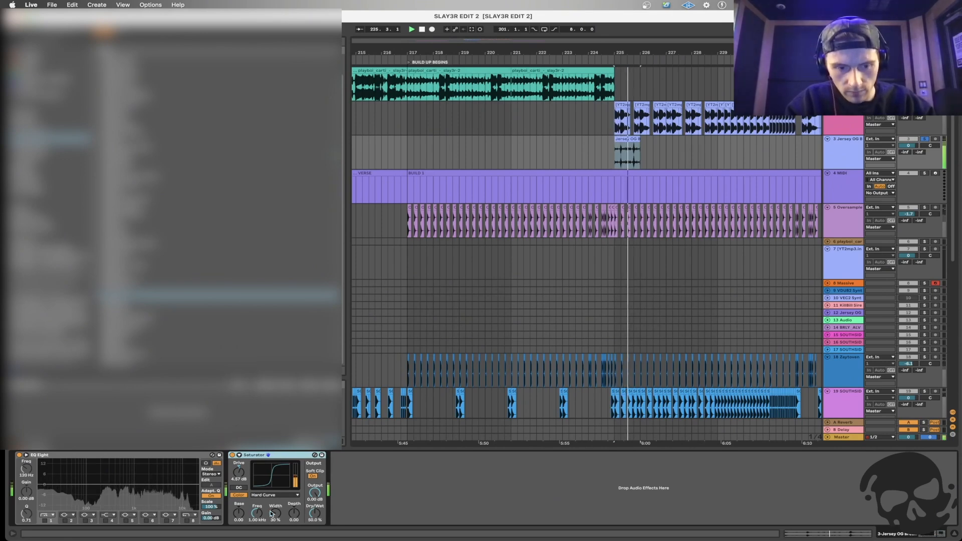
Adjust the Saturator's Freq to about 3.11 kHz while replaying the soloed break.
{"action": "key", "text": "space"}
{"action": "key", "text": "space"}
{"action": "left_click_drag", "start_coordinate": [255, 515], "coordinate": [257, 498]}
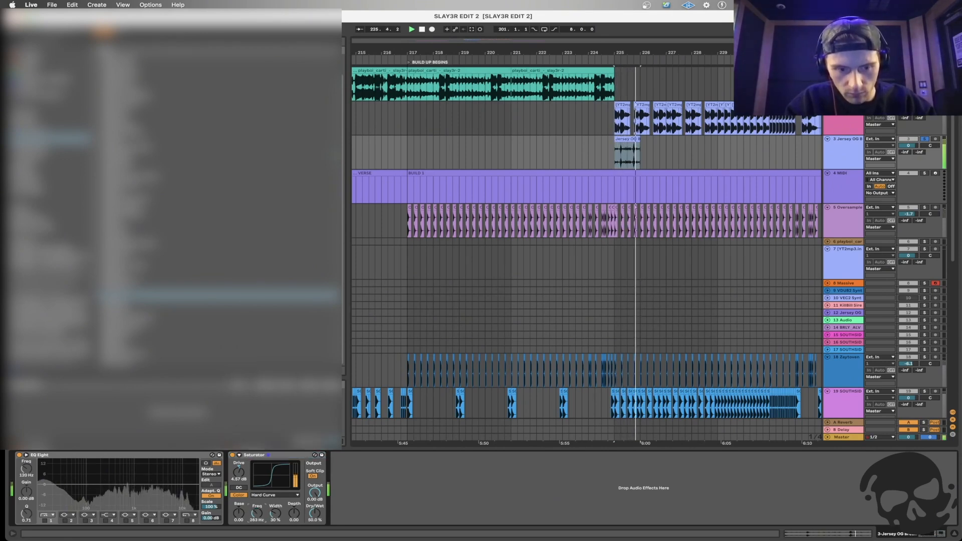
{"action": "key", "text": "space"}
{"action": "key", "text": "space"}
{"action": "left_click", "coordinate": [262, 458]}
{"action": "key", "text": "space"}
{"action": "key", "text": "space"}
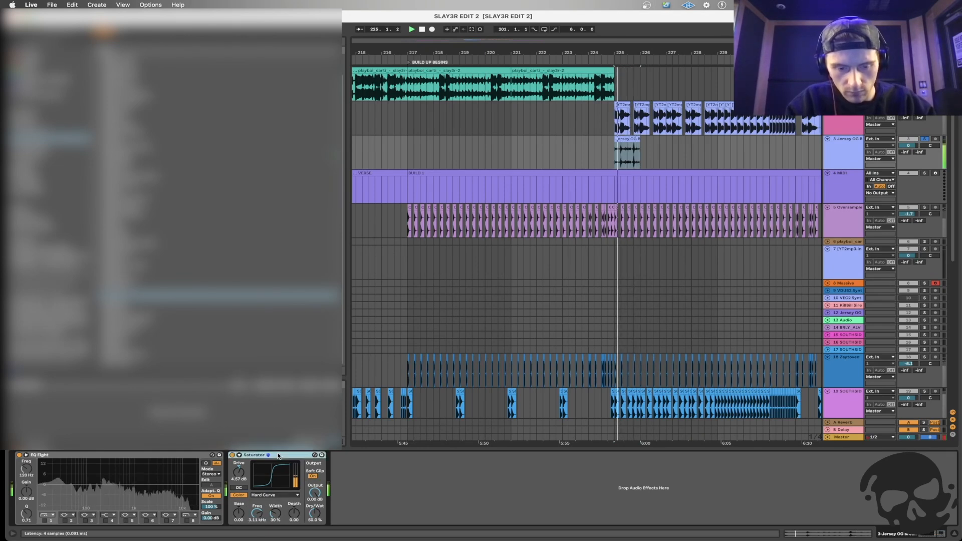
Lower the Saturator's Dry/Wet to about 36.5 % and the Jersey OG Break track's volume to about -2.4 dB.
{"action": "left_click_drag", "start_coordinate": [316, 511], "coordinate": [316, 519]}
{"action": "key", "text": "space"}
{"action": "key", "text": "space"}
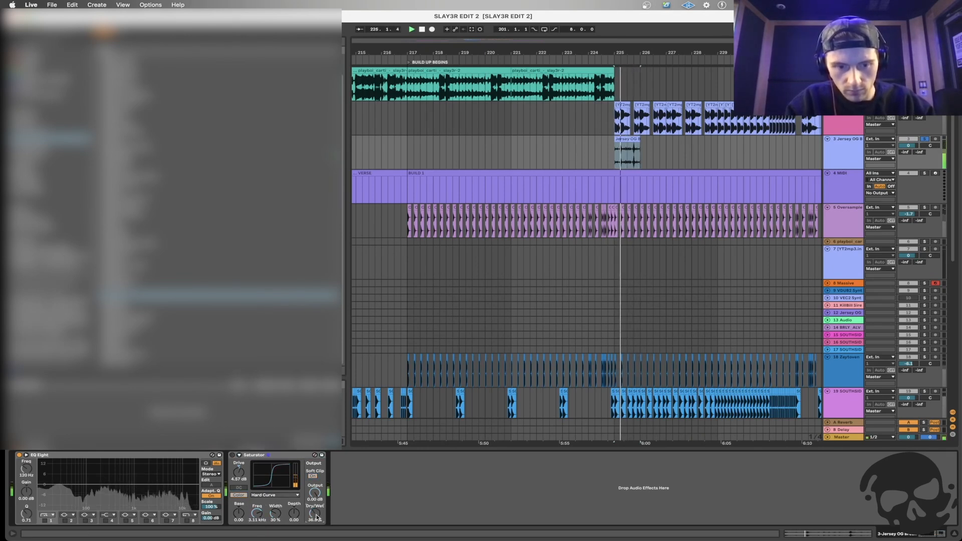
{"action": "key", "text": "space"}
{"action": "key", "text": "space"}
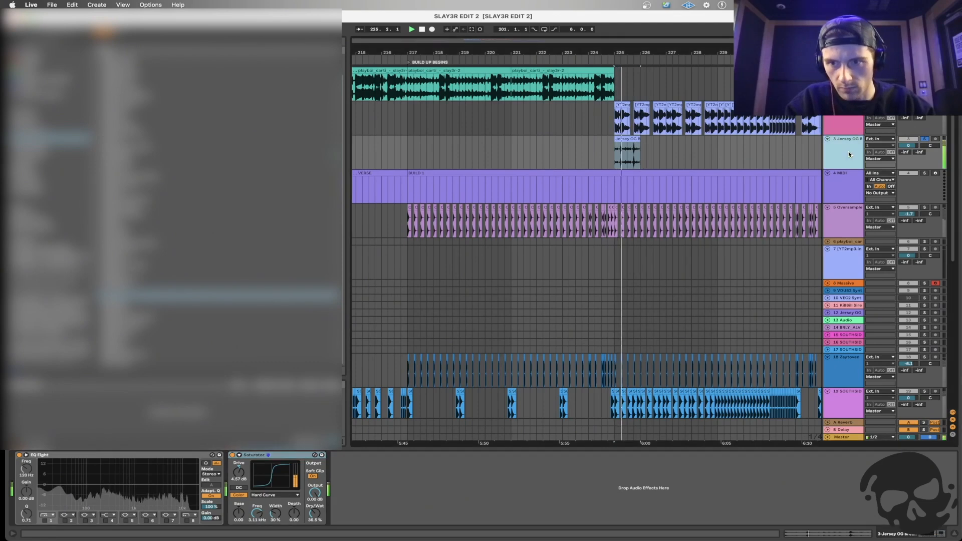
{"action": "left_click_drag", "start_coordinate": [909, 145], "coordinate": [912, 145]}
{"action": "key", "text": "space"}
{"action": "left_click", "coordinate": [623, 140]}
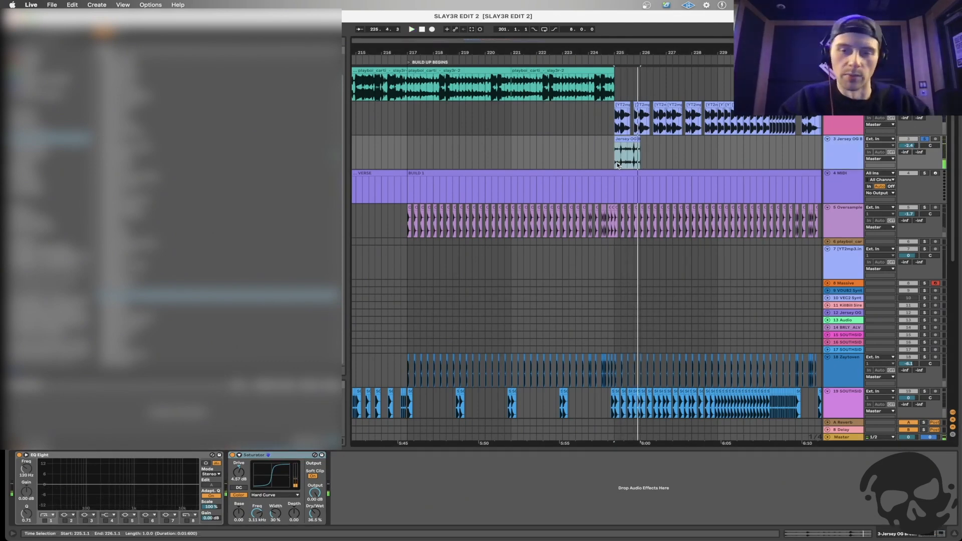
{"action": "key", "text": "plus"}
{"action": "key", "text": "plus"}
{"action": "left_click", "coordinate": [576, 163]}
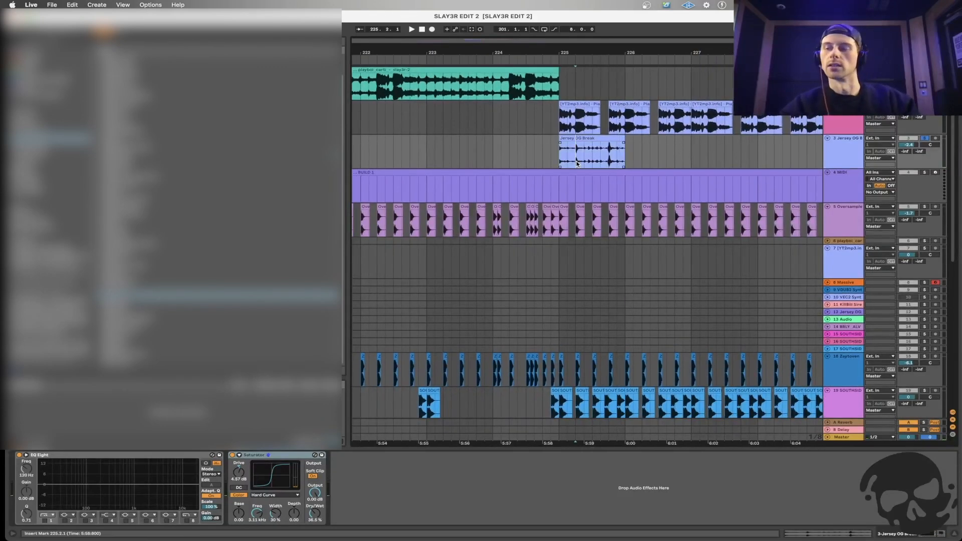
{"action": "key", "text": "Left"}
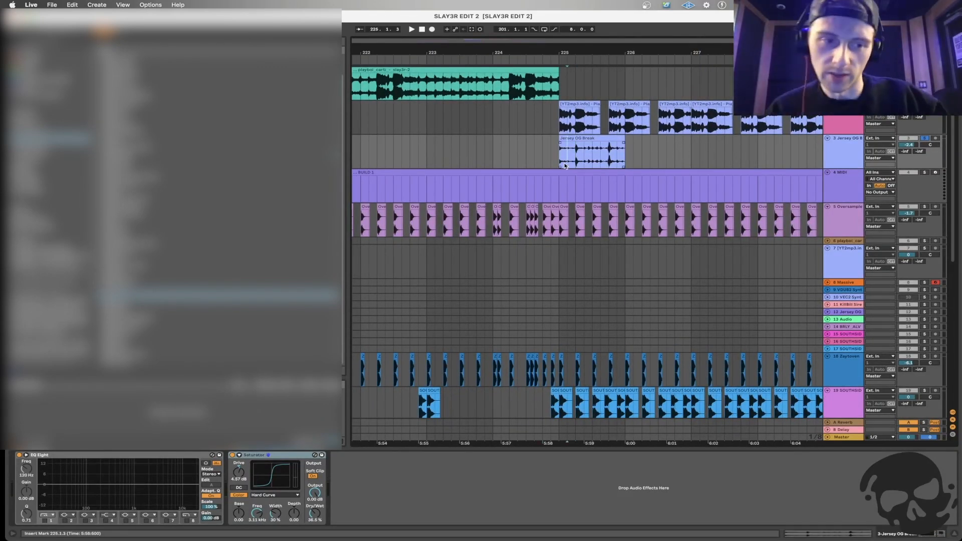
{"action": "left_click", "coordinate": [220, 295]}
{"action": "scroll", "coordinate": [216, 264], "scroll_direction": "up", "scroll_amount": 1}
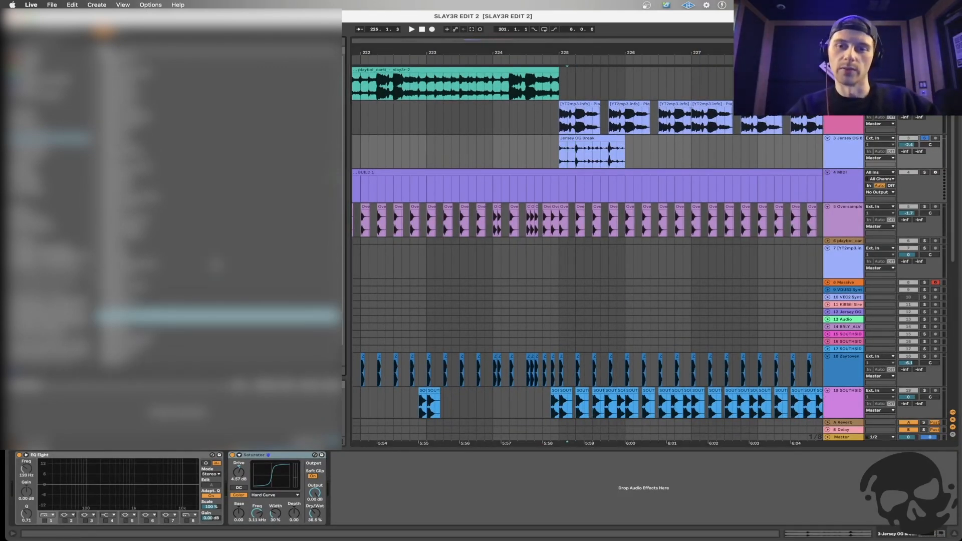
Duplicate the one-bar Jersey OG Break clip to fill bars 225 to 231, deleting the extra copy in bar 232.
{"action": "left_click", "coordinate": [585, 138]}
{"action": "scroll", "coordinate": [585, 138], "scroll_direction": "down", "scroll_amount": 5}
{"action": "scroll", "coordinate": [586, 138], "scroll_direction": "right", "scroll_amount": 2}
{"action": "key", "text": "super+d"}
{"action": "key", "text": "super+d"}
{"action": "key", "text": "super+d"}
{"action": "key", "text": "super+d"}
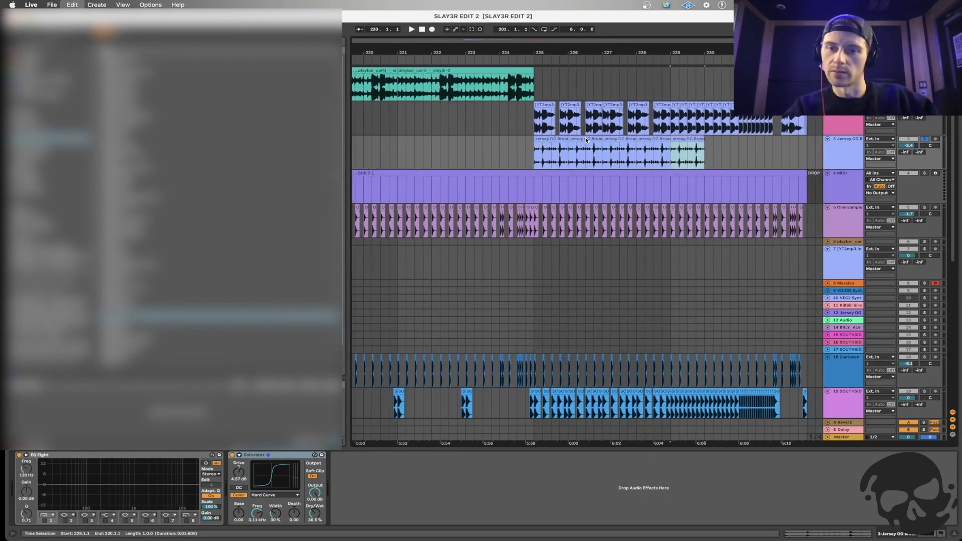
{"action": "key", "text": "super+d"}
{"action": "key", "text": "super+d"}
{"action": "key", "text": "super+d"}
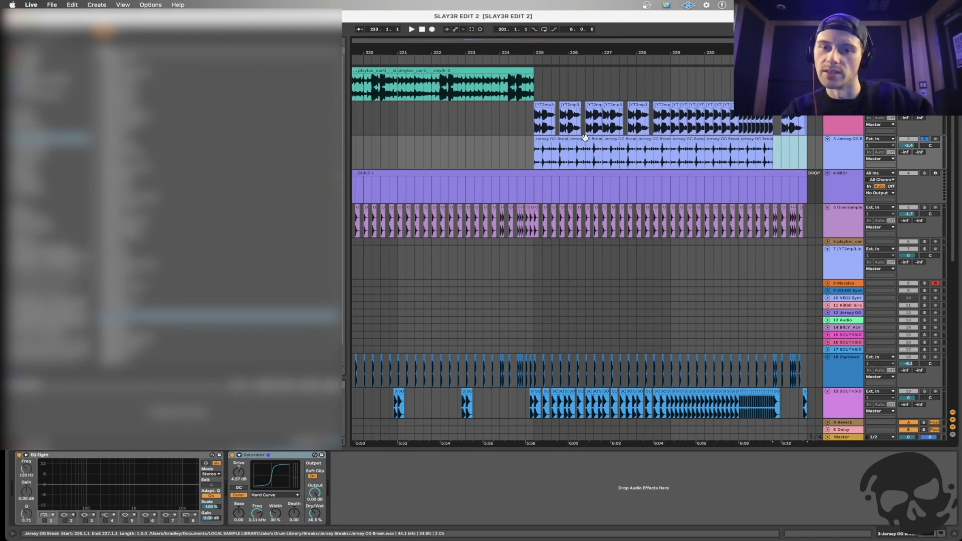
{"action": "key", "text": "Delete"}
Play the full mix from just before bar 225 with the Jersey OG Break track unsoloed.
{"action": "left_click", "coordinate": [509, 160]}
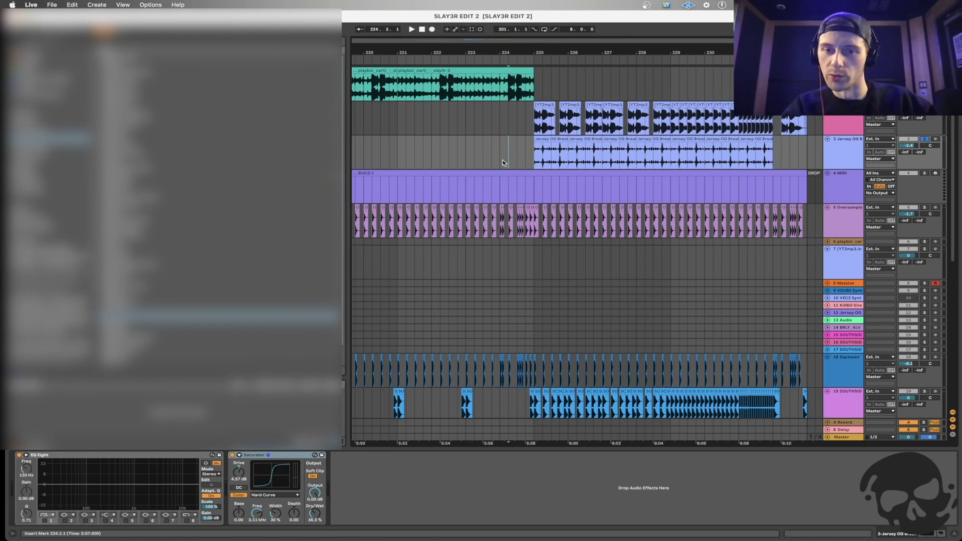
{"action": "left_click", "coordinate": [503, 161]}
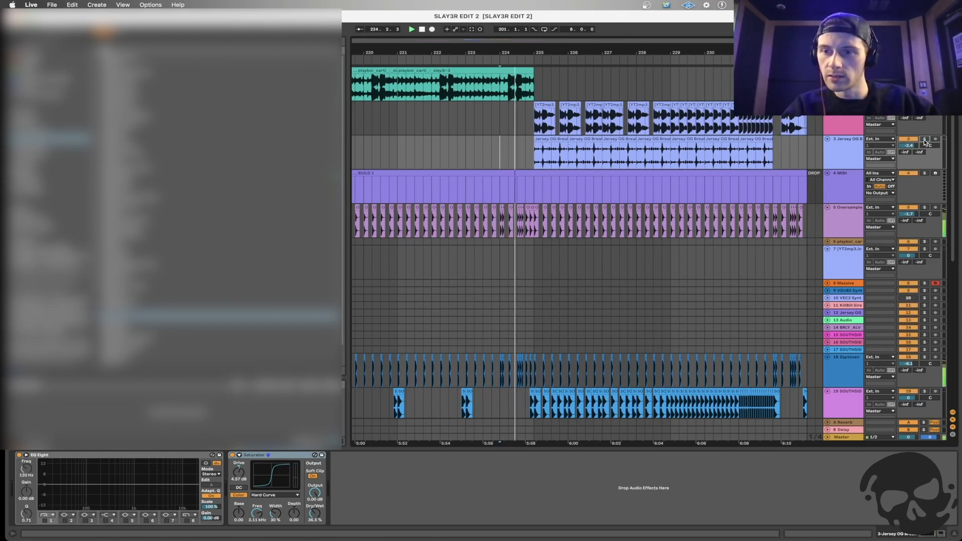
{"action": "left_click", "coordinate": [832, 147]}
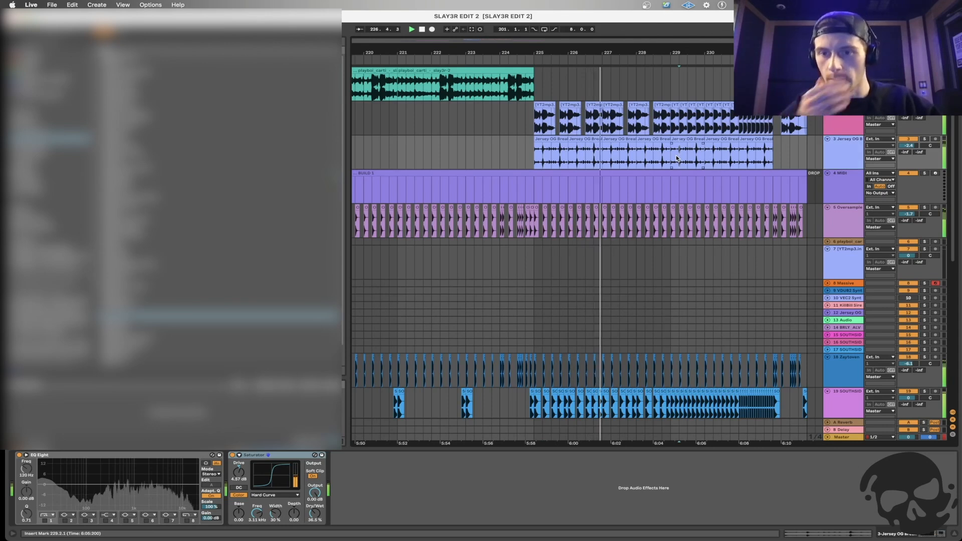
Solo the Jersey OG Break track, select all its clips and try a coarse transposition of -3 st.
{"action": "left_click", "coordinate": [535, 160]}
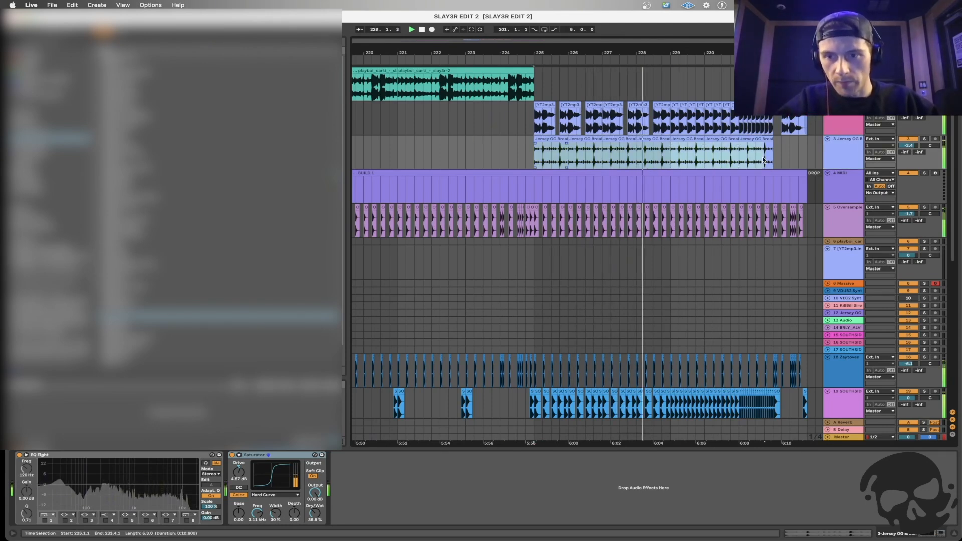
{"action": "left_click", "coordinate": [925, 140]}
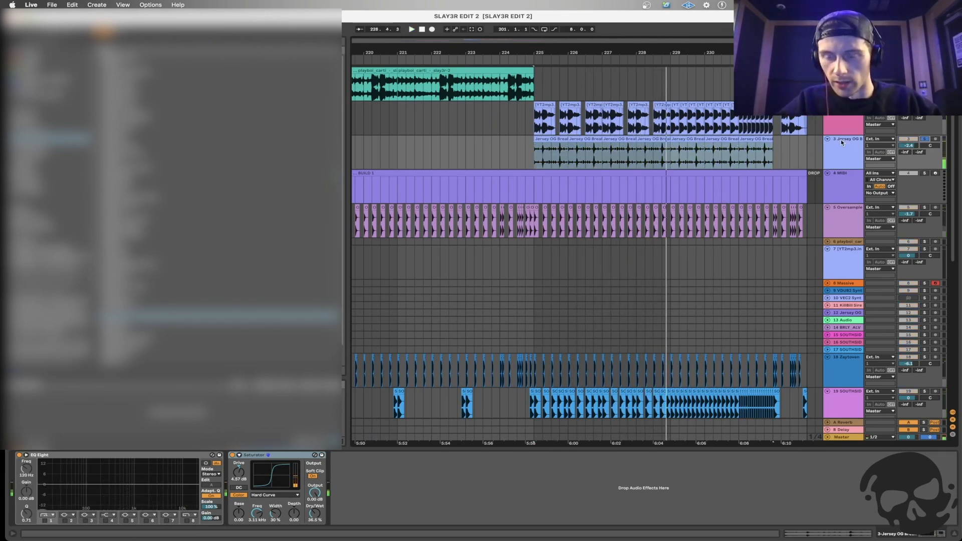
{"action": "left_click_drag", "start_coordinate": [770, 166], "coordinate": [581, 147]}
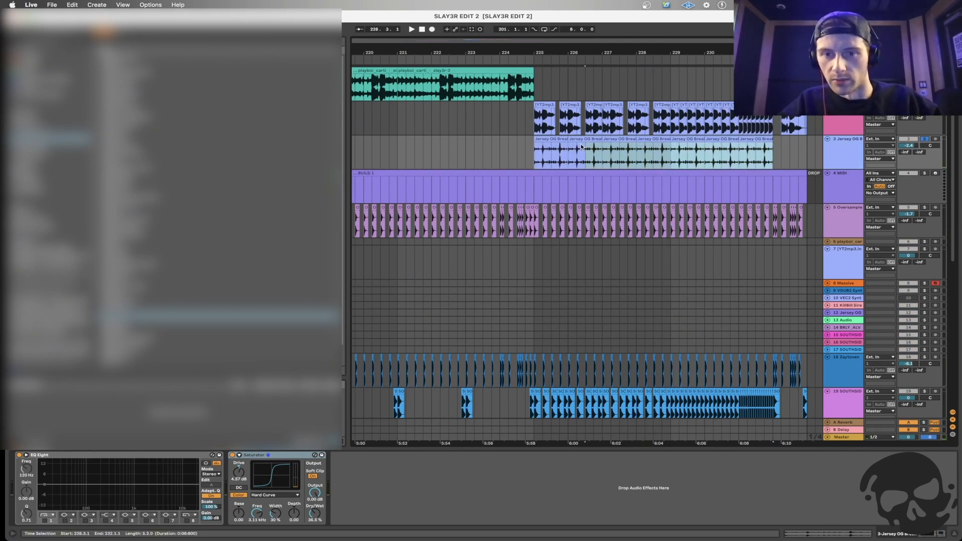
{"action": "left_click", "coordinate": [818, 534]}
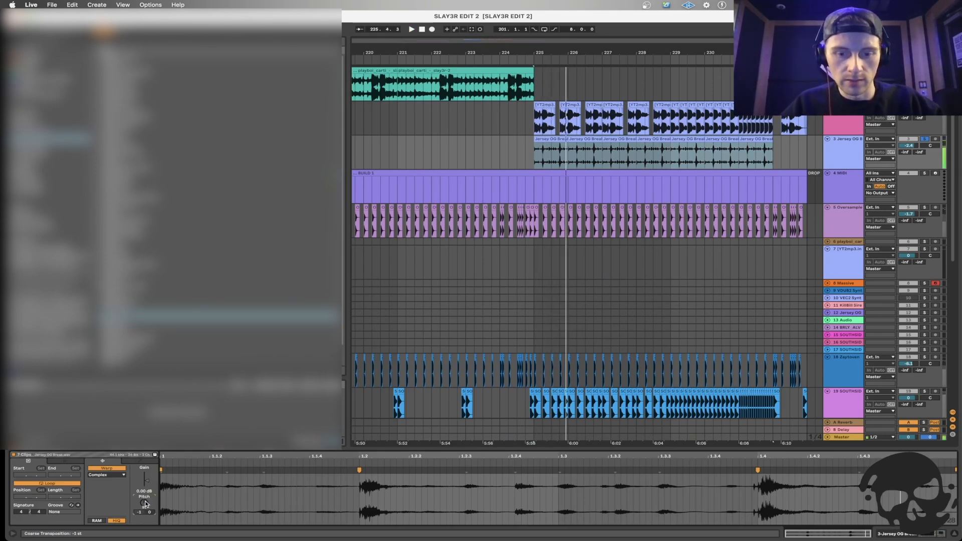
Replay the break repeatedly from beat 225.2 and examine its hits against the claps and kicks up close.
{"action": "left_click", "coordinate": [543, 160]}
{"action": "scroll", "coordinate": [543, 162], "scroll_direction": "up", "scroll_amount": 10}
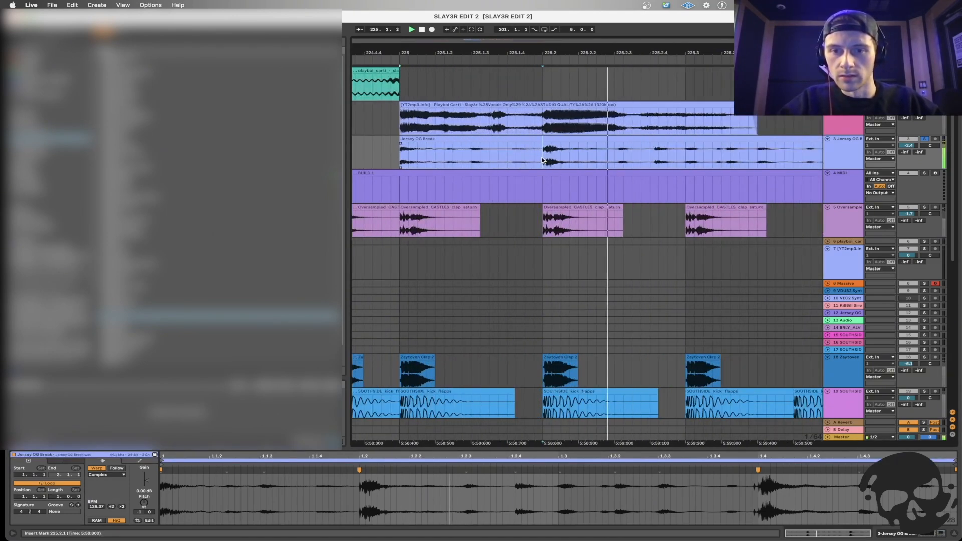
{"action": "key", "text": "space"}
{"action": "key", "text": "space"}
{"action": "key", "text": "space"}
{"action": "key", "text": "space"}
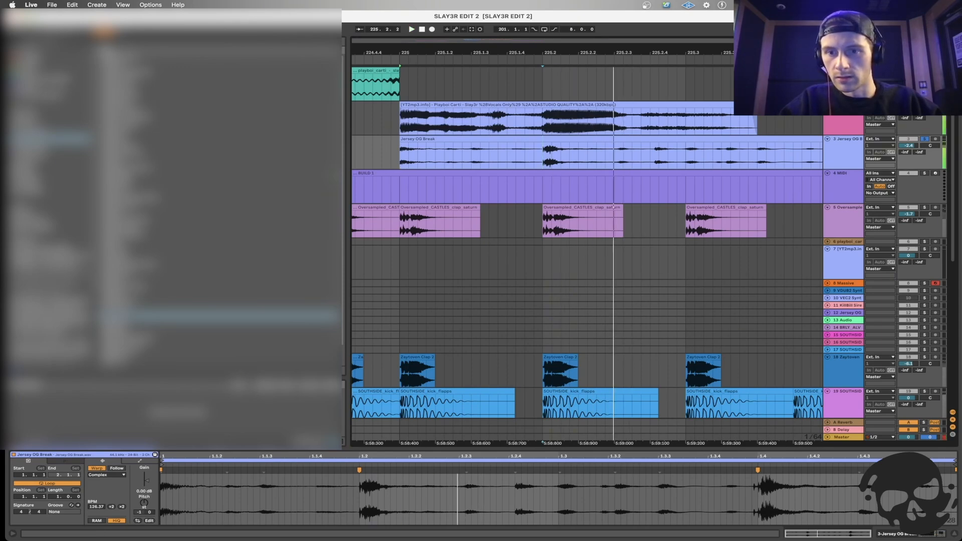
{"action": "key", "text": "space"}
{"action": "left_click", "coordinate": [732, 186]}
{"action": "scroll", "coordinate": [732, 186], "scroll_direction": "down", "scroll_amount": 5}
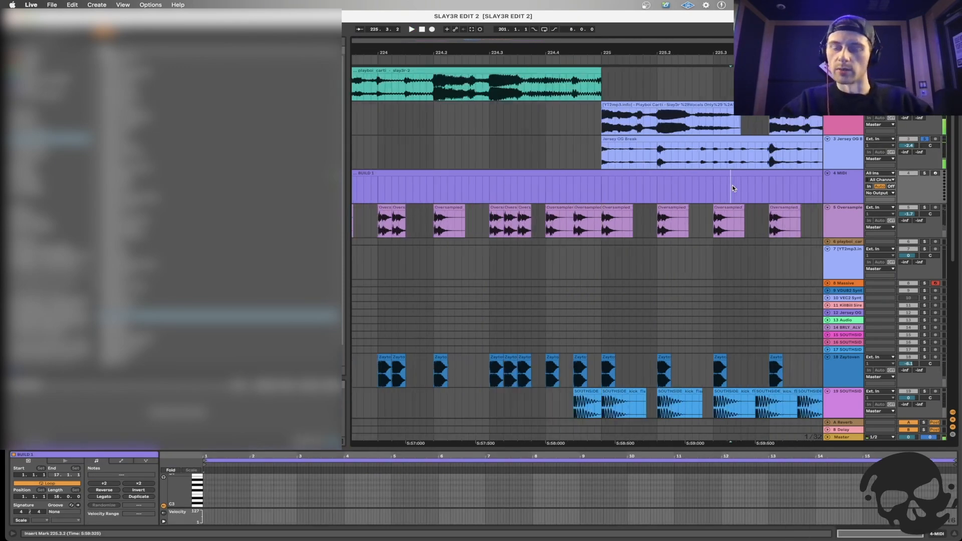
Duplicate the Jersey OG Break section starting at bar 225 so the clips run up to the drop at bar 233.
{"action": "left_click", "coordinate": [648, 151]}
{"action": "scroll", "coordinate": [647, 151], "scroll_direction": "down", "scroll_amount": 8}
{"action": "scroll", "coordinate": [591, 145], "scroll_direction": "right", "scroll_amount": 2}
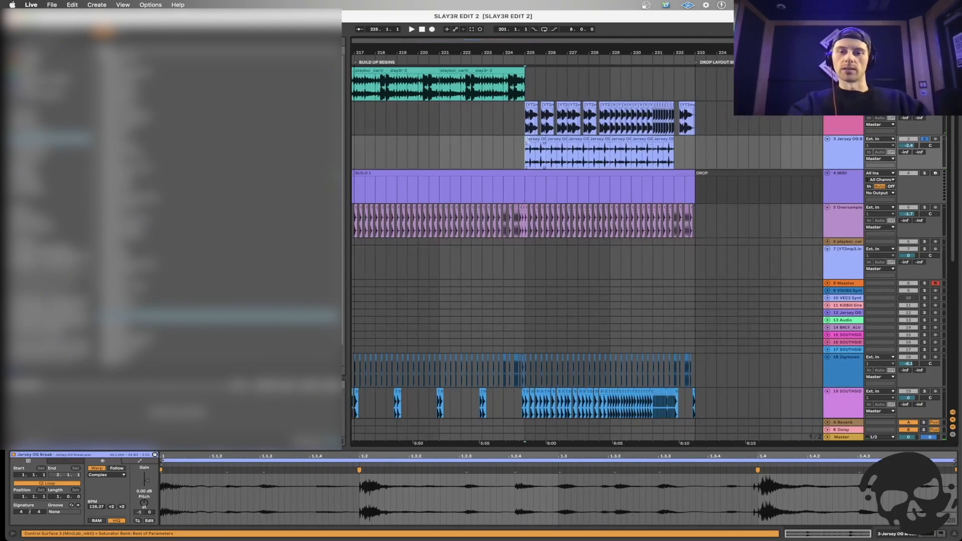
{"action": "scroll", "coordinate": [527, 139], "scroll_direction": "right", "scroll_amount": 1}
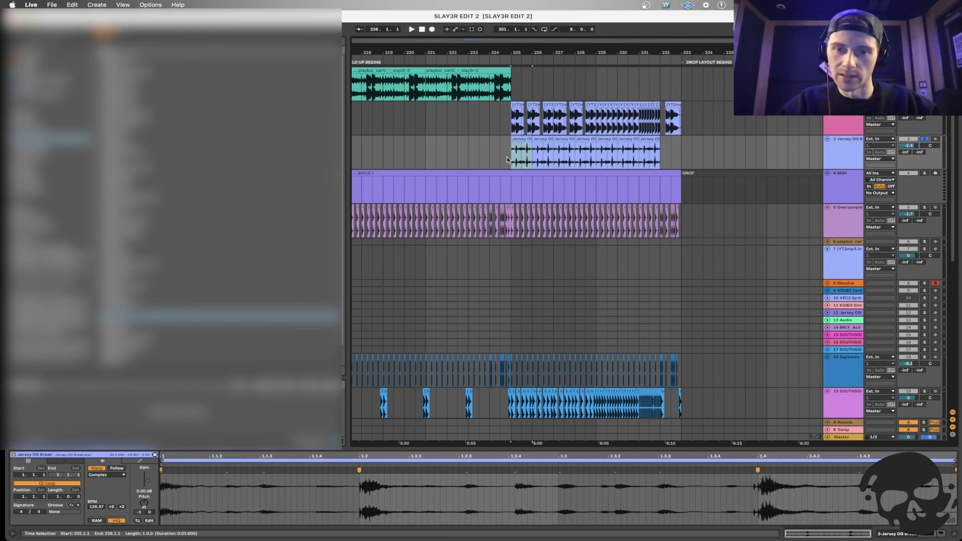
{"action": "key", "text": "space"}
{"action": "left_click_drag", "start_coordinate": [510, 160], "coordinate": [614, 159]}
{"action": "key", "text": "super+d"}
Duplicate a one-beat slice of the Jersey OG Break three times to fill the beats up to bar 230.
{"action": "left_click", "coordinate": [597, 158]}
{"action": "key", "text": "plus"}
{"action": "key", "text": "plus"}
{"action": "key", "text": "plus"}
{"action": "key", "text": "minus"}
{"action": "key", "text": "minus"}
{"action": "key", "text": "super+d"}
{"action": "key", "text": "super+d"}
{"action": "key", "text": "super+d"}
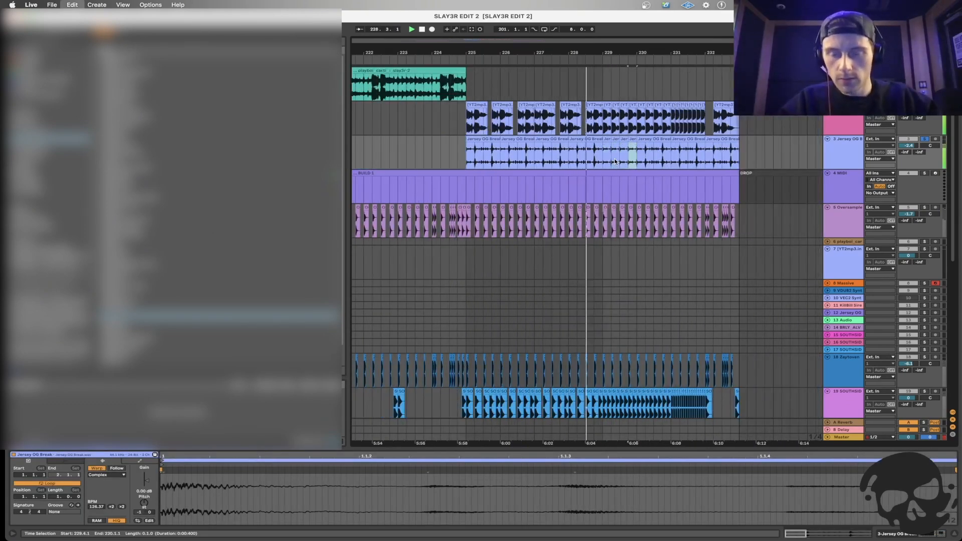
Duplicate the one-beat Jersey OG Break slice eight more times so the repeats run up to bar 232.
{"action": "key", "text": "super+d"}
{"action": "key", "text": "super+d"}
{"action": "key", "text": "super+d"}
{"action": "key", "text": "super+d"}
{"action": "key", "text": "super+d"}
{"action": "key", "text": "super+d"}
{"action": "key", "text": "super+d"}
{"action": "key", "text": "super+d"}
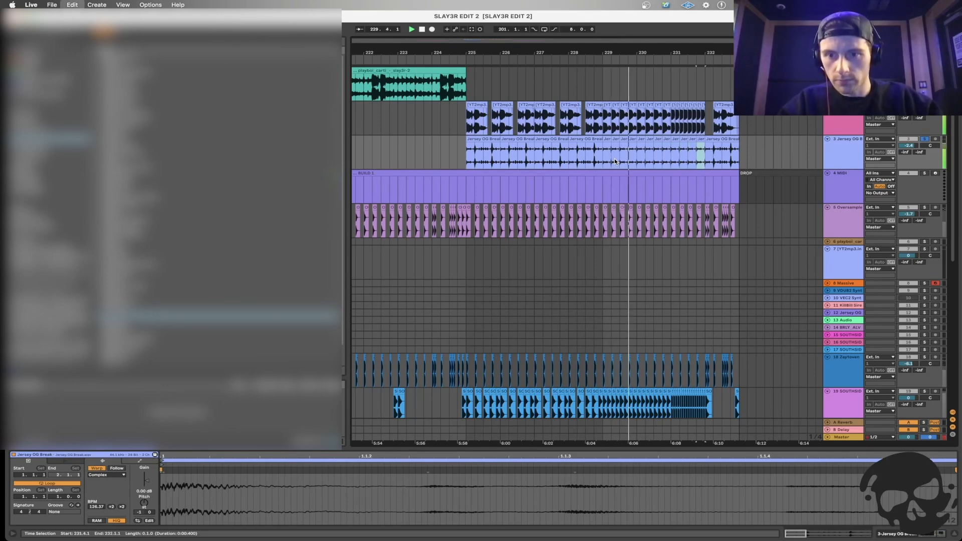
Copy the sixteenth-note hit at beat 228.4 of the Jersey OG Break to 230.4.3 and duplicate it once, leading into bar 231.
{"action": "left_click", "coordinate": [671, 160]}
{"action": "key", "text": "plus"}
{"action": "key", "text": "plus"}
{"action": "key", "text": "plus"}
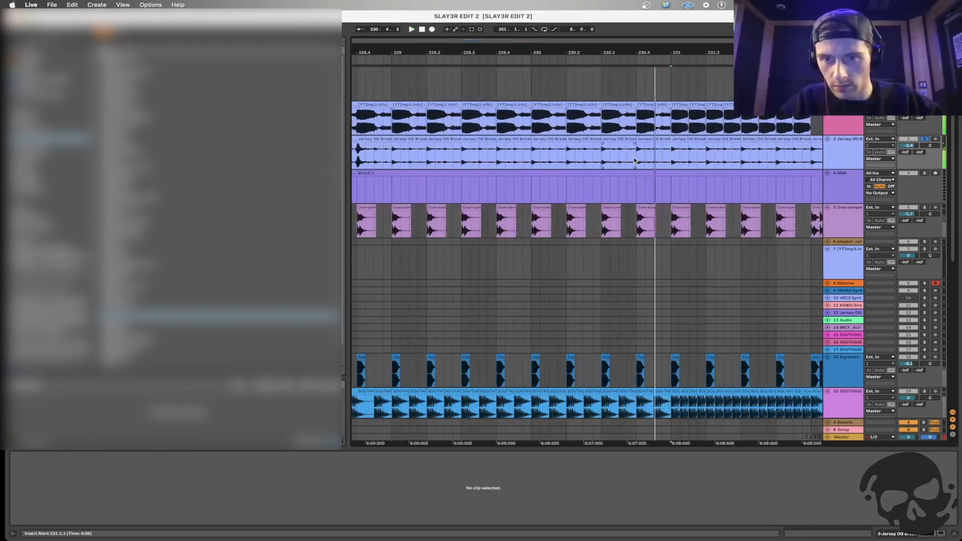
{"action": "key", "text": "minus"}
{"action": "left_click_drag", "start_coordinate": [511, 154], "coordinate": [517, 154]}
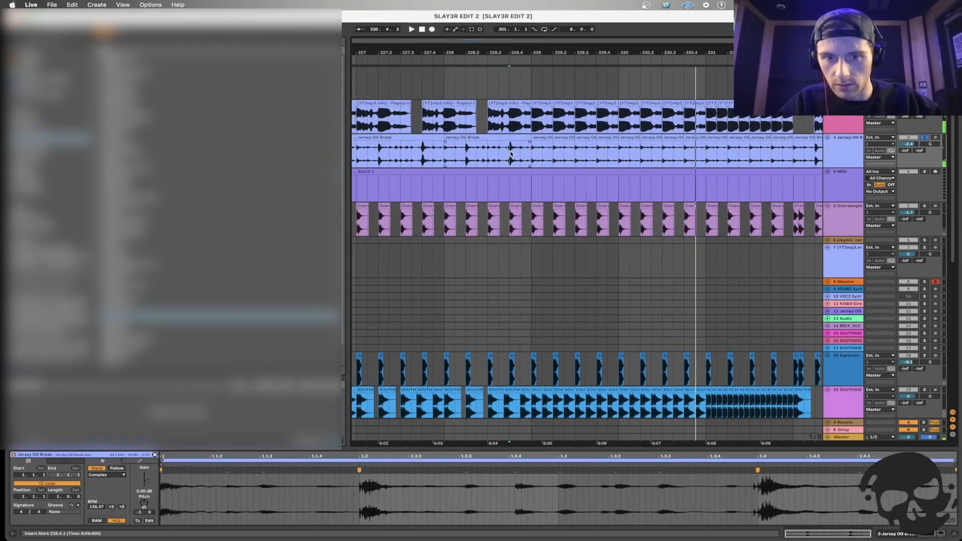
{"action": "left_click", "coordinate": [695, 162]}
{"action": "key", "text": "super+v"}
{"action": "key", "text": "plus"}
{"action": "left_click_drag", "start_coordinate": [693, 160], "coordinate": [700, 159]}
{"action": "key", "text": "super+d"}
{"action": "left_click", "coordinate": [630, 158]}
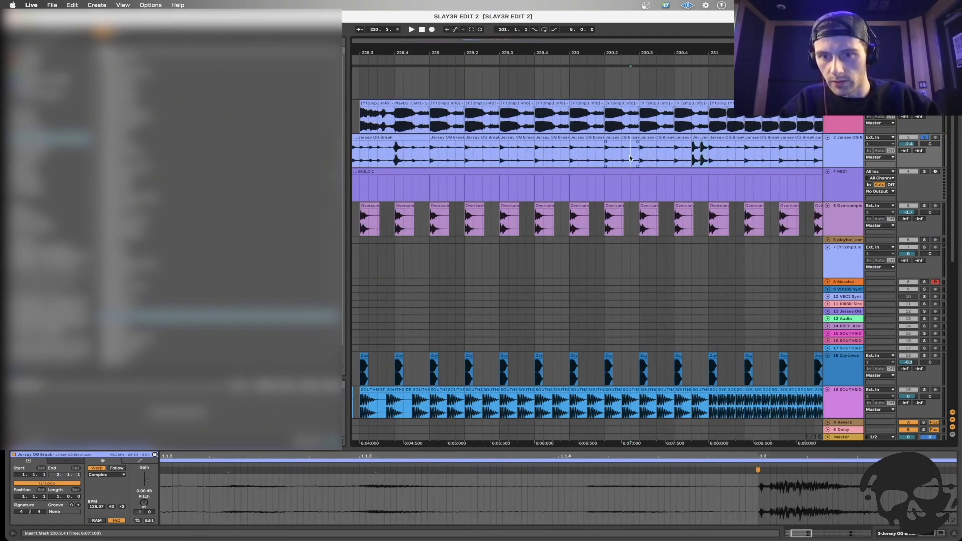
{"action": "key", "text": "space"}
Duplicate the half-beat Jersey OG Break slice at 231.1.1 seven times to fill bar 231.
{"action": "scroll", "coordinate": [631, 158], "scroll_direction": "right", "scroll_amount": 3}
{"action": "key", "text": "minus"}
{"action": "left_click_drag", "start_coordinate": [594, 156], "coordinate": [599, 156]}
{"action": "key", "text": "space"}
{"action": "key", "text": "space"}
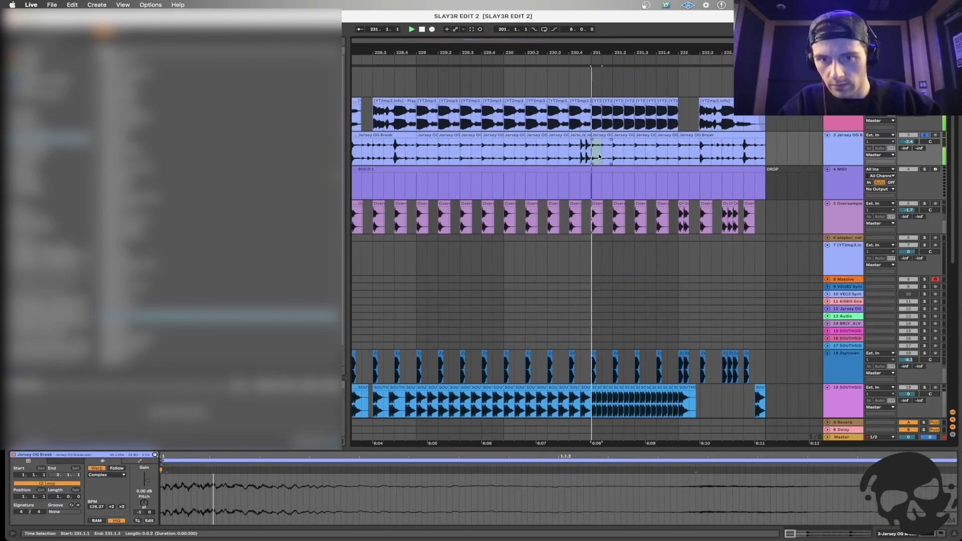
{"action": "key", "text": "super+d"}
{"action": "key", "text": "super+d"}
{"action": "key", "text": "super+d"}
{"action": "key", "text": "super+d"}
{"action": "key", "text": "super+d"}
{"action": "key", "text": "super+d"}
{"action": "key", "text": "super+d"}
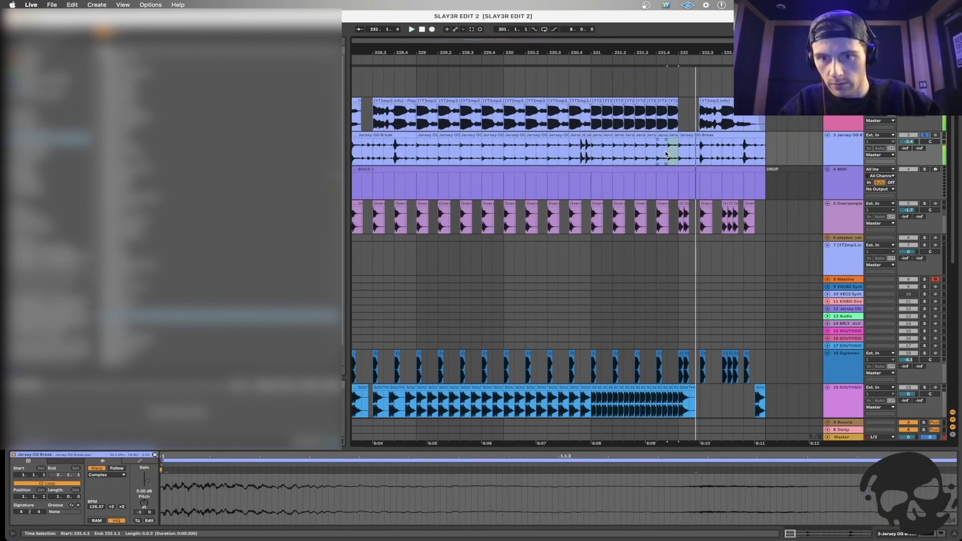
Play back the Jersey OG Break from beat 230.3 and examine the slices leading up to bar 232.
{"action": "key", "text": "space"}
{"action": "left_click", "coordinate": [660, 156]}
{"action": "key", "text": "plus"}
{"action": "left_click_drag", "start_coordinate": [659, 156], "coordinate": [665, 155]}
{"action": "left_click", "coordinate": [516, 157]}
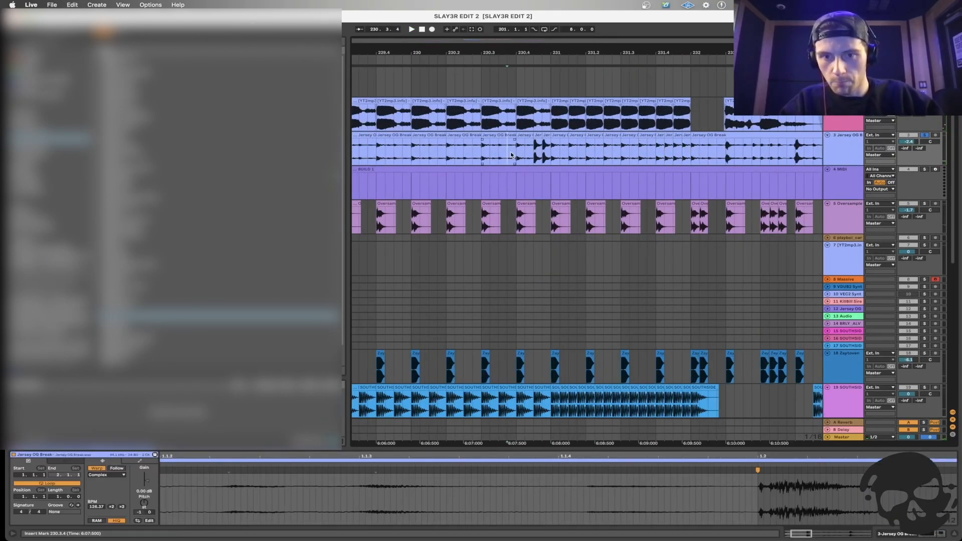
{"action": "key", "text": "space"}
{"action": "left_click", "coordinate": [551, 157]}
{"action": "key", "text": "minus"}
{"action": "key", "text": "minus"}
{"action": "key", "text": "minus"}
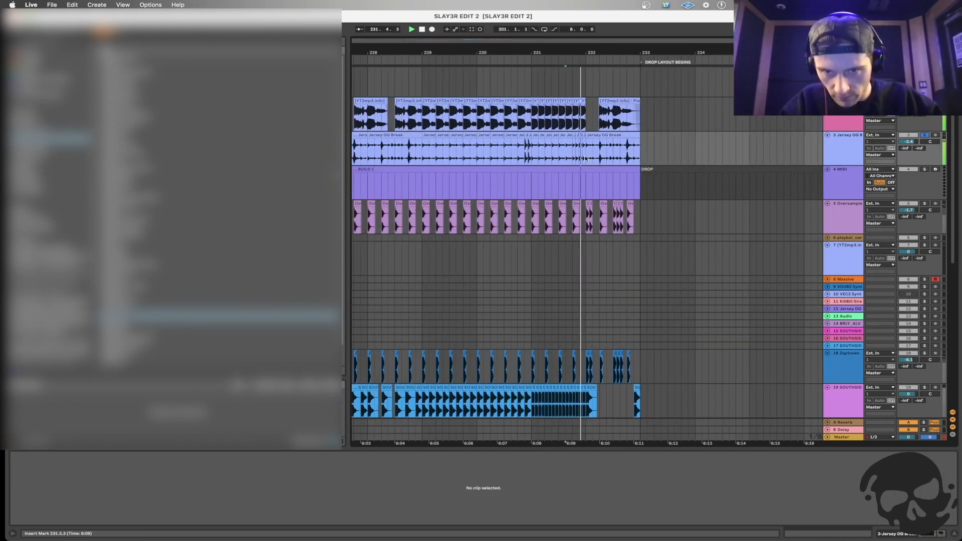
Delete the Jersey OG Break audio between bars 232 and 233, just before the drop.
{"action": "left_click_drag", "start_coordinate": [594, 156], "coordinate": [624, 156]}
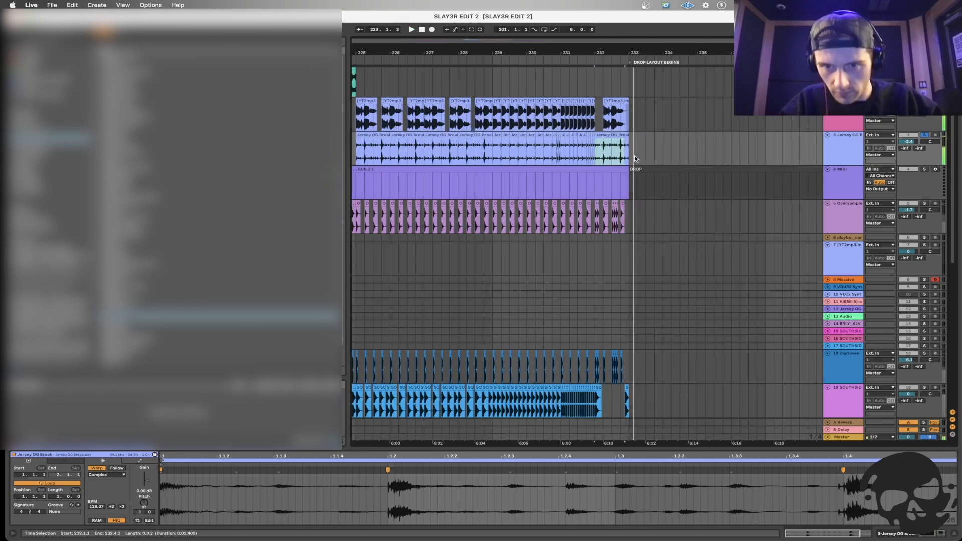
{"action": "left_click", "coordinate": [627, 152]}
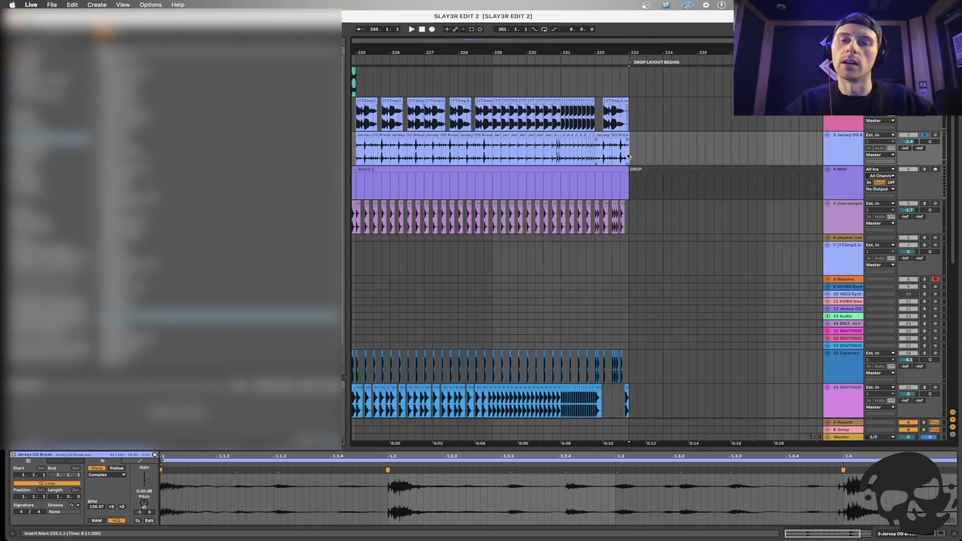
{"action": "left_click_drag", "start_coordinate": [627, 153], "coordinate": [591, 154]}
{"action": "key", "text": "Delete"}
Unsolo the Jersey OG Break track and play the full build-up from bar 224.
{"action": "key", "text": "minus"}
{"action": "key", "text": "minus"}
{"action": "key", "text": "minus"}
{"action": "scroll", "coordinate": [594, 157], "scroll_direction": "left", "scroll_amount": 1}
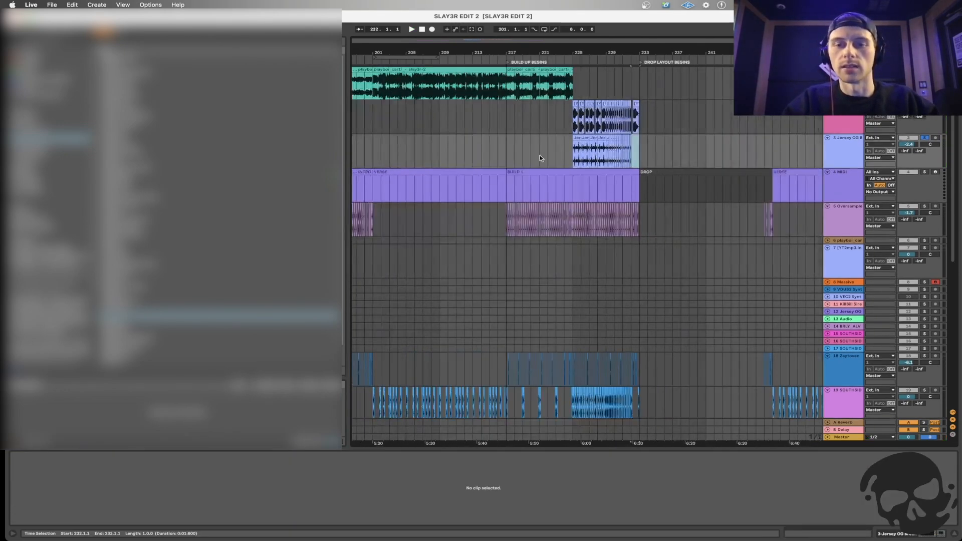
{"action": "left_click", "coordinate": [564, 156]}
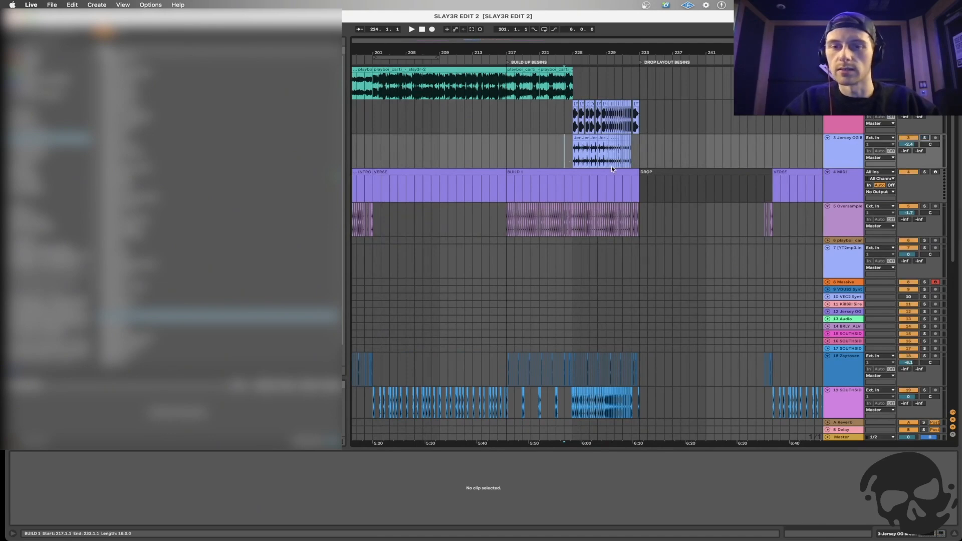
{"action": "key", "text": "space"}
{"action": "scroll", "coordinate": [569, 162], "scroll_direction": "down", "scroll_amount": 1}
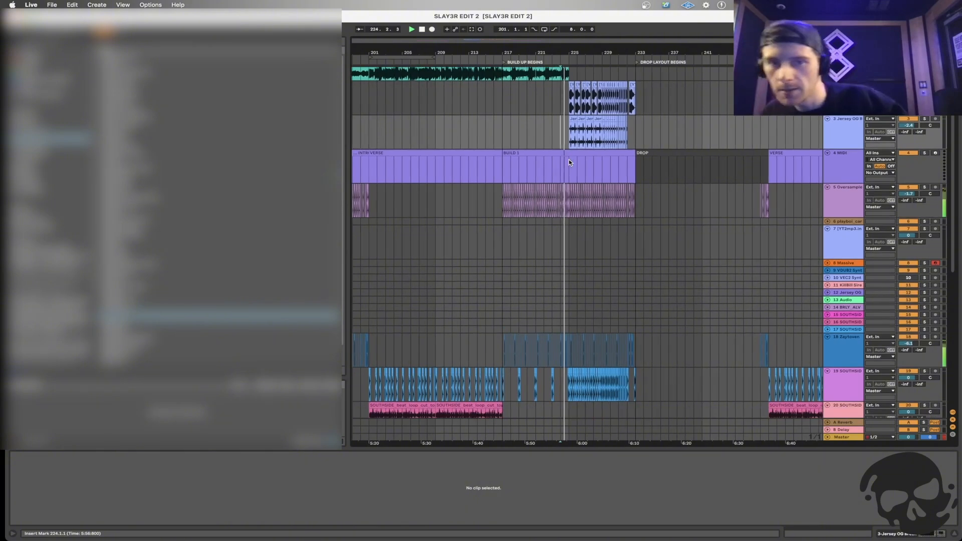
{"action": "scroll", "coordinate": [570, 160], "scroll_direction": "up", "scroll_amount": 1}
{"action": "left_click", "coordinate": [569, 139]}
{"action": "scroll", "coordinate": [569, 140], "scroll_direction": "up", "scroll_amount": 1}
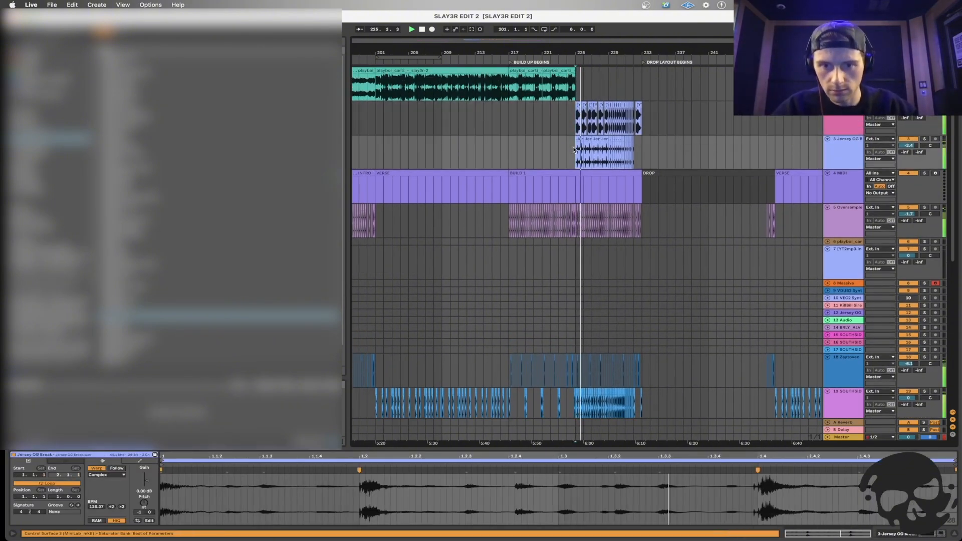
Raise the Jersey OG Break track's volume to -1.7 dB.
{"action": "left_click", "coordinate": [880, 159]}
{"action": "left_click", "coordinate": [847, 152]}
{"action": "left_click", "coordinate": [847, 152]}
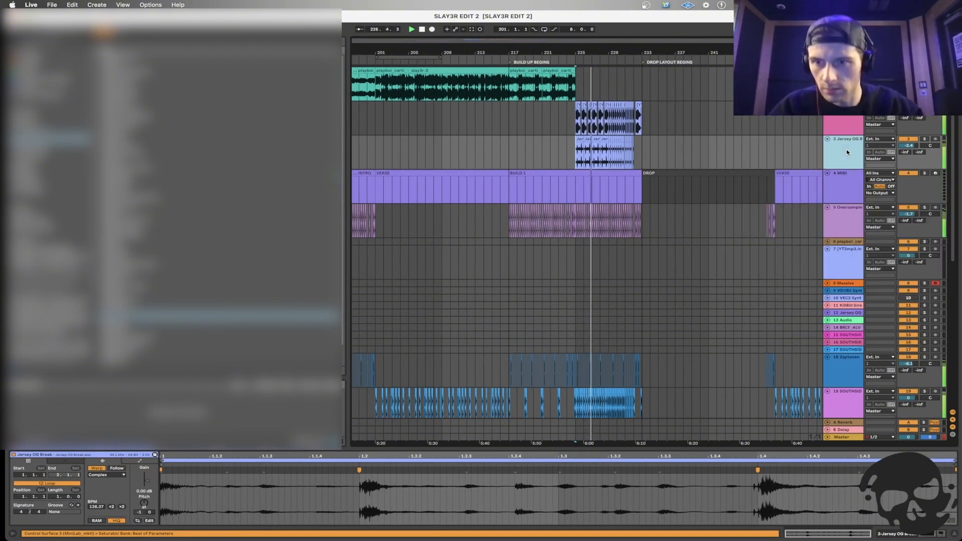
{"action": "left_click_drag", "start_coordinate": [908, 146], "coordinate": [908, 145]}
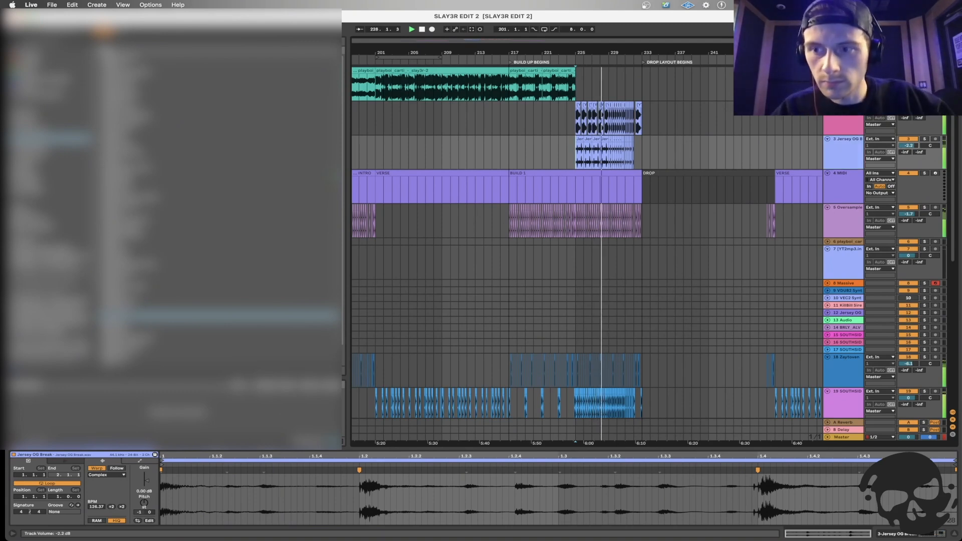
{"action": "left_click", "coordinate": [604, 161]}
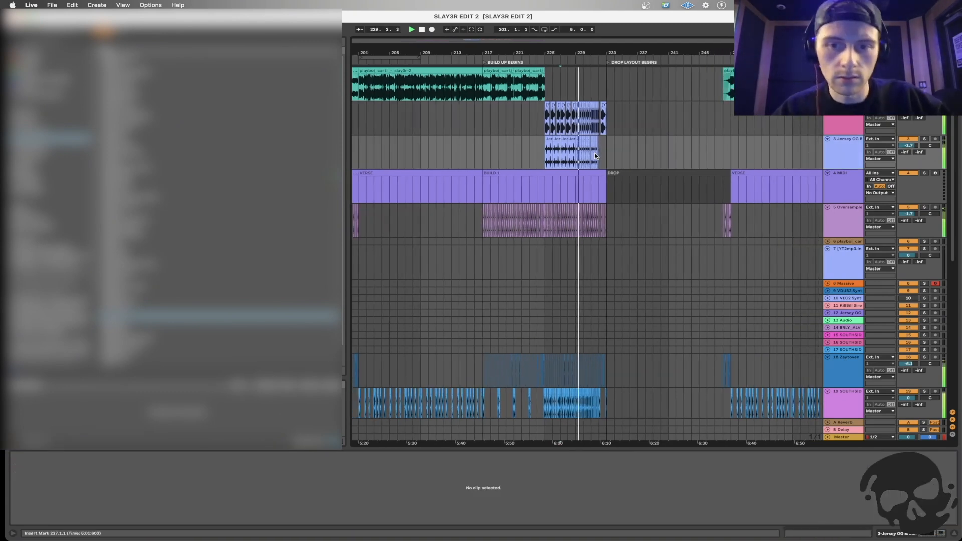
Listen to the build-up through to the drop and look over the lower tracks around bar 225.
{"action": "key", "text": "plus"}
{"action": "key", "text": "plus"}
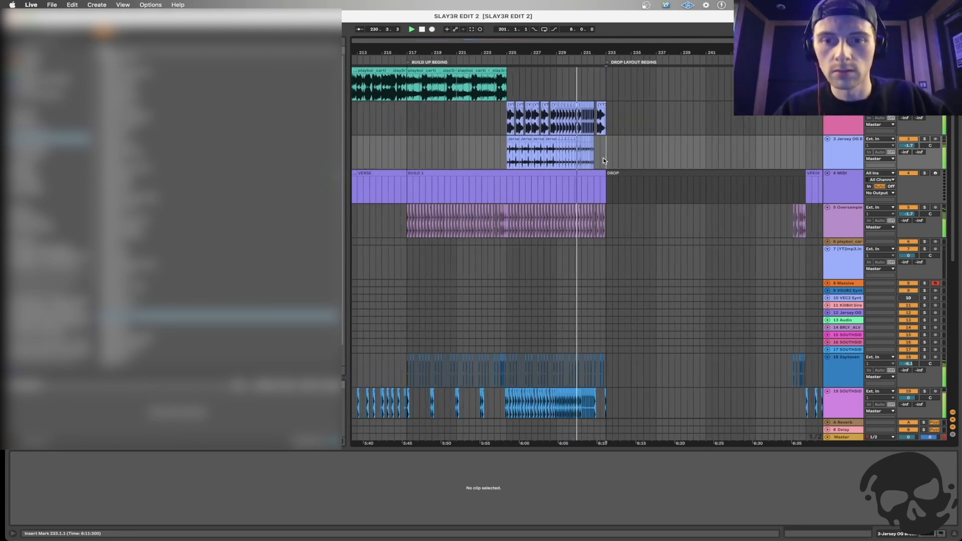
{"action": "left_click_drag", "start_coordinate": [604, 160], "coordinate": [539, 161]}
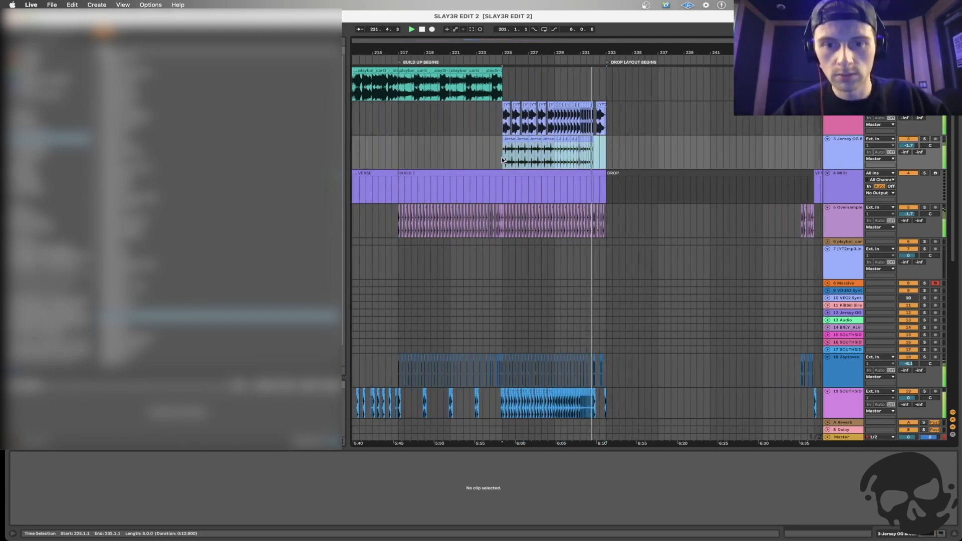
{"action": "left_click", "coordinate": [501, 159]}
{"action": "scroll", "coordinate": [501, 159], "scroll_direction": "down", "scroll_amount": 1}
{"action": "left_click", "coordinate": [497, 163]}
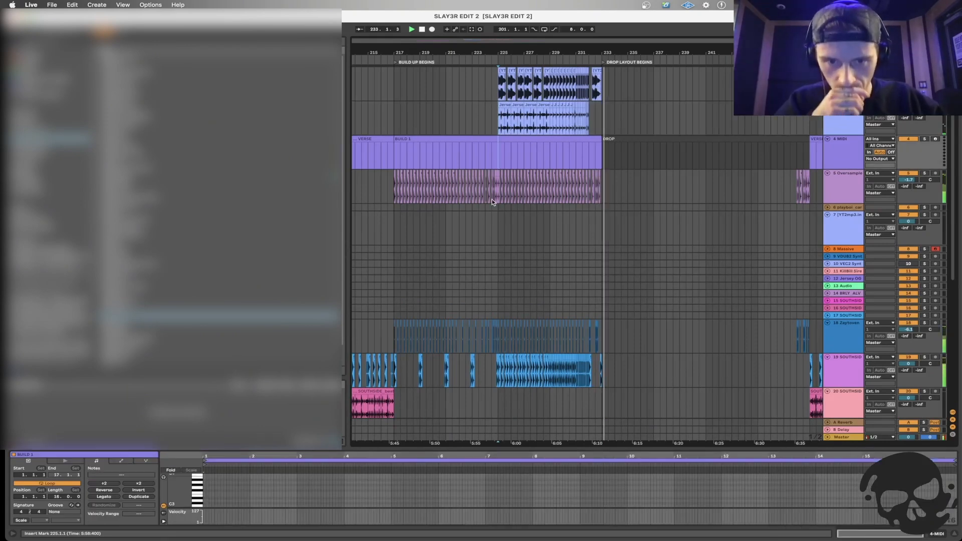
{"action": "left_click", "coordinate": [493, 200]}
{"action": "left_click", "coordinate": [479, 228]}
{"action": "key", "text": "space"}
{"action": "scroll", "coordinate": [479, 227], "scroll_direction": "down", "scroll_amount": 2}
{"action": "key", "text": "space"}
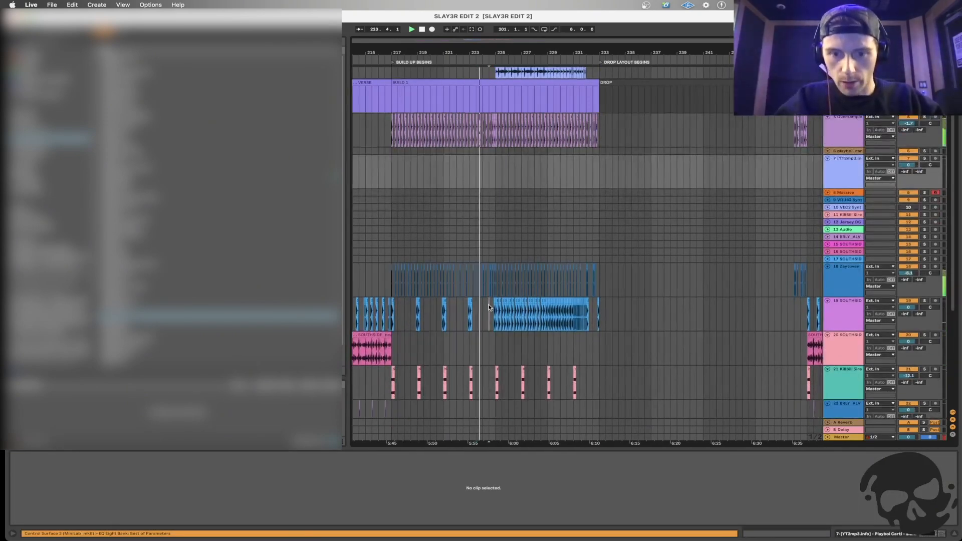
Move the SOUTHSIDE kick clips between bars 225 and 232 onto a new audio track directly below.
{"action": "left_click", "coordinate": [505, 327]}
{"action": "key", "text": "plus"}
{"action": "key", "text": "plus"}
{"action": "scroll", "coordinate": [504, 328], "scroll_direction": "down", "scroll_amount": 1}
{"action": "scroll", "coordinate": [504, 328], "scroll_direction": "down", "scroll_amount": 1}
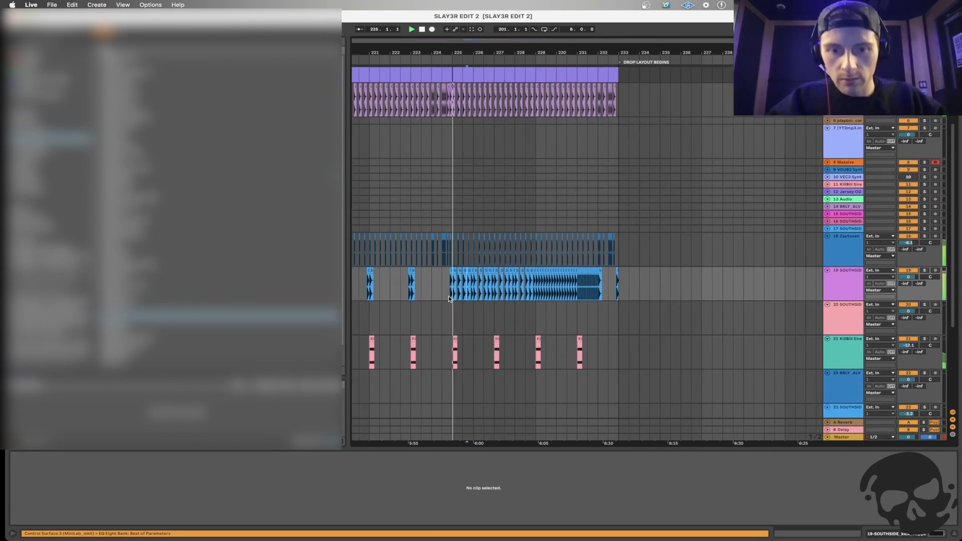
{"action": "left_click", "coordinate": [452, 296]}
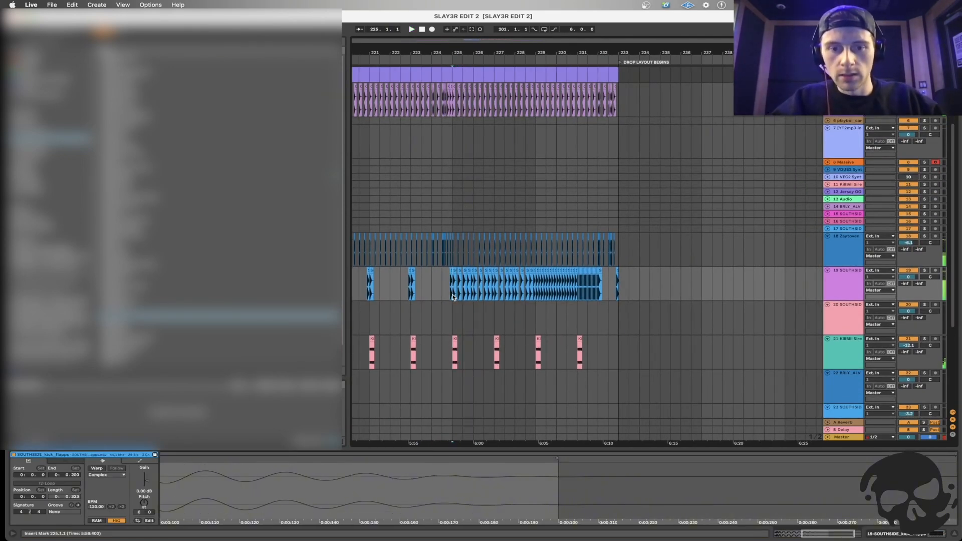
{"action": "mouse_move", "coordinate": [453, 296]}
{"action": "left_mouse_down"}
{"action": "mouse_move", "coordinate": [601, 295]}
{"action": "mouse_move", "coordinate": [453, 292]}
{"action": "left_mouse_up"}
{"action": "key", "text": "super+c"}
{"action": "key", "text": "super+t"}
{"action": "key", "text": "super+v"}
{"action": "key", "text": "Delete"}
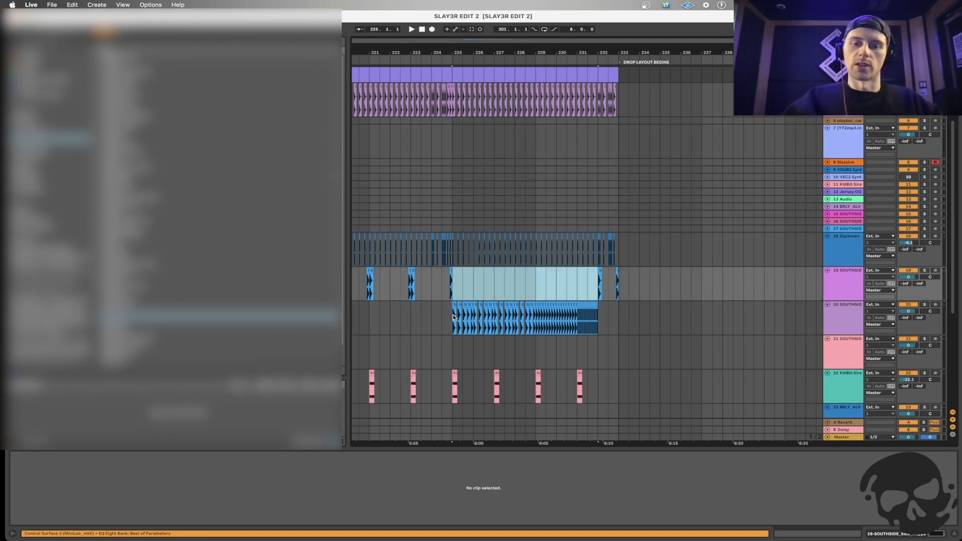
Set the new kick track's volume to -2.4 dB and enable a band 1 low cut at 120 Hz in an EQ Eight.
{"action": "left_click", "coordinate": [454, 317]}
{"action": "scroll", "coordinate": [454, 317], "scroll_direction": "up", "scroll_amount": 5}
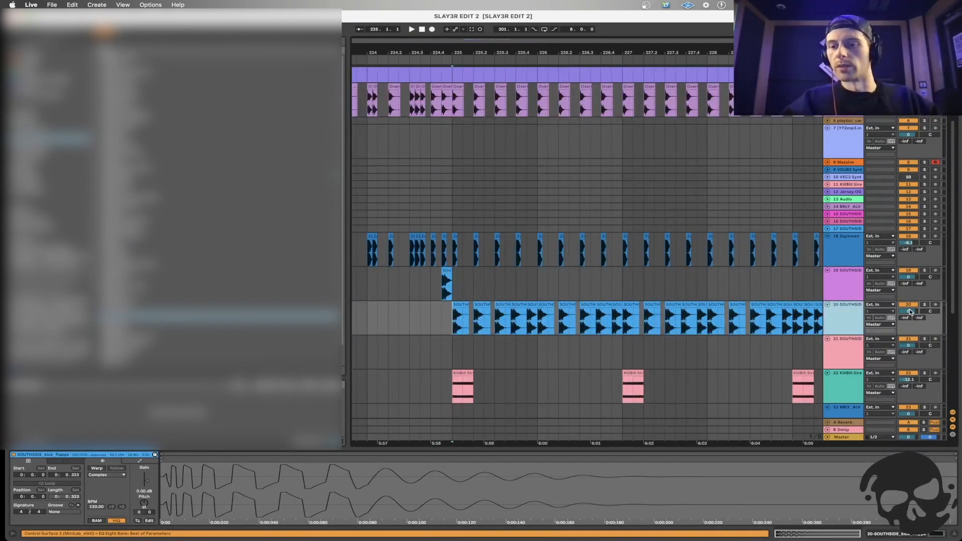
{"action": "left_click", "coordinate": [856, 308]}
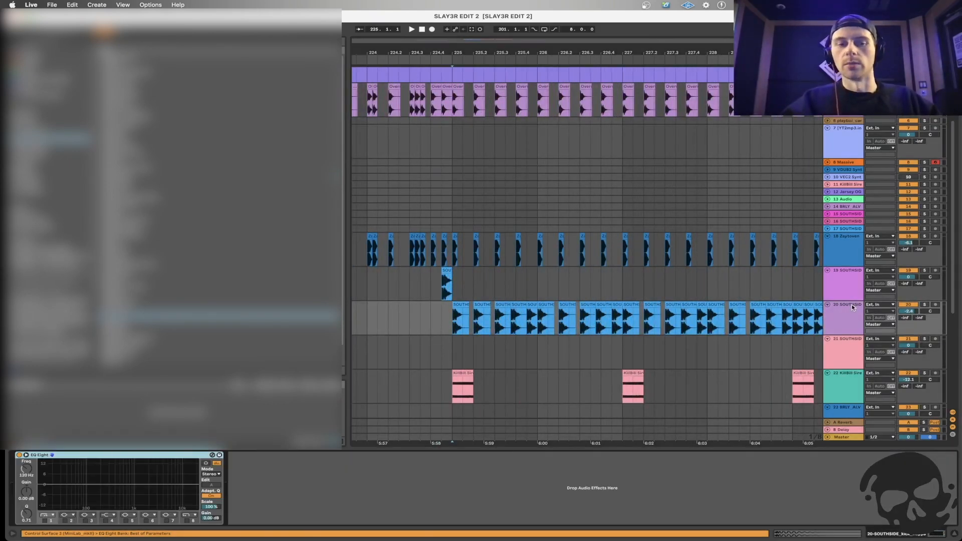
{"action": "left_click", "coordinate": [45, 520]}
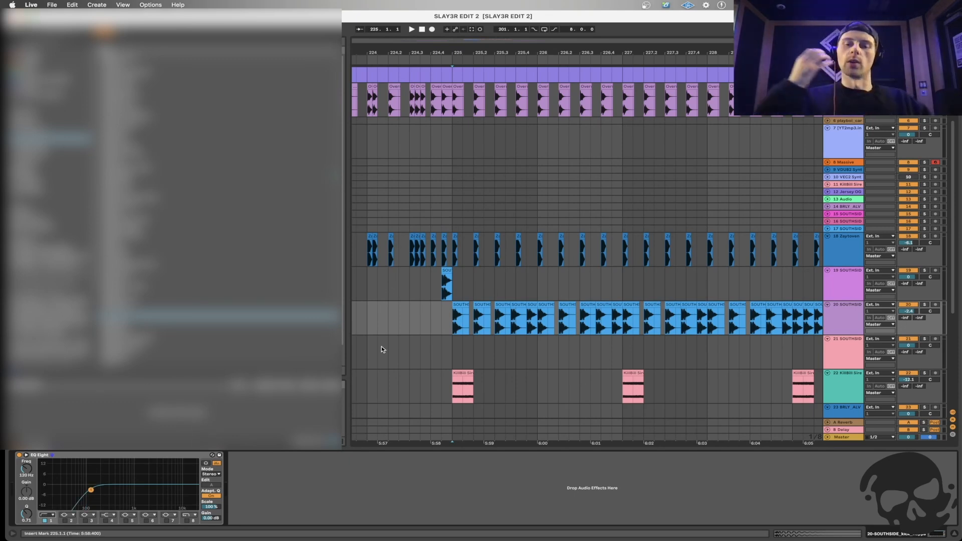
Lower the new kick track's EQ Eight low cut to about 68 Hz during playback and set its volume to -0.8 dB.
{"action": "left_click", "coordinate": [453, 328]}
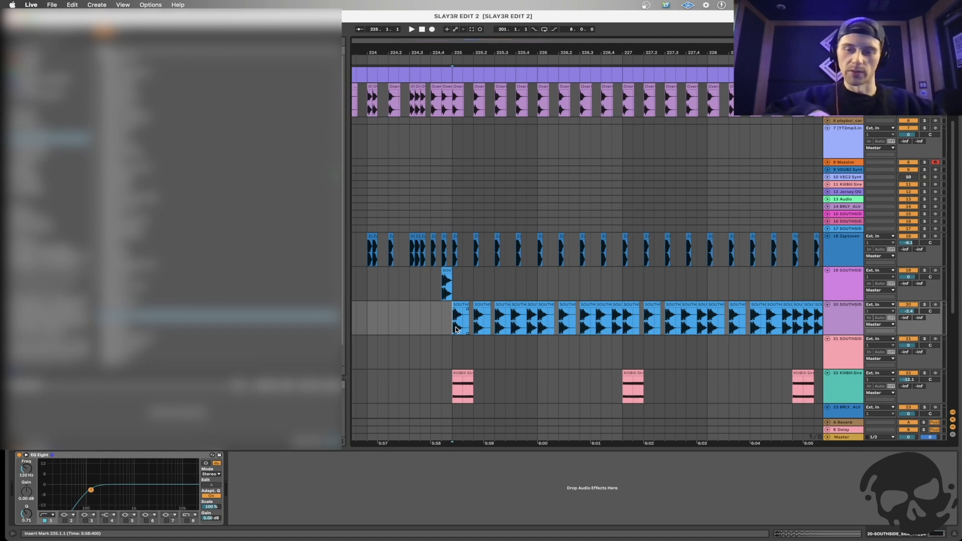
{"action": "scroll", "coordinate": [455, 329], "scroll_direction": "right", "scroll_amount": 3}
{"action": "key", "text": "space"}
{"action": "key", "text": "minus"}
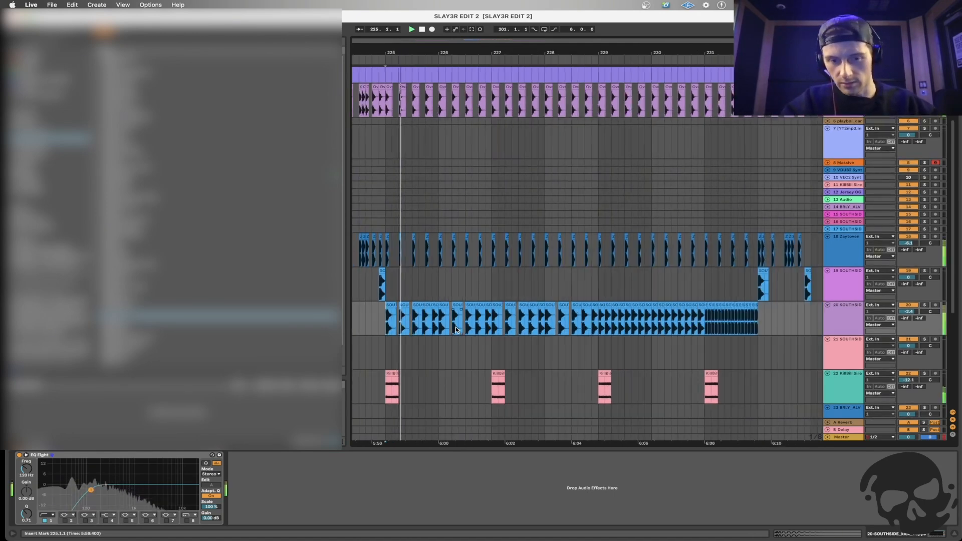
{"action": "left_click_drag", "start_coordinate": [91, 491], "coordinate": [79, 491]}
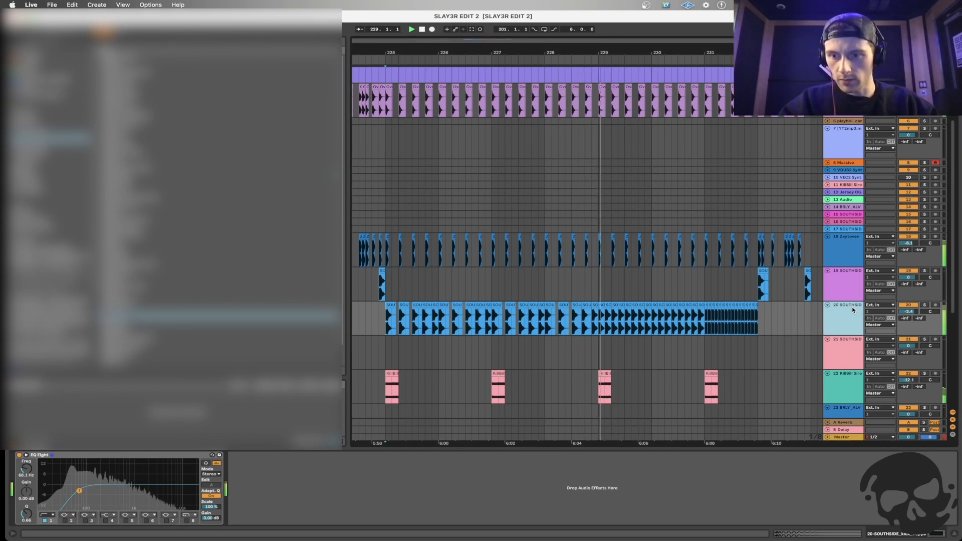
{"action": "left_click_drag", "start_coordinate": [909, 312], "coordinate": [909, 314]}
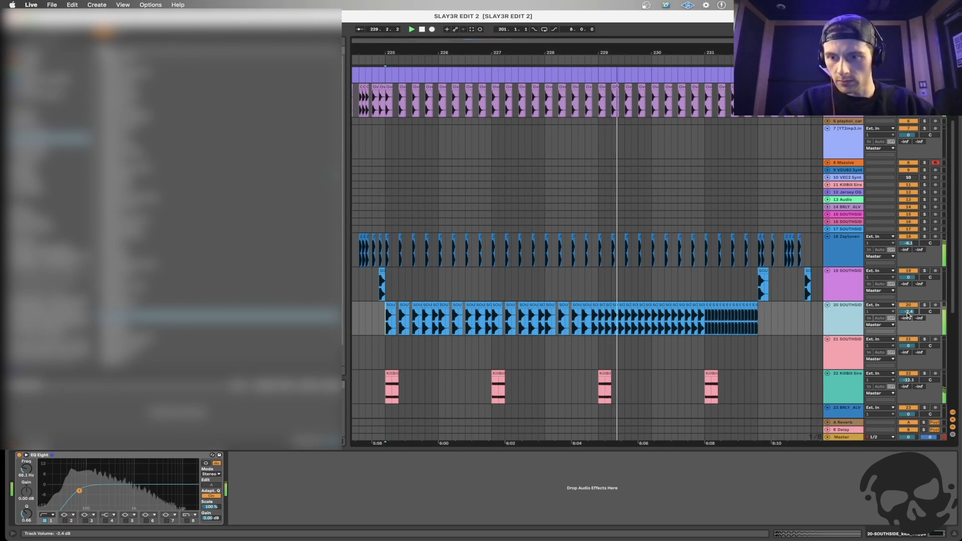
Automate the kick track's EQ Eight band 1 frequency to fall from bar 231 to bar 232 and replay from bar 231.
{"action": "left_click", "coordinate": [750, 330]}
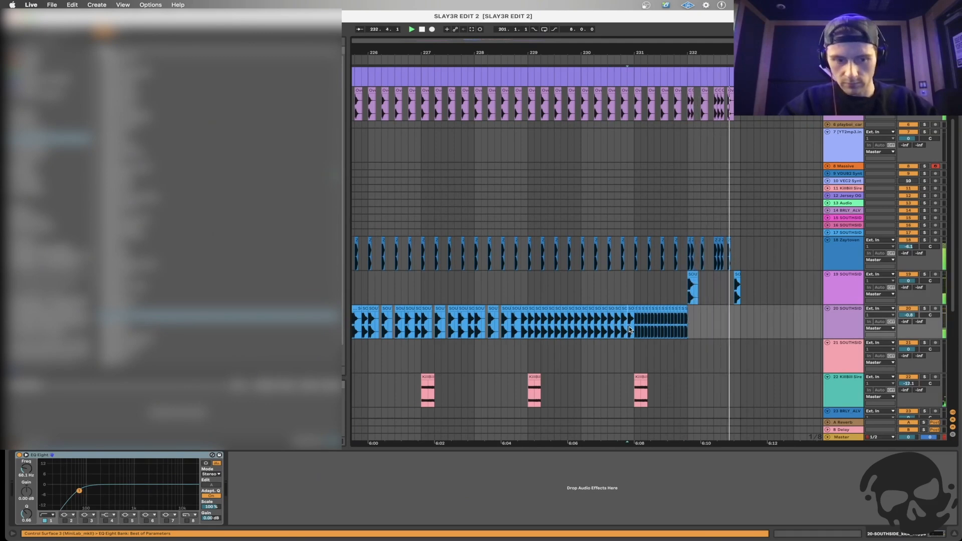
{"action": "key", "text": "a"}
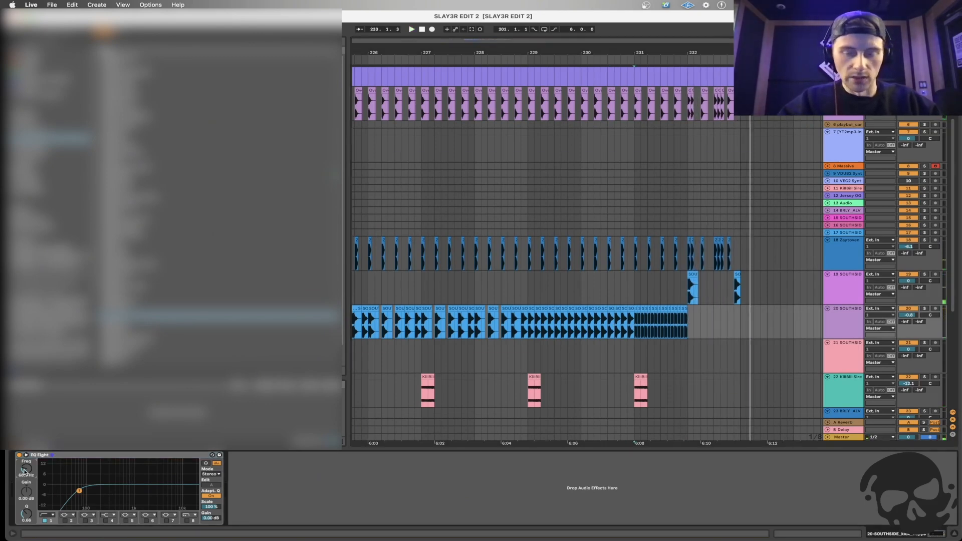
{"action": "left_click_drag", "start_coordinate": [633, 330], "coordinate": [681, 337]}
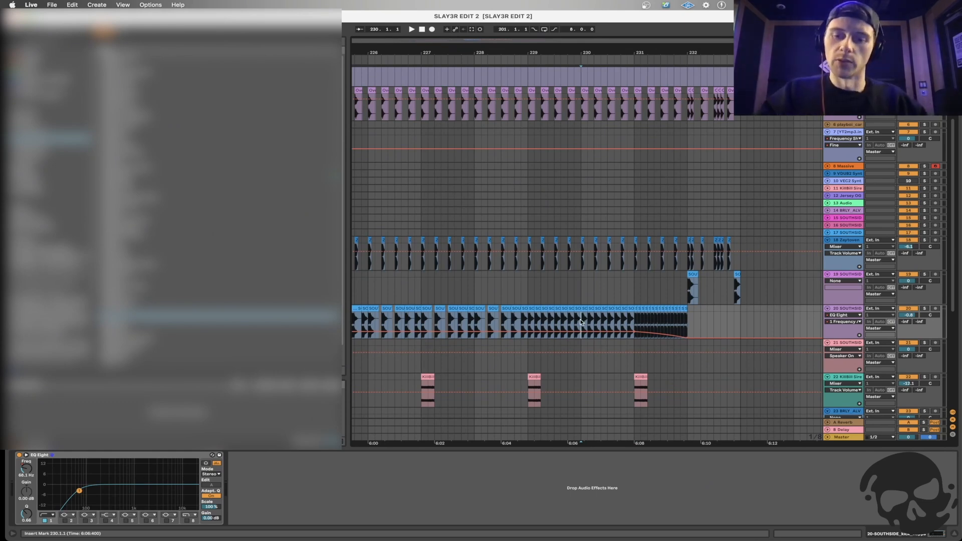
{"action": "key", "text": "minus"}
{"action": "key", "text": "minus"}
{"action": "left_click", "coordinate": [613, 325]}
{"action": "key", "text": "plus"}
{"action": "key", "text": "plus"}
{"action": "key", "text": "plus"}
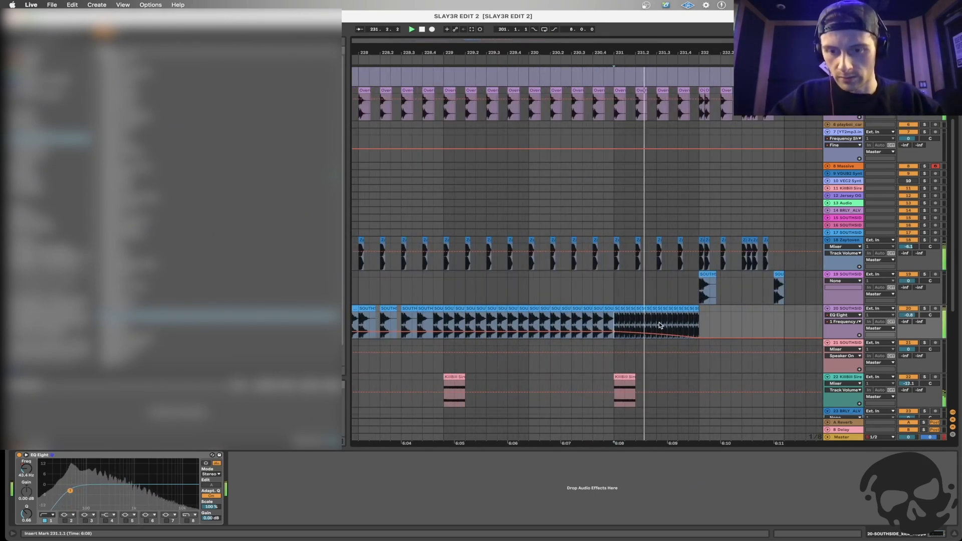
Play the end of the kick roll between bars 231 and 233 to check the low-cut automation.
{"action": "left_click", "coordinate": [658, 325]}
{"action": "key", "text": "minus"}
{"action": "key", "text": "minus"}
{"action": "key", "text": "minus"}
{"action": "key", "text": "minus"}
{"action": "left_click", "coordinate": [666, 326]}
{"action": "key", "text": "plus"}
{"action": "key", "text": "plus"}
{"action": "key", "text": "plus"}
{"action": "key", "text": "plus"}
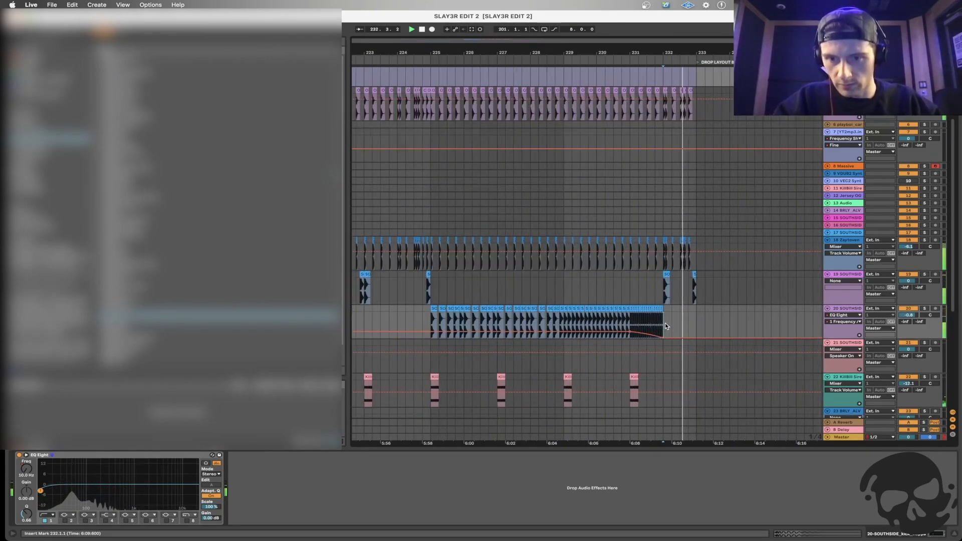
Deactivate the Oversampled clap clips between bars 232 and 233 and replay the bars leading into the drop.
{"action": "key", "text": "a"}
{"action": "key", "text": "space"}
{"action": "left_click", "coordinate": [642, 242]}
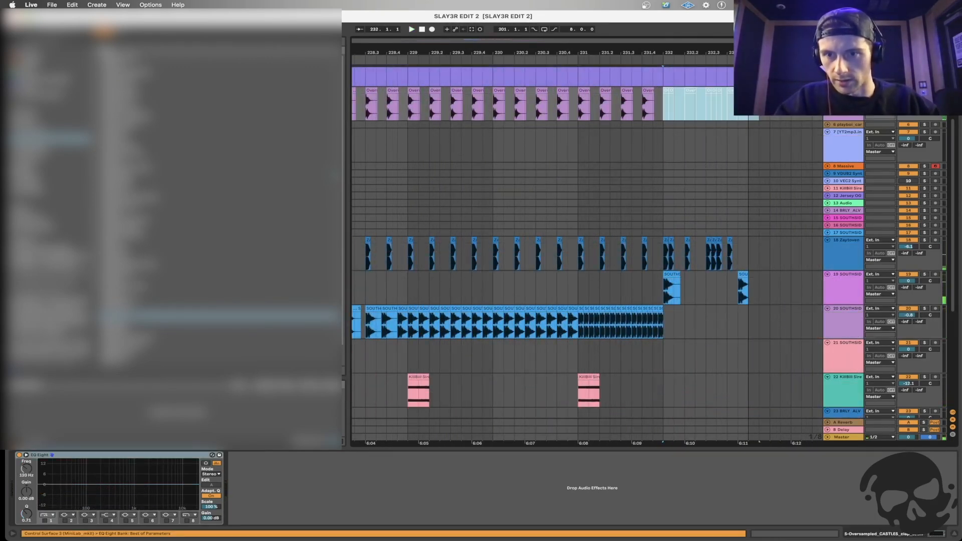
{"action": "key", "text": "space"}
{"action": "key", "text": "minus"}
{"action": "key", "text": "minus"}
{"action": "key", "text": "minus"}
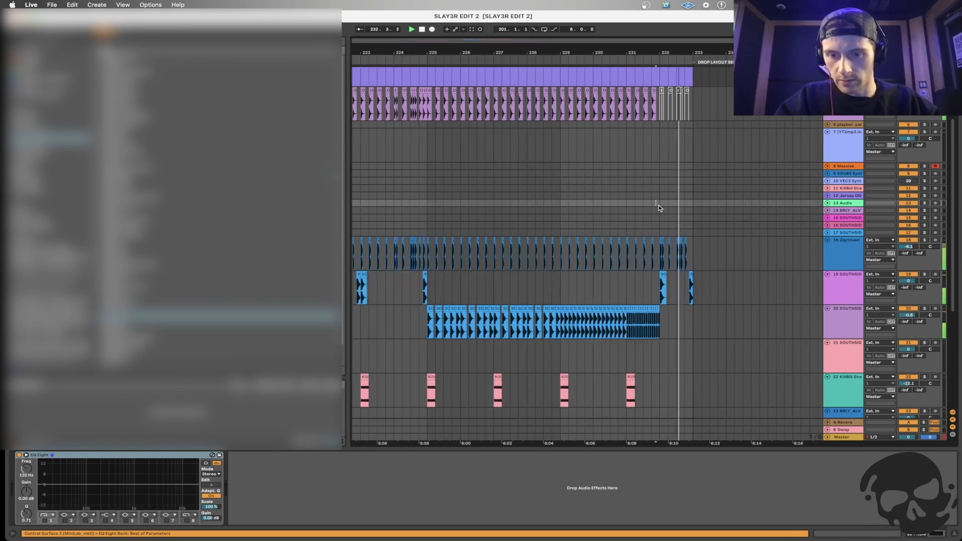
Replay the kick roll from bar 225 and insert a new audio track directly below its track.
{"action": "left_click", "coordinate": [494, 293]}
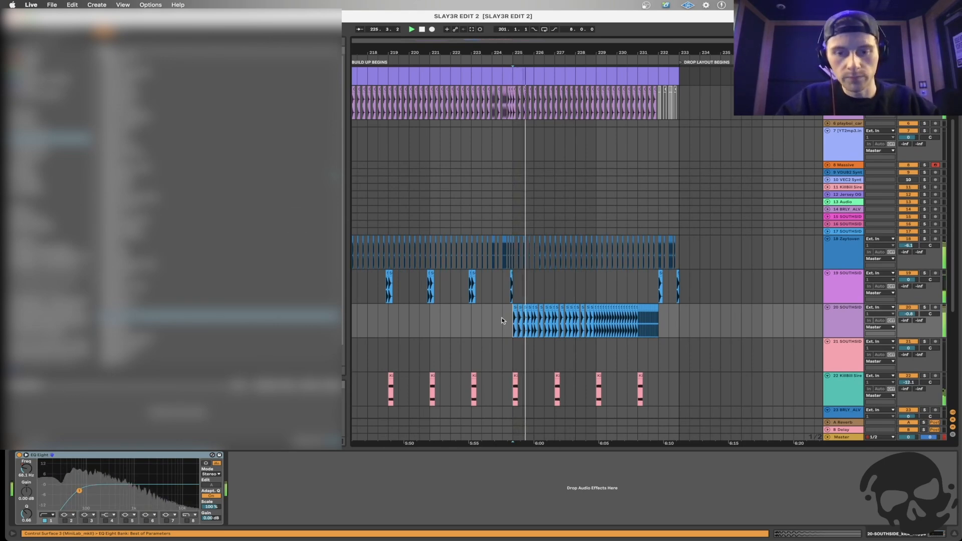
{"action": "scroll", "coordinate": [501, 318], "scroll_direction": "down", "scroll_amount": 1}
{"action": "left_click", "coordinate": [512, 312]}
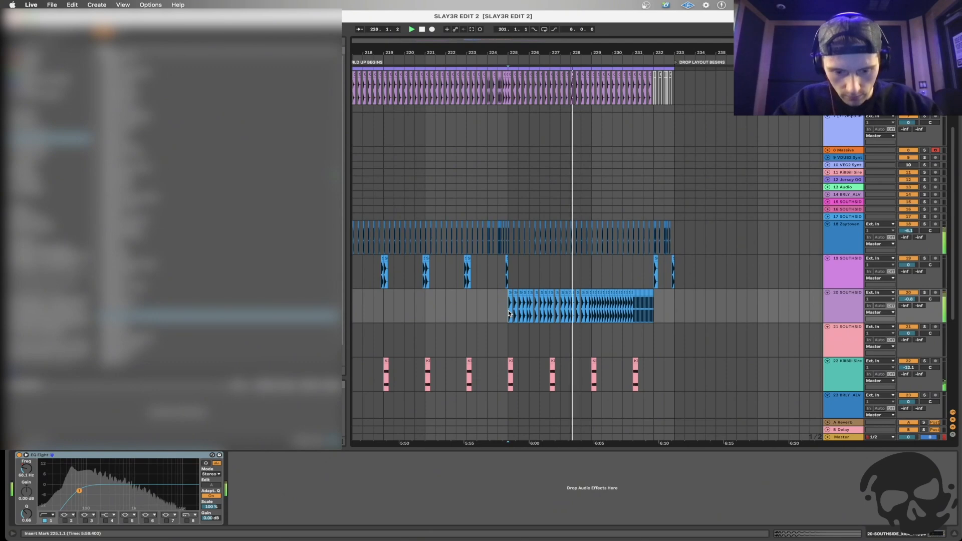
{"action": "key", "text": "super+t"}
{"action": "scroll", "coordinate": [508, 311], "scroll_direction": "down", "scroll_amount": 2}
{"action": "scroll", "coordinate": [508, 310], "scroll_direction": "right", "scroll_amount": 3}
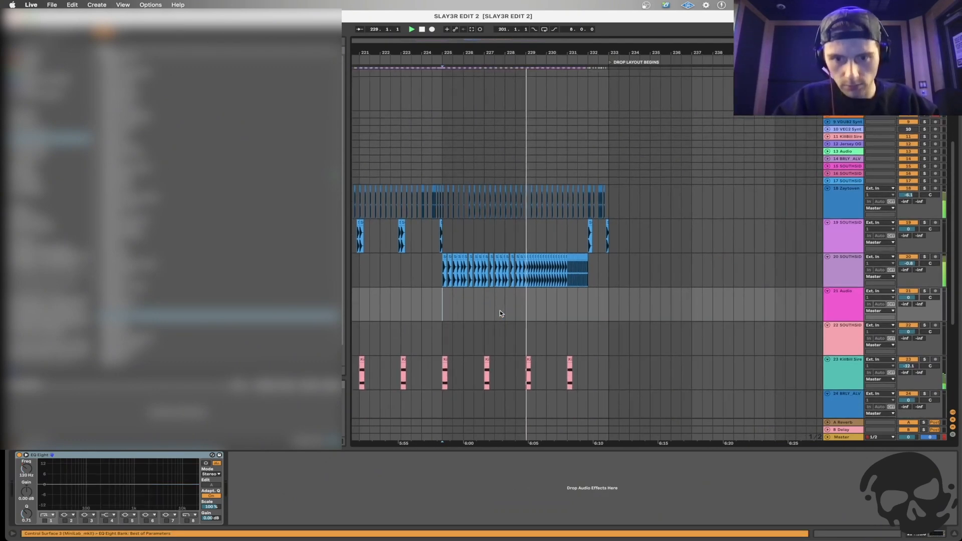
Add a Utility after the EQ Eight on the kick roll track and display its Gain automation.
{"action": "left_click", "coordinate": [532, 311]}
{"action": "scroll", "coordinate": [532, 310], "scroll_direction": "right", "scroll_amount": 2}
{"action": "left_click", "coordinate": [537, 277]}
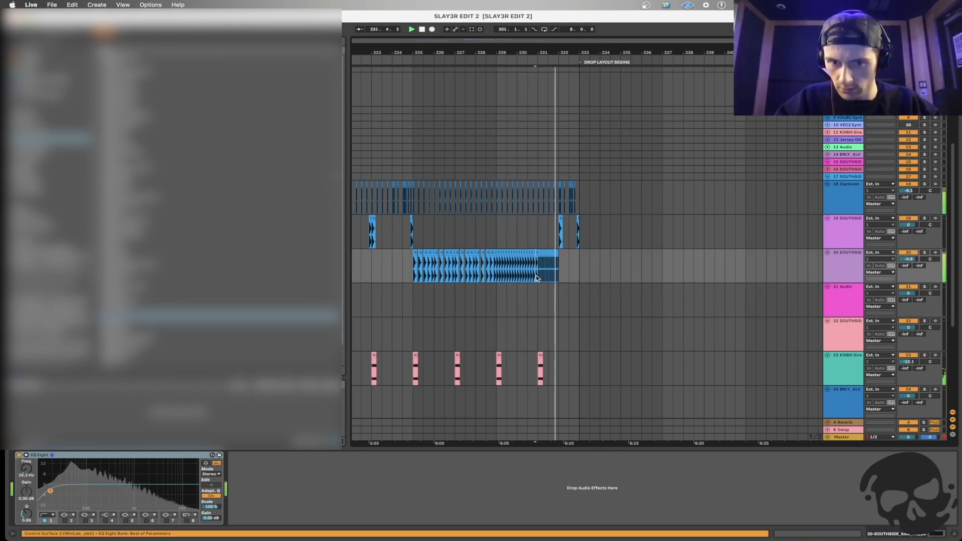
{"action": "scroll", "coordinate": [539, 274], "scroll_direction": "up", "scroll_amount": 5}
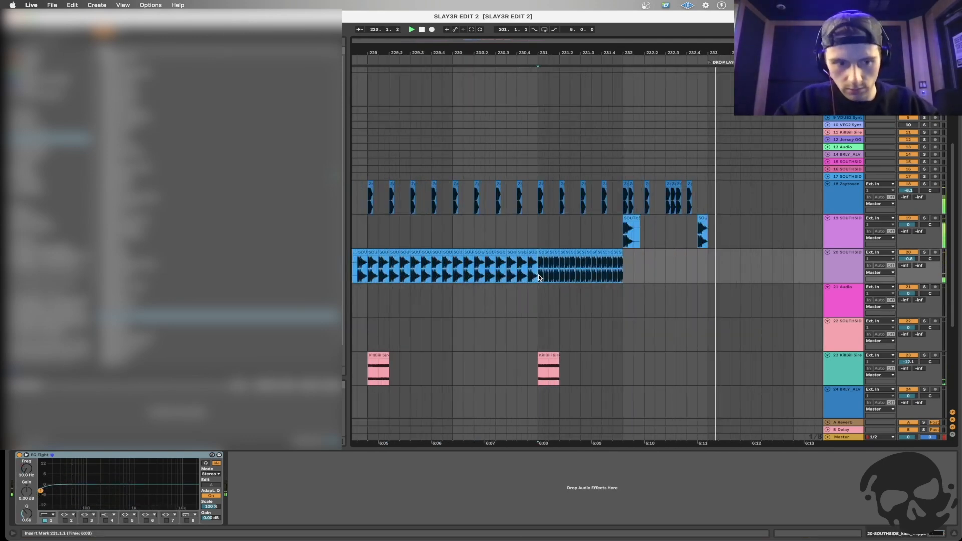
{"action": "scroll", "coordinate": [255, 338], "scroll_direction": "down", "scroll_amount": 1}
{"action": "left_click", "coordinate": [203, 295]}
{"action": "double_click", "coordinate": [131, 347]}
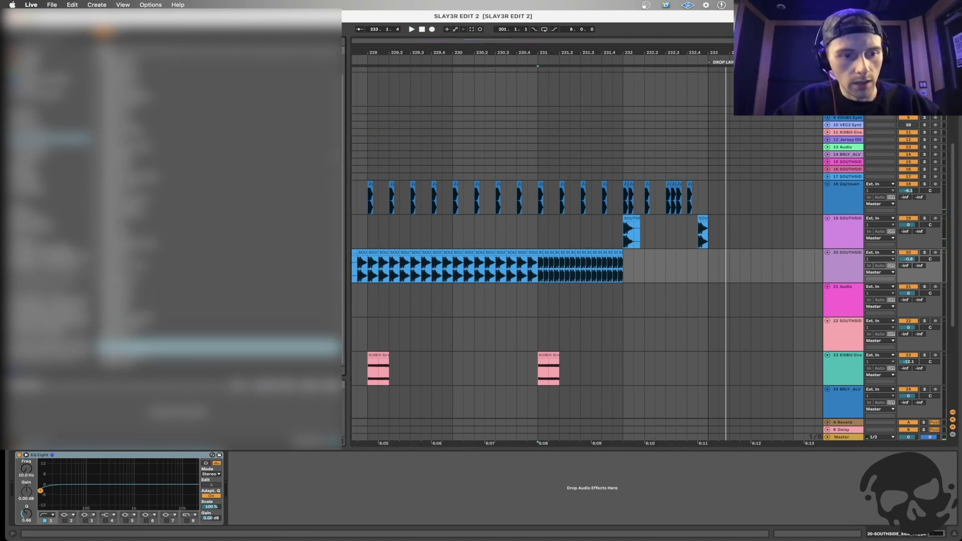
{"action": "left_click", "coordinate": [277, 481]}
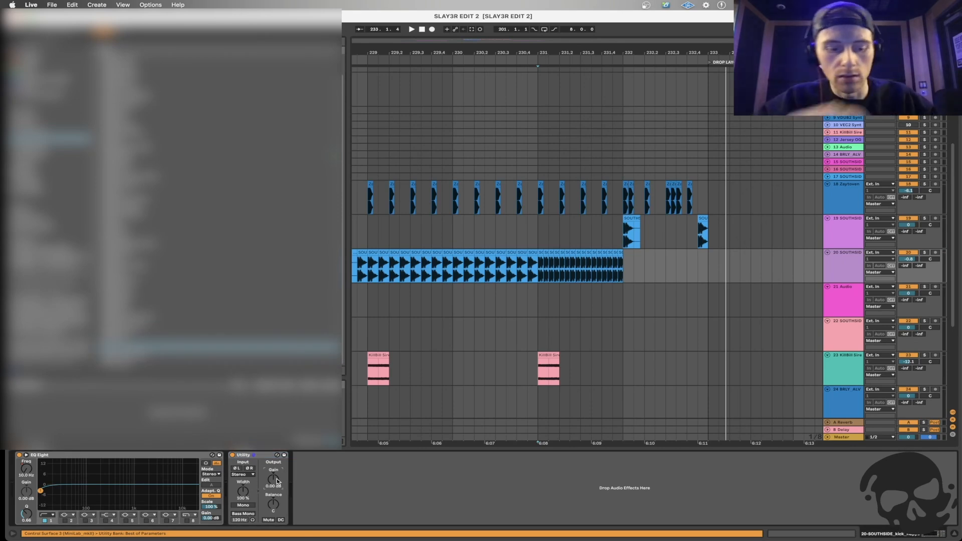
{"action": "key", "text": "a"}
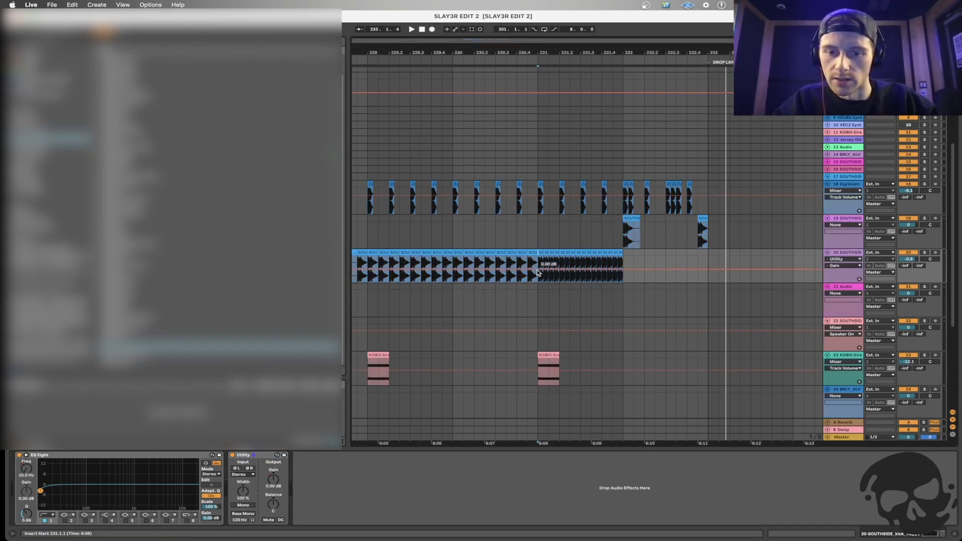
Automate the Utility gain to fall from 0 dB at bar 231 to about -10.4 dB at bar 232, replaying from 230.4.
{"action": "left_click", "coordinate": [518, 273]}
{"action": "key", "text": "space"}
{"action": "left_click_drag", "start_coordinate": [623, 270], "coordinate": [623, 273]}
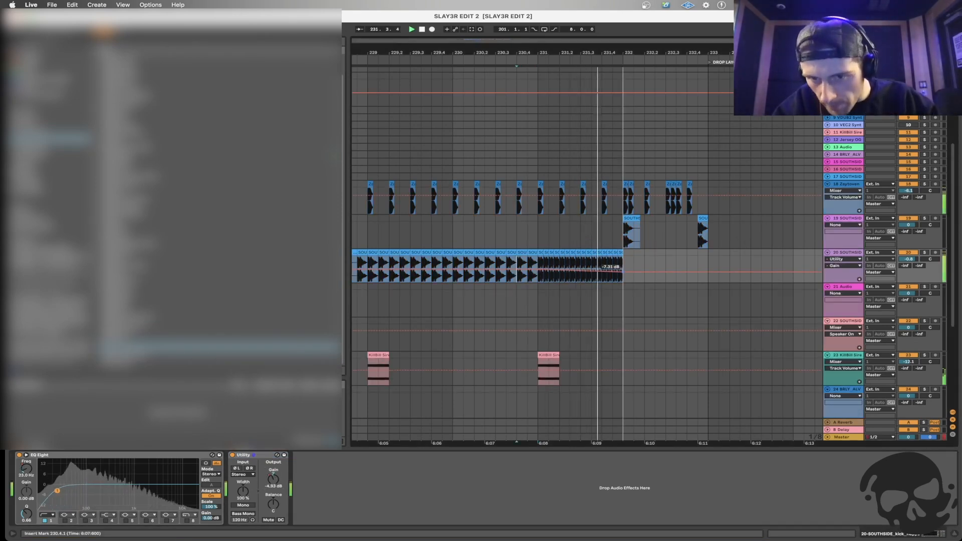
{"action": "key", "text": "space"}
{"action": "key", "text": "space"}
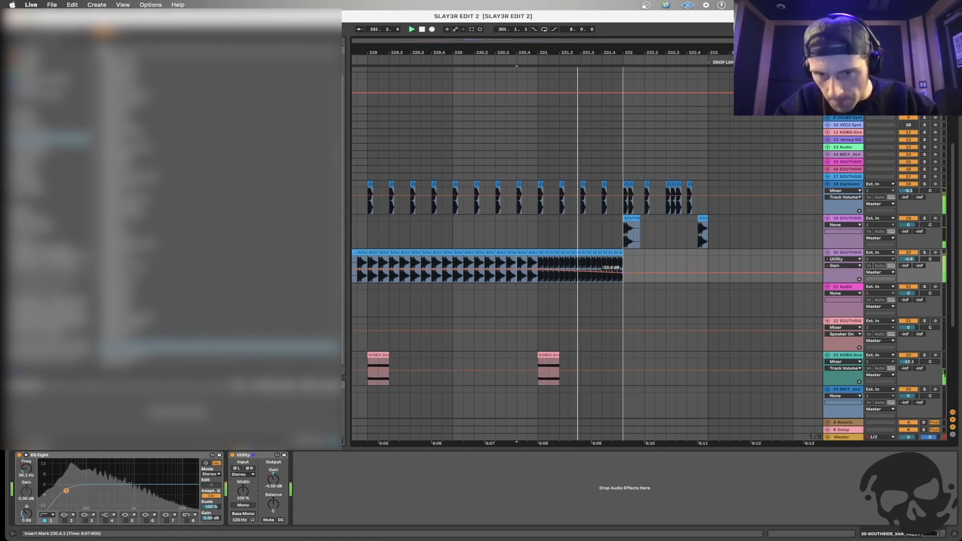
Play the arrangement from the start of the intro at bar 193.
{"action": "left_click", "coordinate": [540, 233]}
{"action": "scroll", "coordinate": [540, 234], "scroll_direction": "down", "scroll_amount": 3}
{"action": "scroll", "coordinate": [540, 234], "scroll_direction": "up", "scroll_amount": 1}
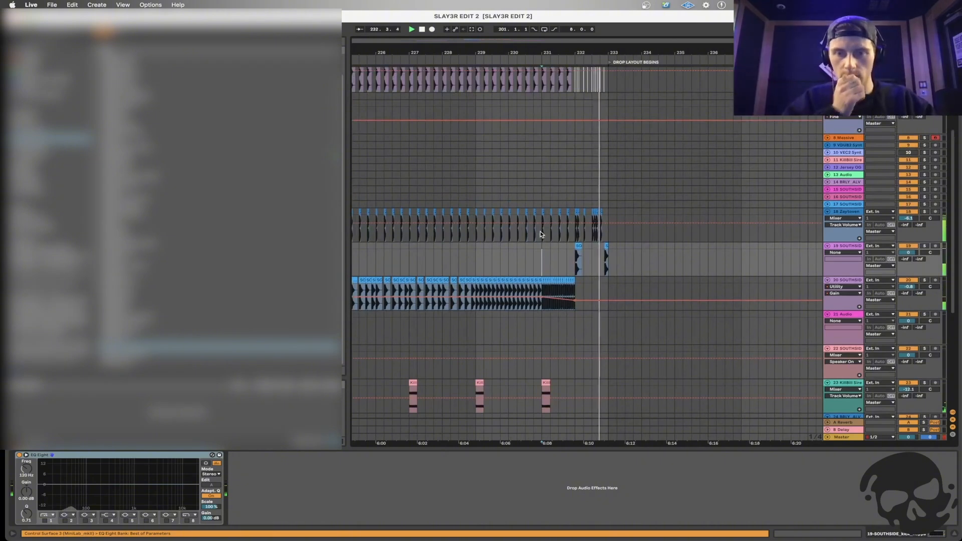
{"action": "scroll", "coordinate": [540, 234], "scroll_direction": "up", "scroll_amount": 5}
{"action": "scroll", "coordinate": [540, 233], "scroll_direction": "left", "scroll_amount": 4}
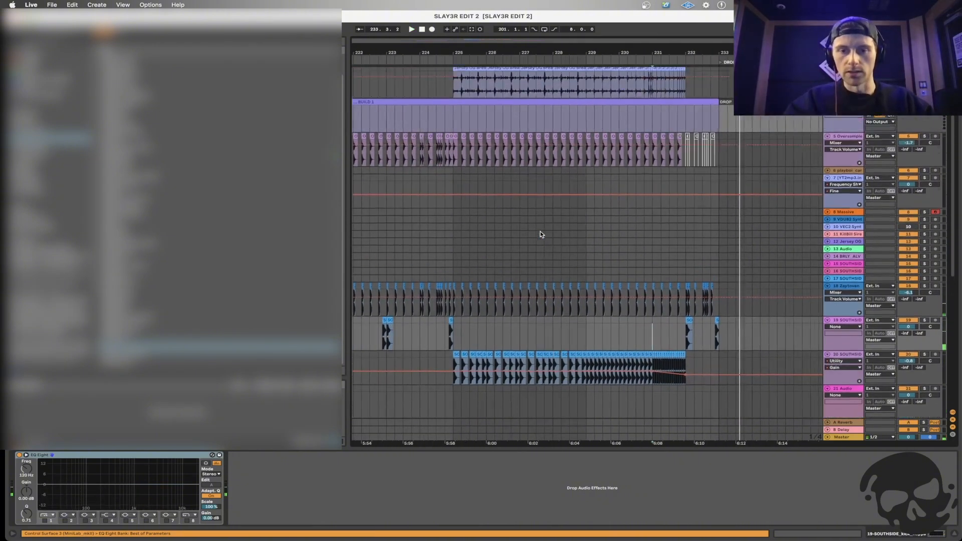
{"action": "scroll", "coordinate": [540, 233], "scroll_direction": "down", "scroll_amount": 4}
{"action": "left_click", "coordinate": [413, 160]}
{"action": "scroll", "coordinate": [413, 160], "scroll_direction": "left", "scroll_amount": 8}
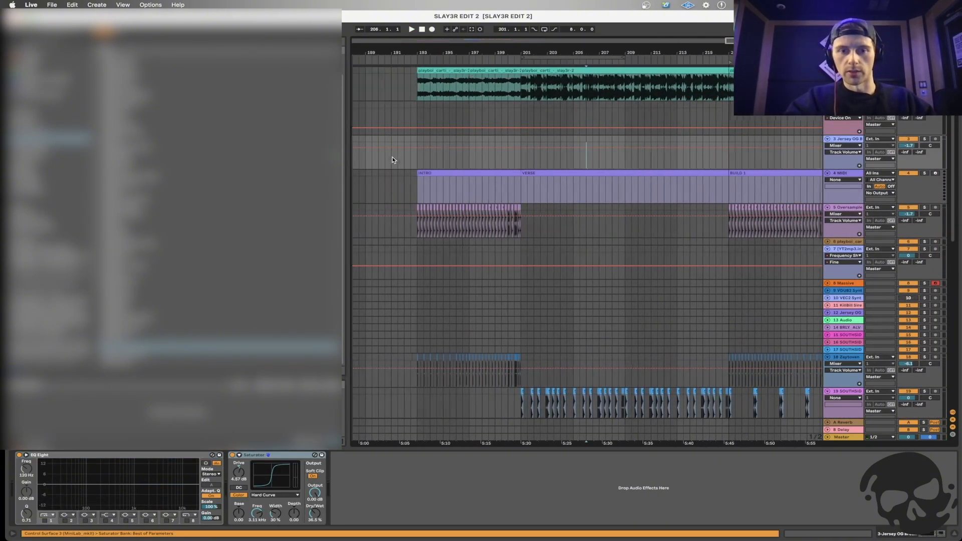
{"action": "left_click", "coordinate": [419, 193]}
{"action": "key", "text": "space"}
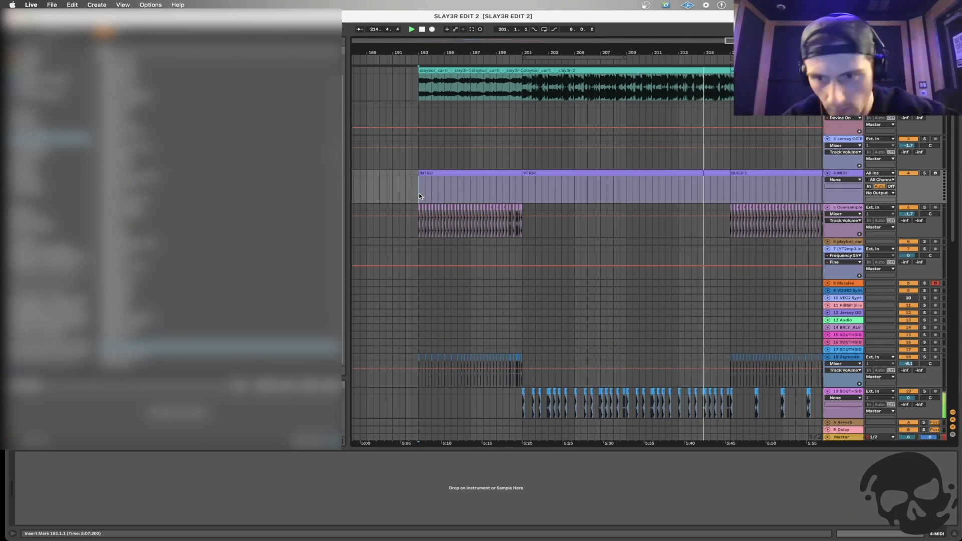
Set the Zaytoven track's volume to -7.1 dB during playback of the build-up.
{"action": "scroll", "coordinate": [419, 194], "scroll_direction": "down", "scroll_amount": 3}
{"action": "scroll", "coordinate": [419, 194], "scroll_direction": "right", "scroll_amount": 5}
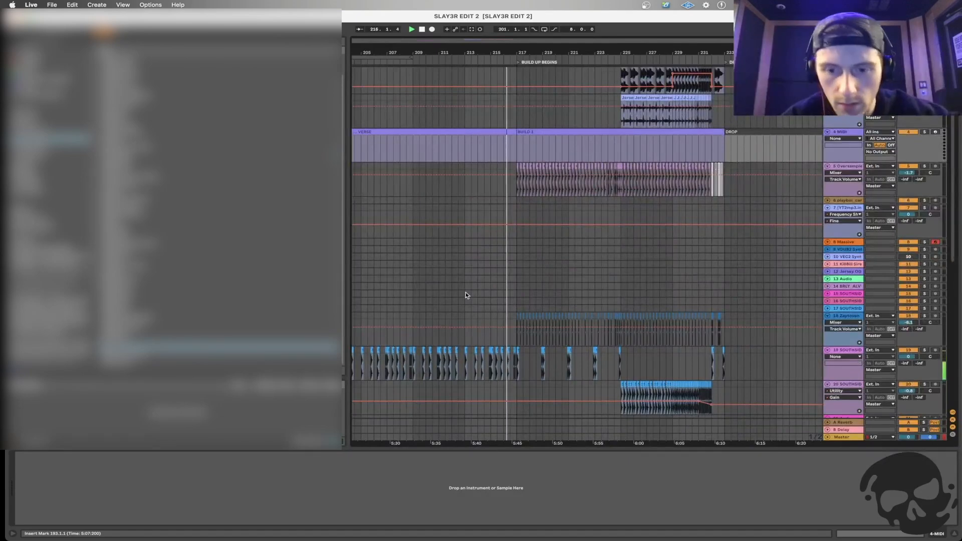
{"action": "scroll", "coordinate": [465, 295], "scroll_direction": "down", "scroll_amount": 4}
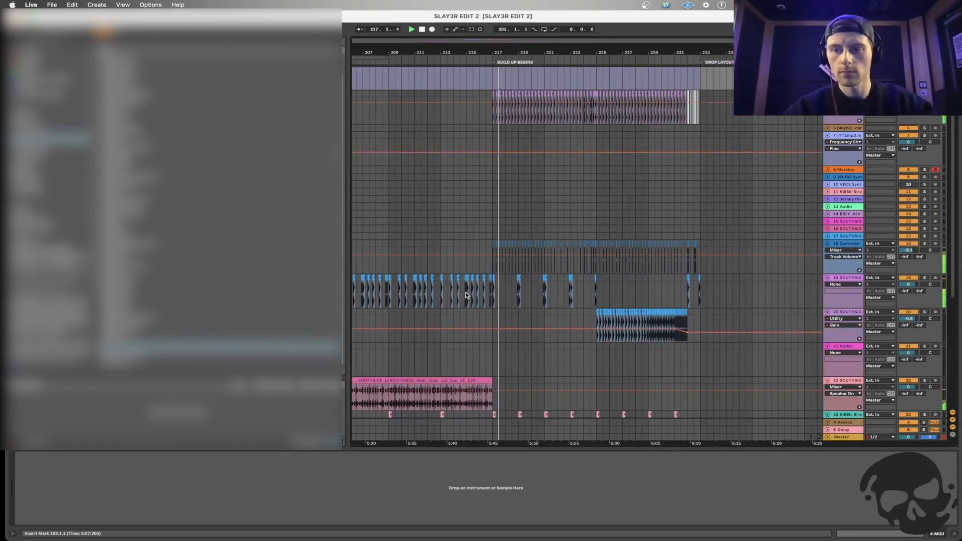
{"action": "left_click", "coordinate": [862, 247]}
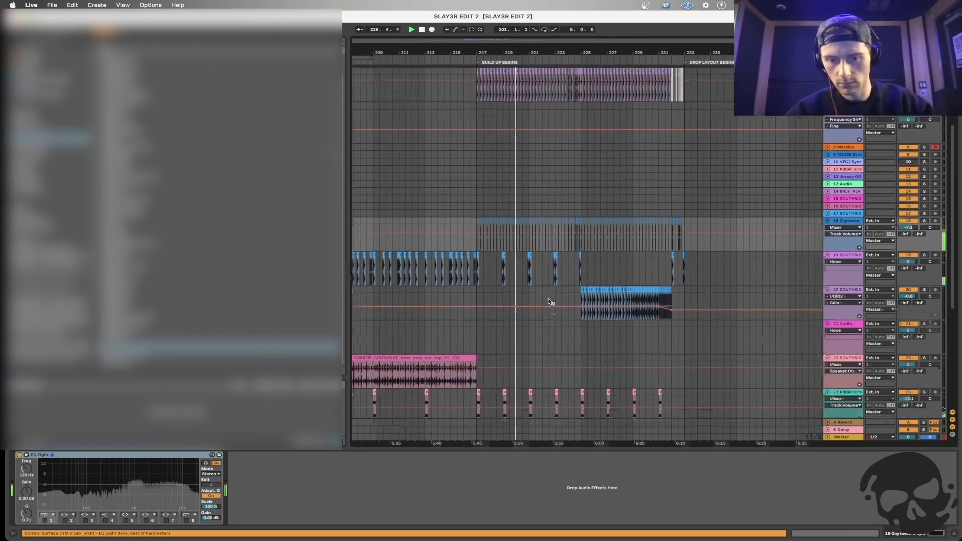
Listen through the first build-up to the drop at bar 233 and examine all tracks of the arrangement.
{"action": "scroll", "coordinate": [549, 300], "scroll_direction": "down", "scroll_amount": 6}
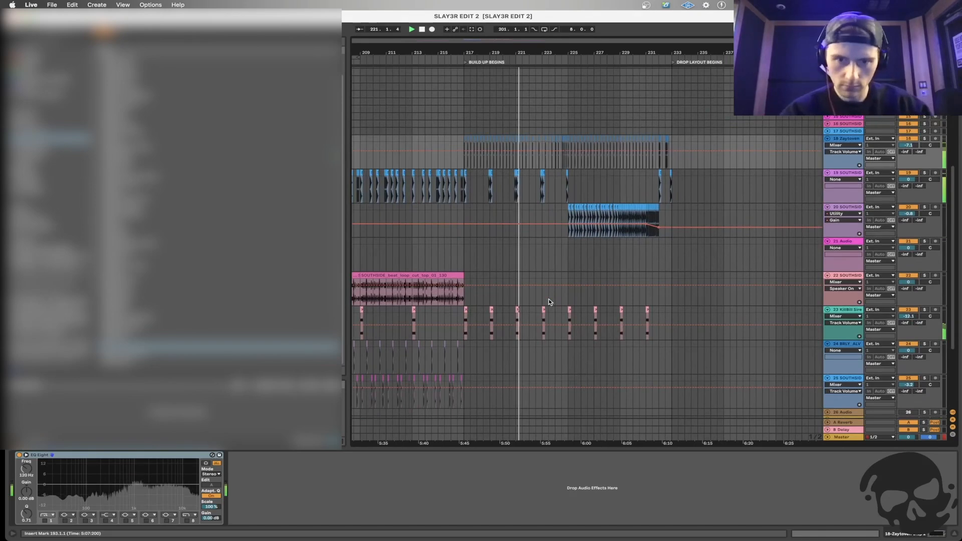
{"action": "scroll", "coordinate": [549, 301], "scroll_direction": "up", "scroll_amount": 2}
{"action": "scroll", "coordinate": [548, 299], "scroll_direction": "up", "scroll_amount": 7}
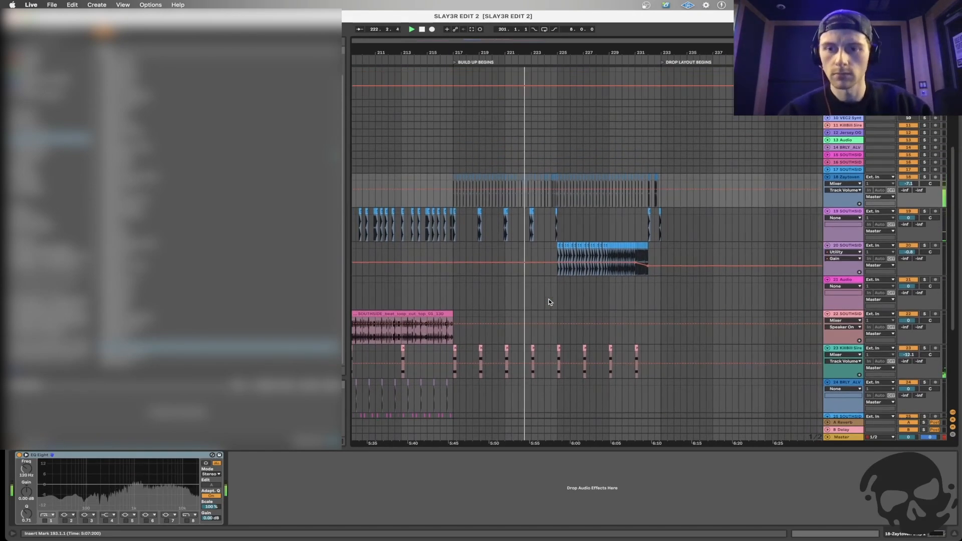
{"action": "scroll", "coordinate": [549, 300], "scroll_direction": "up", "scroll_amount": 3}
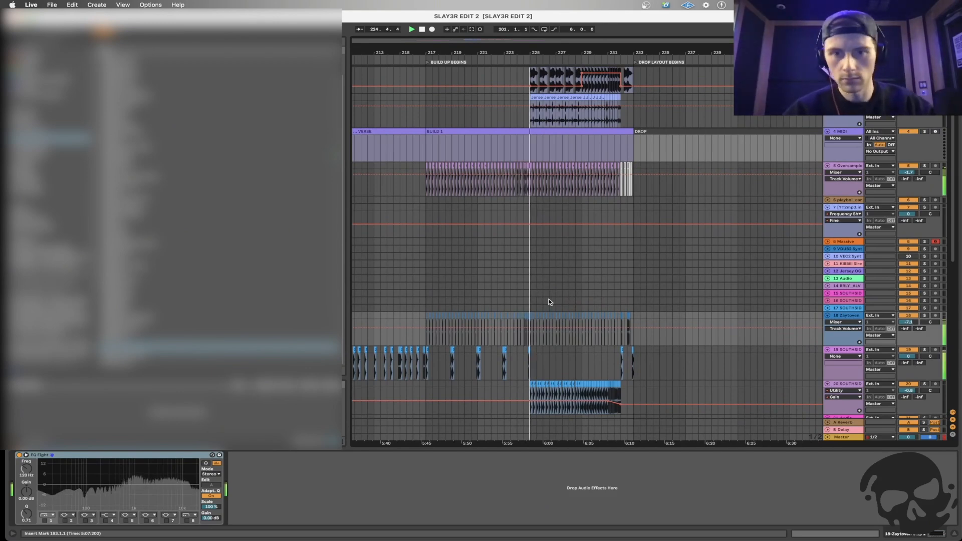
{"action": "scroll", "coordinate": [549, 300], "scroll_direction": "up", "scroll_amount": 3}
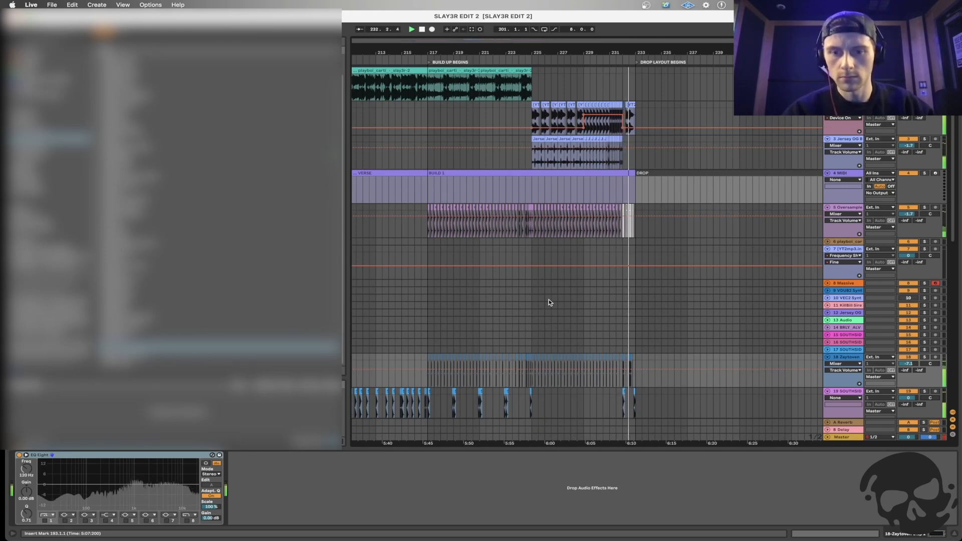
{"action": "scroll", "coordinate": [549, 302], "scroll_direction": "down", "scroll_amount": 3}
{"action": "scroll", "coordinate": [549, 300], "scroll_direction": "right", "scroll_amount": 3}
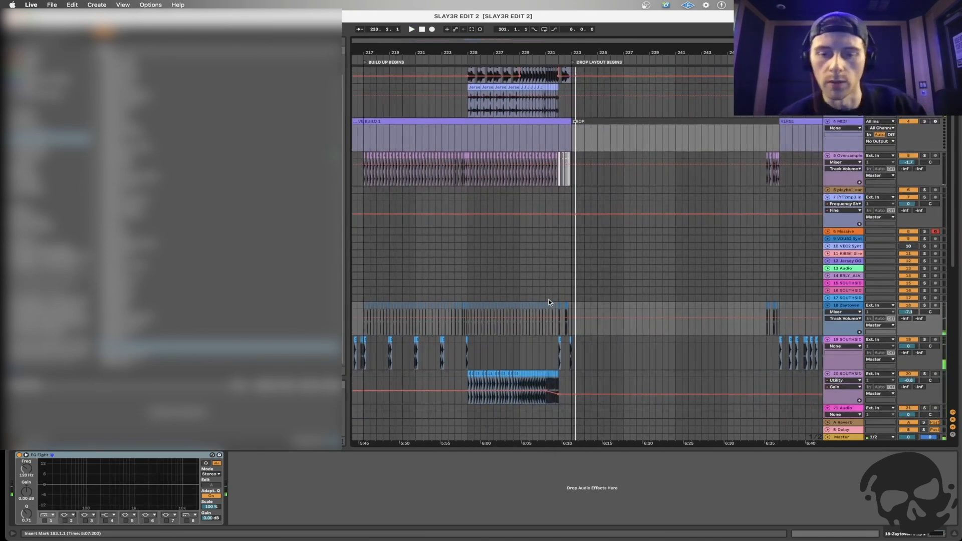
{"action": "scroll", "coordinate": [549, 300], "scroll_direction": "down", "scroll_amount": 4}
{"action": "scroll", "coordinate": [547, 300], "scroll_direction": "right", "scroll_amount": 3}
{"action": "scroll", "coordinate": [540, 302], "scroll_direction": "up", "scroll_amount": 3}
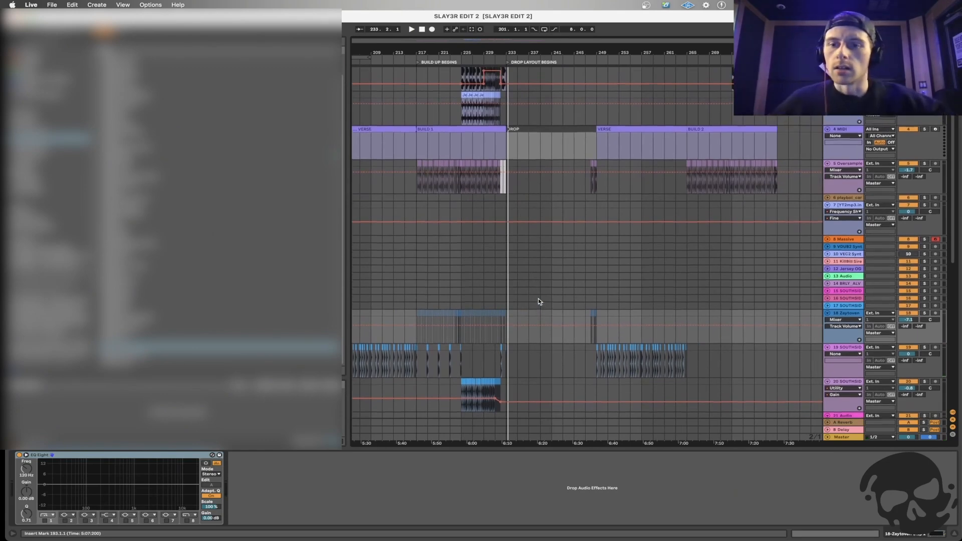
{"action": "left_click", "coordinate": [473, 302]}
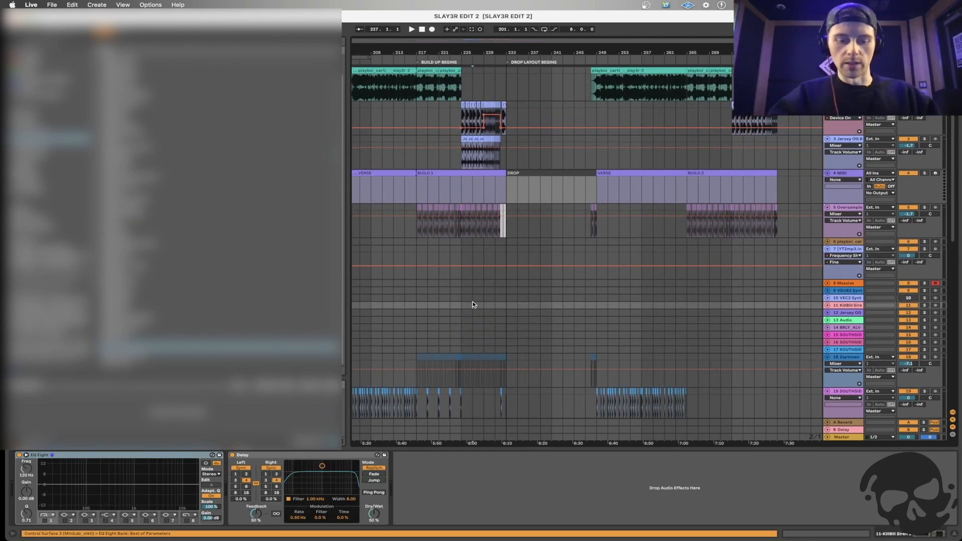
{"action": "scroll", "coordinate": [473, 302], "scroll_direction": "down", "scroll_amount": 15}
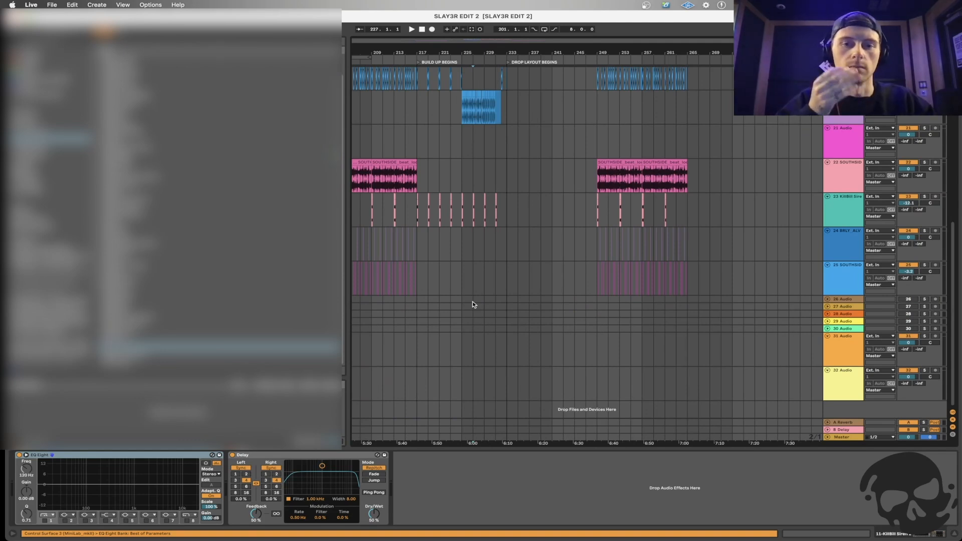
{"action": "scroll", "coordinate": [473, 301], "scroll_direction": "up", "scroll_amount": 15}
Copy bars 225 to 233 across all tracks and paste them at bar 273 in the second build-up.
{"action": "left_click", "coordinate": [470, 82]}
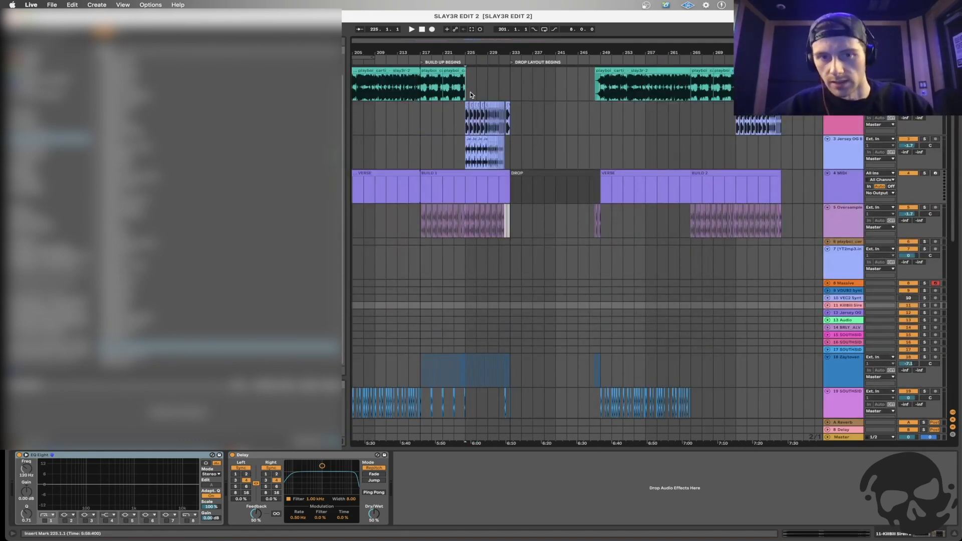
{"action": "left_click_drag", "start_coordinate": [470, 95], "coordinate": [502, 310]}
{"action": "left_click", "coordinate": [475, 304]}
{"action": "left_click", "coordinate": [472, 276]}
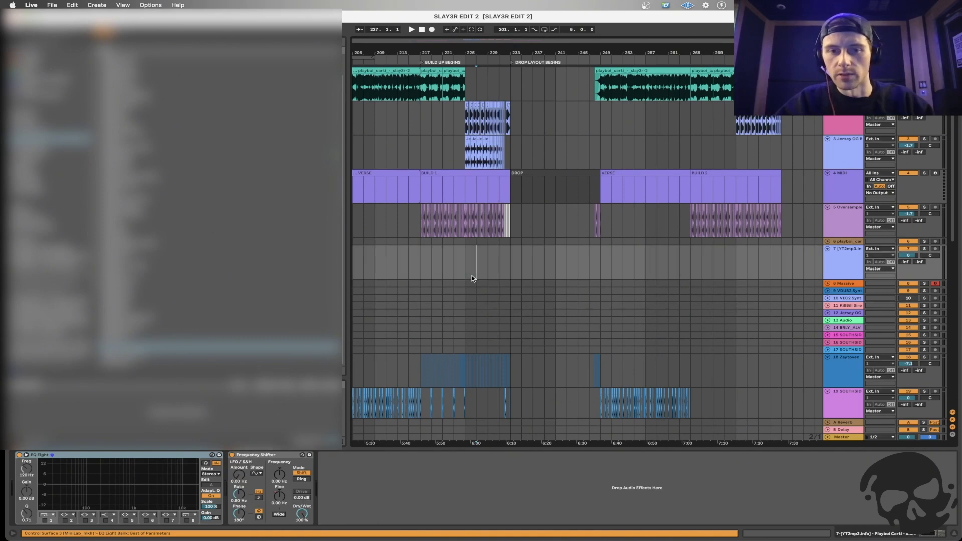
{"action": "mouse_move", "coordinate": [467, 95]}
{"action": "left_mouse_down"}
{"action": "mouse_move", "coordinate": [486, 313]}
{"action": "mouse_move", "coordinate": [511, 441]}
{"action": "left_mouse_up"}
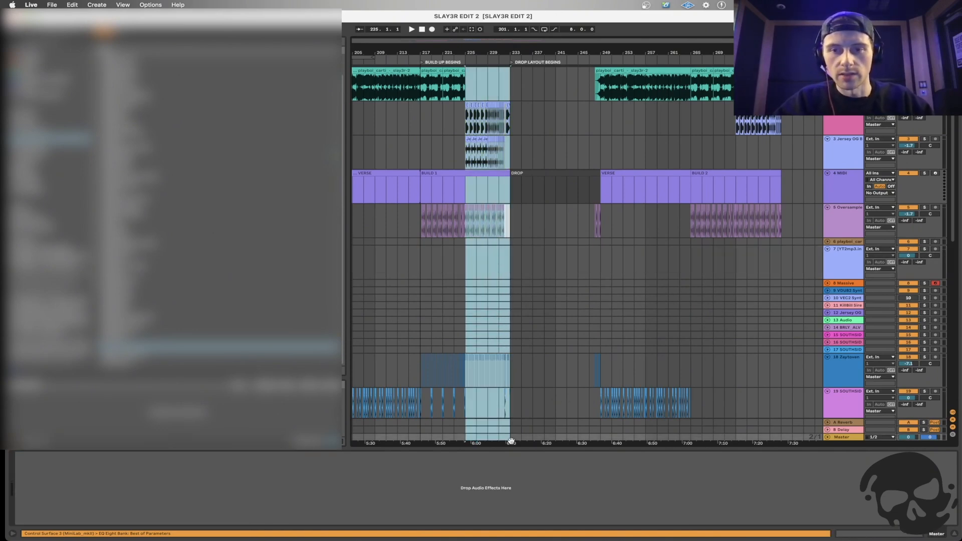
{"action": "left_click", "coordinate": [735, 90]}
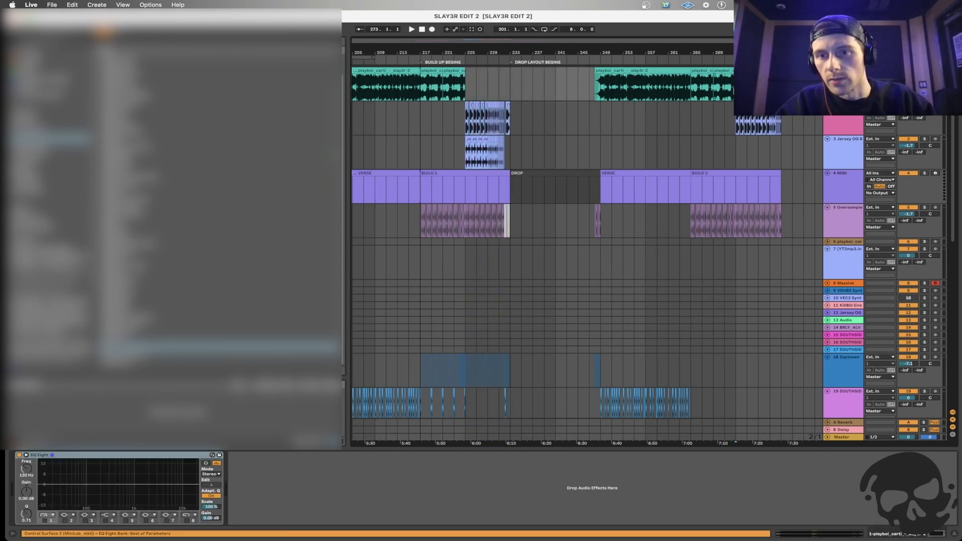
{"action": "key", "text": "super+v"}
Play the transition into the pasted section at bar 273 and compare it with the first build-up.
{"action": "scroll", "coordinate": [729, 102], "scroll_direction": "up", "scroll_amount": 5}
{"action": "left_click", "coordinate": [716, 114]}
{"action": "key", "text": "space"}
{"action": "key", "text": "minus"}
{"action": "key", "text": "minus"}
{"action": "key", "text": "minus"}
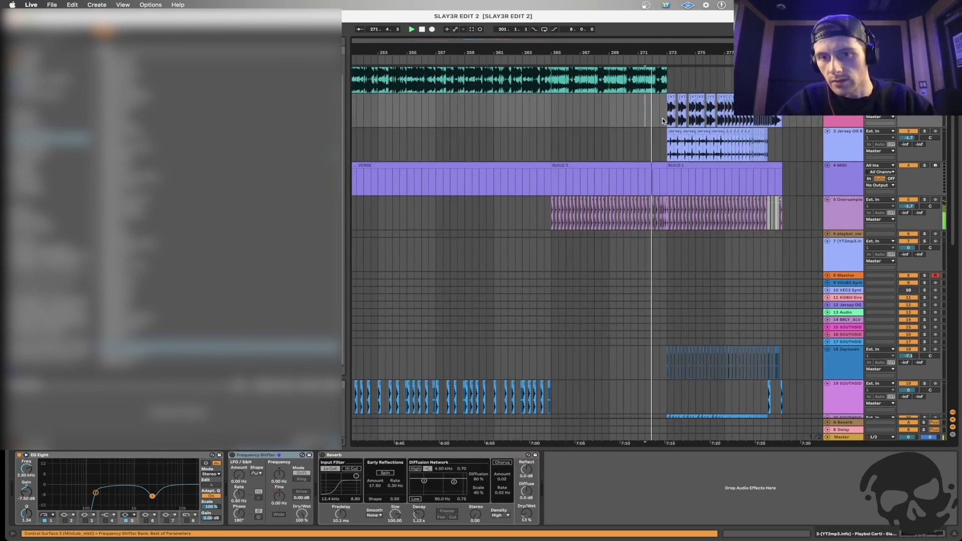
{"action": "scroll", "coordinate": [663, 120], "scroll_direction": "down", "scroll_amount": 2}
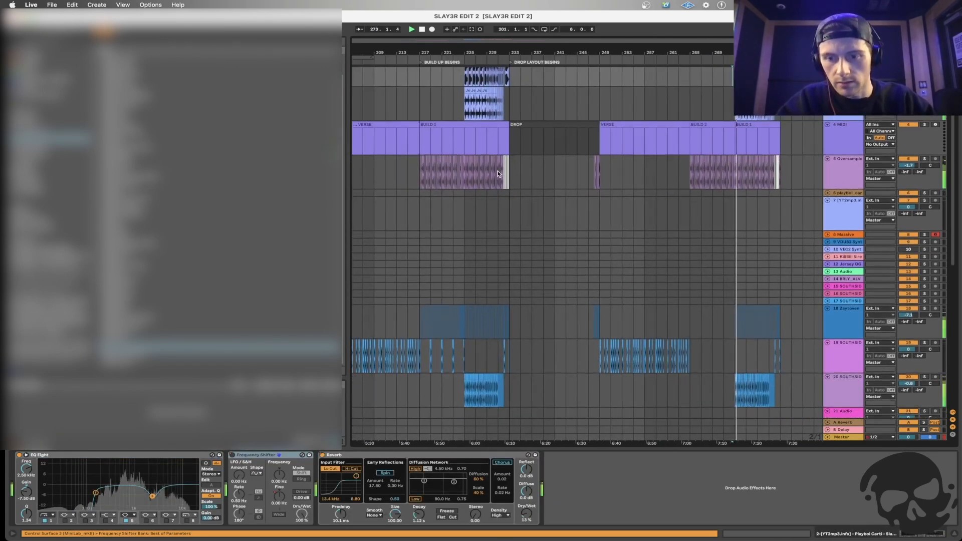
{"action": "scroll", "coordinate": [435, 188], "scroll_direction": "up", "scroll_amount": 2}
{"action": "key", "text": "space"}
Copy bars 217 to 233 across all tracks and paste them at bar 265 over the second build-up.
{"action": "left_click_drag", "start_coordinate": [419, 70], "coordinate": [512, 455]}
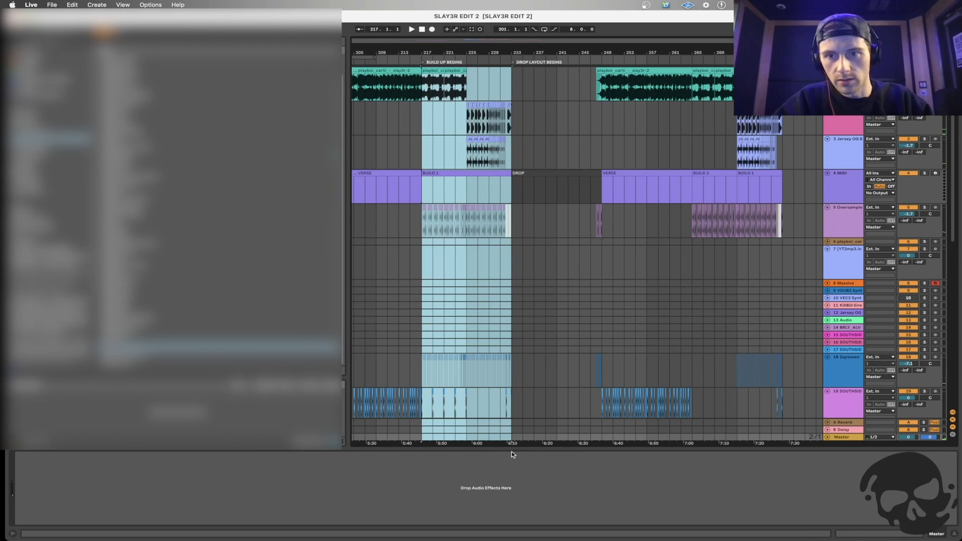
{"action": "left_click", "coordinate": [695, 86]}
{"action": "key", "text": "ctrl+v"}
Play the pasted build-up from around bar 265 and examine the whole arrangement from the intro onward.
{"action": "key", "text": "space"}
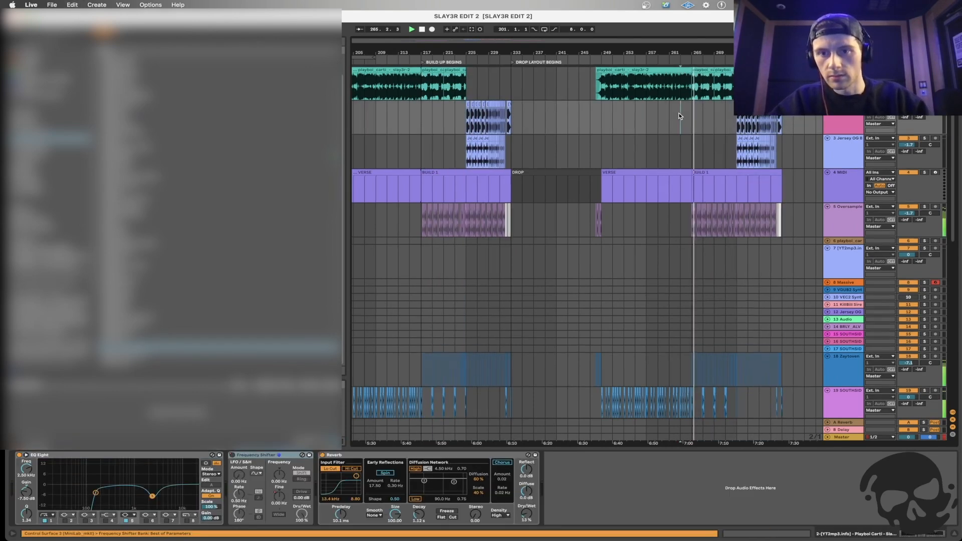
{"action": "scroll", "coordinate": [679, 115], "scroll_direction": "down", "scroll_amount": 5}
{"action": "scroll", "coordinate": [629, 244], "scroll_direction": "down", "scroll_amount": 4}
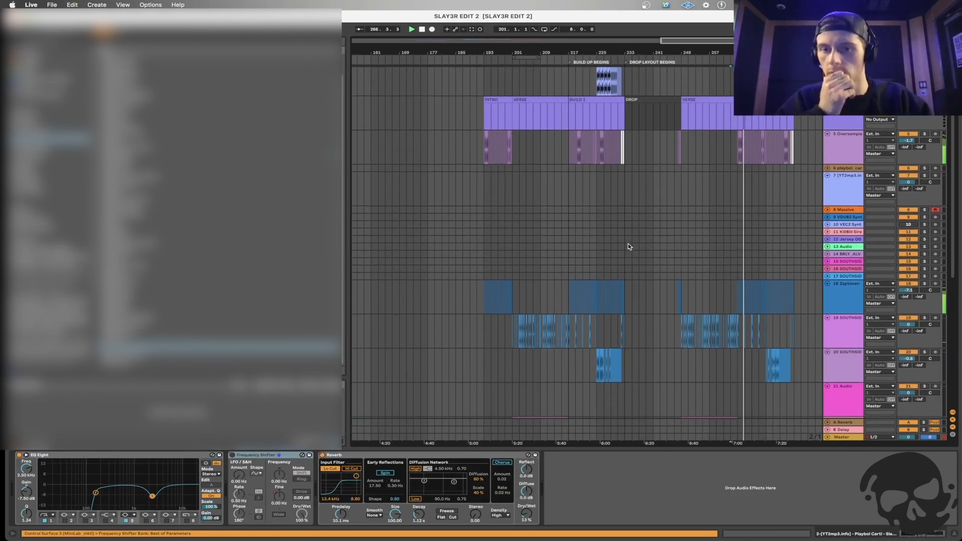
{"action": "scroll", "coordinate": [627, 243], "scroll_direction": "up", "scroll_amount": 5}
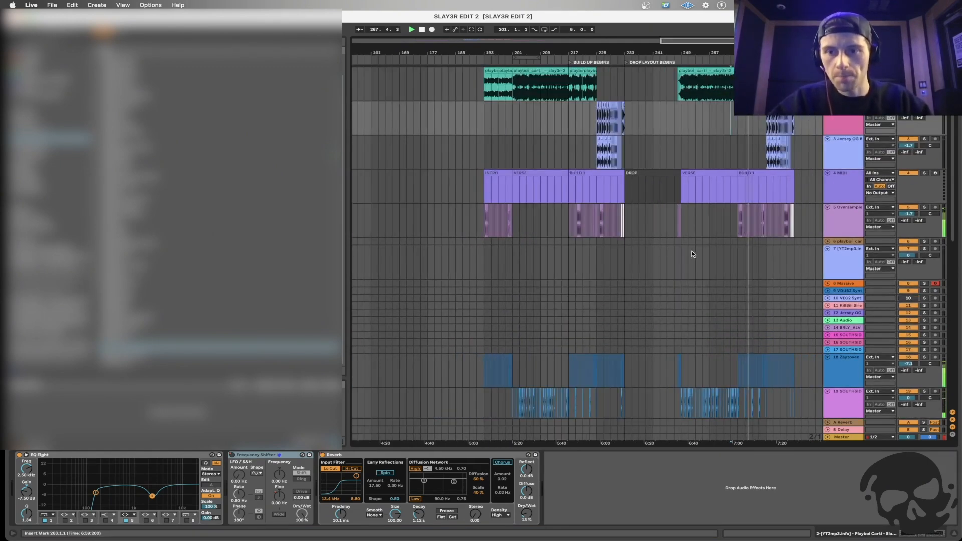
{"action": "left_click", "coordinate": [692, 252]}
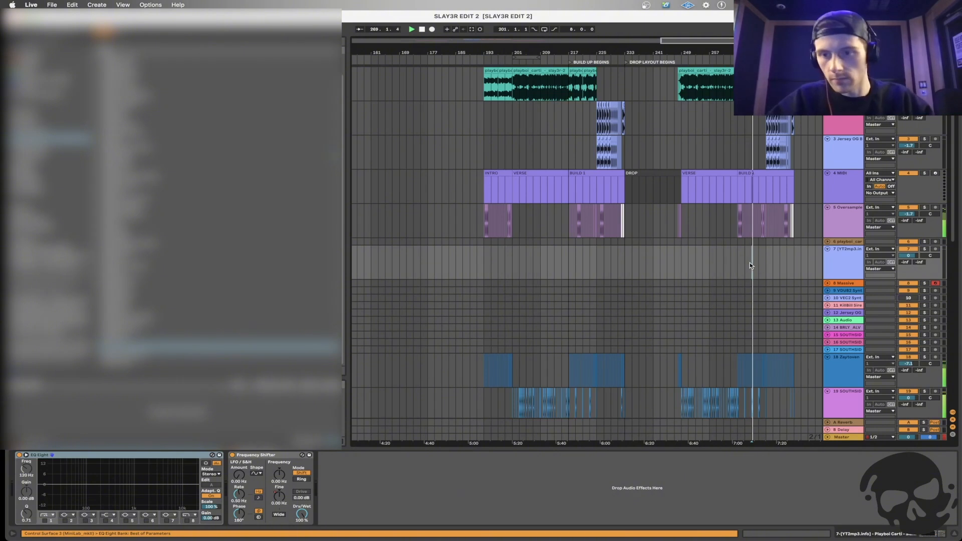
{"action": "left_click", "coordinate": [505, 271]}
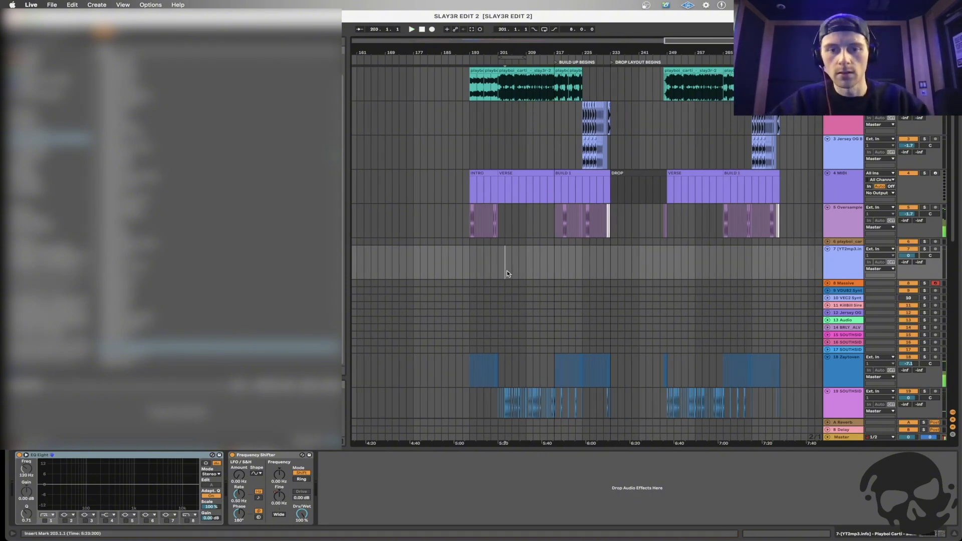
{"action": "left_click", "coordinate": [478, 274]}
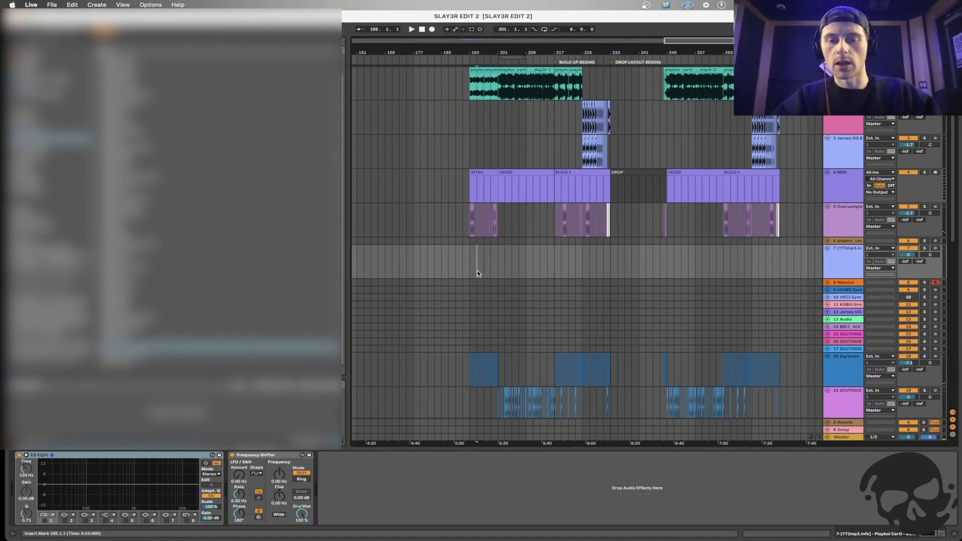
Insert a new audio track below the Oversample track and place its insert marker at bar 193.
{"action": "left_click", "coordinate": [468, 229]}
{"action": "key", "text": "super+t"}
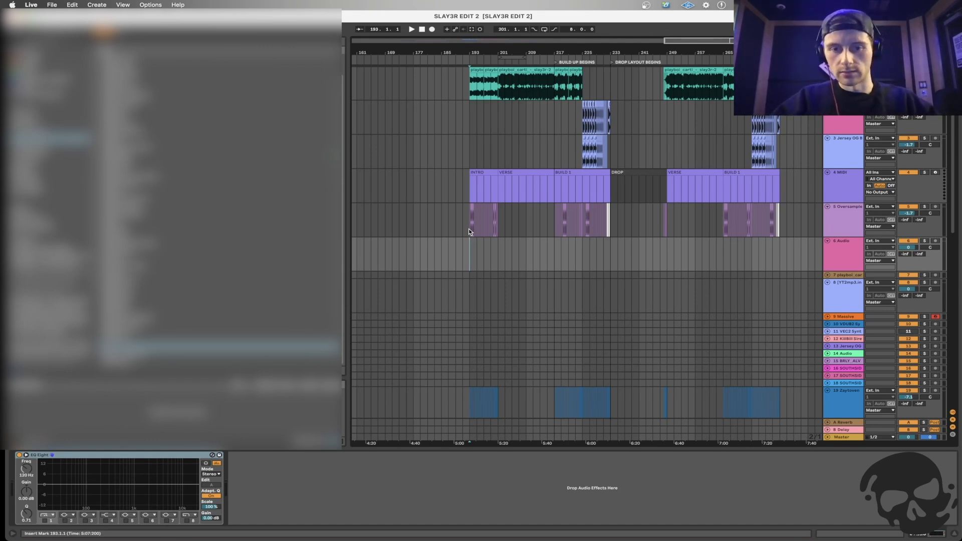
{"action": "key", "text": "plus"}
{"action": "key", "text": "plus"}
{"action": "left_click", "coordinate": [468, 229]}
{"action": "left_click", "coordinate": [468, 194]}
{"action": "left_click", "coordinate": [468, 225]}
{"action": "left_click", "coordinate": [467, 196]}
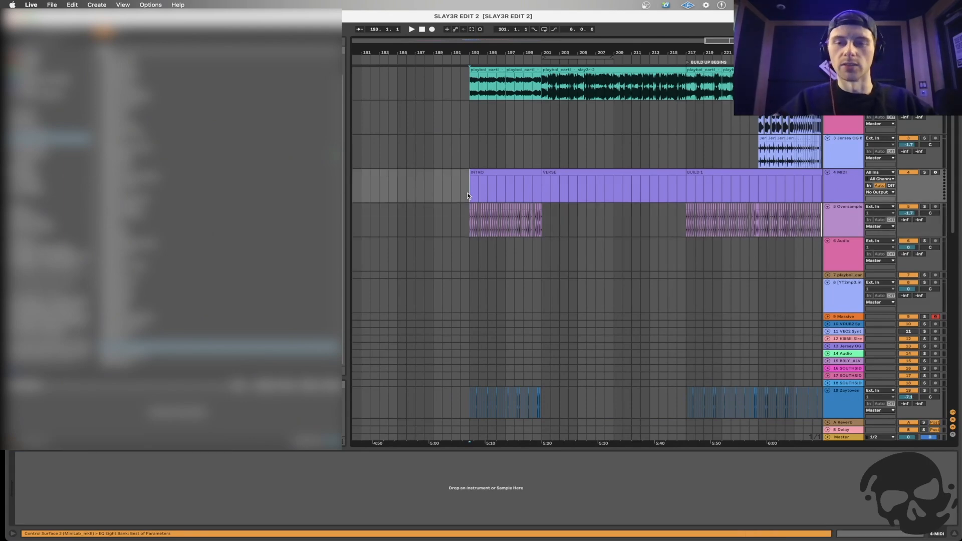
{"action": "scroll", "coordinate": [468, 196], "scroll_direction": "right", "scroll_amount": 3}
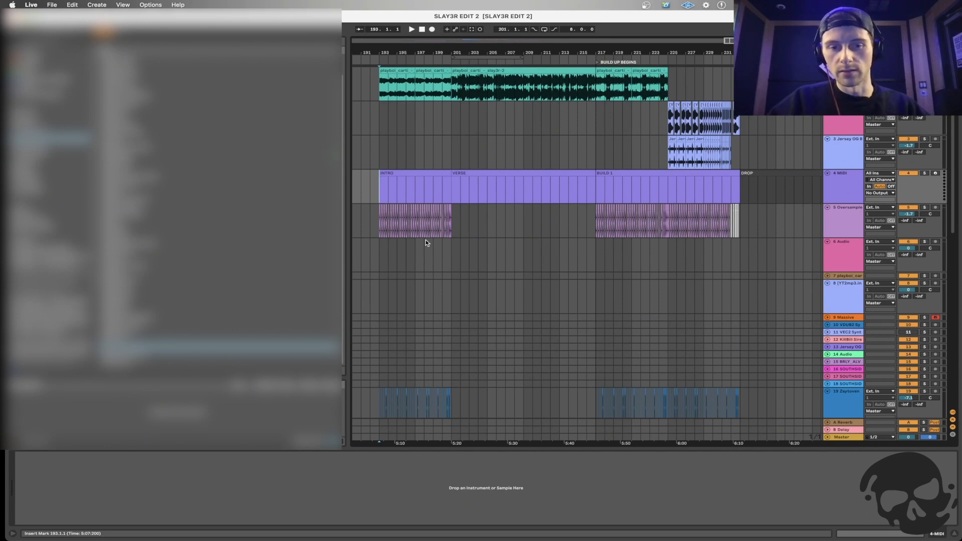
{"action": "left_click", "coordinate": [376, 244]}
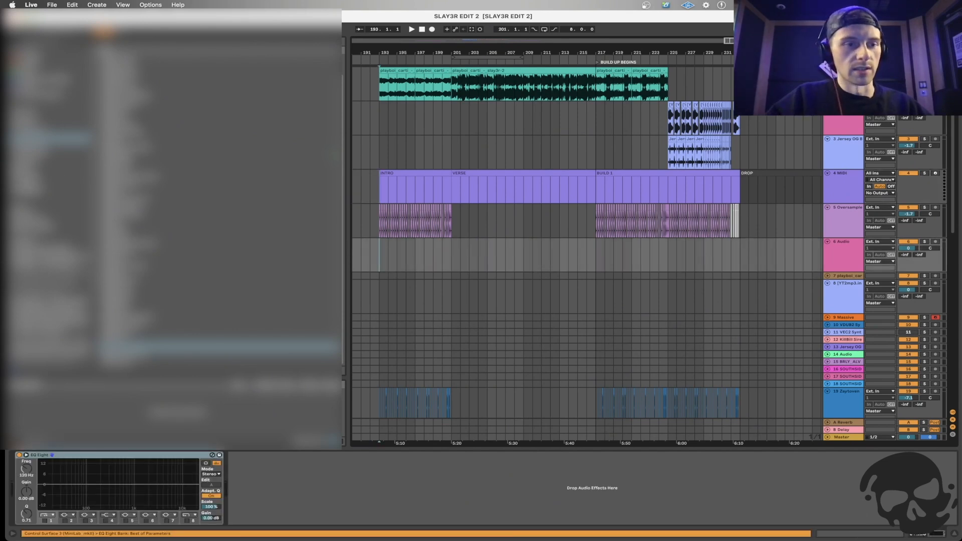
Find the KSHMR_fx_impact_clean_bottom sample in the sound library and place it on the new audio track at bar 197.
{"action": "left_click", "coordinate": [37, 249]}
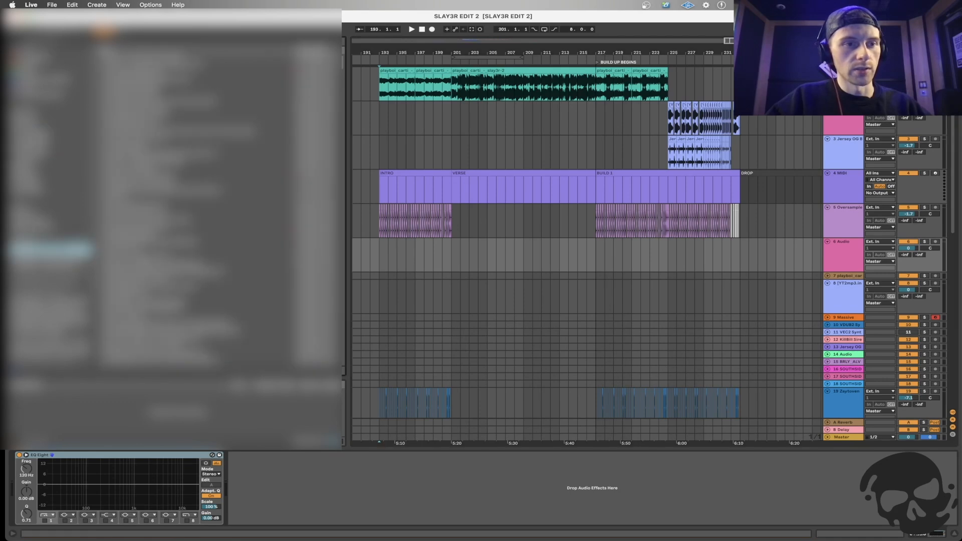
{"action": "left_click", "coordinate": [53, 43]}
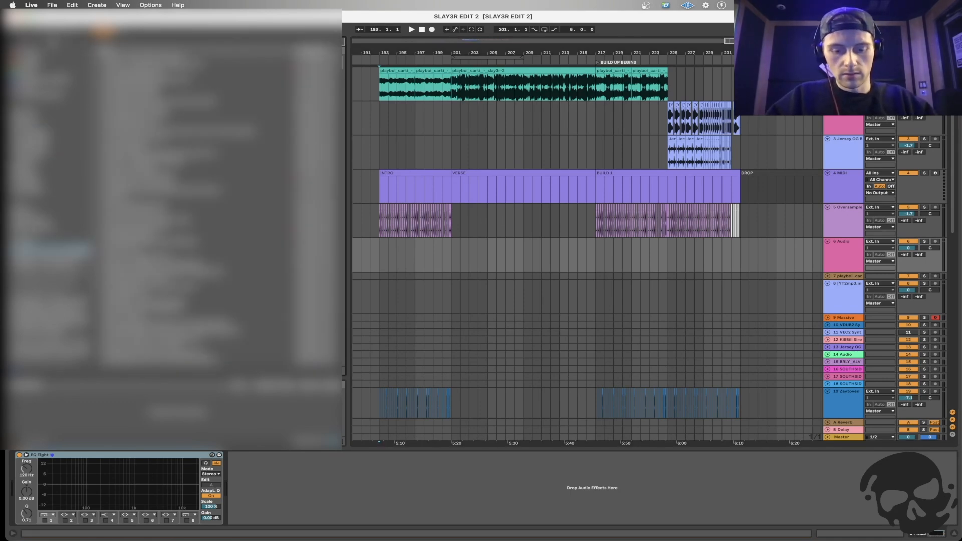
{"action": "key", "text": "q"}
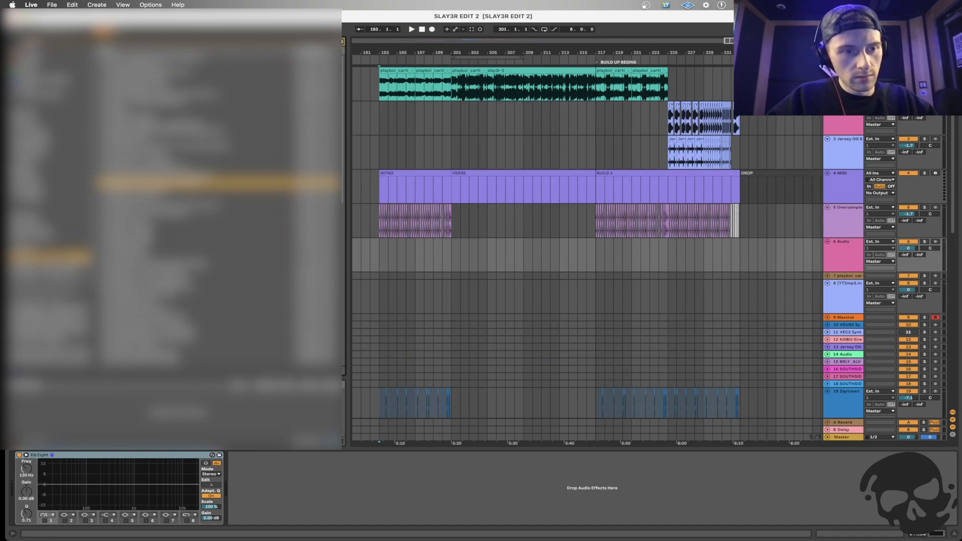
{"action": "left_click", "coordinate": [50, 198]}
{"action": "left_click", "coordinate": [176, 145]}
{"action": "key", "text": "Down"}
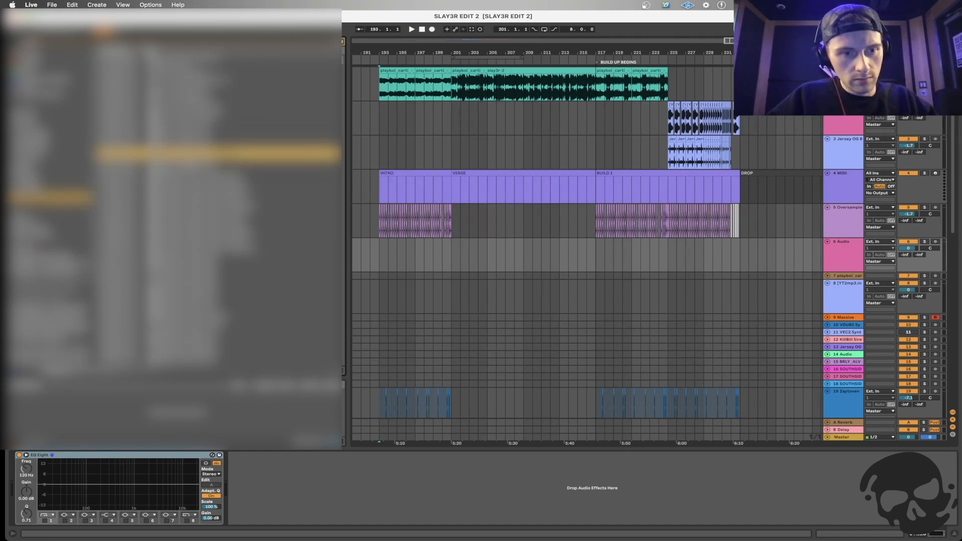
{"action": "left_click_drag", "start_coordinate": [429, 266], "coordinate": [417, 267]}
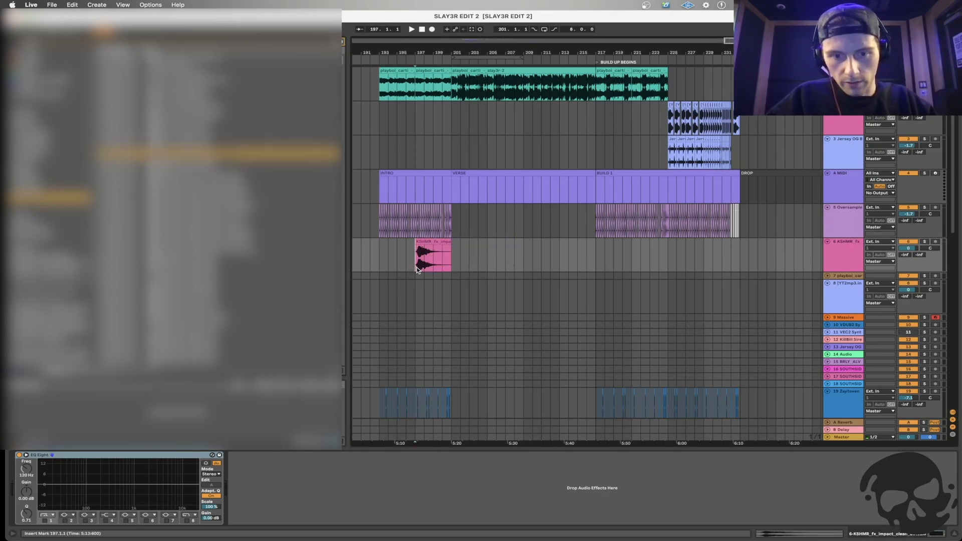
Turn off warping for the KSHMR impact clip at bar 197.
{"action": "scroll", "coordinate": [417, 267], "scroll_direction": "up", "scroll_amount": 5}
{"action": "left_click", "coordinate": [450, 235]}
{"action": "double_click", "coordinate": [454, 241]}
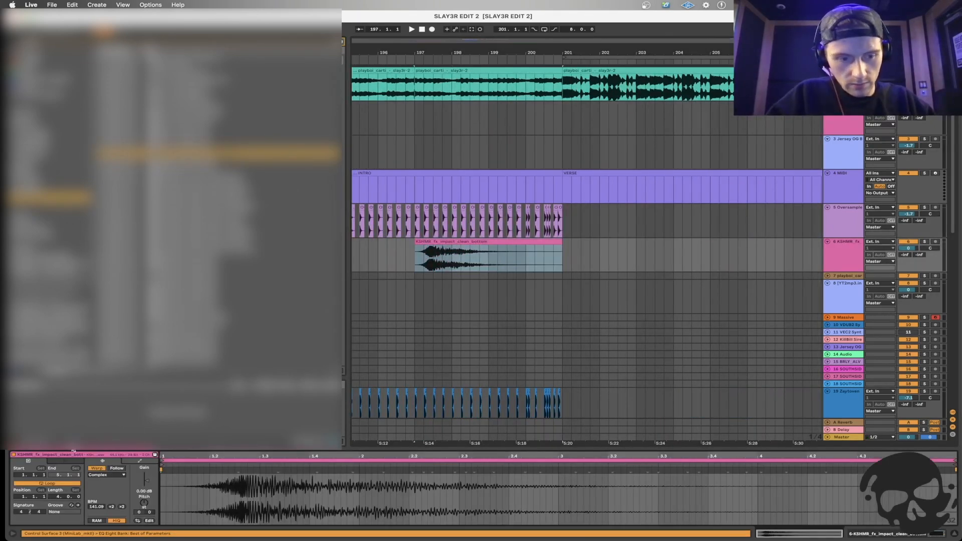
{"action": "left_click", "coordinate": [98, 469]}
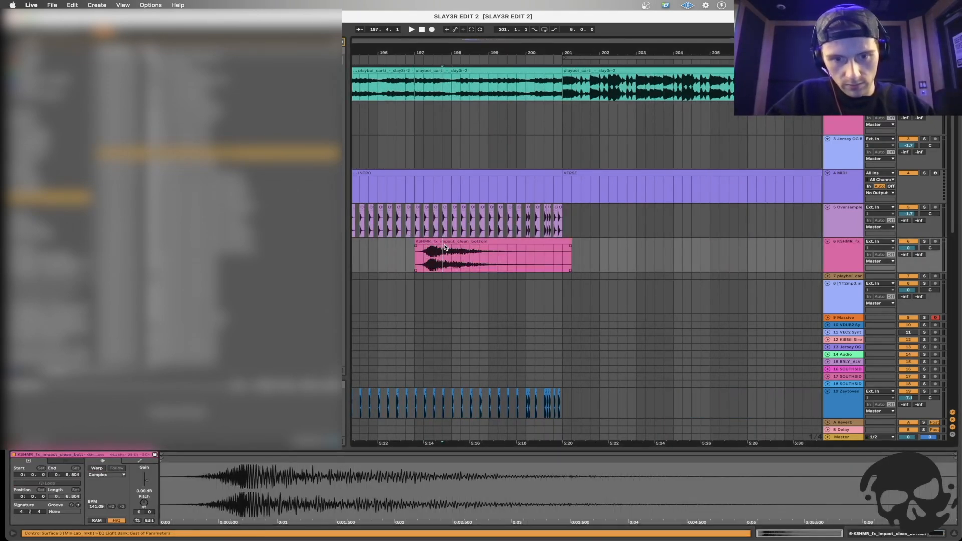
Cut the impact clip from bar 197 and paste it at 216.2.3, just before the first build-up.
{"action": "scroll", "coordinate": [454, 242], "scroll_direction": "down", "scroll_amount": 3}
{"action": "key", "text": "minus"}
{"action": "key", "text": "minus"}
{"action": "key", "text": "Delete"}
{"action": "left_click", "coordinate": [664, 272]}
{"action": "left_click", "coordinate": [638, 269]}
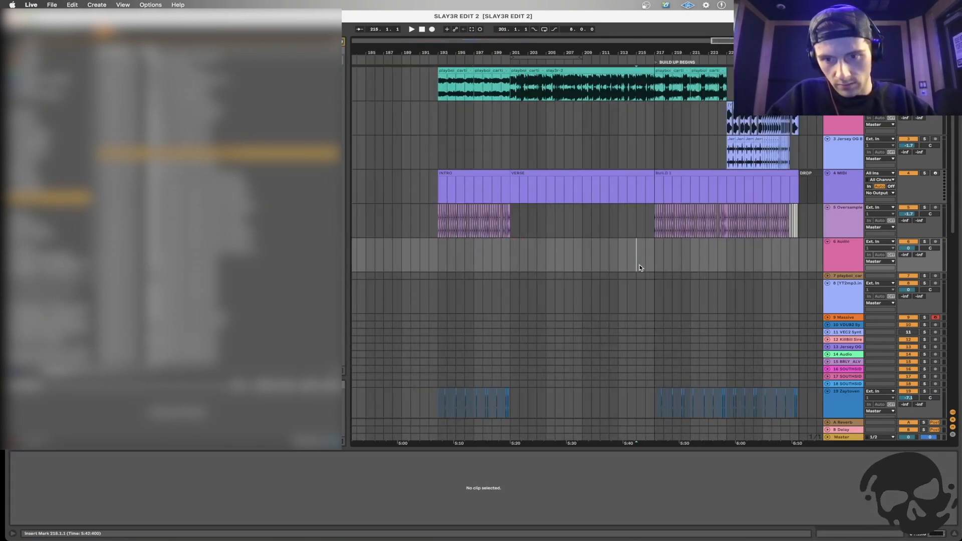
{"action": "key", "text": "space"}
{"action": "left_click", "coordinate": [648, 268]}
{"action": "key", "text": "plus"}
{"action": "key", "text": "plus"}
{"action": "key", "text": "plus"}
{"action": "left_click", "coordinate": [666, 261]}
{"action": "key", "text": "super+v"}
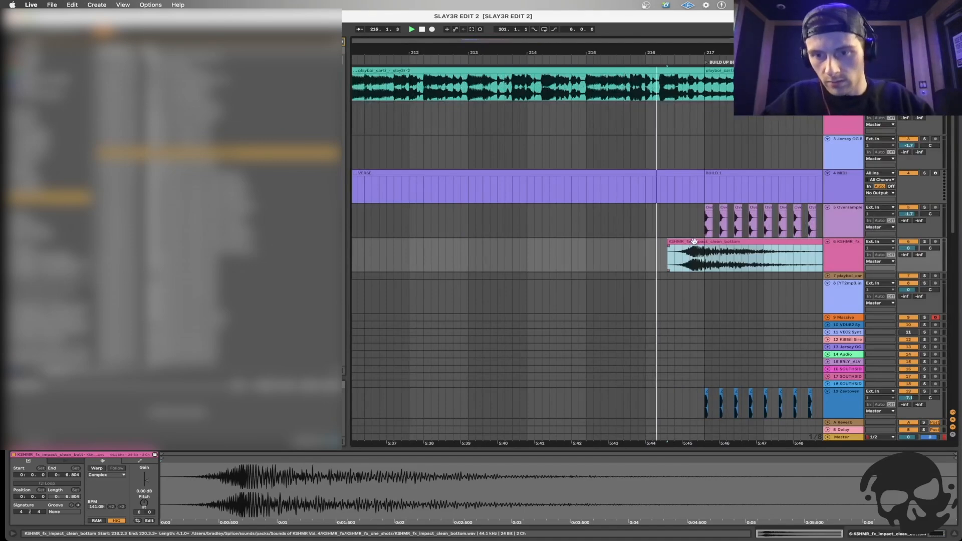
Shift the impact clip slightly so that its hit lines up with the start of the build-up at bar 217.
{"action": "mouse_move", "coordinate": [691, 242]}
{"action": "left_mouse_down"}
{"action": "mouse_move", "coordinate": [711, 243]}
{"action": "mouse_move", "coordinate": [690, 245]}
{"action": "left_mouse_up"}
{"action": "left_click", "coordinate": [705, 264]}
{"action": "key", "text": "plus"}
{"action": "key", "text": "plus"}
{"action": "key", "text": "plus"}
{"action": "key", "text": "plus"}
Play the transition into bar 217 and set the KSHMR track's volume to -6.7 dB.
{"action": "key", "text": "space"}
{"action": "key", "text": "minus"}
{"action": "key", "text": "minus"}
{"action": "left_click", "coordinate": [634, 252]}
{"action": "key", "text": "space"}
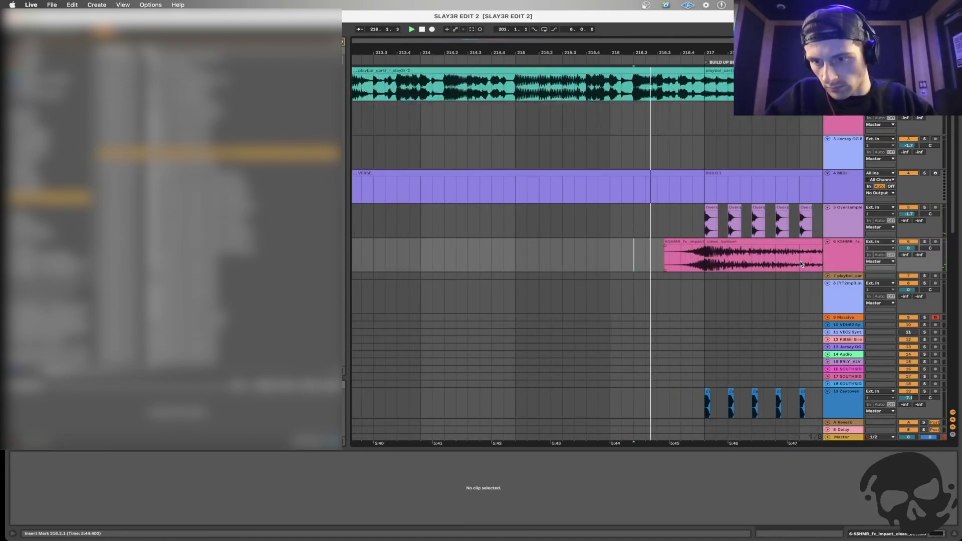
{"action": "key", "text": "space"}
{"action": "left_click_drag", "start_coordinate": [908, 248], "coordinate": [908, 259]}
{"action": "key", "text": "space"}
Duplicate bars 216 to 224 of the KSHMR track so the impact repeats at bar 225.
{"action": "left_click", "coordinate": [718, 263]}
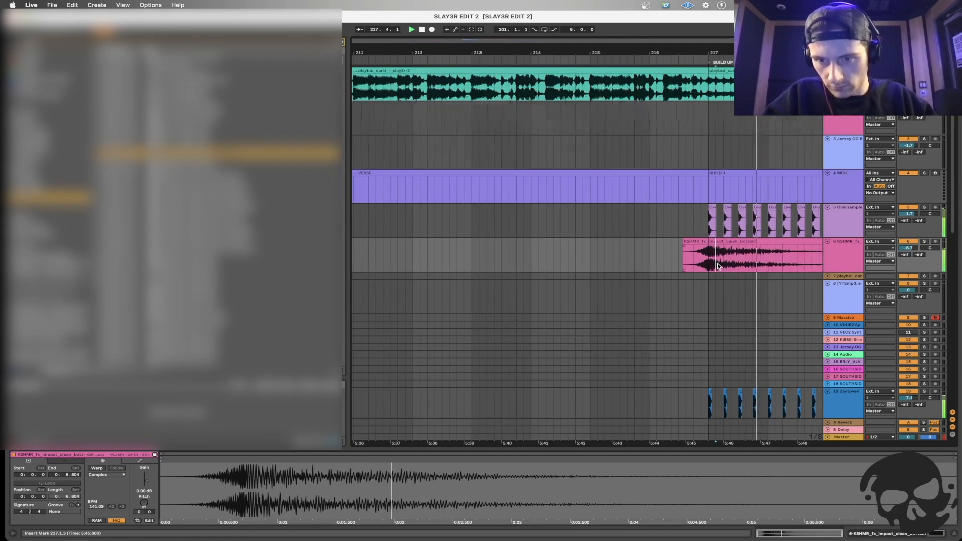
{"action": "key", "text": "minus"}
{"action": "left_click_drag", "start_coordinate": [570, 260], "coordinate": [684, 263]}
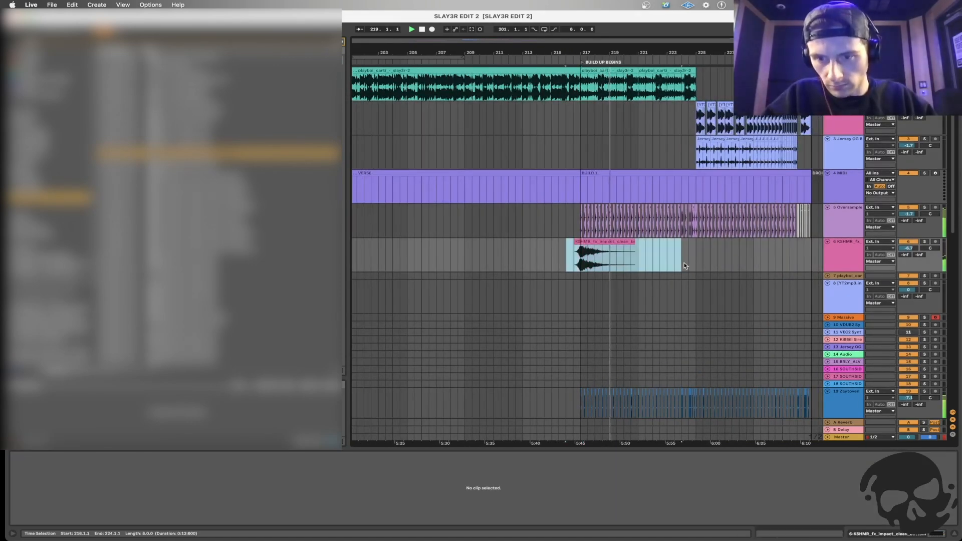
{"action": "key", "text": "super+d"}
Listen through the first build-up and check how the repeated impact sounds at bar 225.
{"action": "left_click", "coordinate": [614, 258]}
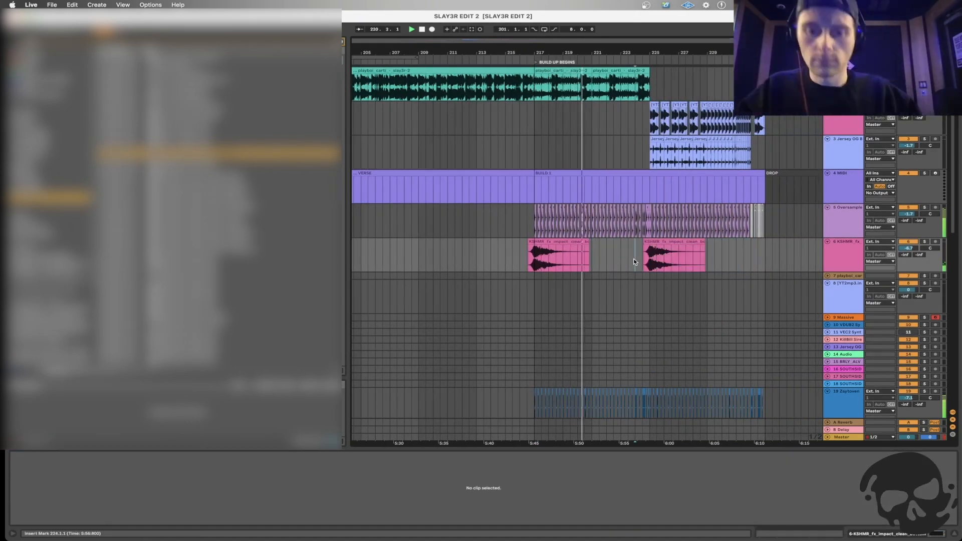
{"action": "left_click", "coordinate": [649, 264]}
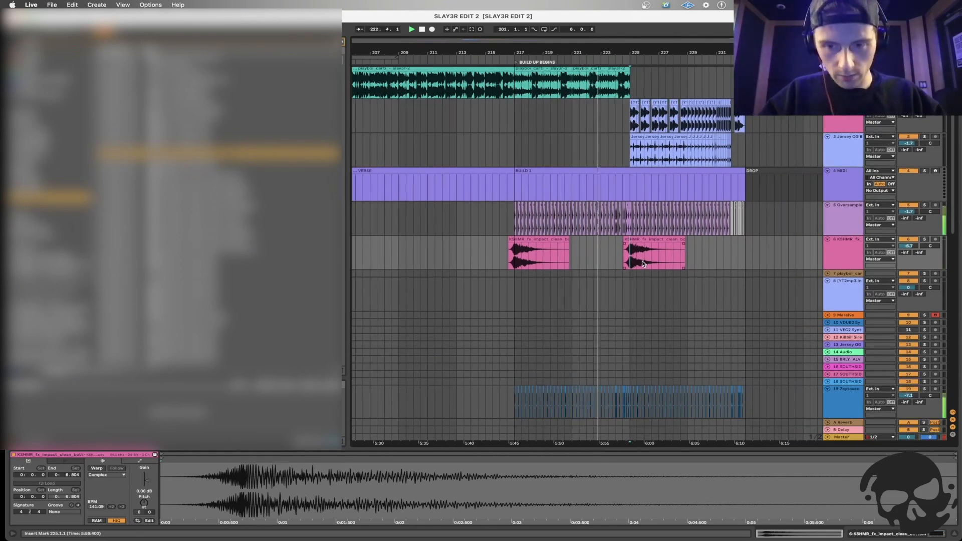
{"action": "scroll", "coordinate": [642, 261], "scroll_direction": "right", "scroll_amount": 2}
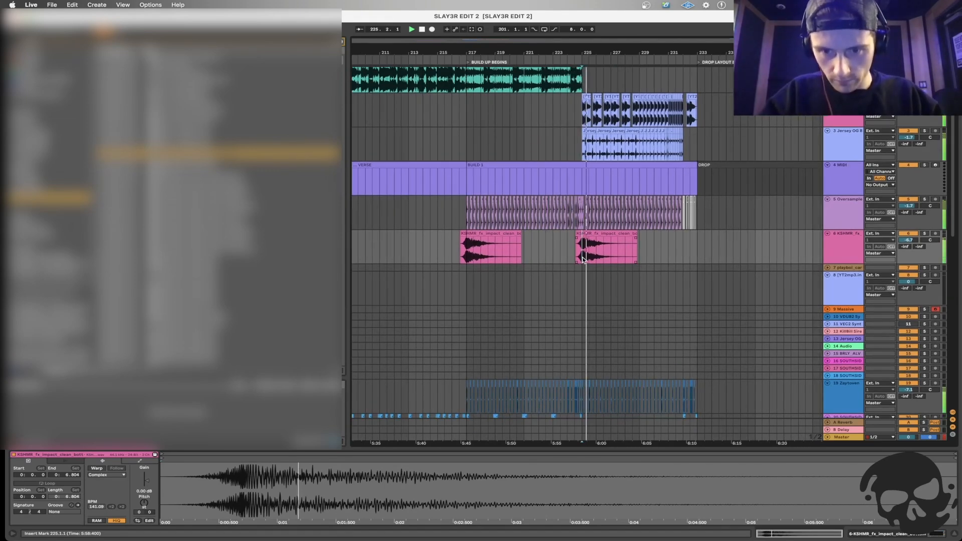
{"action": "key", "text": "minus"}
{"action": "left_click", "coordinate": [608, 258]}
{"action": "scroll", "coordinate": [597, 256], "scroll_direction": "right", "scroll_amount": 1}
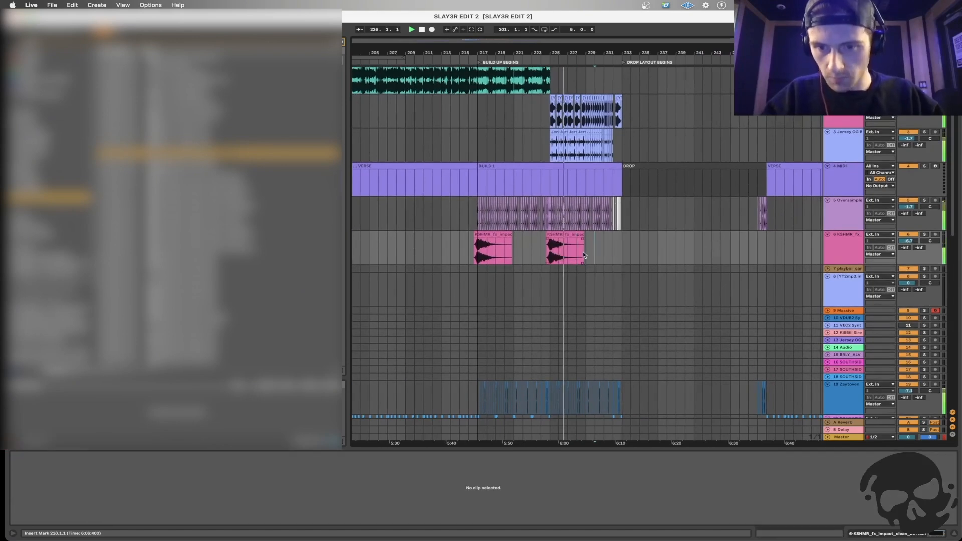
{"action": "left_click", "coordinate": [548, 255]}
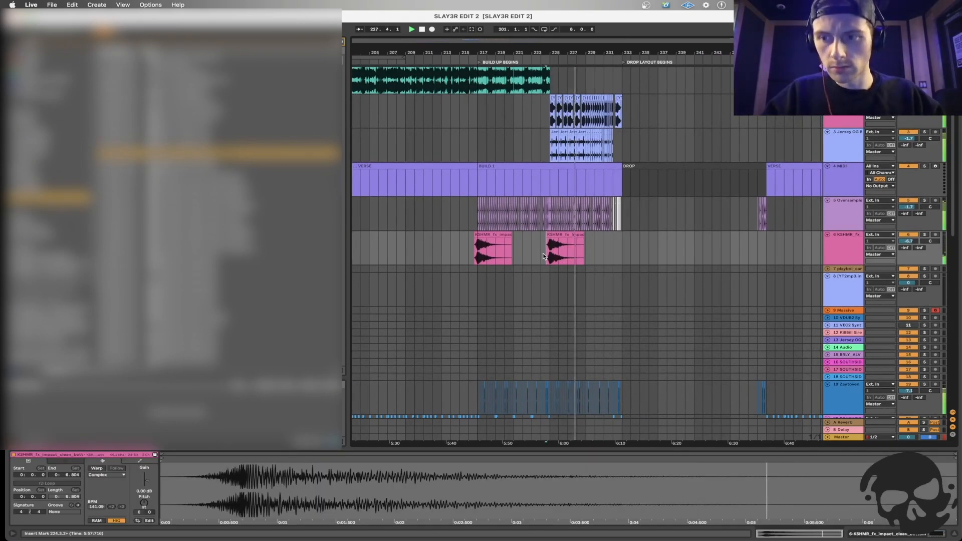
{"action": "key", "text": "plus"}
{"action": "left_click", "coordinate": [538, 253]}
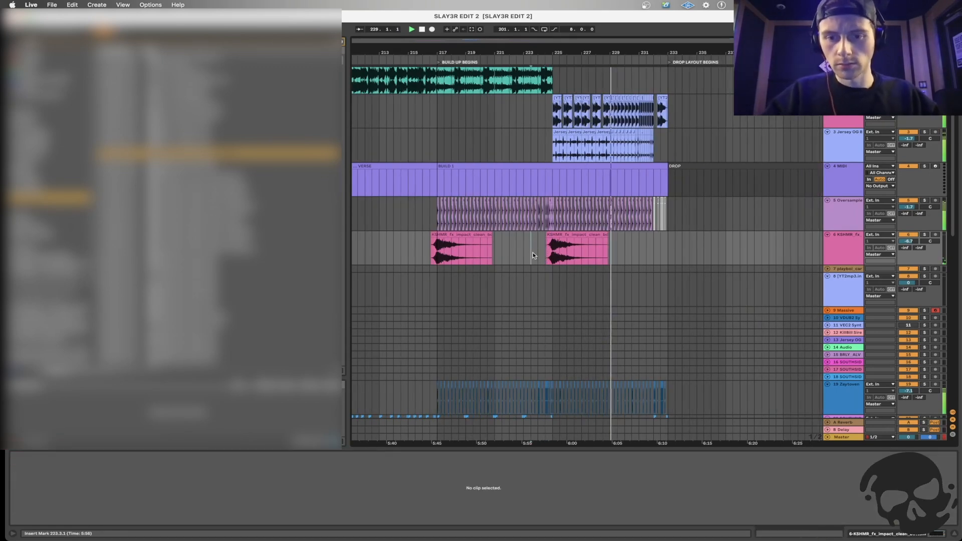
Copy bars 224 to 231 of the KSHMR track and paste the impact at bar 248, leading into the second verse.
{"action": "left_click_drag", "start_coordinate": [541, 258], "coordinate": [638, 253]}
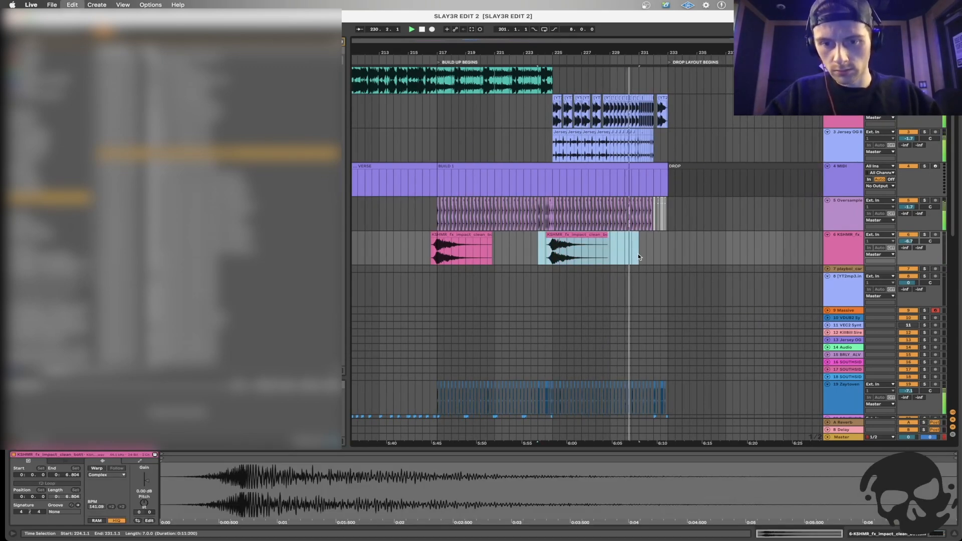
{"action": "left_click", "coordinate": [609, 251]}
{"action": "scroll", "coordinate": [609, 250], "scroll_direction": "right", "scroll_amount": 5}
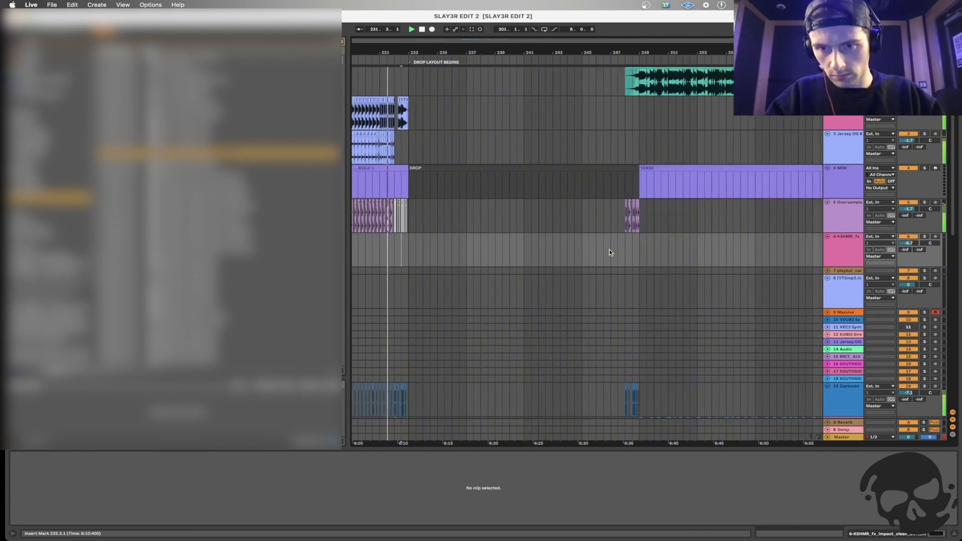
{"action": "left_click", "coordinate": [625, 251]}
{"action": "key", "text": "space"}
{"action": "key", "text": "space"}
{"action": "key", "text": "super+v"}
{"action": "scroll", "coordinate": [640, 257], "scroll_direction": "down", "scroll_amount": 4}
{"action": "left_click", "coordinate": [640, 257]}
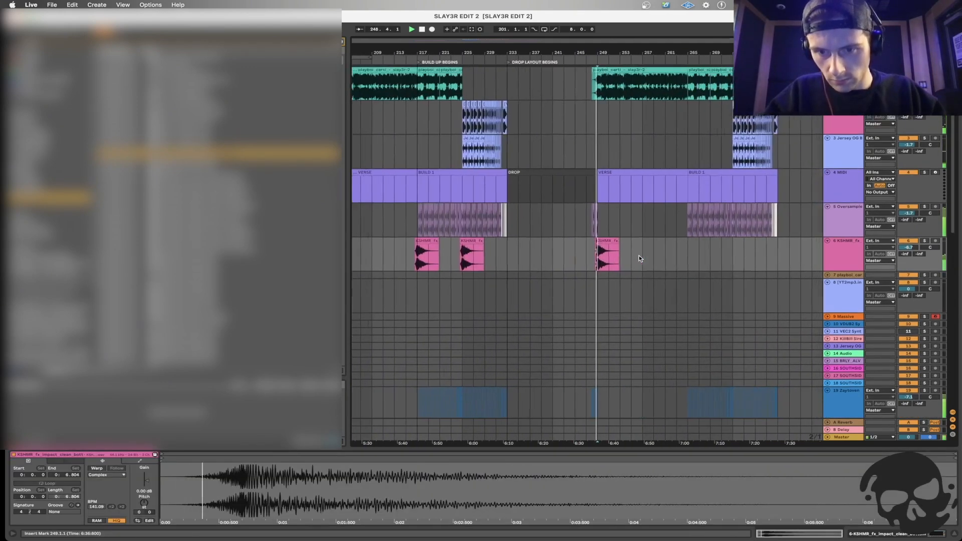
{"action": "scroll", "coordinate": [640, 257], "scroll_direction": "down", "scroll_amount": 3}
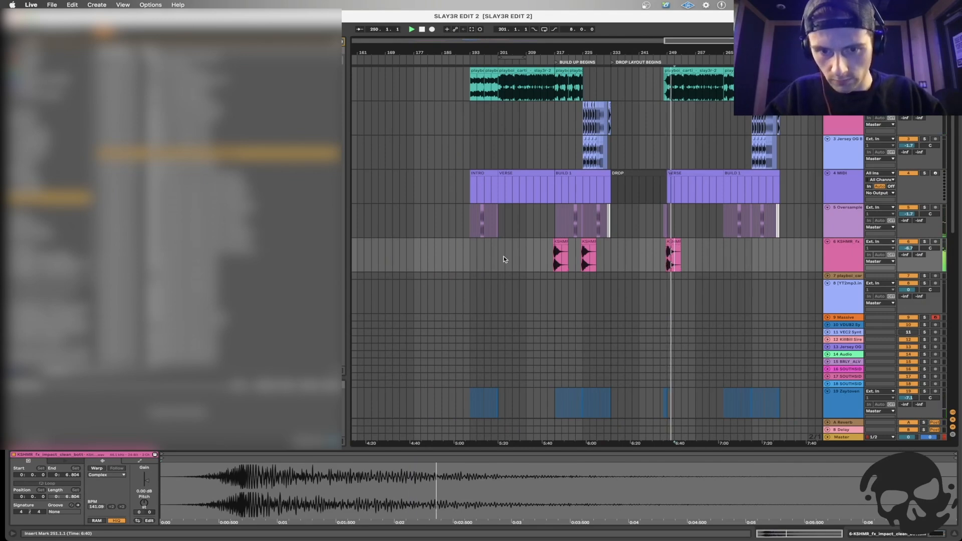
Lower the clip gain of the impact at the start of the second verse.
{"action": "left_click", "coordinate": [674, 241]}
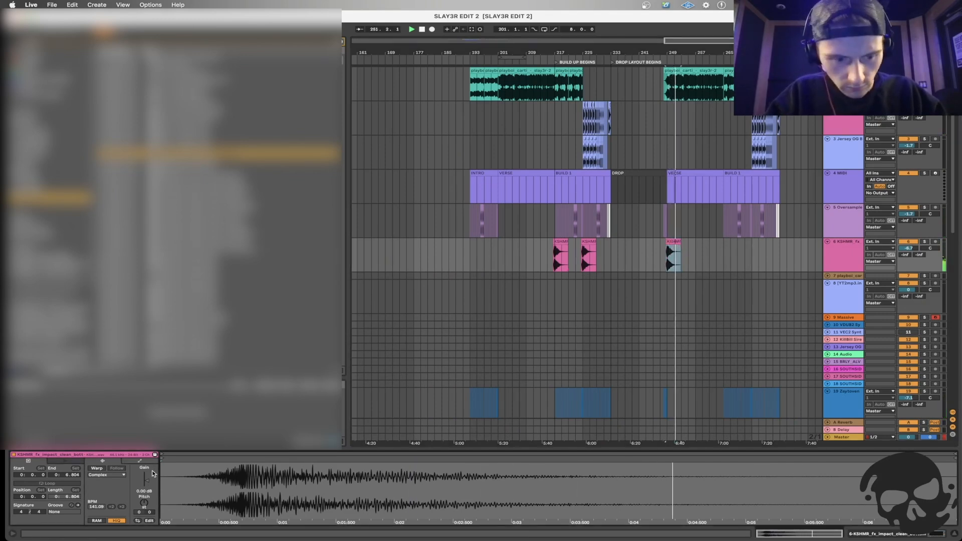
{"action": "left_click_drag", "start_coordinate": [147, 480], "coordinate": [146, 483]}
{"action": "left_click", "coordinate": [648, 256]}
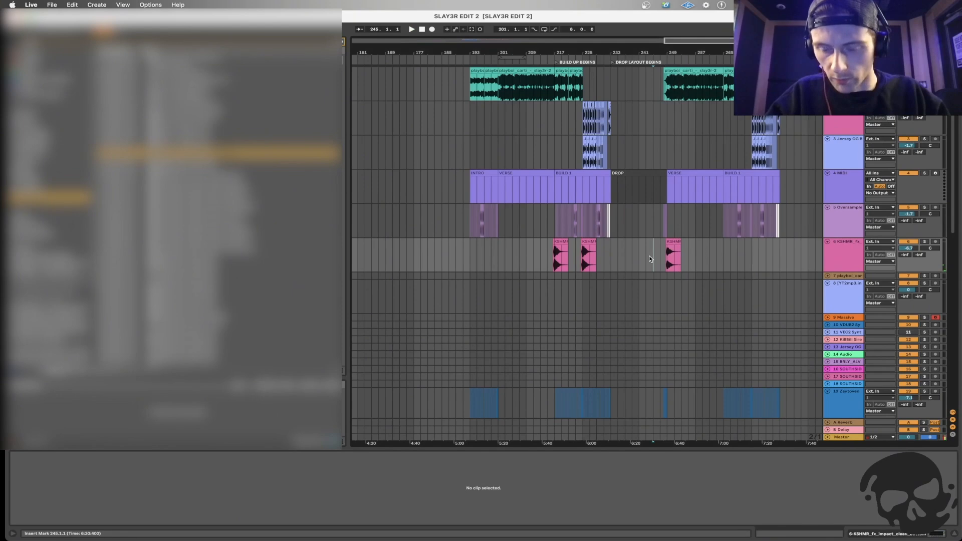
Play the lead-in to the second verse and check how the impact sounds around bars 248 and 249.
{"action": "scroll", "coordinate": [688, 257], "scroll_direction": "up", "scroll_amount": 5}
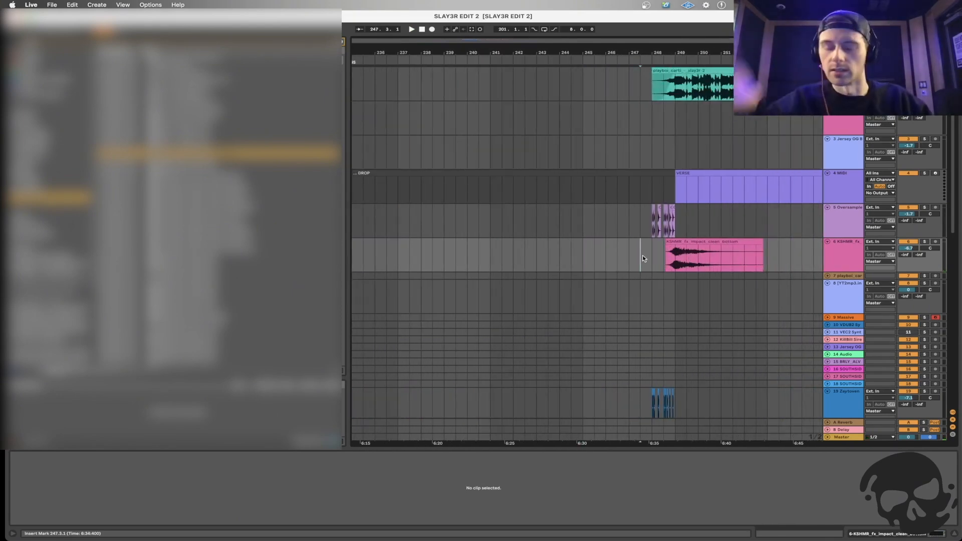
{"action": "left_click", "coordinate": [681, 242]}
{"action": "left_click", "coordinate": [649, 261]}
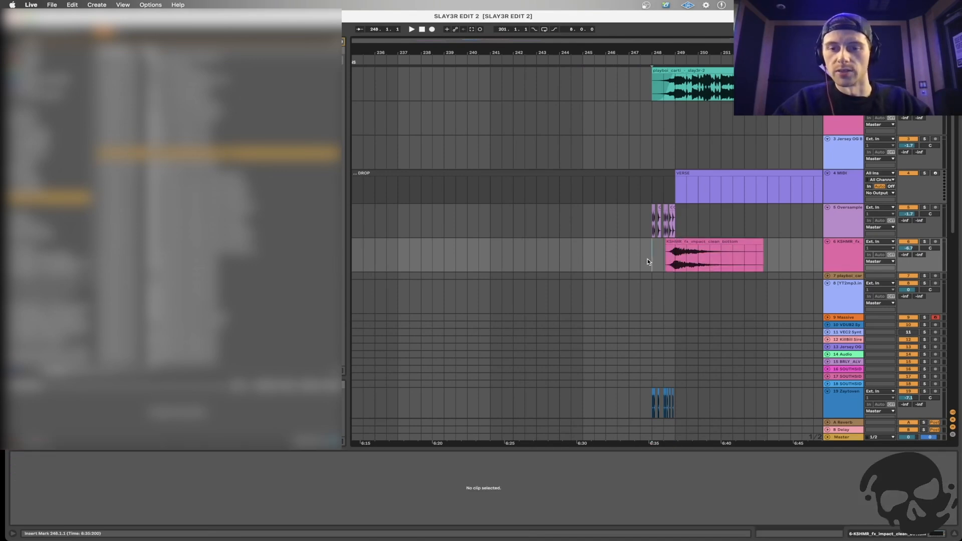
{"action": "left_click", "coordinate": [683, 250]}
{"action": "left_click", "coordinate": [623, 258]}
{"action": "key", "text": "space"}
{"action": "left_click", "coordinate": [674, 256]}
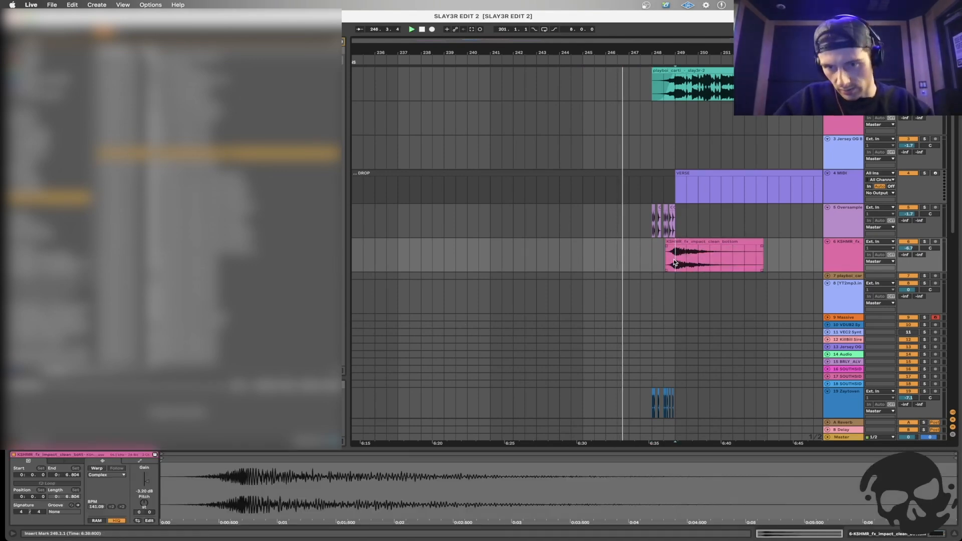
{"action": "key", "text": "space"}
{"action": "left_click", "coordinate": [648, 257]}
{"action": "key", "text": "space"}
{"action": "left_click", "coordinate": [701, 241]}
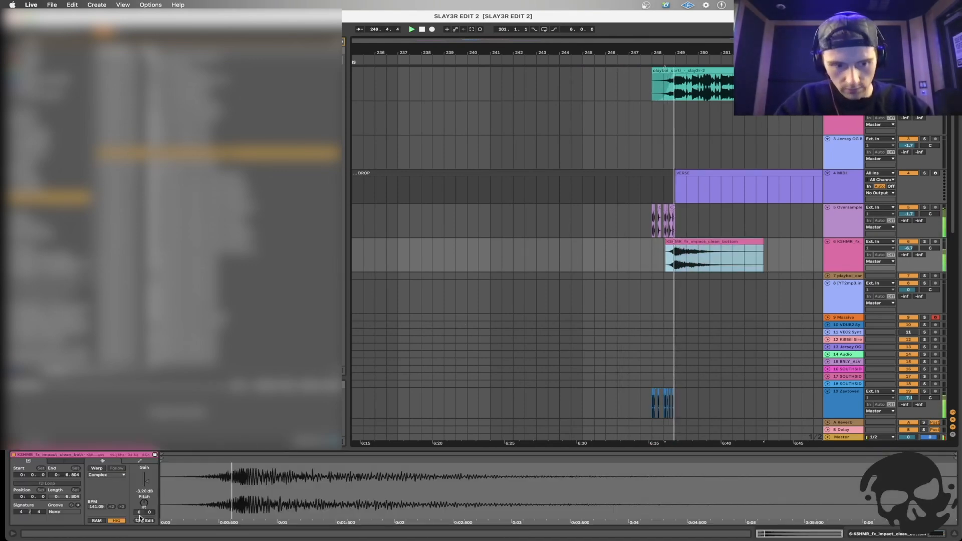
Copy bars 215 to 231 of the KSHMR track and paste both impacts at bar 263 for the second build-up.
{"action": "left_click", "coordinate": [409, 319]}
{"action": "key", "text": "minus"}
{"action": "key", "text": "minus"}
{"action": "key", "text": "minus"}
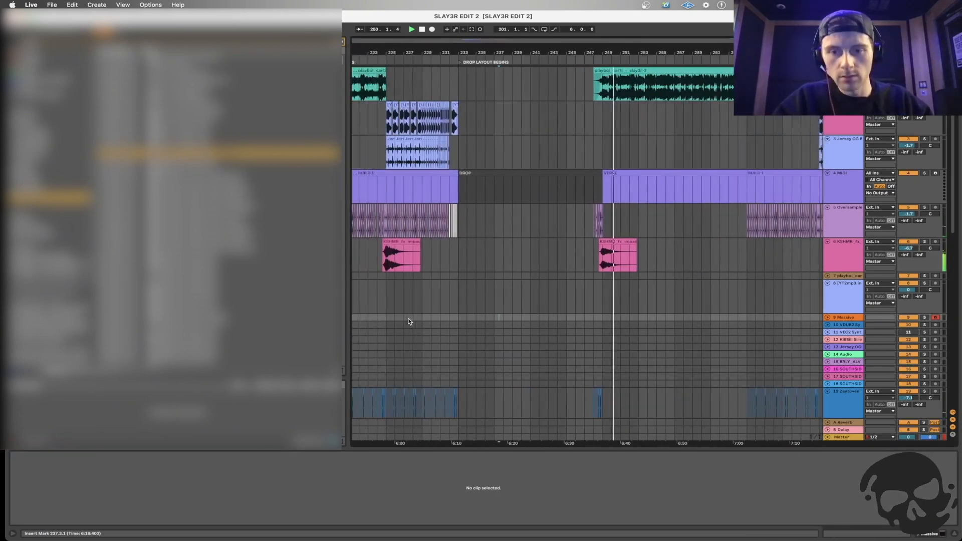
{"action": "left_click_drag", "start_coordinate": [381, 258], "coordinate": [478, 257]}
{"action": "key", "text": "super+c"}
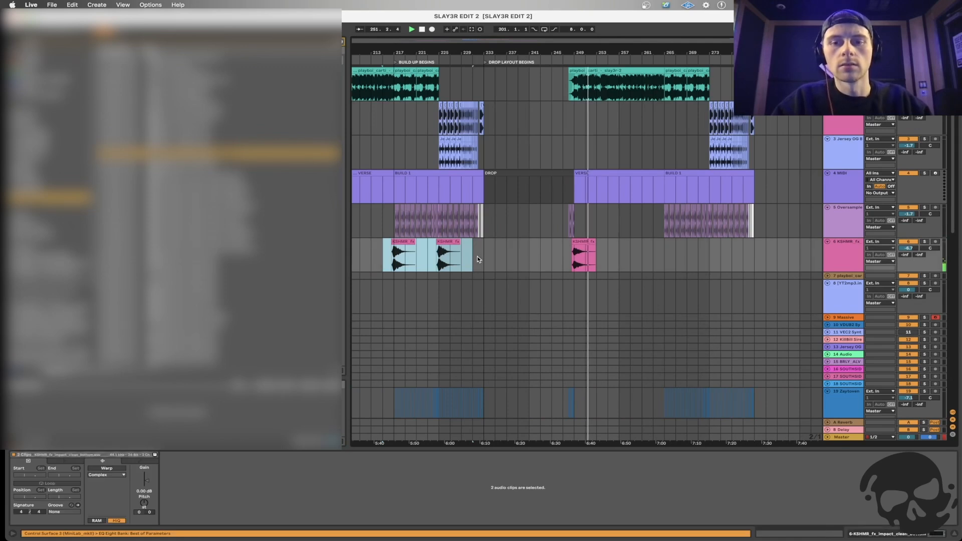
{"action": "left_click", "coordinate": [650, 266]}
{"action": "key", "text": "super+v"}
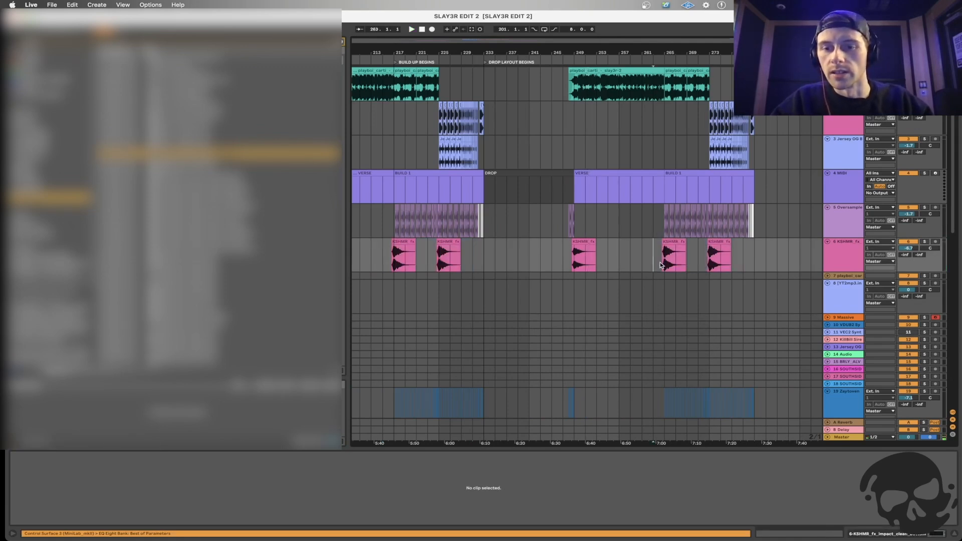
Play the impact at the start of the second build-up and lower the KSHMR track's volume slightly.
{"action": "left_click", "coordinate": [661, 263]}
{"action": "key", "text": "plus"}
{"action": "key", "text": "plus"}
{"action": "key", "text": "space"}
{"action": "left_click", "coordinate": [672, 263]}
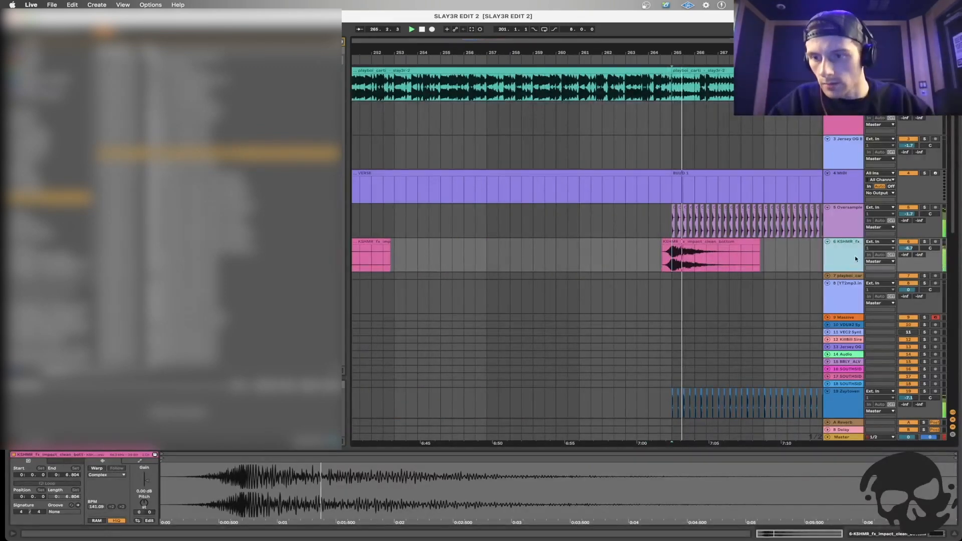
{"action": "left_click", "coordinate": [722, 253]}
{"action": "key", "text": "minus"}
{"action": "key", "text": "minus"}
{"action": "key", "text": "minus"}
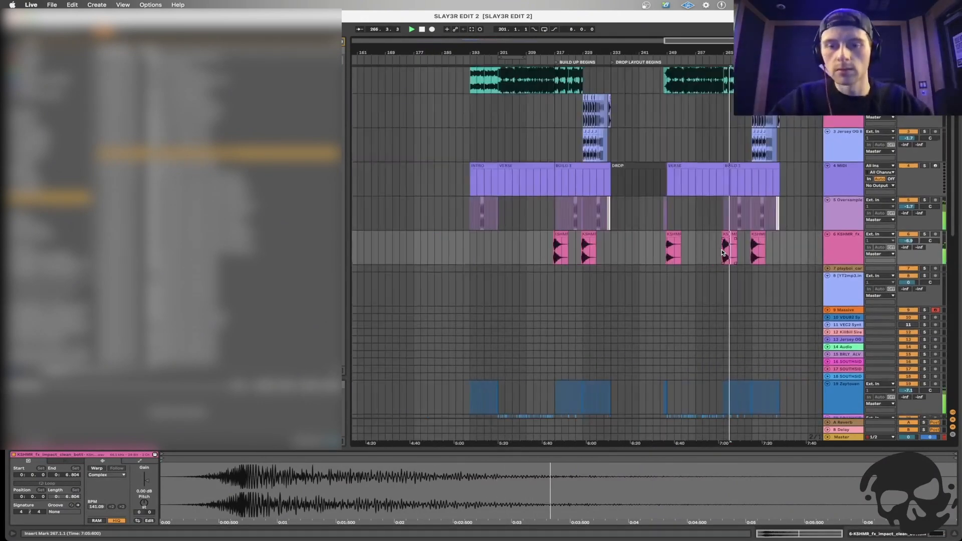
Insert a new audio track below the KSHMR impact track and stop playback.
{"action": "left_click", "coordinate": [524, 261]}
{"action": "left_click", "coordinate": [540, 261]}
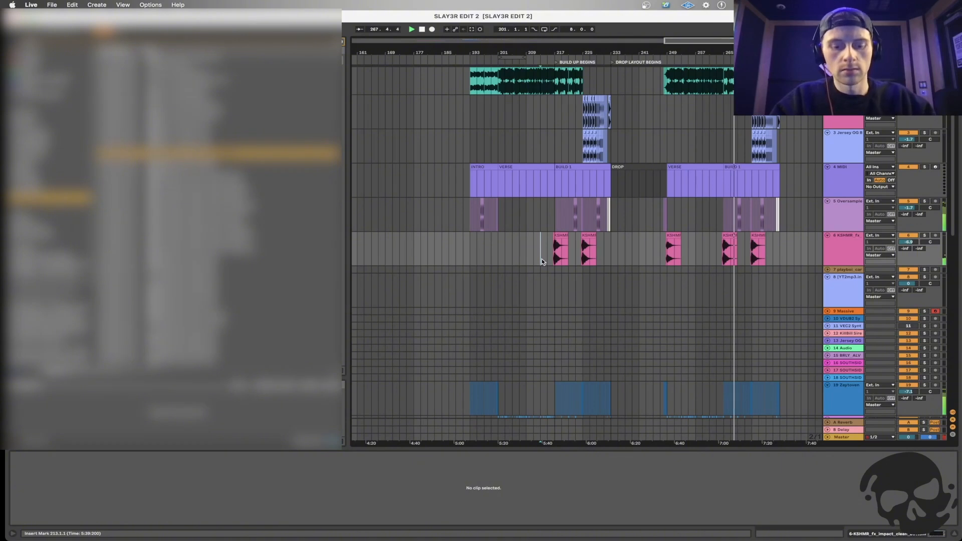
{"action": "key", "text": "super+t"}
{"action": "left_click", "coordinate": [498, 264]}
{"action": "key", "text": "space"}
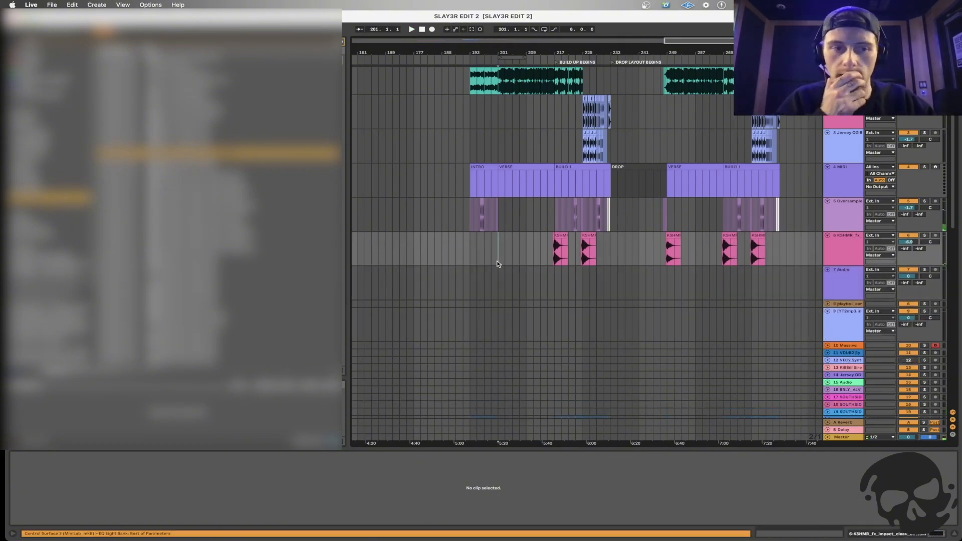
Browse the sample library and audition effect samples for the new audio track.
{"action": "scroll", "coordinate": [215, 200], "scroll_direction": "down", "scroll_amount": 2}
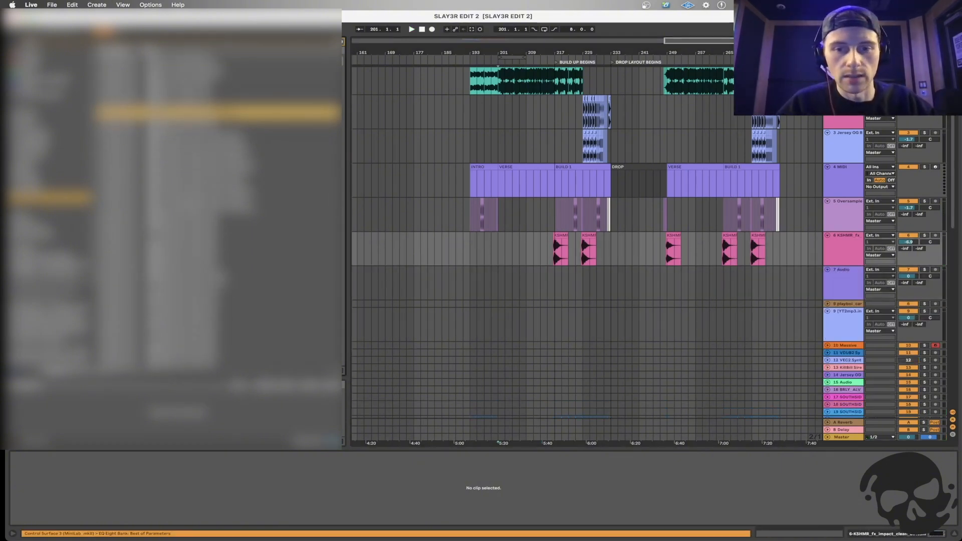
{"action": "scroll", "coordinate": [216, 201], "scroll_direction": "up", "scroll_amount": 4}
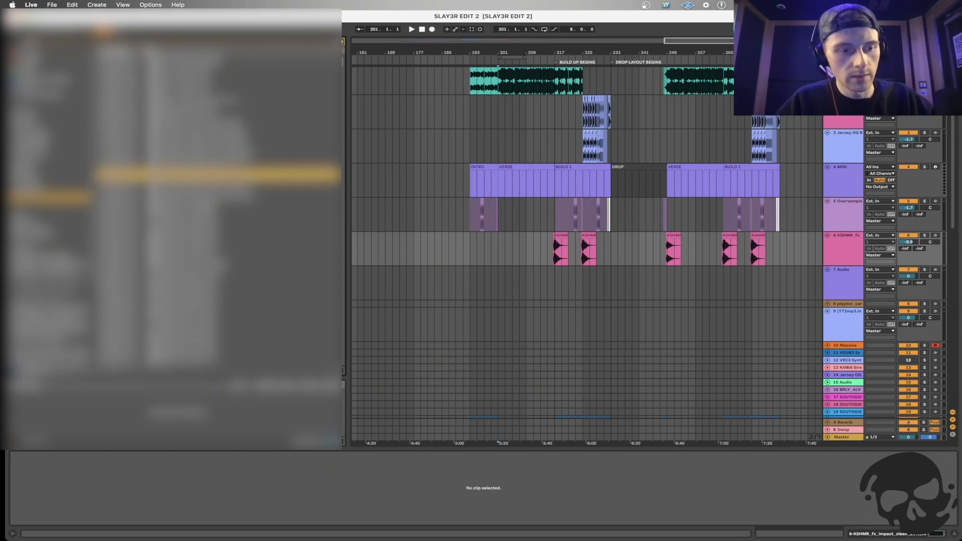
{"action": "key", "text": "Up"}
{"action": "key", "text": "Up"}
{"action": "key", "text": "Up"}
{"action": "key", "text": "Up"}
{"action": "key", "text": "Up"}
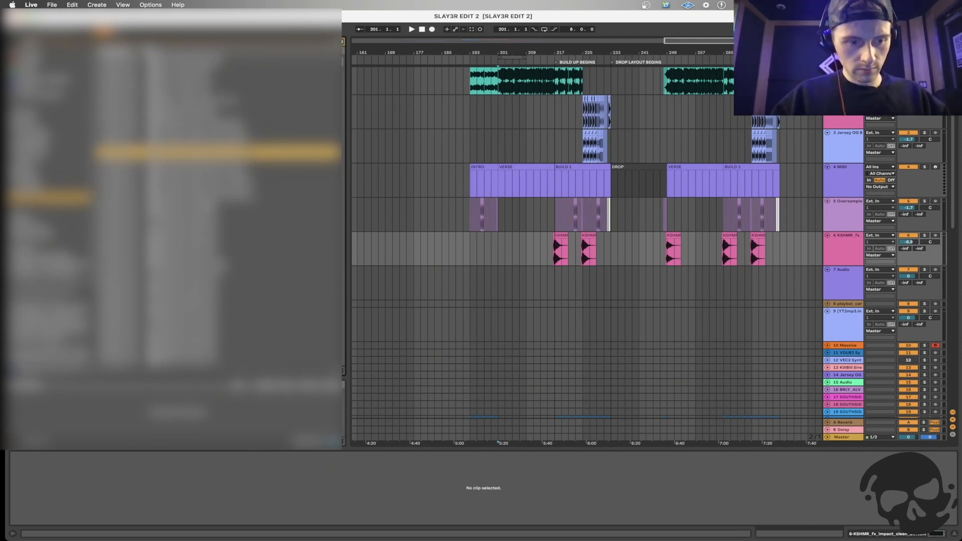
{"action": "left_click", "coordinate": [200, 204]}
{"action": "scroll", "coordinate": [200, 203], "scroll_direction": "down", "scroll_amount": 2}
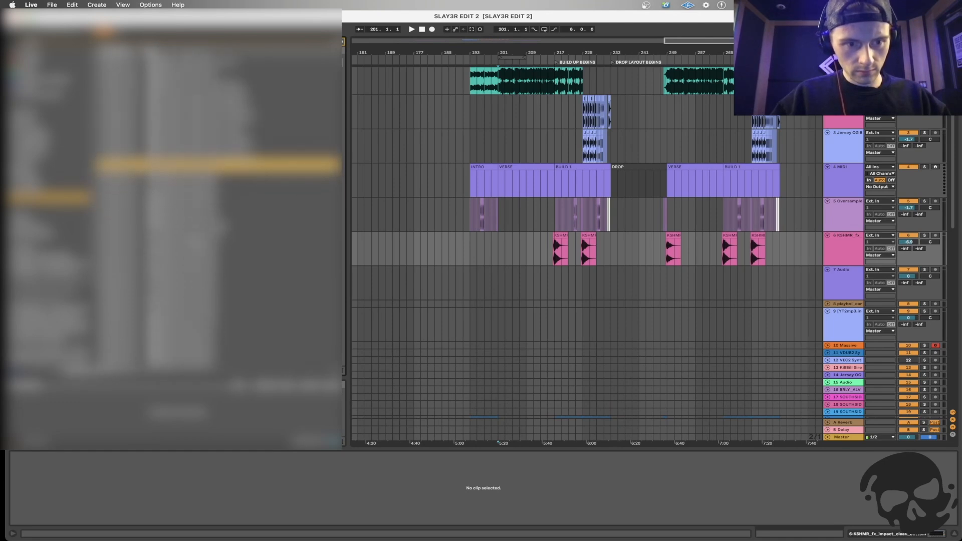
{"action": "left_click", "coordinate": [201, 238]}
{"action": "scroll", "coordinate": [200, 238], "scroll_direction": "down", "scroll_amount": 2}
Clear the current library search and audition more samples, including KSHMR Riser 10 (C).
{"action": "key", "text": "super+f"}
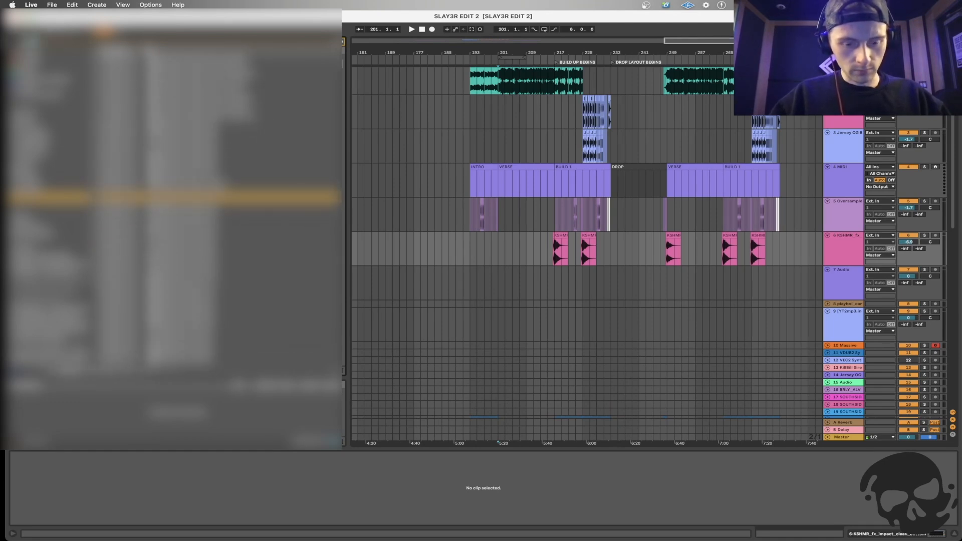
{"action": "key", "text": "BackSpace"}
{"action": "scroll", "coordinate": [200, 230], "scroll_direction": "down", "scroll_amount": 4}
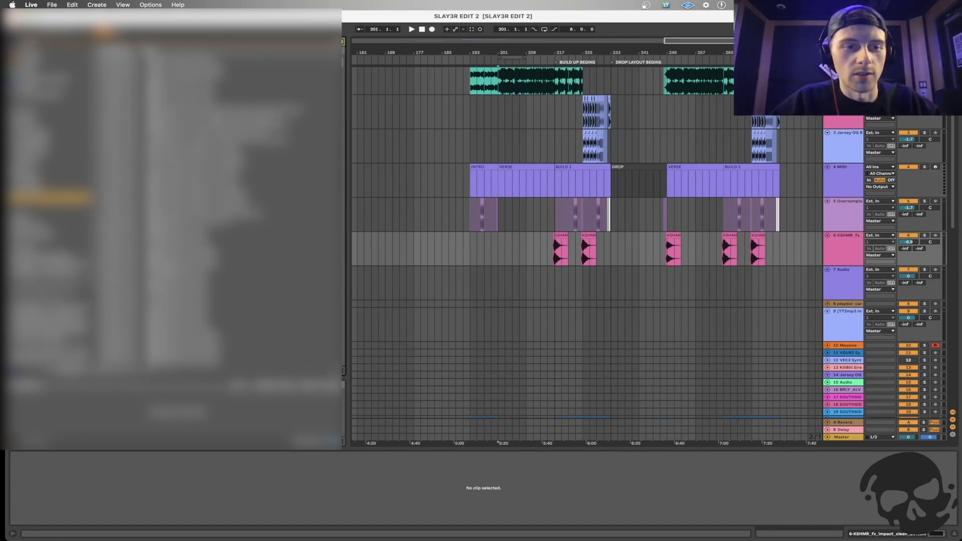
{"action": "left_click", "coordinate": [200, 236]}
{"action": "left_click", "coordinate": [200, 221]}
{"action": "left_click", "coordinate": [201, 229]}
{"action": "key", "text": "Up"}
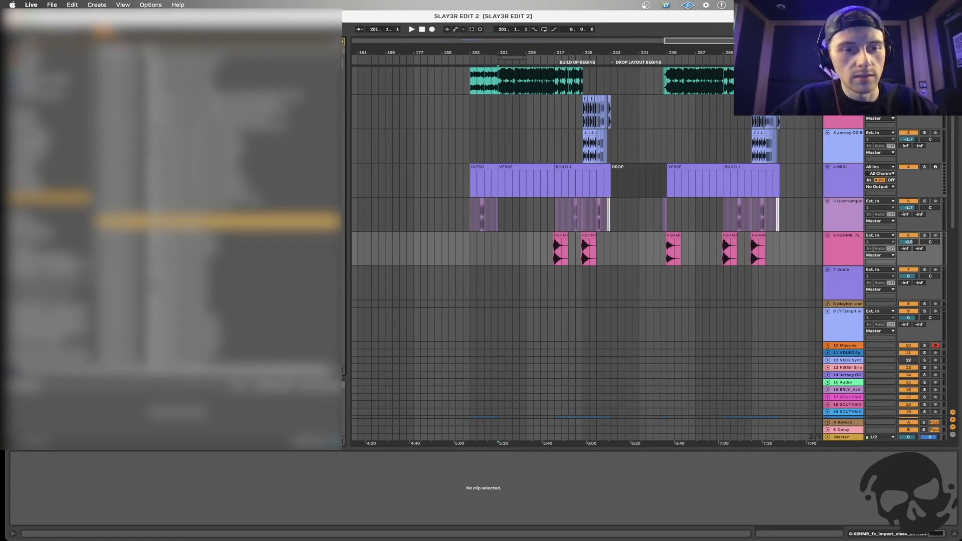
{"action": "key", "text": "Up"}
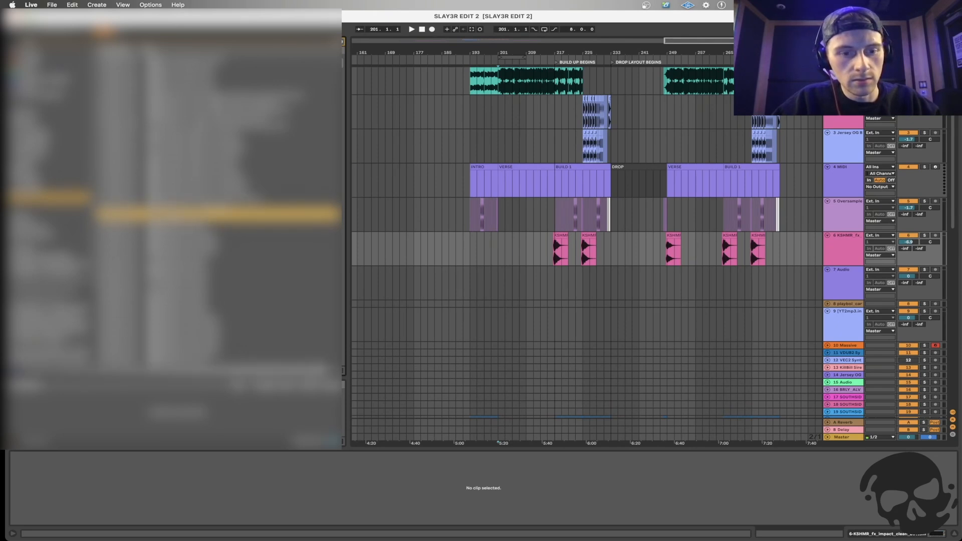
{"action": "left_click", "coordinate": [200, 274]}
{"action": "scroll", "coordinate": [200, 274], "scroll_direction": "down", "scroll_amount": 2}
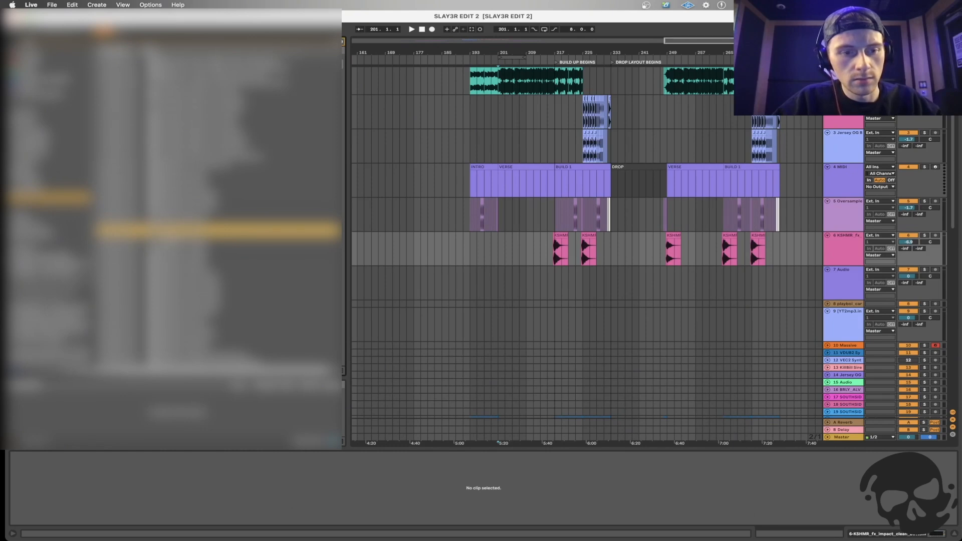
{"action": "left_click_drag", "start_coordinate": [200, 238], "coordinate": [201, 281]}
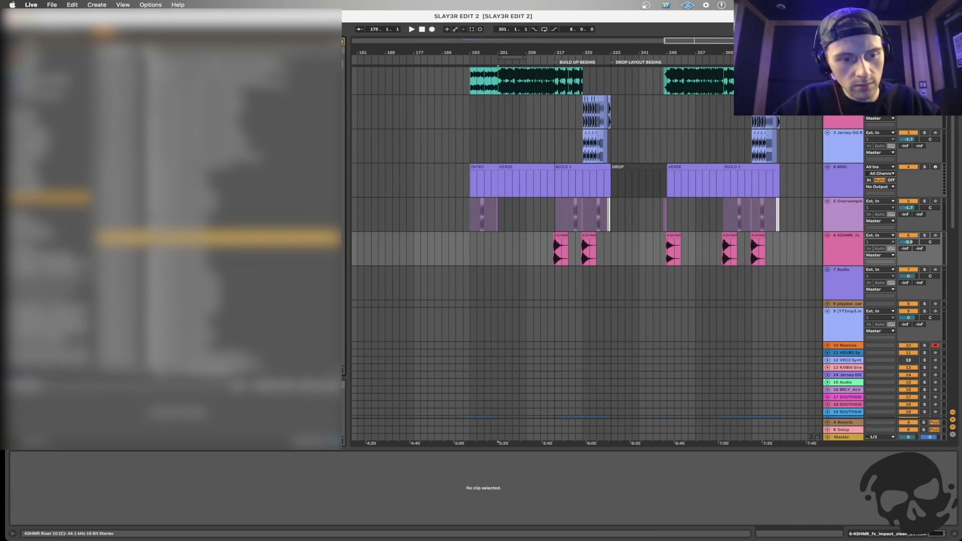
Place KSHMR Riser 10 (C) on the new audio track at bar 219 and turn off warping for it.
{"action": "left_click_drag", "start_coordinate": [201, 282], "coordinate": [560, 287]}
{"action": "key", "text": "plus"}
{"action": "key", "text": "plus"}
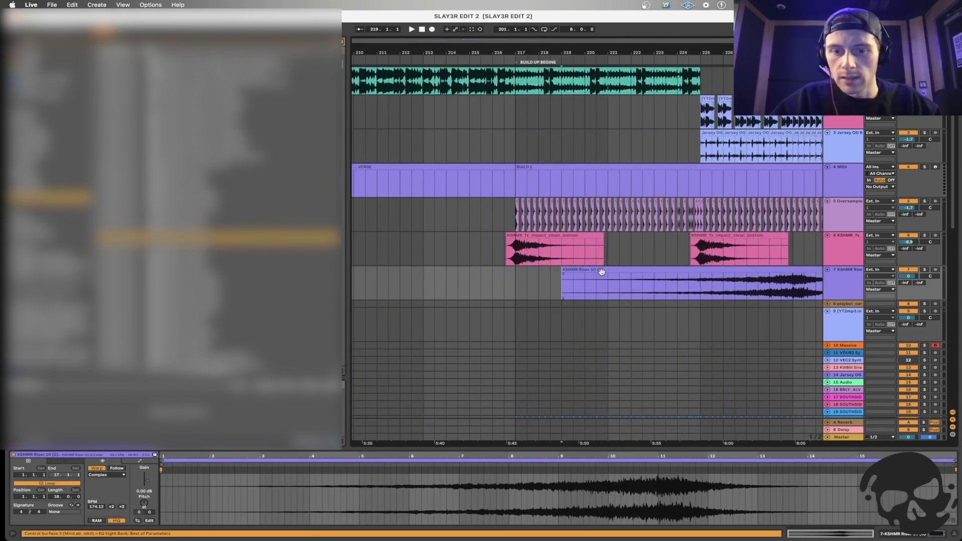
{"action": "left_click", "coordinate": [602, 270]}
{"action": "left_click", "coordinate": [97, 468]}
Move the riser four bars later to bar 223 and play it against the end of the build-up.
{"action": "scroll", "coordinate": [402, 355], "scroll_direction": "right", "scroll_amount": 5}
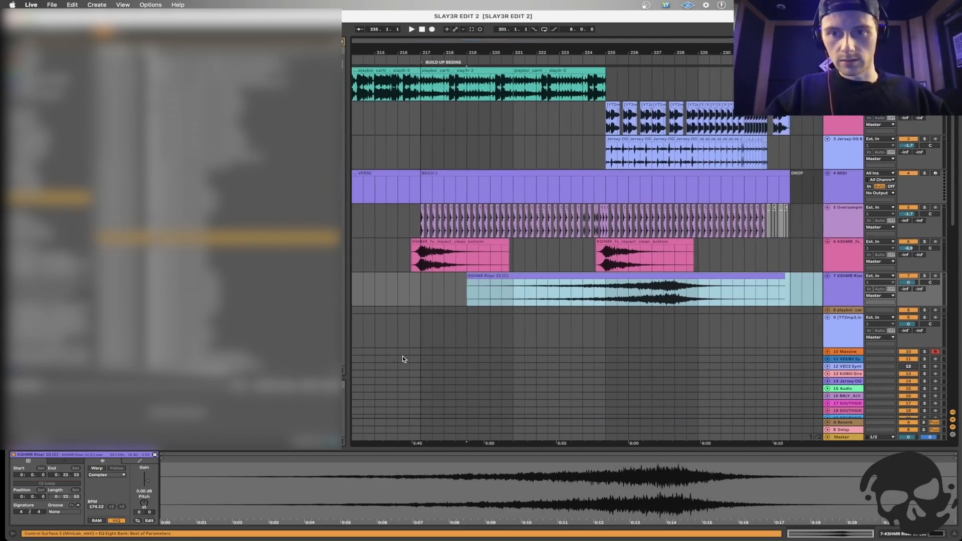
{"action": "left_click", "coordinate": [529, 352]}
{"action": "scroll", "coordinate": [529, 352], "scroll_direction": "right", "scroll_amount": 5}
{"action": "left_click", "coordinate": [483, 300]}
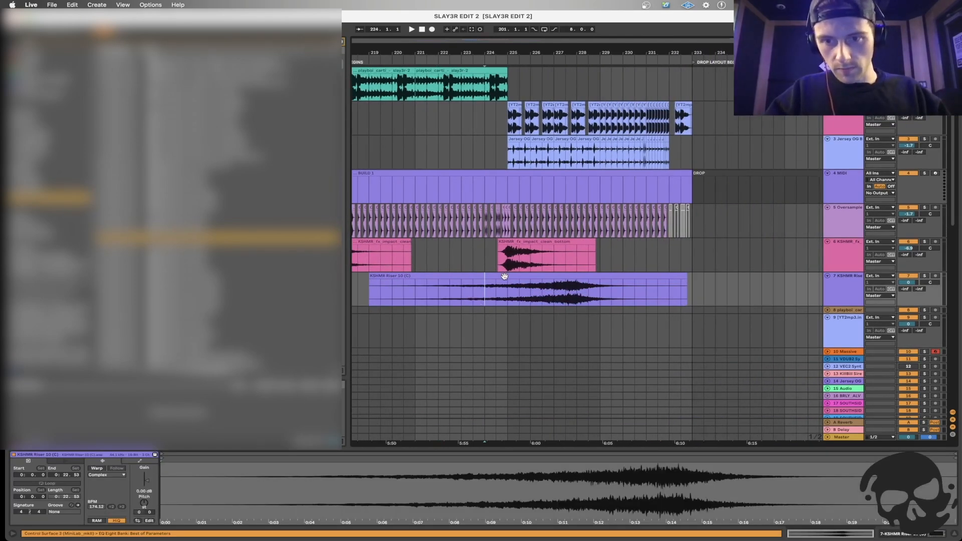
{"action": "left_click_drag", "start_coordinate": [503, 274], "coordinate": [596, 276]}
{"action": "left_click", "coordinate": [610, 309]}
{"action": "key", "text": "space"}
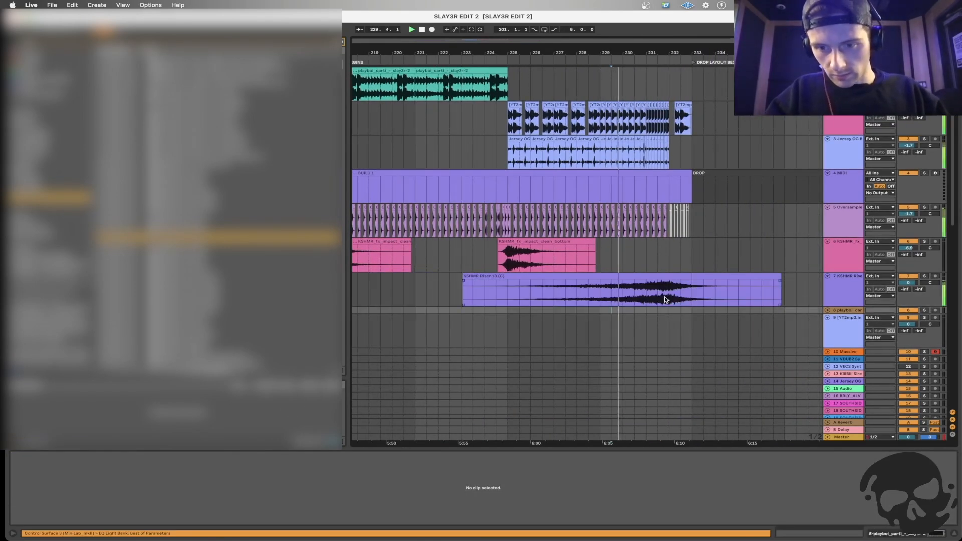
Cut the riser's tail from about bar 232, and after listening delete the whole riser.
{"action": "left_click_drag", "start_coordinate": [669, 298], "coordinate": [804, 296]}
{"action": "key", "text": "Delete"}
{"action": "left_click", "coordinate": [645, 298]}
{"action": "left_click", "coordinate": [676, 297]}
{"action": "key", "text": "space"}
{"action": "left_click_drag", "start_coordinate": [676, 296], "coordinate": [439, 291]}
{"action": "key", "text": "Delete"}
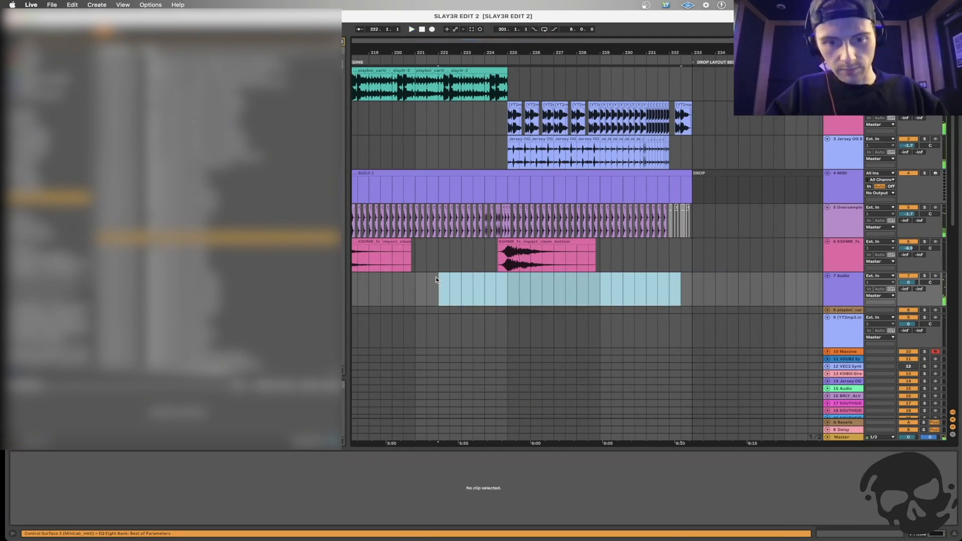
Insert a new MIDI track below the empty audio track.
{"action": "key", "text": "minus"}
{"action": "left_click", "coordinate": [486, 284]}
{"action": "key", "text": "super+shift+t"}
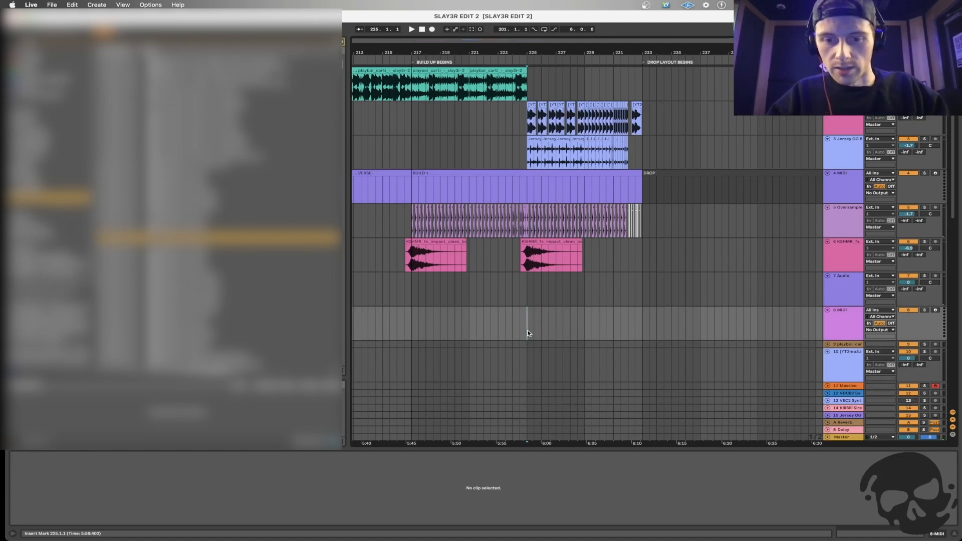
Create a MIDI clip from bar 225 to 232 on the new track with one C3 note spanning its full length.
{"action": "left_click_drag", "start_coordinate": [528, 324], "coordinate": [627, 332]}
{"action": "key", "text": "super+shift+m"}
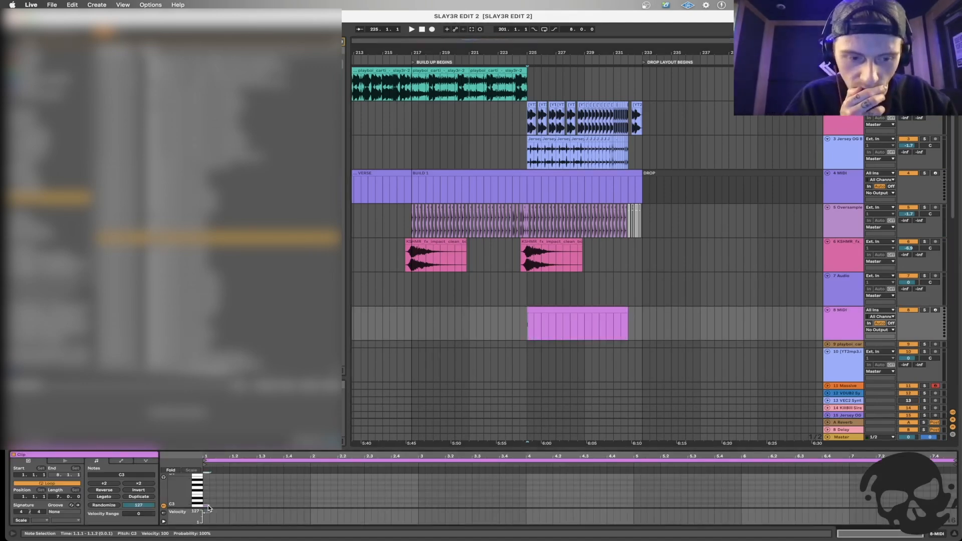
{"action": "left_click_drag", "start_coordinate": [208, 505], "coordinate": [950, 505]}
{"action": "left_click", "coordinate": [485, 321]}
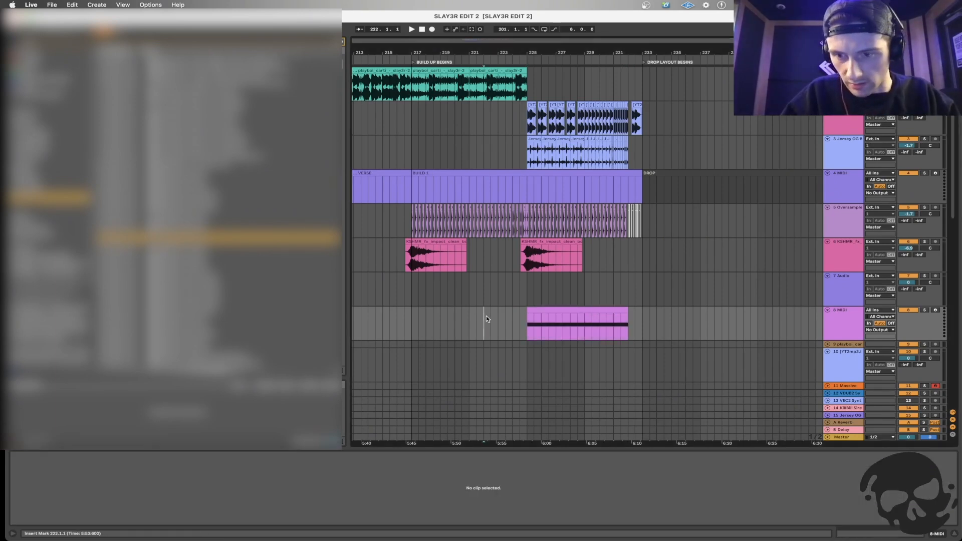
Play from bar 224 and again from the verse at bar 201 to listen for a pitch that fits the build-up.
{"action": "left_click", "coordinate": [512, 322]}
{"action": "key", "text": "plus"}
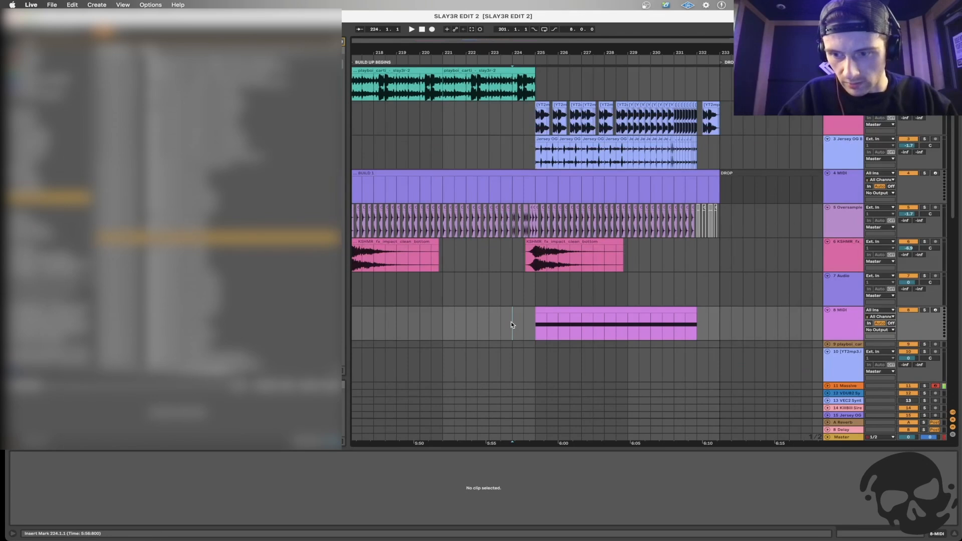
{"action": "key", "text": "space"}
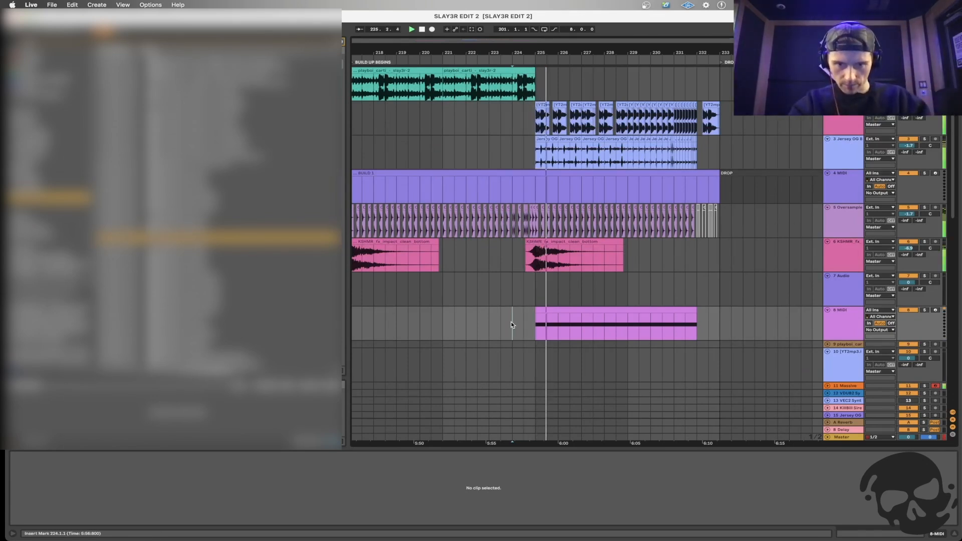
{"action": "key", "text": "minus"}
{"action": "key", "text": "space"}
{"action": "left_click", "coordinate": [427, 316]}
{"action": "key", "text": "space"}
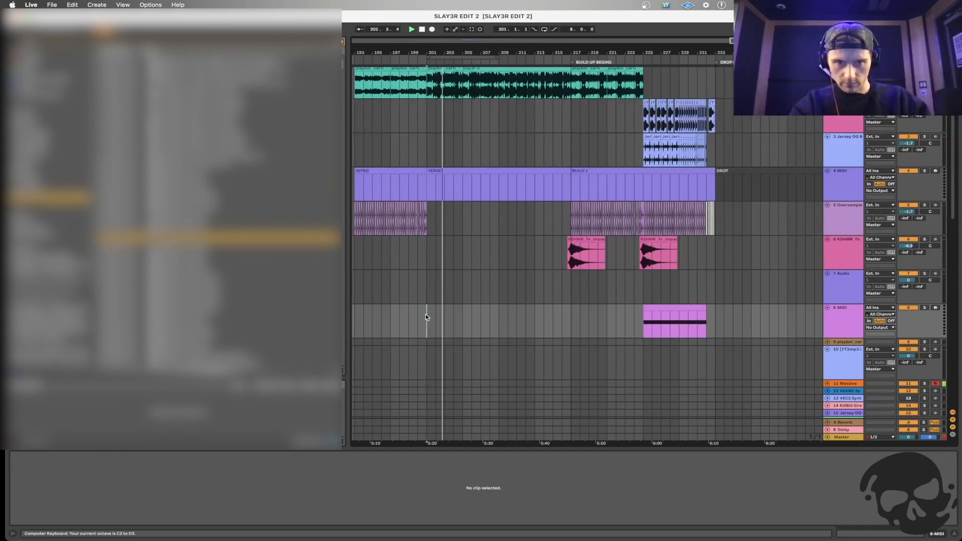
{"action": "scroll", "coordinate": [500, 314], "scroll_direction": "right", "scroll_amount": 3}
{"action": "key", "text": "space"}
{"action": "left_click", "coordinate": [559, 330]}
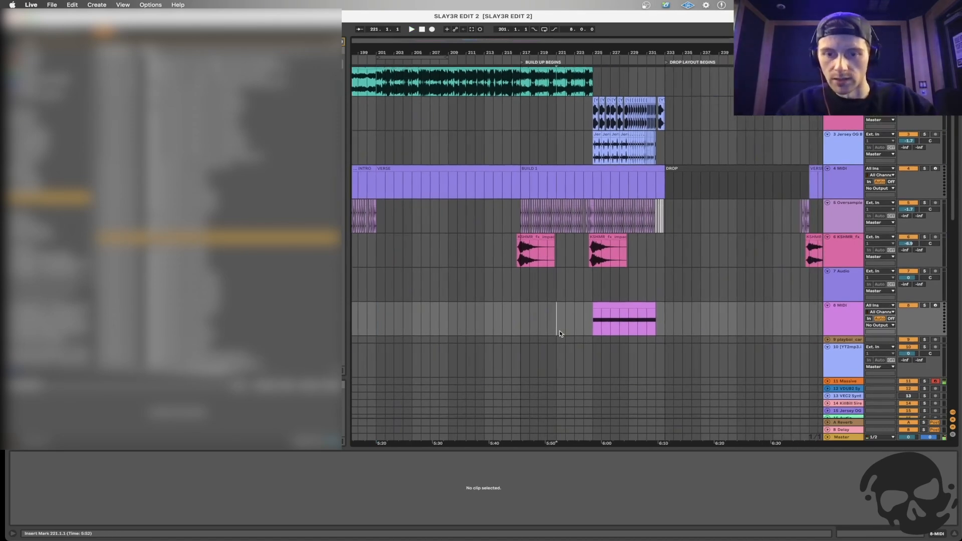
Load Serum onto the new MIDI track, solo it and select the C3 note clip at bar 225.
{"action": "left_click", "coordinate": [595, 329]}
{"action": "key", "text": "plus"}
{"action": "key", "text": "plus"}
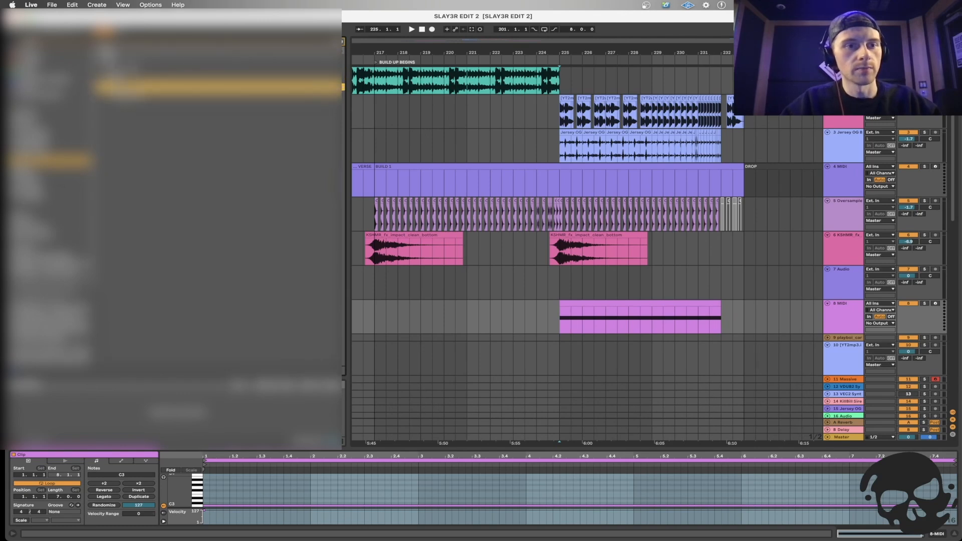
{"action": "left_click", "coordinate": [925, 304]}
{"action": "left_click", "coordinate": [641, 310]}
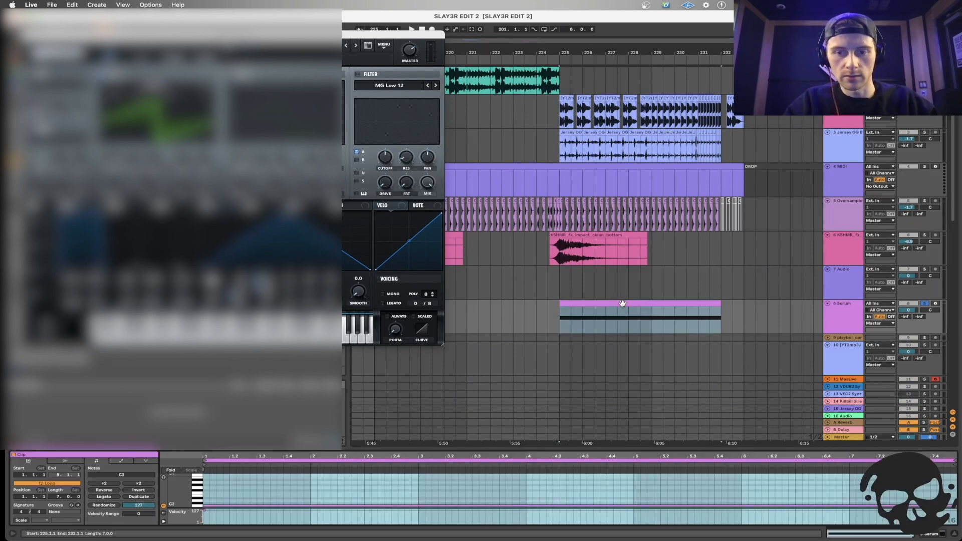
Play the soloed Serum note from bar 225 to listen to its raw sound.
{"action": "key", "text": "space"}
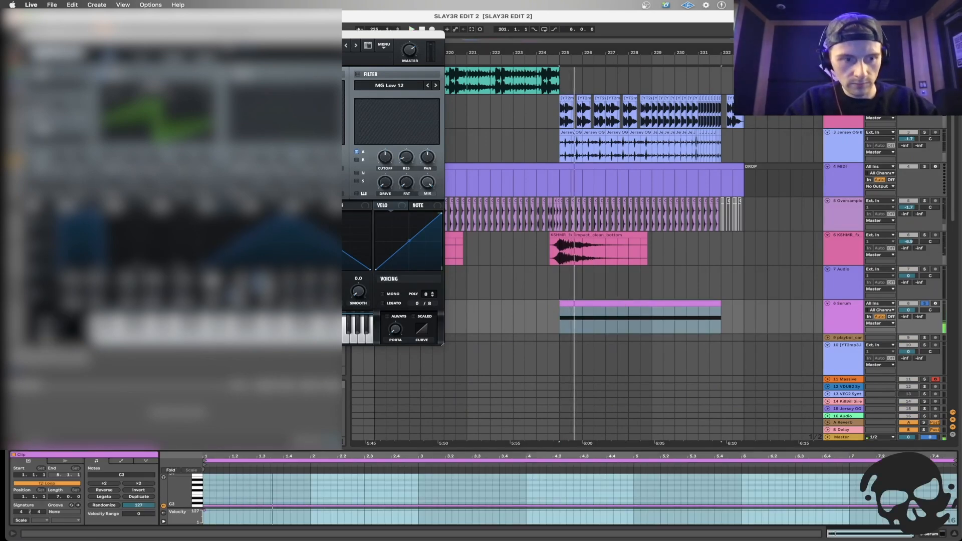
{"action": "key", "text": "space"}
{"action": "key", "text": "space"}
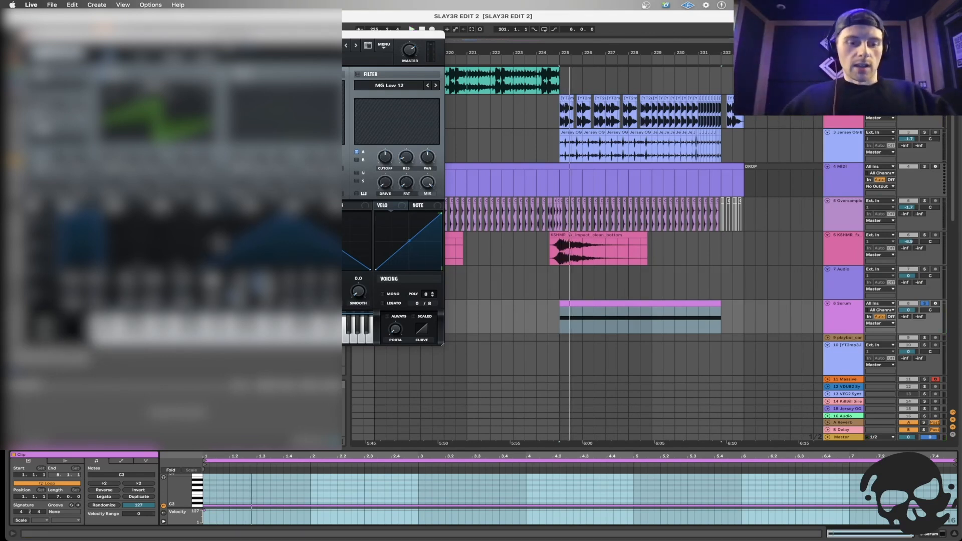
Draw a Pitch Bend envelope in the Serum clip that rises from -8192 at the start to the maximum at the end.
{"action": "left_click", "coordinate": [142, 461]}
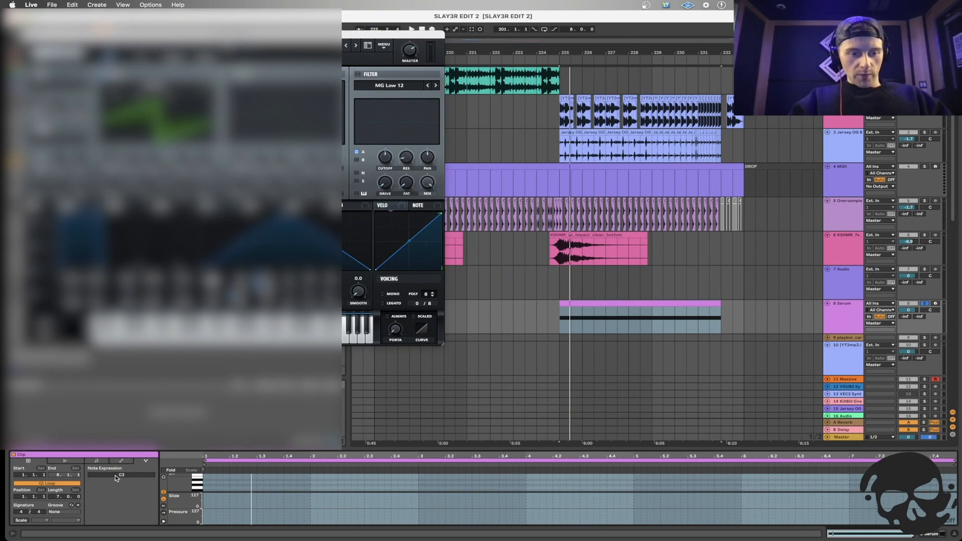
{"action": "left_click", "coordinate": [121, 462]}
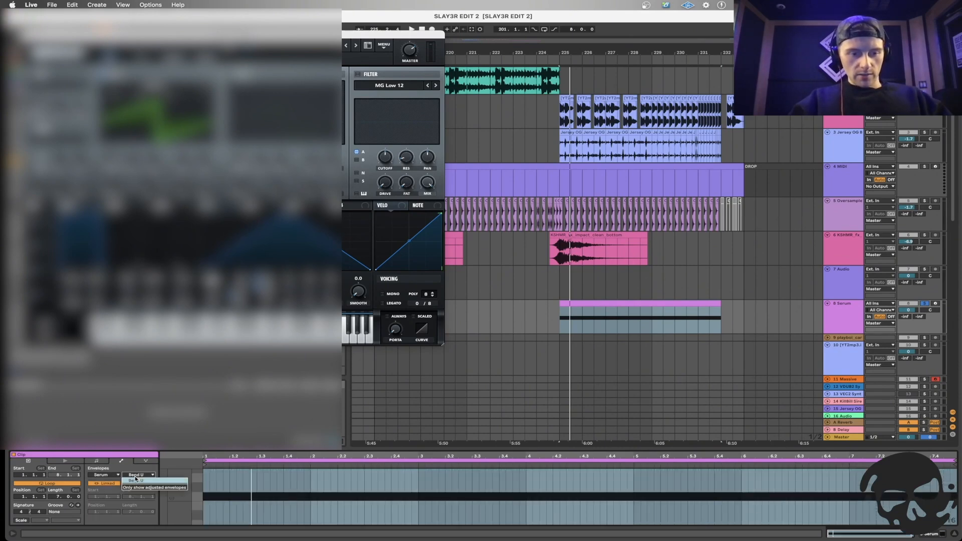
{"action": "left_click", "coordinate": [105, 475]}
{"action": "left_click", "coordinate": [113, 480]}
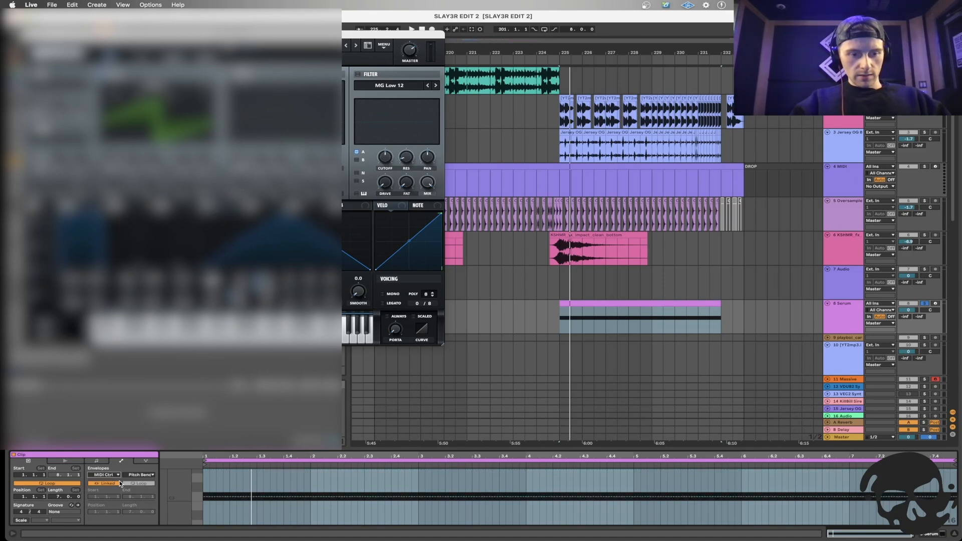
{"action": "left_click", "coordinate": [203, 498]}
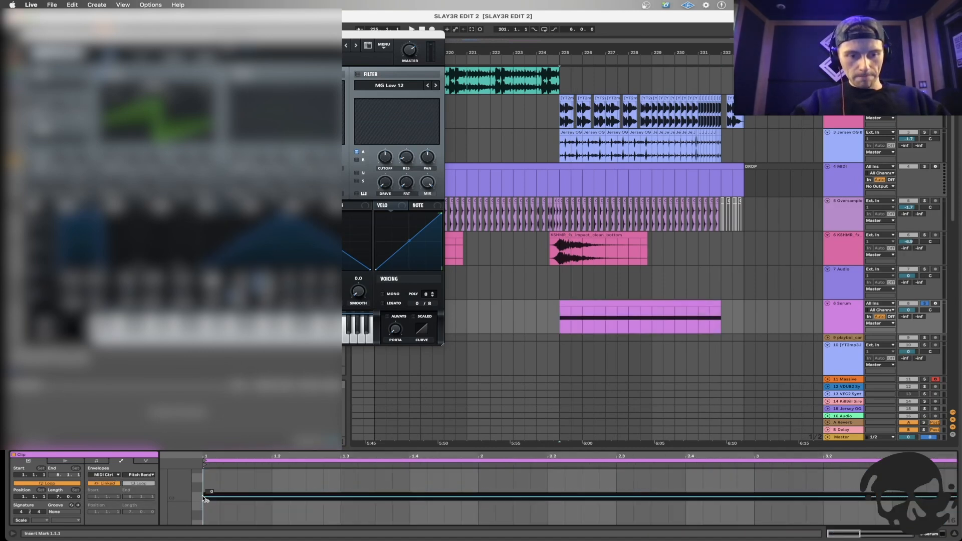
{"action": "left_click", "coordinate": [203, 496]}
{"action": "scroll", "coordinate": [206, 482], "scroll_direction": "down", "scroll_amount": 5}
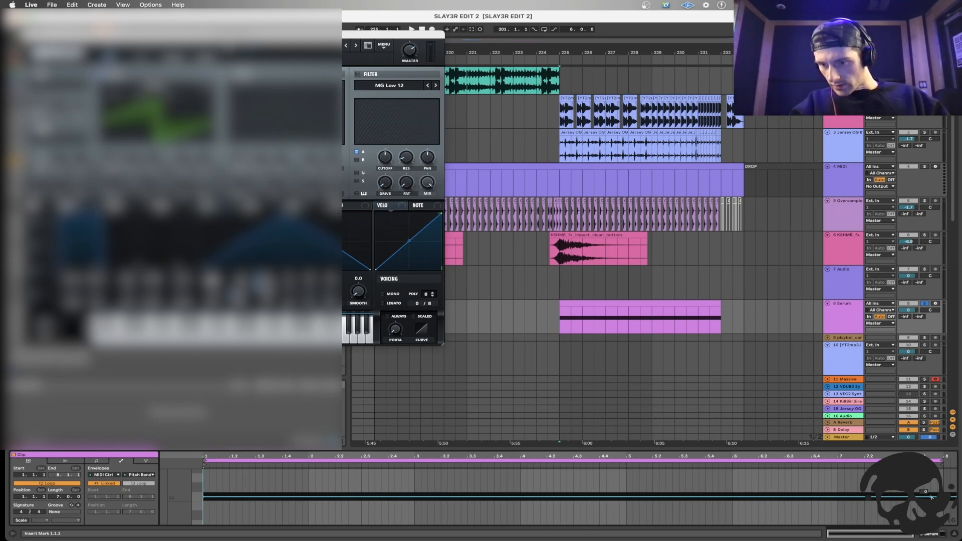
{"action": "left_click_drag", "start_coordinate": [931, 498], "coordinate": [933, 471]}
{"action": "left_click_drag", "start_coordinate": [212, 496], "coordinate": [212, 523]}
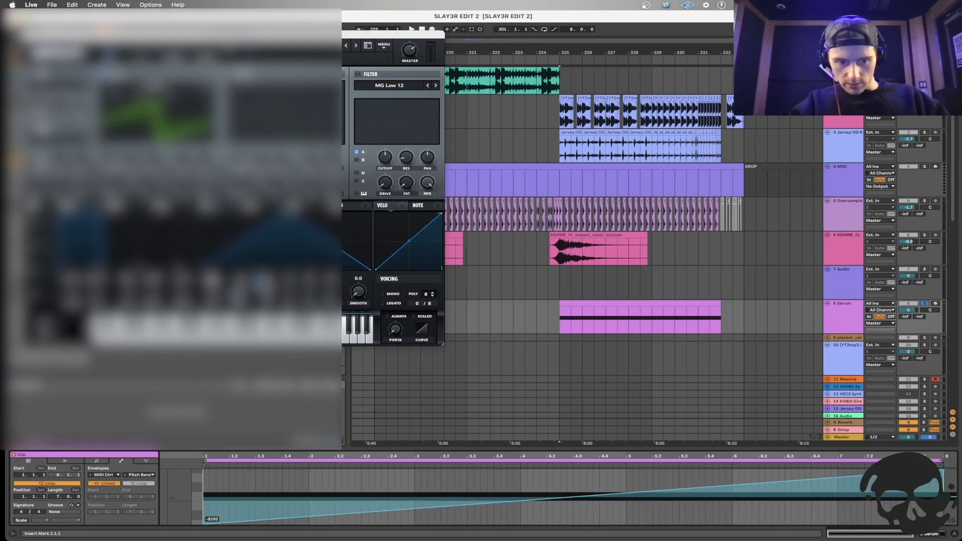
Change oscillator A's wavetable and octave in Serum while the riser plays from bar 225.
{"action": "key", "text": "space"}
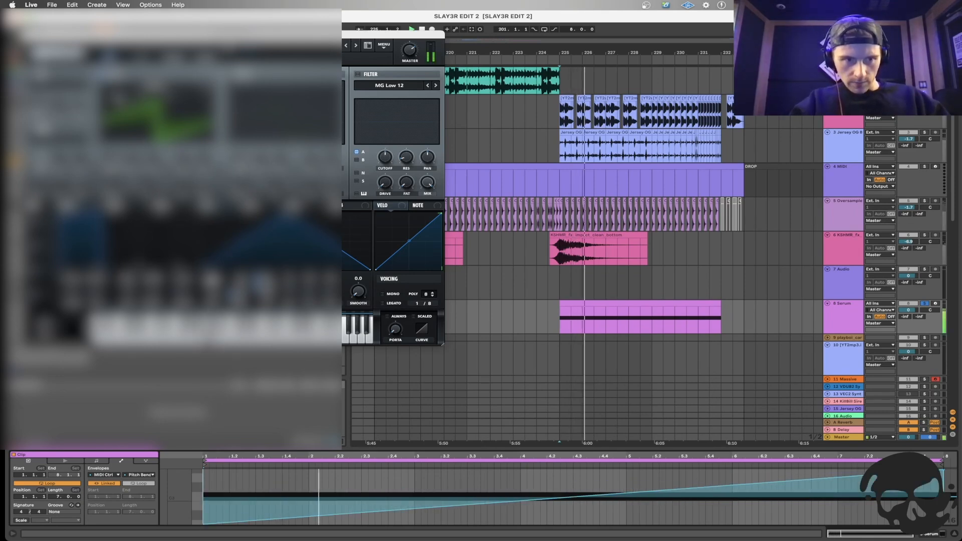
{"action": "left_click", "coordinate": [410, 49]}
{"action": "left_click", "coordinate": [153, 85]}
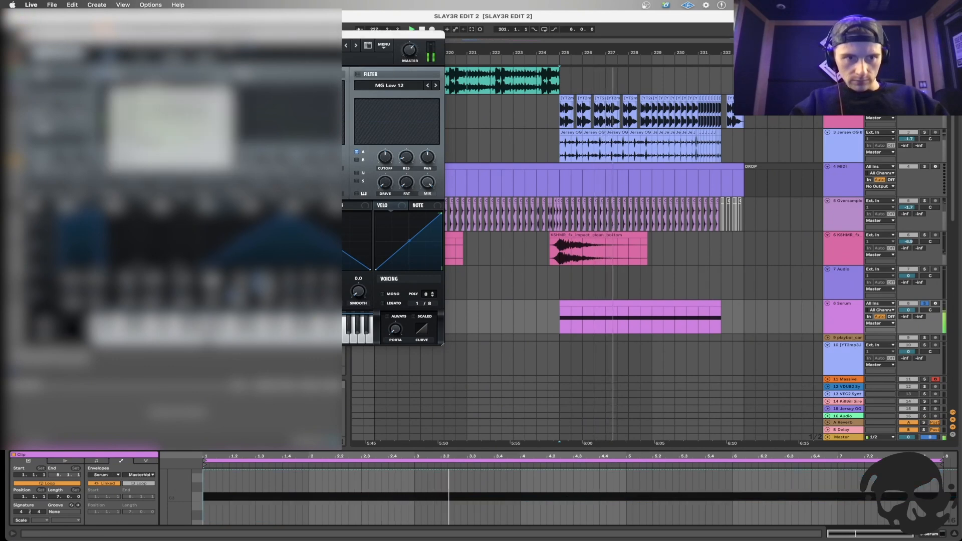
{"action": "mouse_move", "coordinate": [167, 95]}
{"action": "left_click", "coordinate": [266, 256]}
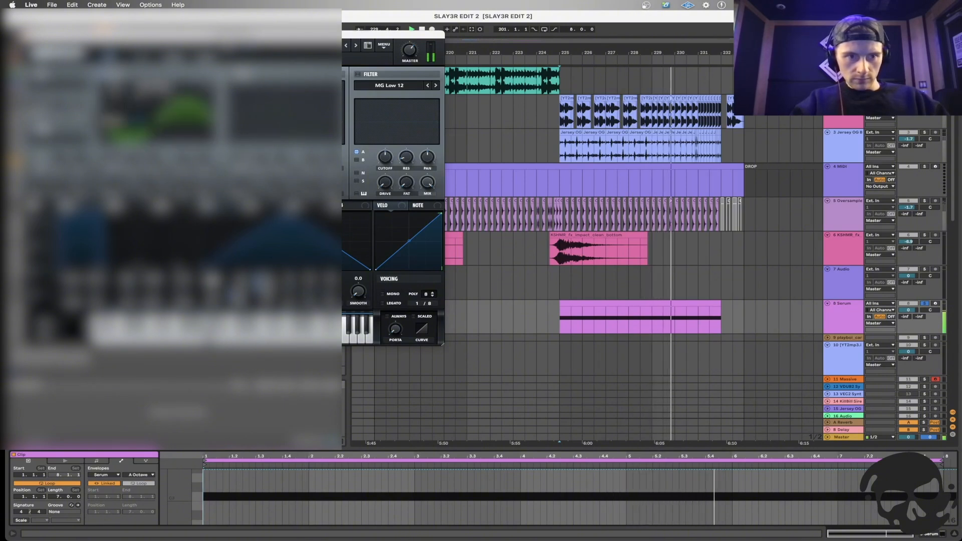
Refine oscillator A's waveform with its wavetable position and set three unison voices, replaying the riser.
{"action": "left_click", "coordinate": [138, 75]}
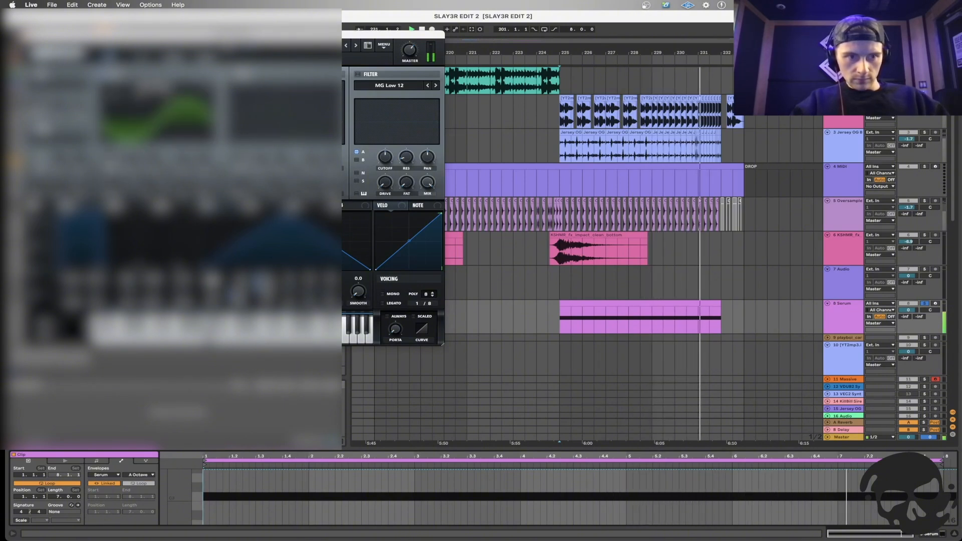
{"action": "mouse_move", "coordinate": [111, 158]}
{"action": "left_mouse_down"}
{"action": "mouse_move", "coordinate": [134, 163]}
{"action": "mouse_move", "coordinate": [111, 169]}
{"action": "left_mouse_up"}
{"action": "key", "text": "space"}
{"action": "key", "text": "space"}
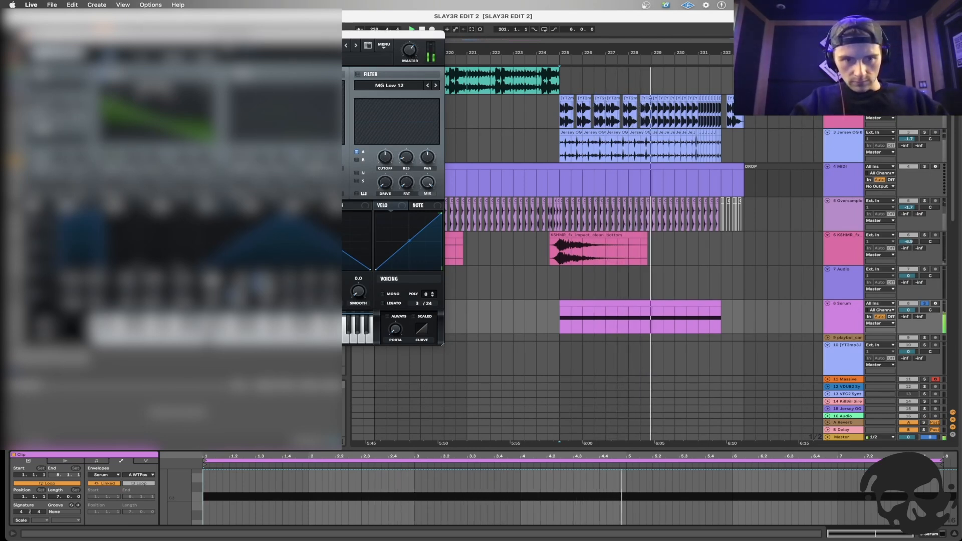
Enable Serum's compressor effect in multiband mode, raise its gain and close the synth window.
{"action": "left_click", "coordinate": [142, 58]}
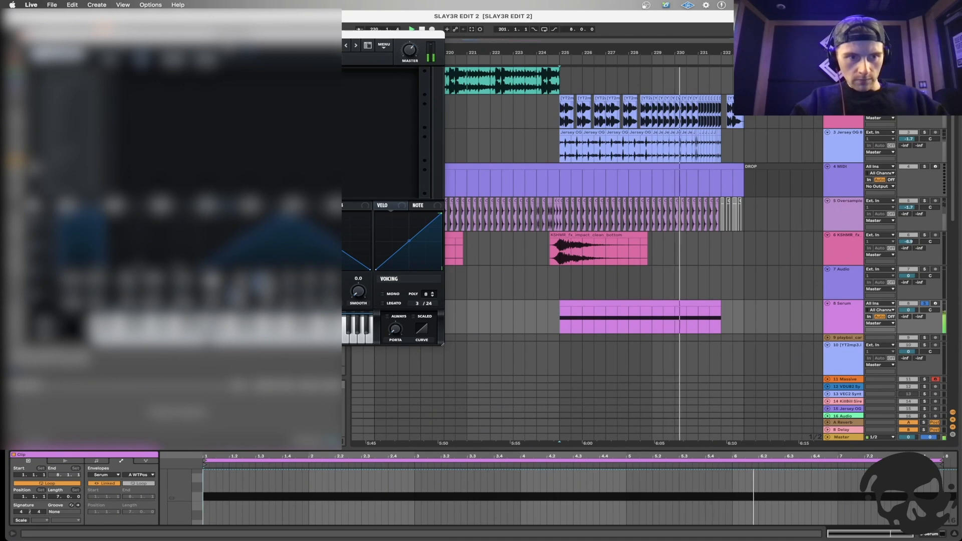
{"action": "left_click", "coordinate": [36, 152]}
{"action": "left_click", "coordinate": [321, 92]}
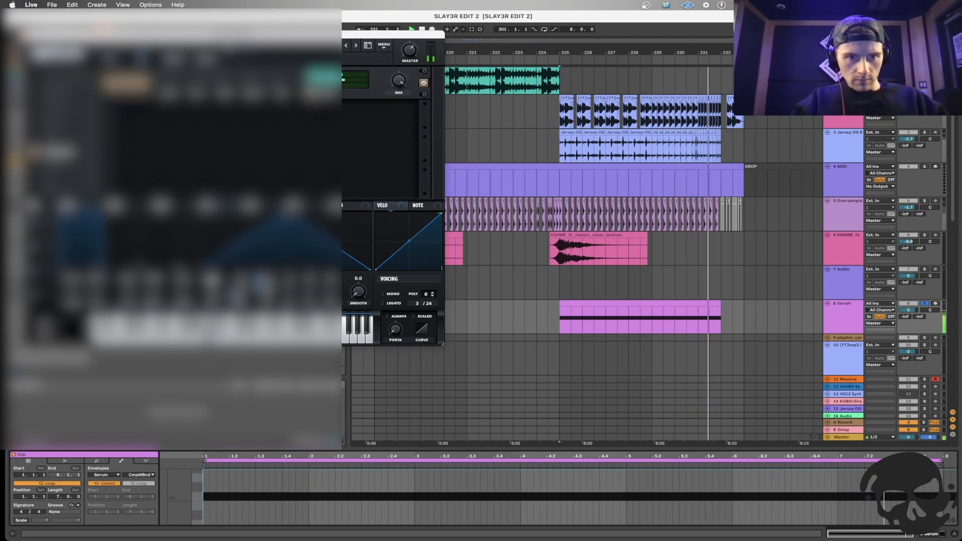
{"action": "left_click_drag", "start_coordinate": [284, 79], "coordinate": [285, 65]}
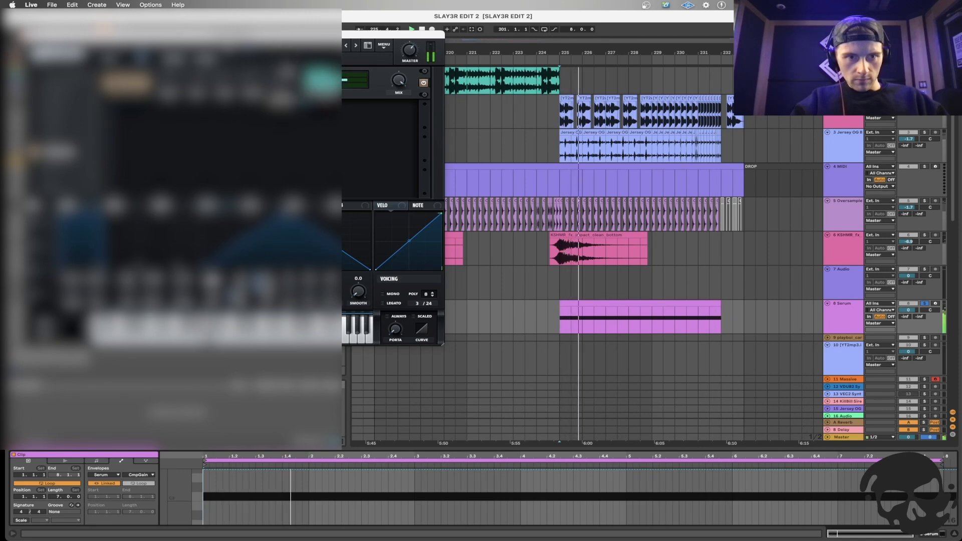
{"action": "left_click", "coordinate": [106, 56]}
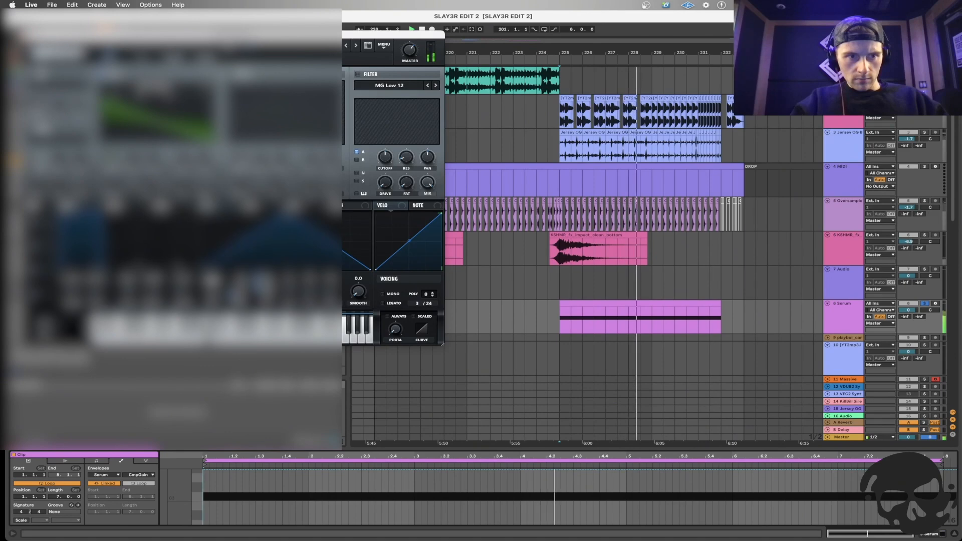
{"action": "left_click", "coordinate": [21, 34]}
Add EQ Eight after Serum on the Serum track and place the insert marker at bar 225.
{"action": "left_click", "coordinate": [539, 319]}
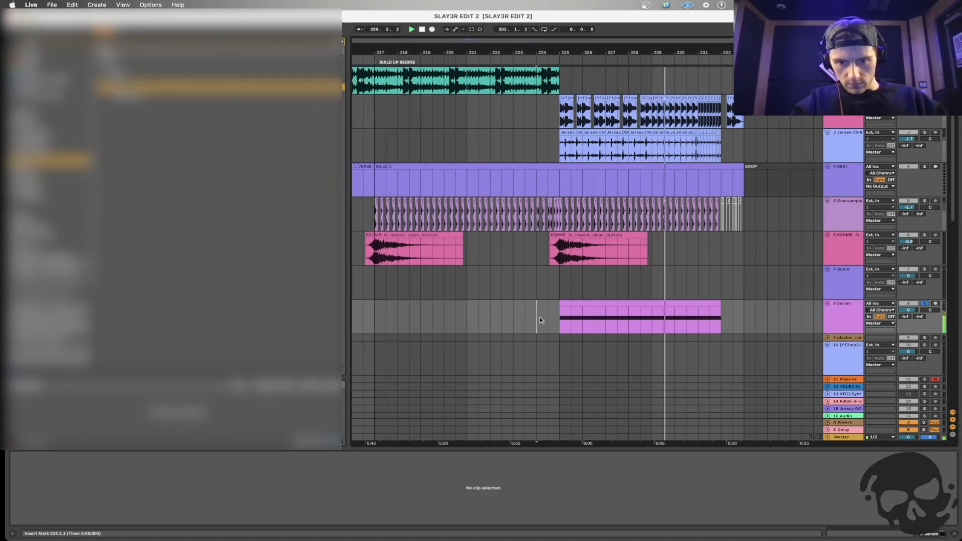
{"action": "left_click", "coordinate": [844, 321]}
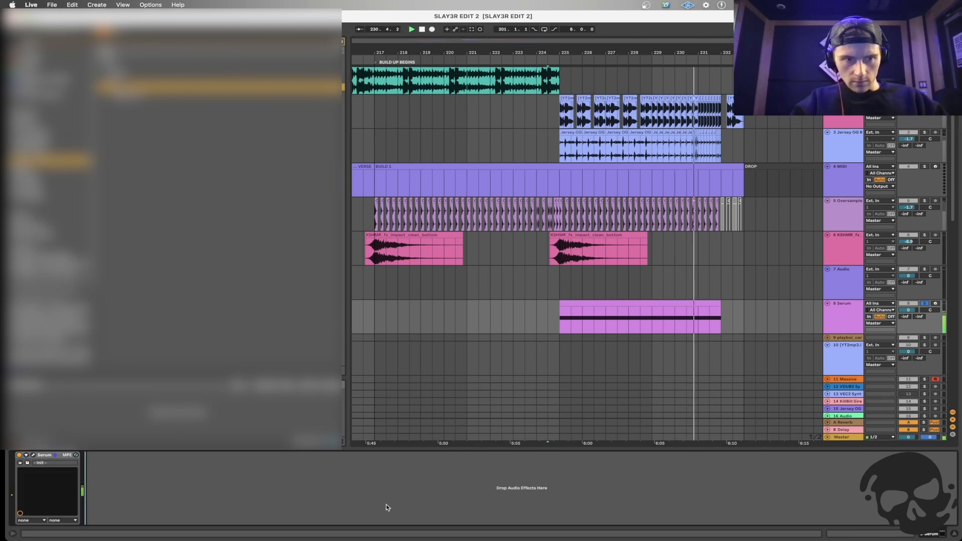
{"action": "left_click", "coordinate": [48, 138]}
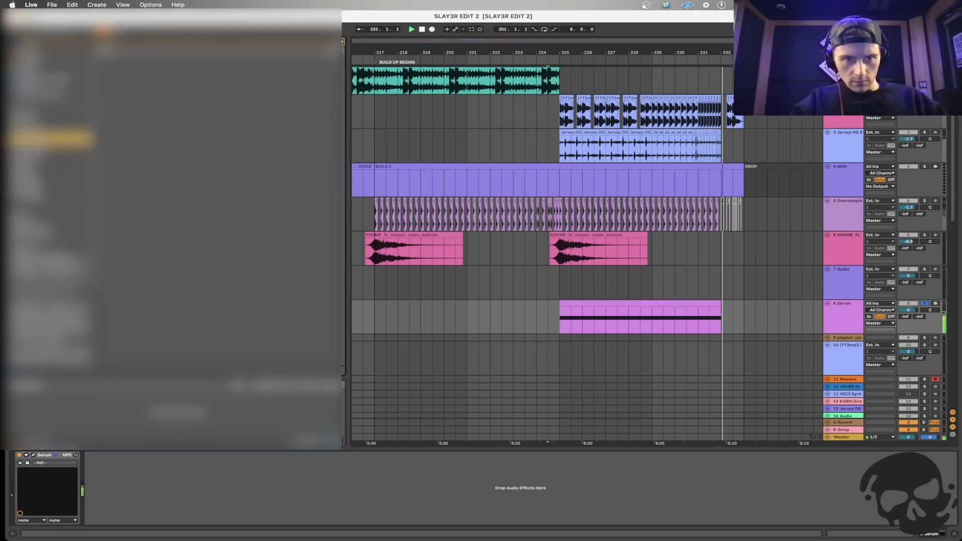
{"action": "left_click", "coordinate": [557, 318]}
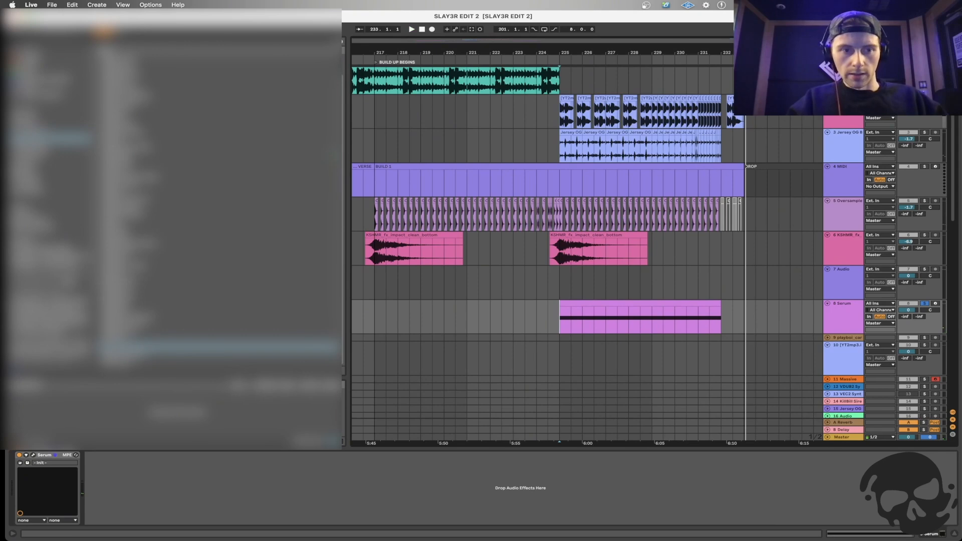
{"action": "scroll", "coordinate": [221, 216], "scroll_direction": "up", "scroll_amount": 2}
{"action": "left_click", "coordinate": [135, 169]}
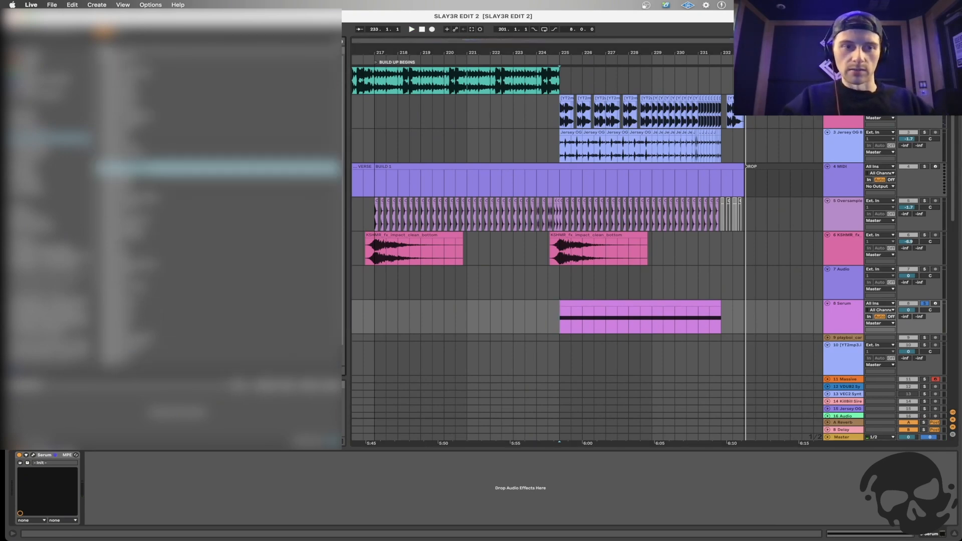
{"action": "left_click_drag", "start_coordinate": [110, 464], "coordinate": [112, 465]}
{"action": "left_click", "coordinate": [120, 455]}
{"action": "key", "text": "Delete"}
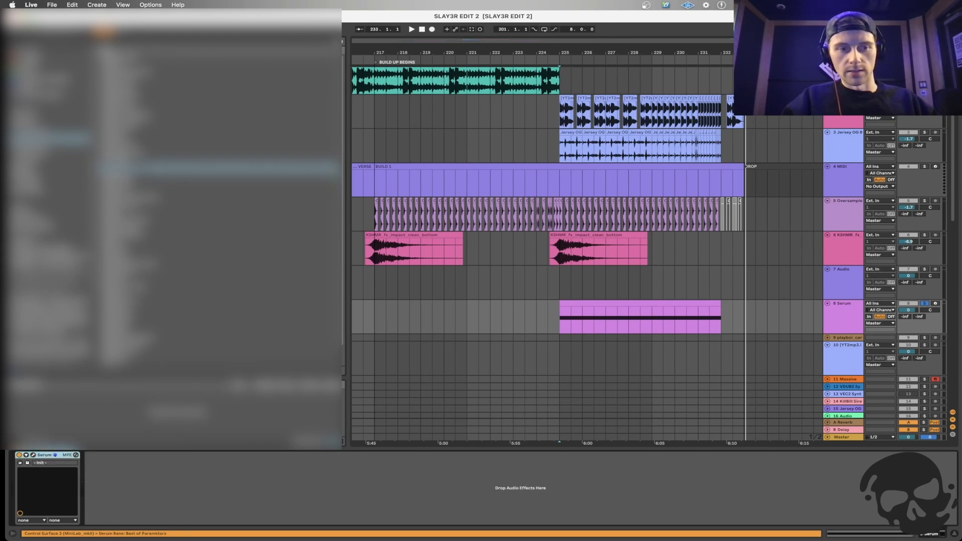
{"action": "double_click", "coordinate": [135, 175]}
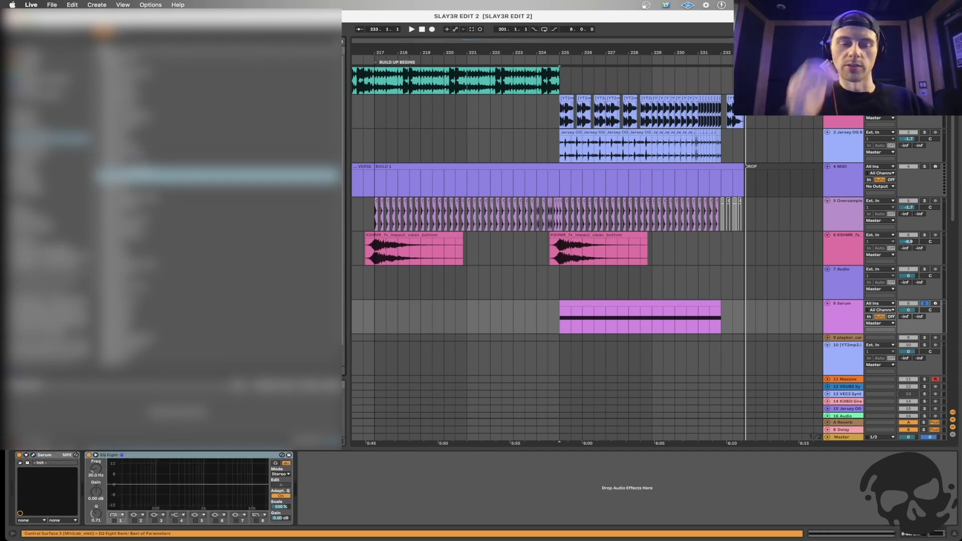
Set EQ Eight's band 1 to a low cut at about 272 Hz with a Q of 0.38 while listening.
{"action": "left_click", "coordinate": [113, 525]}
{"action": "left_click_drag", "start_coordinate": [132, 490], "coordinate": [156, 495]}
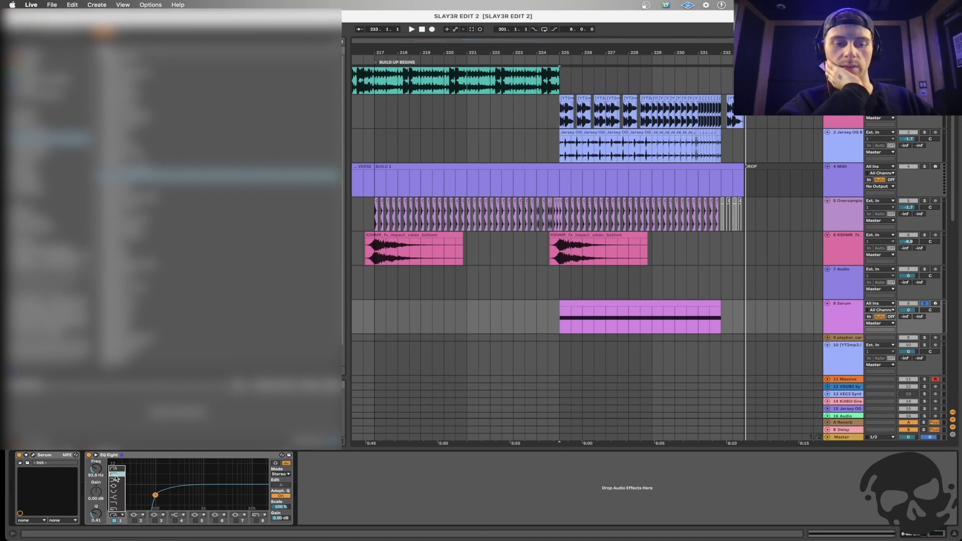
{"action": "key", "text": "space"}
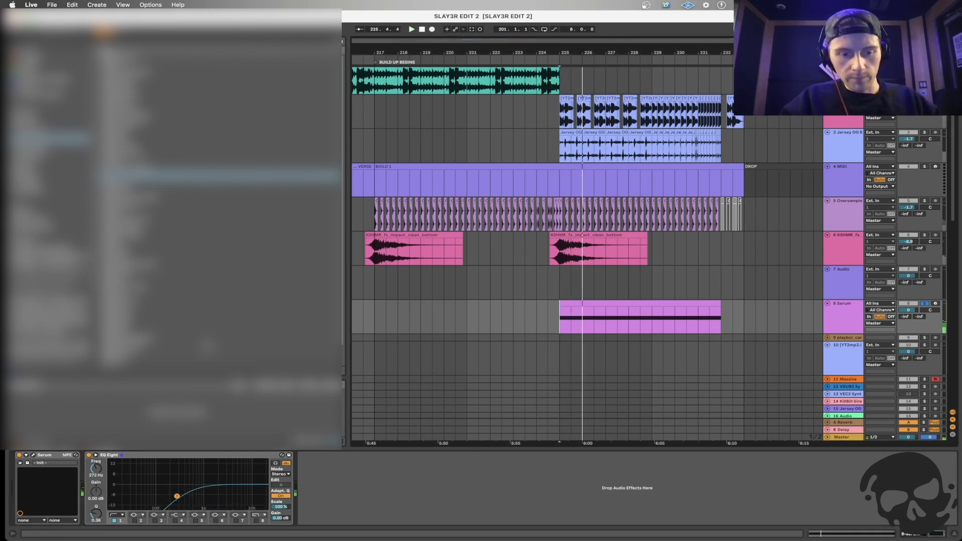
Automate EQ Eight's band 8 high cut to sweep up from bar 225, and set band 1 to 102 Hz with Q 0.31.
{"action": "left_click", "coordinate": [257, 521]}
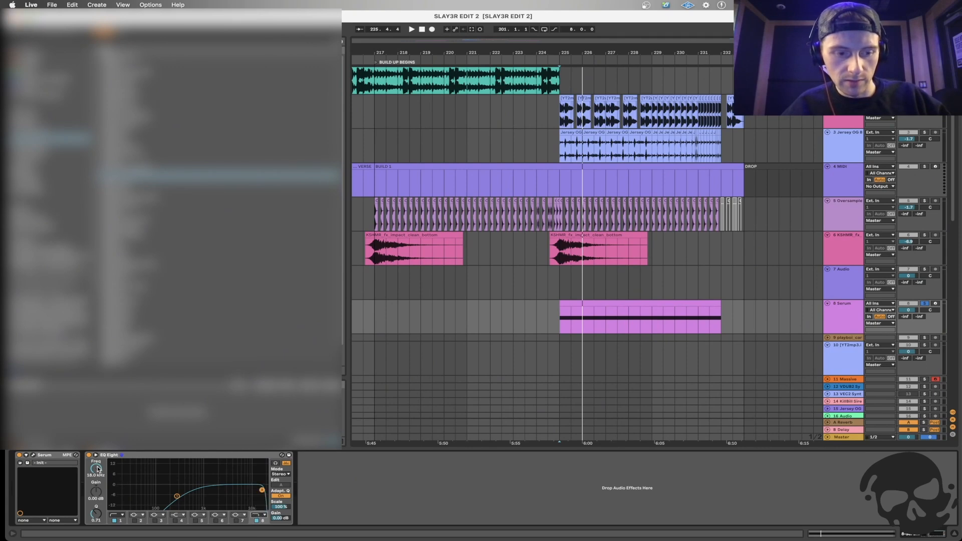
{"action": "key", "text": "a"}
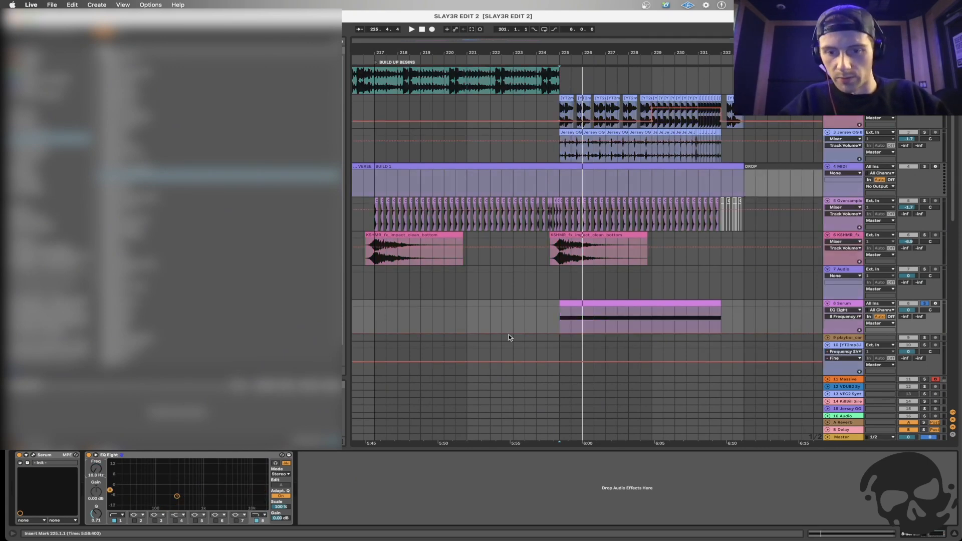
{"action": "left_click", "coordinate": [558, 330]}
{"action": "key", "text": "space"}
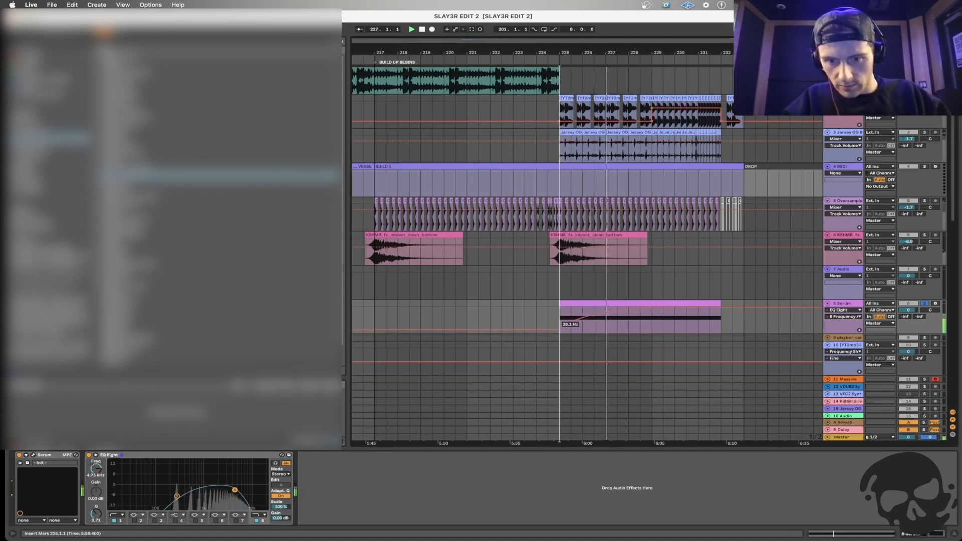
{"action": "left_click_drag", "start_coordinate": [103, 515], "coordinate": [103, 526]}
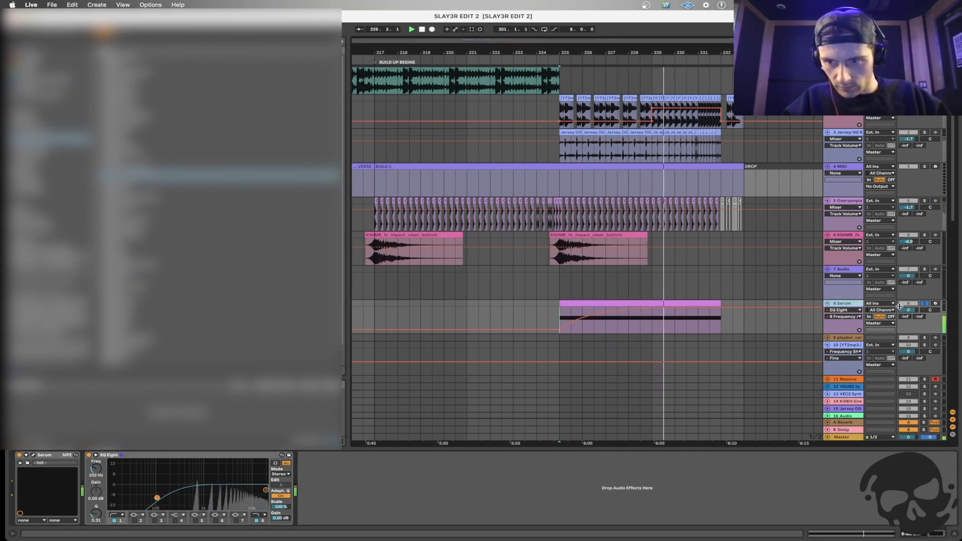
Lower the Serum track's volume to about -1.8 dB and add a Reverb after the EQ with about 38% dry/wet.
{"action": "left_click_drag", "start_coordinate": [909, 310], "coordinate": [908, 315]}
{"action": "left_click", "coordinate": [215, 156]}
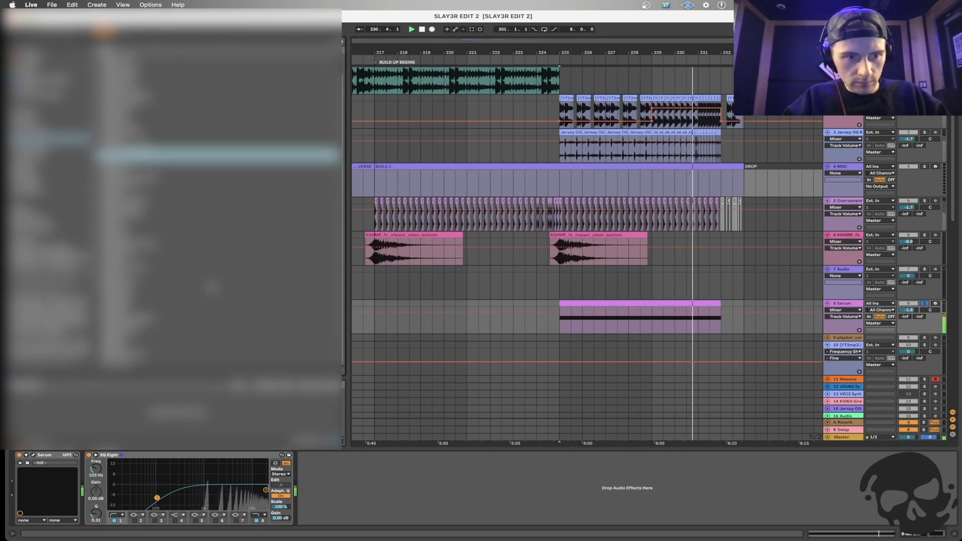
{"action": "double_click", "coordinate": [125, 288]}
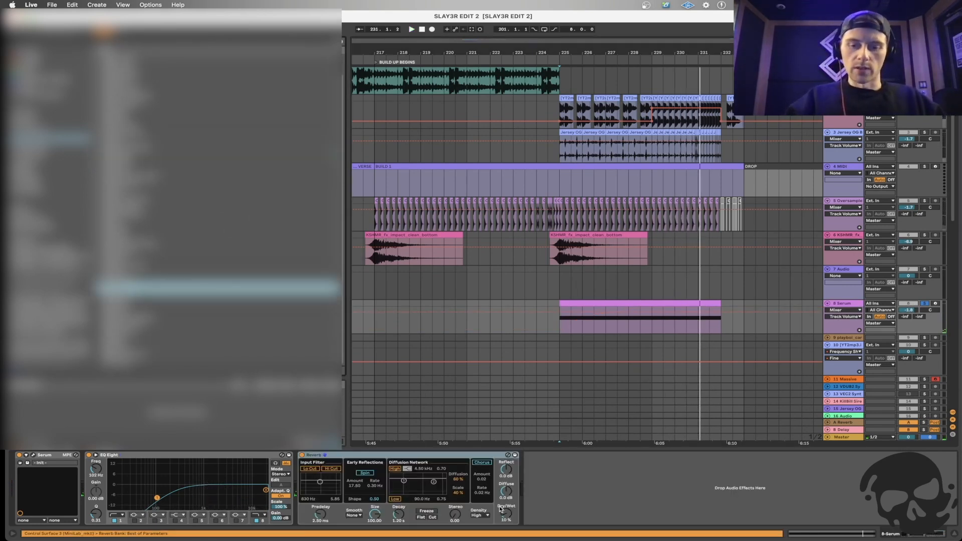
{"action": "left_click_drag", "start_coordinate": [506, 516], "coordinate": [506, 501]}
{"action": "key", "text": "space"}
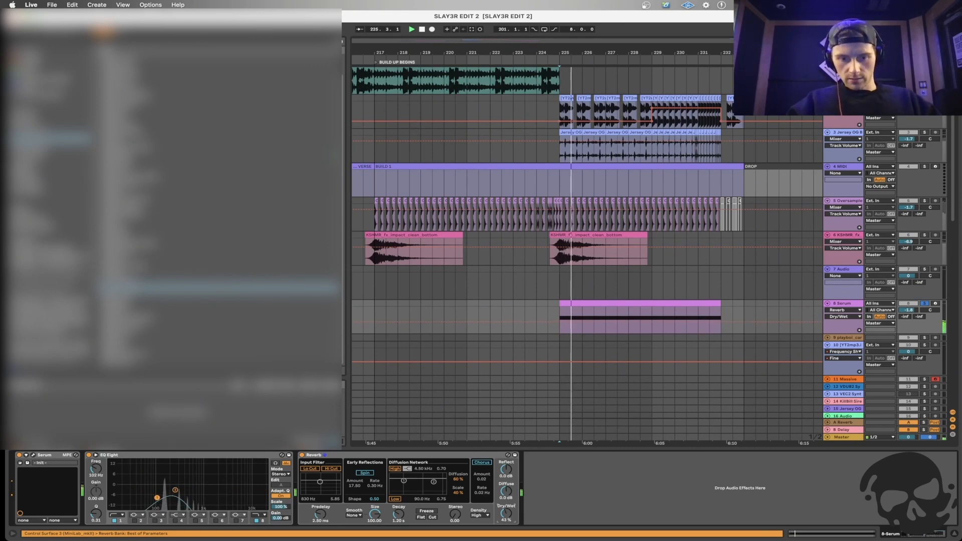
Lower the Serum track's volume to about -3.1 dB and solo the Jersey OG track together with it.
{"action": "left_click", "coordinate": [908, 310]}
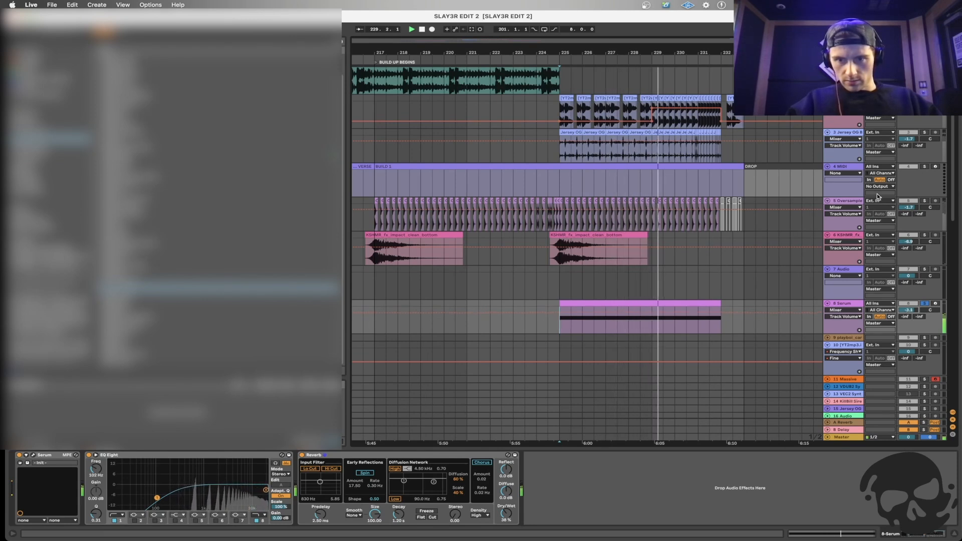
{"action": "left_click", "coordinate": [925, 133], "text": "super"}
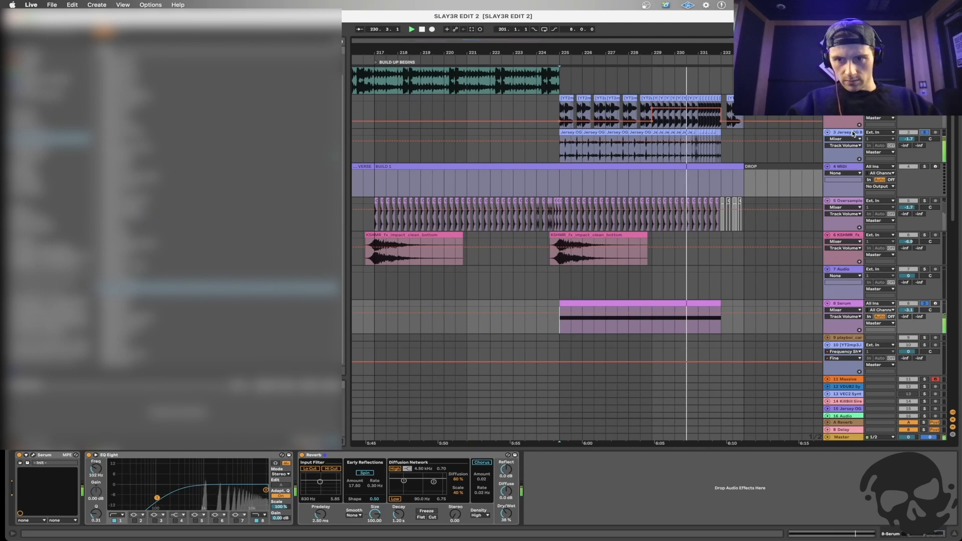
Automate the Reverb's on/off switch on the Serum track so it is on only from bar 225 to bar 232, and listen.
{"action": "left_click", "coordinate": [854, 133]}
{"action": "left_click", "coordinate": [564, 326]}
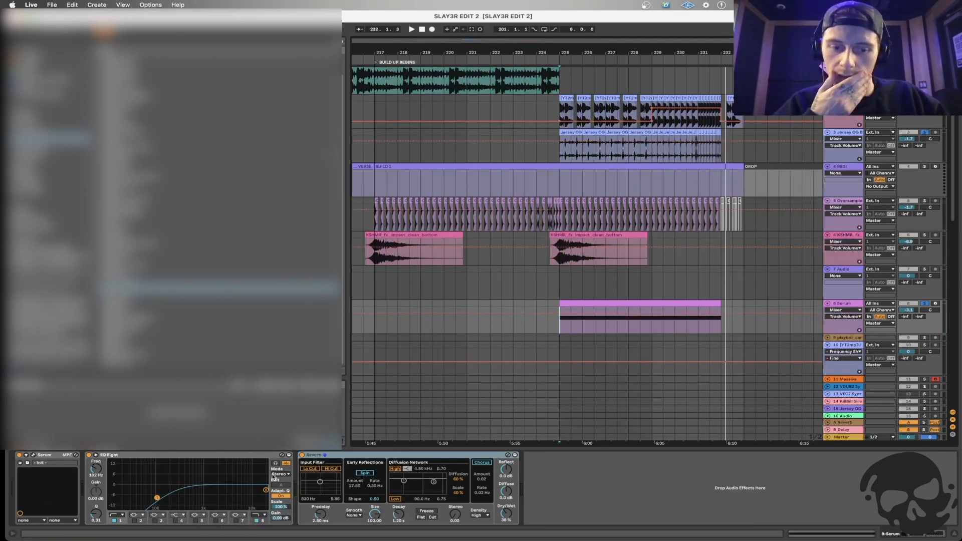
{"action": "left_click", "coordinate": [302, 455]}
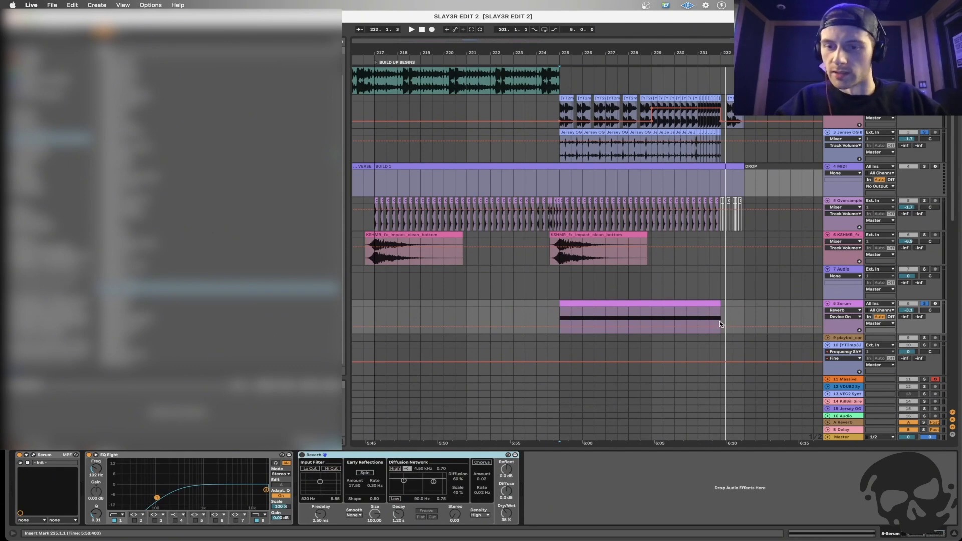
{"action": "left_click_drag", "start_coordinate": [721, 327], "coordinate": [710, 312]}
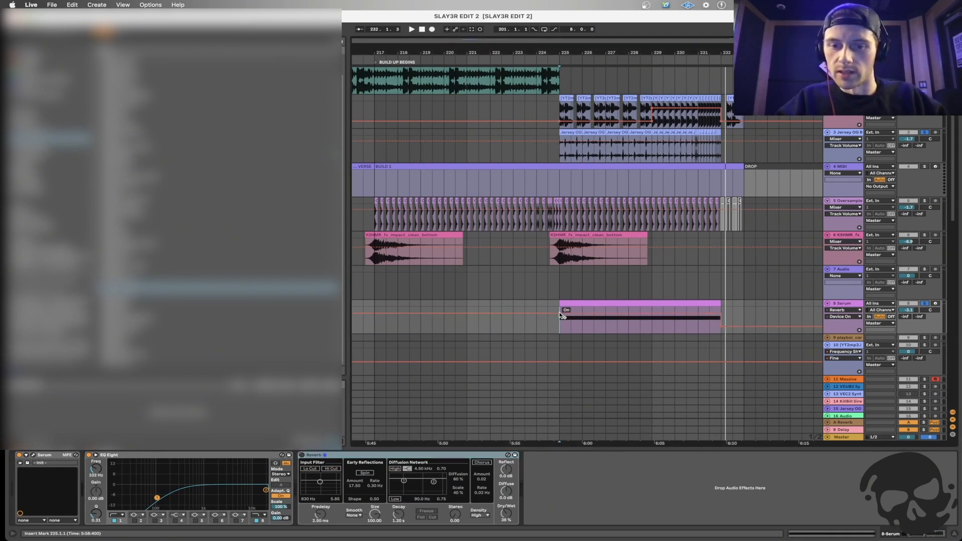
{"action": "key", "text": "space"}
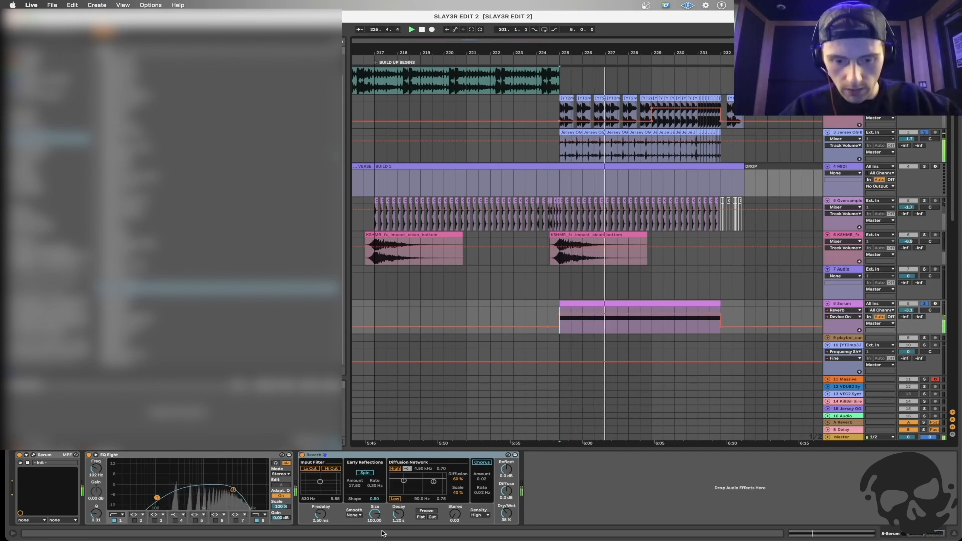
{"action": "scroll", "coordinate": [588, 314], "scroll_direction": "right", "scroll_amount": 5}
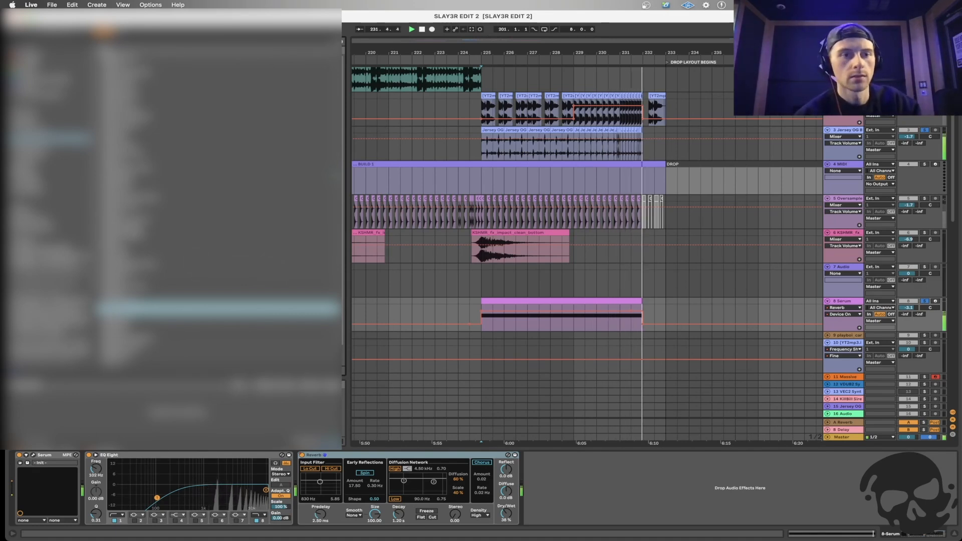
{"action": "left_click", "coordinate": [498, 299]}
{"action": "key", "text": "space"}
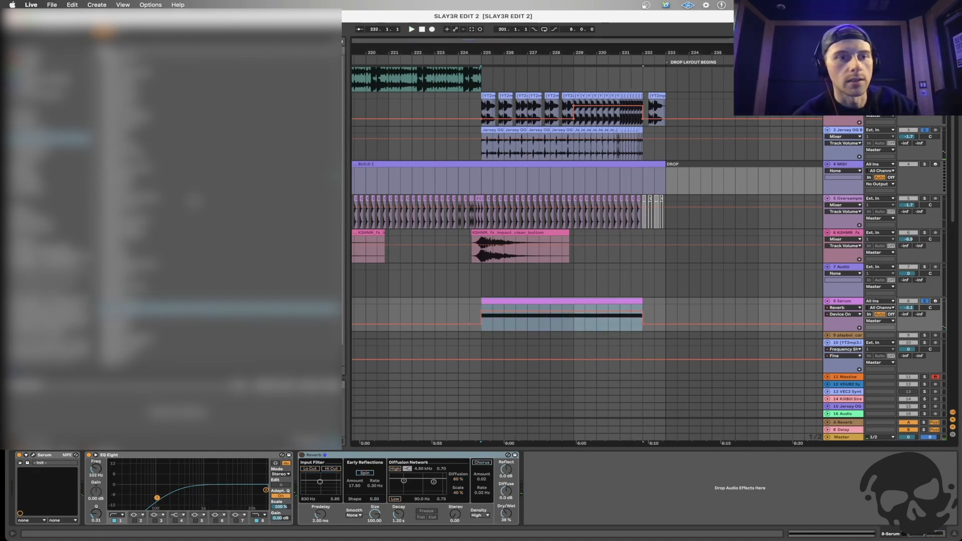
Add an Auto Pan after the Reverb with a synced 1/16 rate, 0° phase, 180° offset and 0% amount.
{"action": "double_click", "coordinate": [145, 87]}
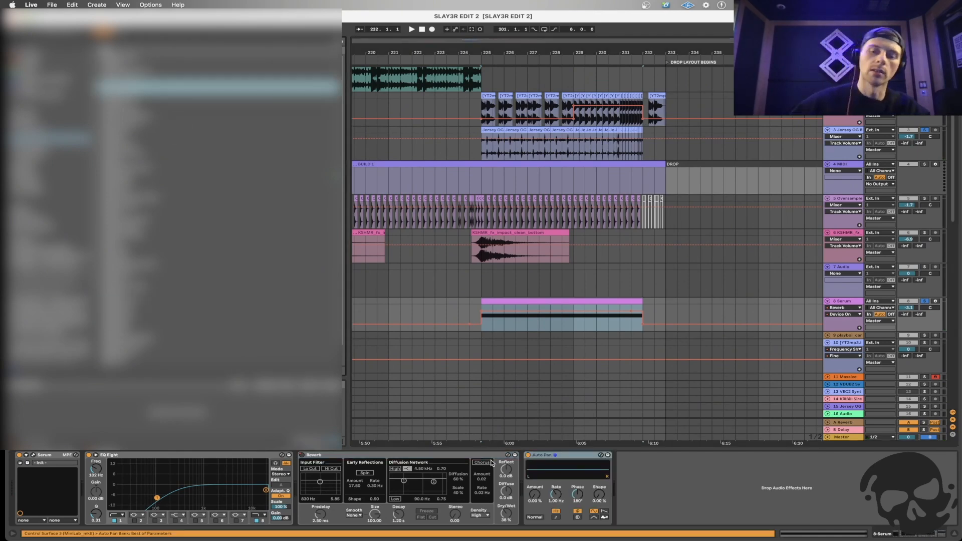
{"action": "left_click", "coordinate": [536, 499]}
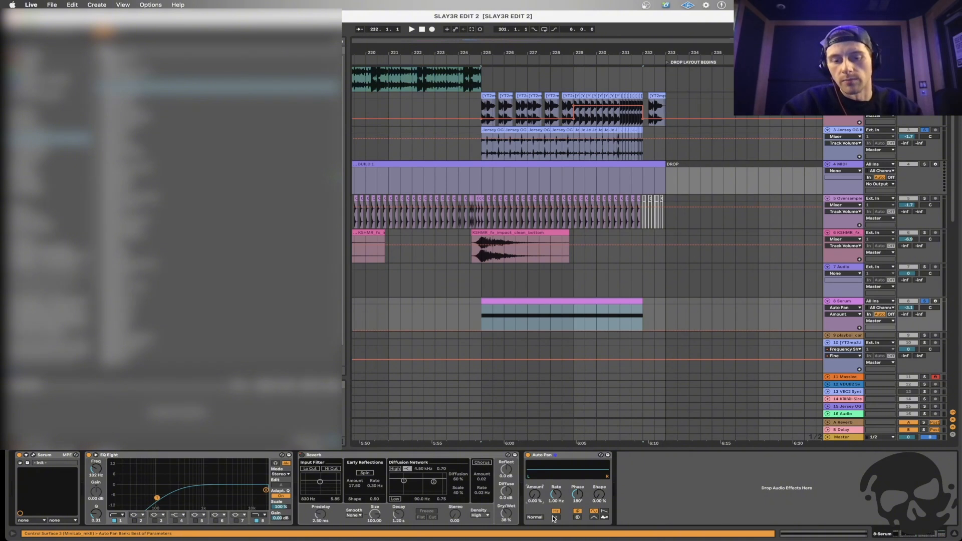
{"action": "left_click_drag", "start_coordinate": [535, 498], "coordinate": [536, 500]}
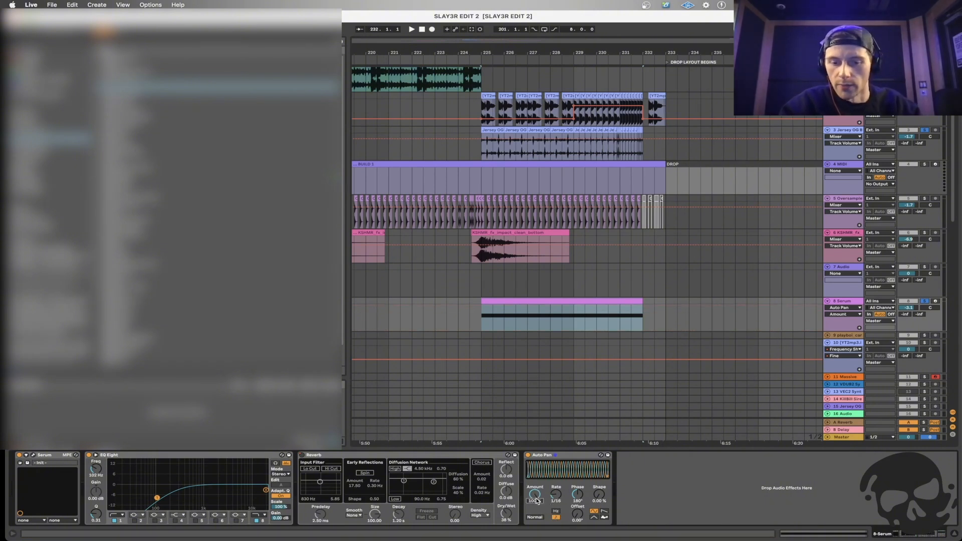
{"action": "left_click", "coordinate": [578, 520]}
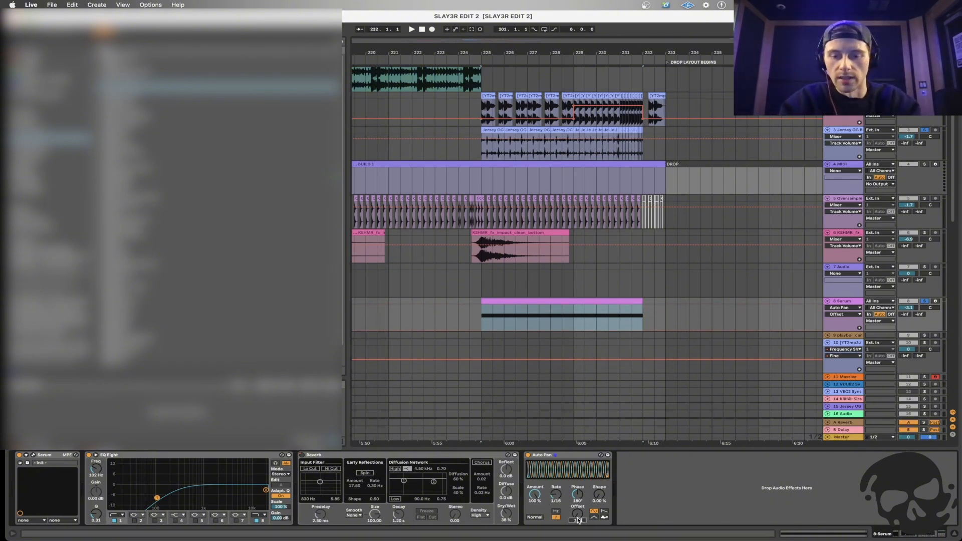
{"action": "left_click_drag", "start_coordinate": [577, 500], "coordinate": [577, 506]}
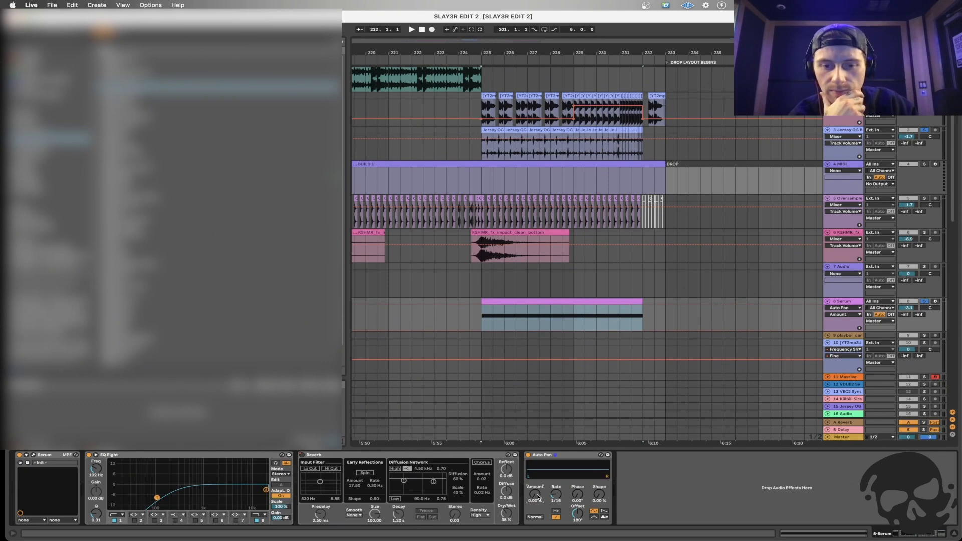
Automate the Auto Pan amount to ramp from 0% at bar 229 up to 100% at bar 232, and listen.
{"action": "left_click", "coordinate": [480, 324]}
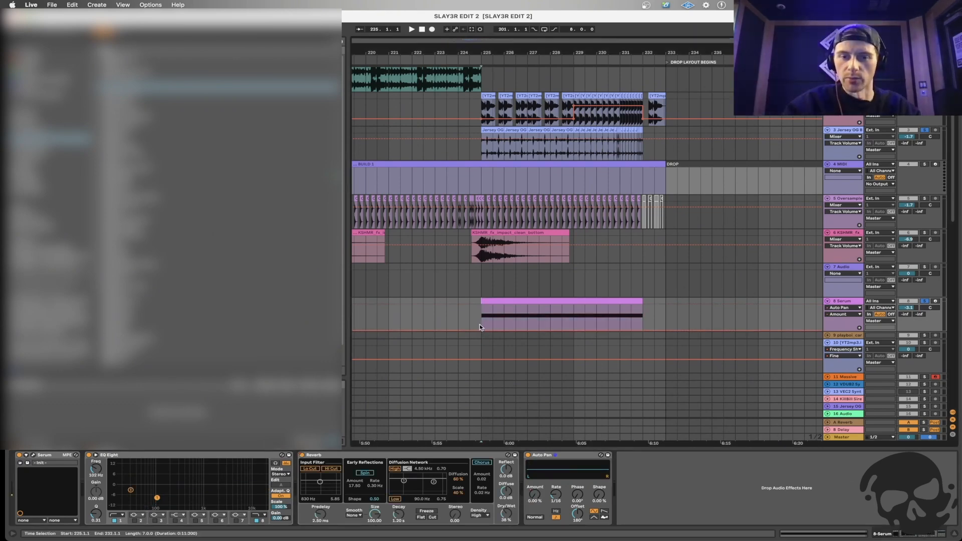
{"action": "left_click", "coordinate": [573, 328]}
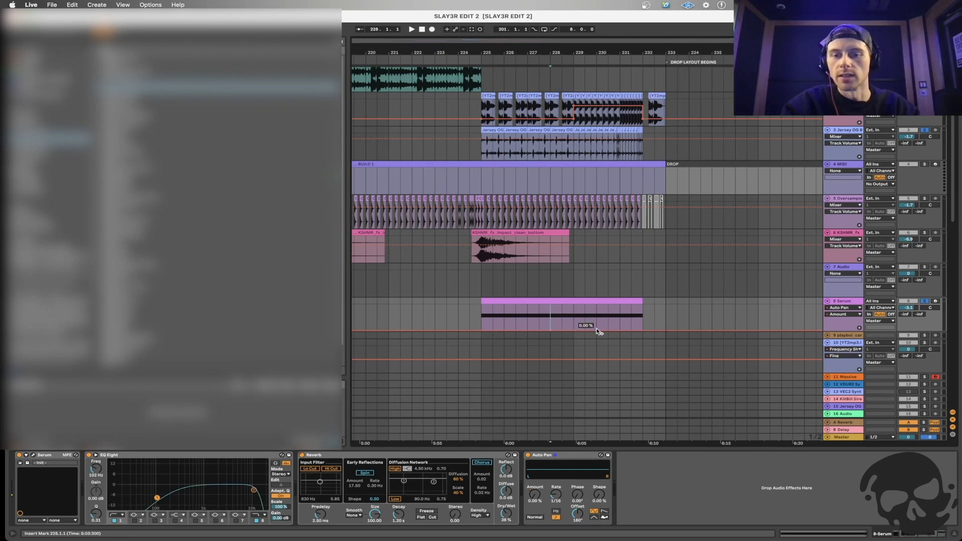
{"action": "left_click_drag", "start_coordinate": [620, 315], "coordinate": [643, 314]}
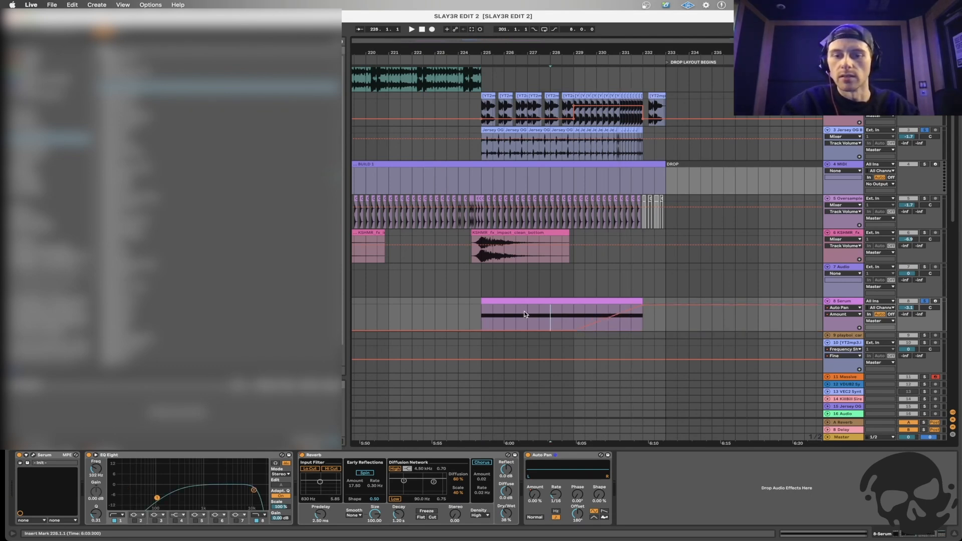
{"action": "left_click", "coordinate": [574, 320]}
{"action": "key", "text": "space"}
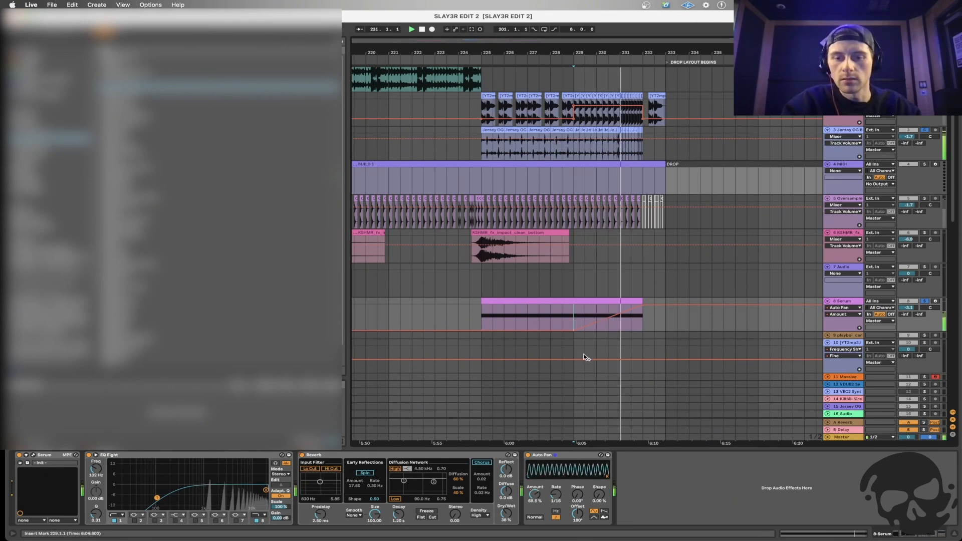
{"action": "left_click", "coordinate": [620, 332]}
{"action": "key", "text": "space"}
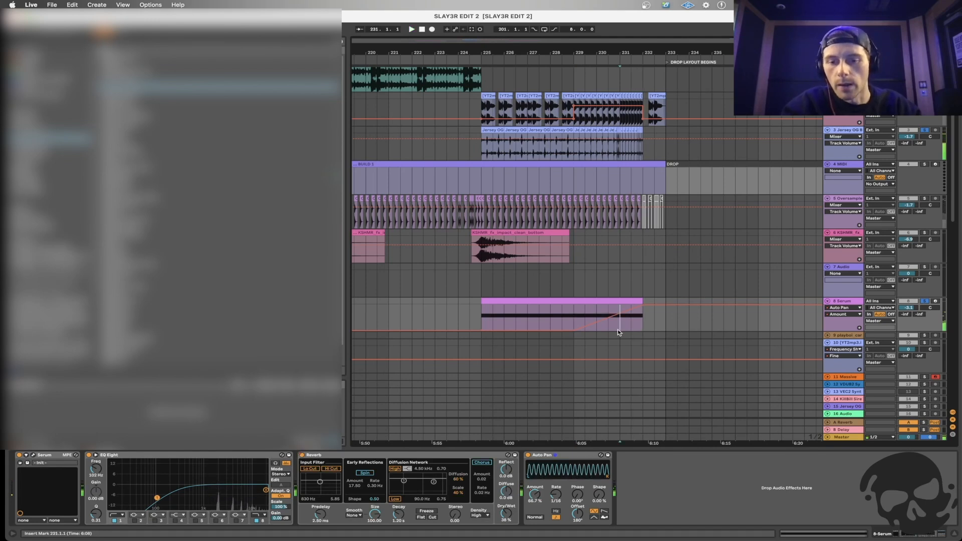
Set the Auto Pan's offset to 237° and its shape to 20.6% while replaying from bar 231.
{"action": "left_click_drag", "start_coordinate": [578, 512], "coordinate": [594, 485]}
{"action": "key", "text": "space"}
{"action": "key", "text": "space"}
{"action": "key", "text": "space"}
{"action": "key", "text": "space"}
{"action": "key", "text": "space"}
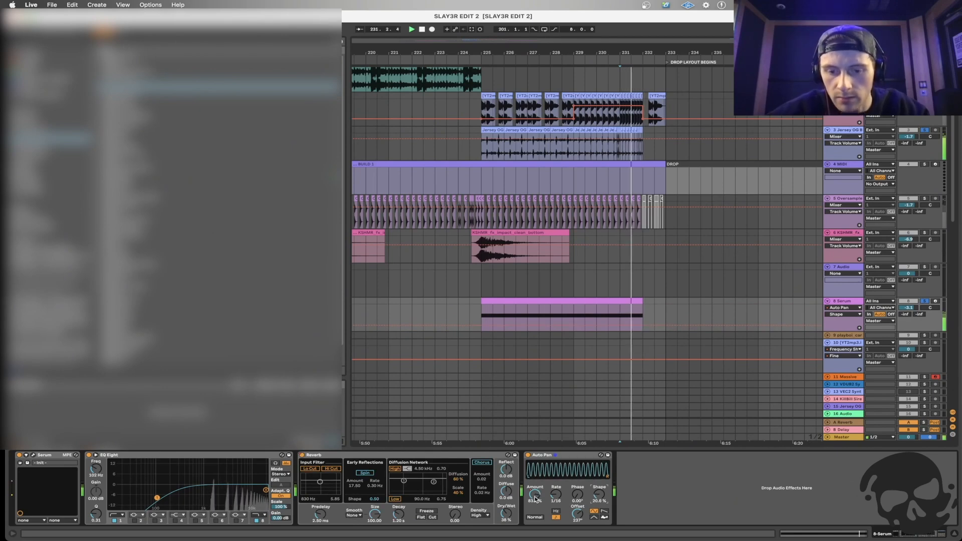
Bend the Auto Pan amount ramp into a slow-starting curve, unsolo the tracks and play the full mix from bar 224.
{"action": "left_click", "coordinate": [535, 494]}
{"action": "scroll", "coordinate": [600, 322], "scroll_direction": "up", "scroll_amount": 1}
{"action": "key", "text": "space"}
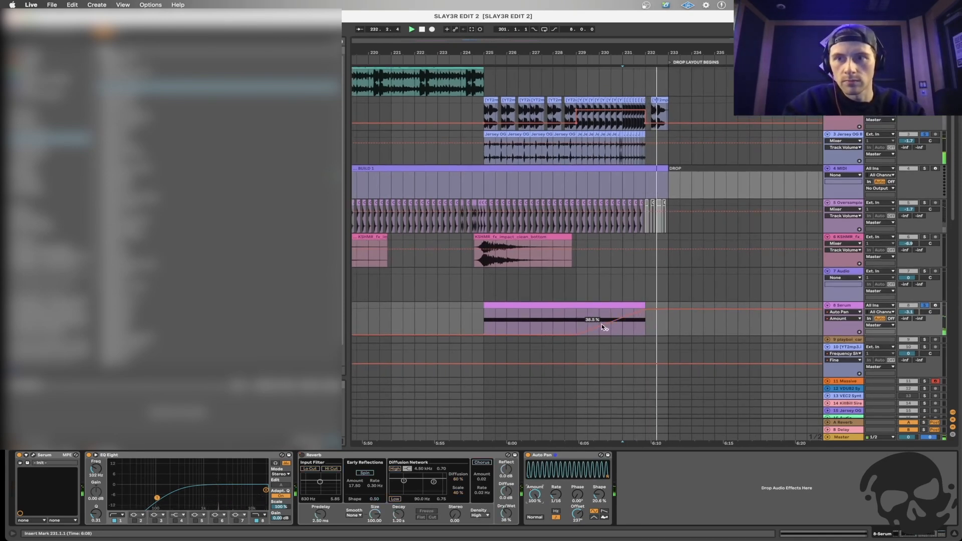
{"action": "key", "text": "space"}
{"action": "key", "text": "space"}
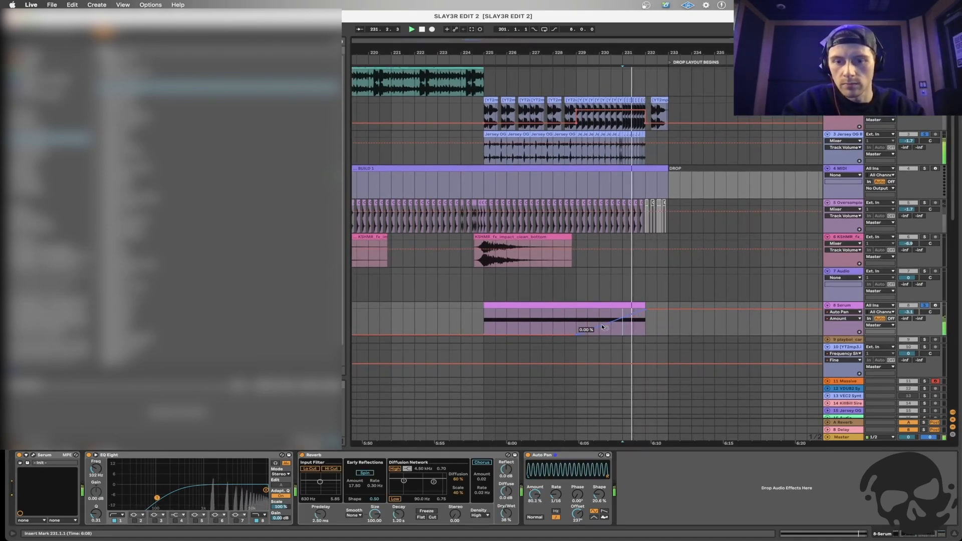
{"action": "left_click", "coordinate": [573, 323]}
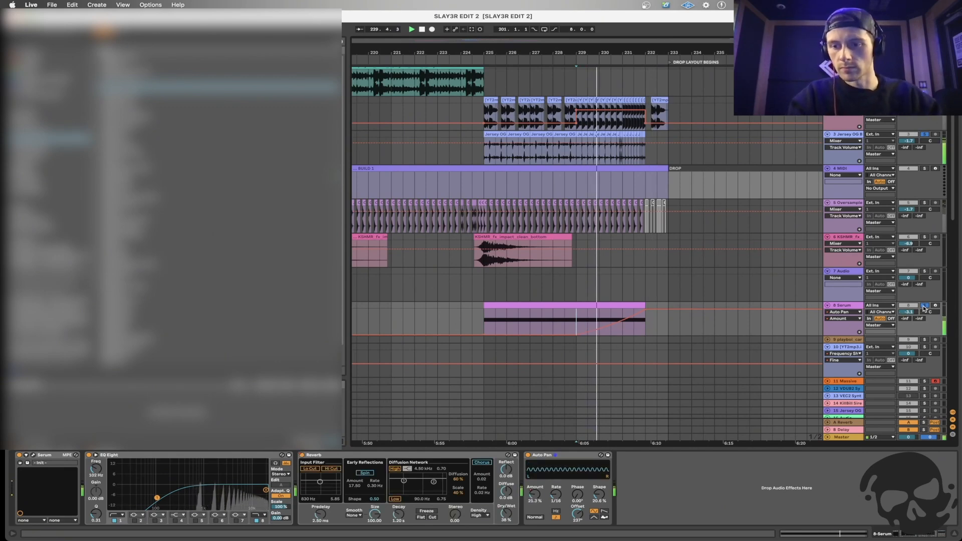
{"action": "key", "text": "space"}
{"action": "left_click", "coordinate": [463, 324]}
{"action": "key", "text": "space"}
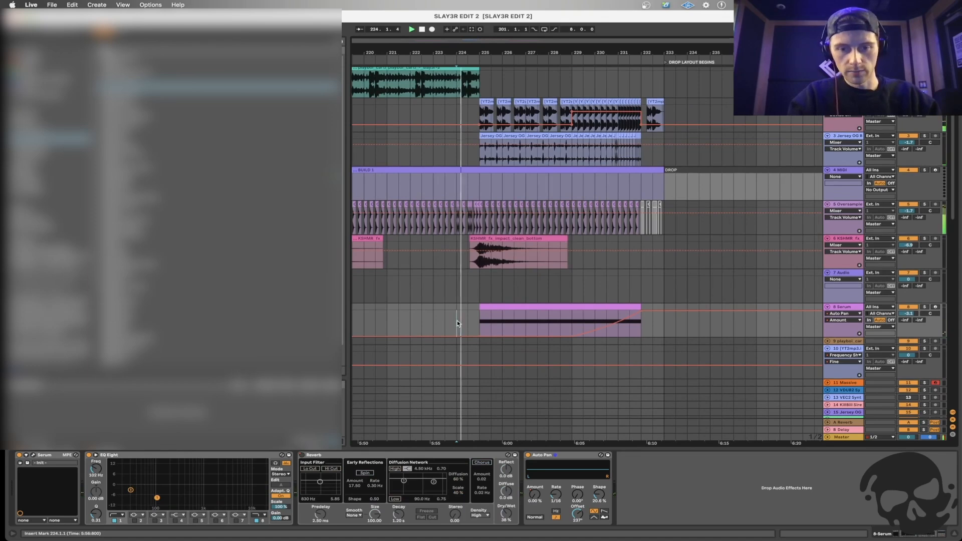
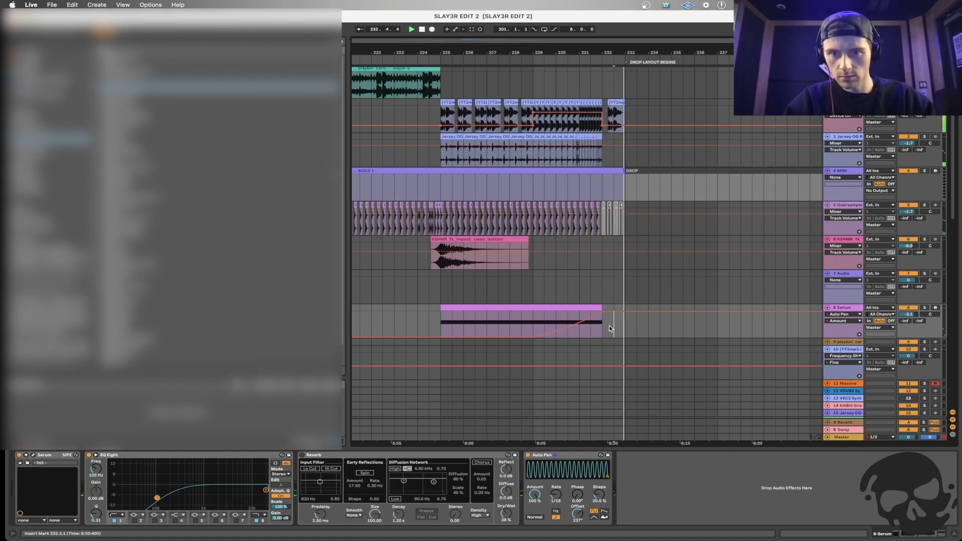
Automate the KillBill Siren track to switch off from bar 232 until the drop at bar 233, and play the build-up.
{"action": "scroll", "coordinate": [609, 329], "scroll_direction": "down", "scroll_amount": 10}
{"action": "scroll", "coordinate": [610, 329], "scroll_direction": "down", "scroll_amount": 1}
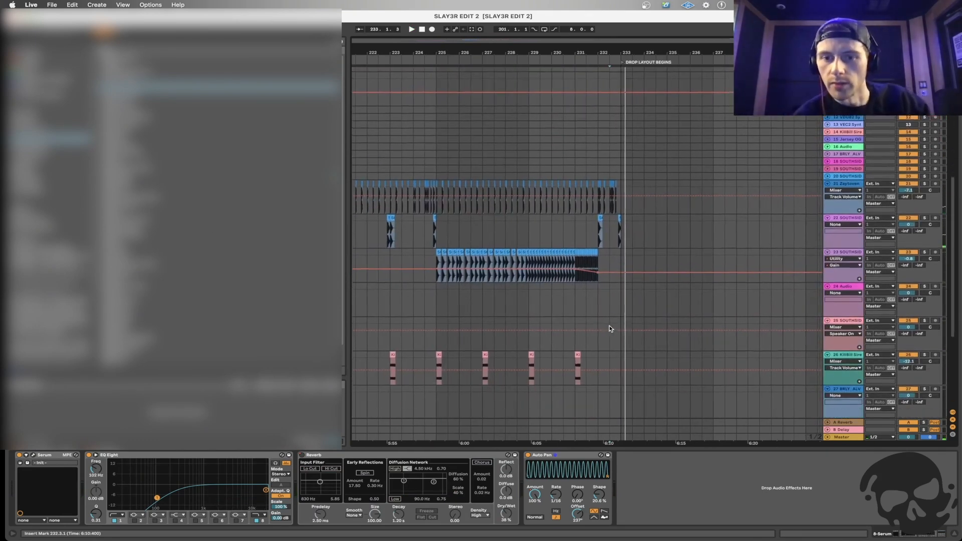
{"action": "key", "text": "space"}
{"action": "scroll", "coordinate": [593, 299], "scroll_direction": "down", "scroll_amount": 3}
{"action": "left_click", "coordinate": [599, 313]}
{"action": "key", "text": "a"}
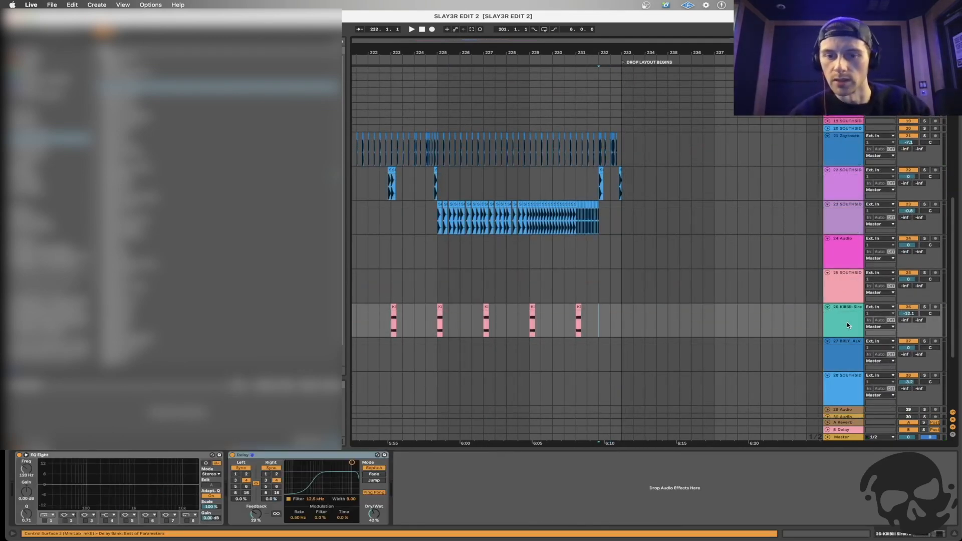
{"action": "key", "text": "a"}
{"action": "left_click", "coordinate": [909, 307]}
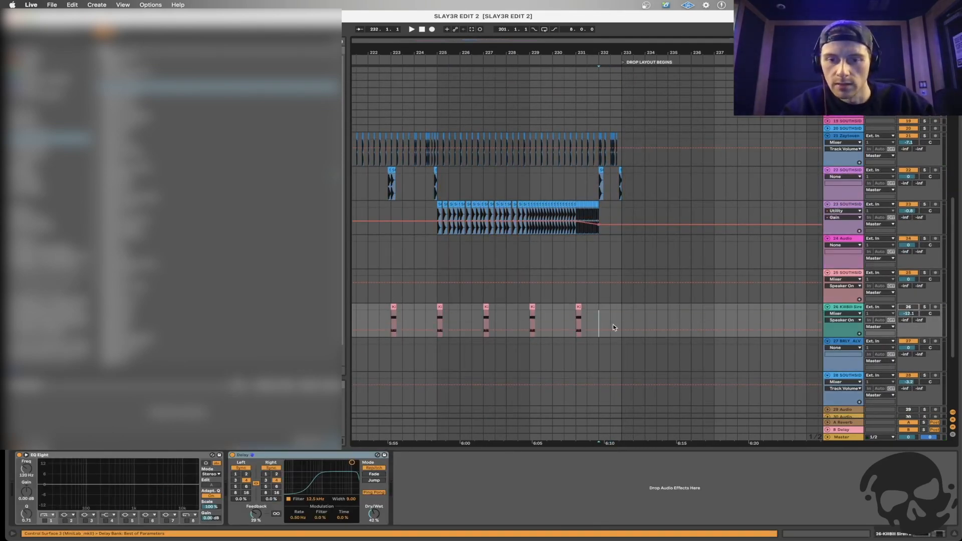
{"action": "left_click", "coordinate": [598, 330]}
{"action": "left_click_drag", "start_coordinate": [594, 330], "coordinate": [590, 318]}
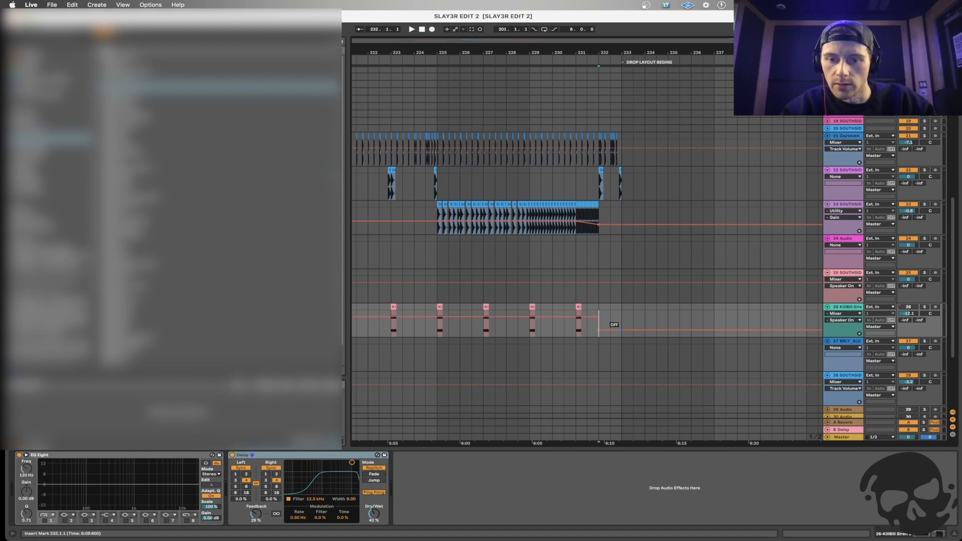
{"action": "key", "text": "minus"}
{"action": "key", "text": "minus"}
{"action": "left_click", "coordinate": [485, 335]}
{"action": "key", "text": "space"}
{"action": "left_click", "coordinate": [493, 334]}
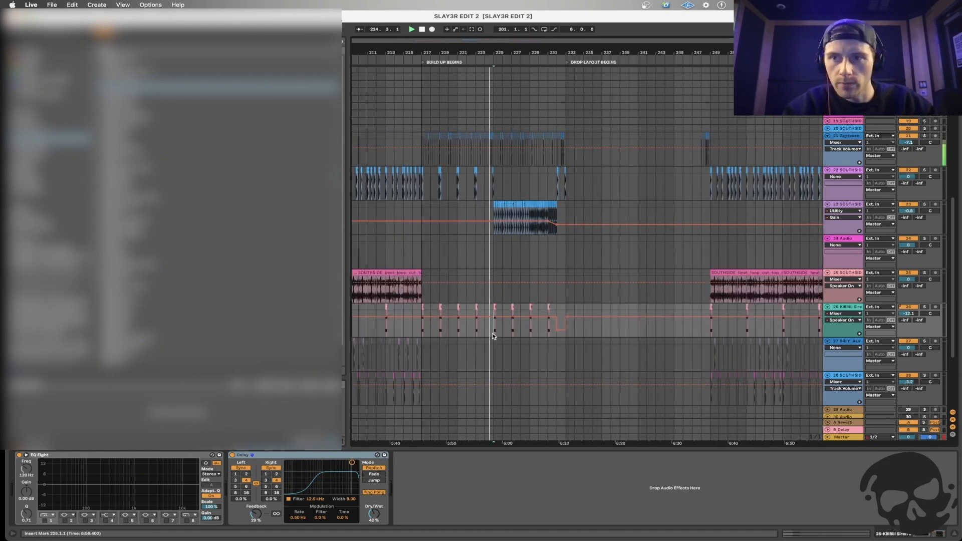
{"action": "scroll", "coordinate": [492, 333], "scroll_direction": "up", "scroll_amount": 15}
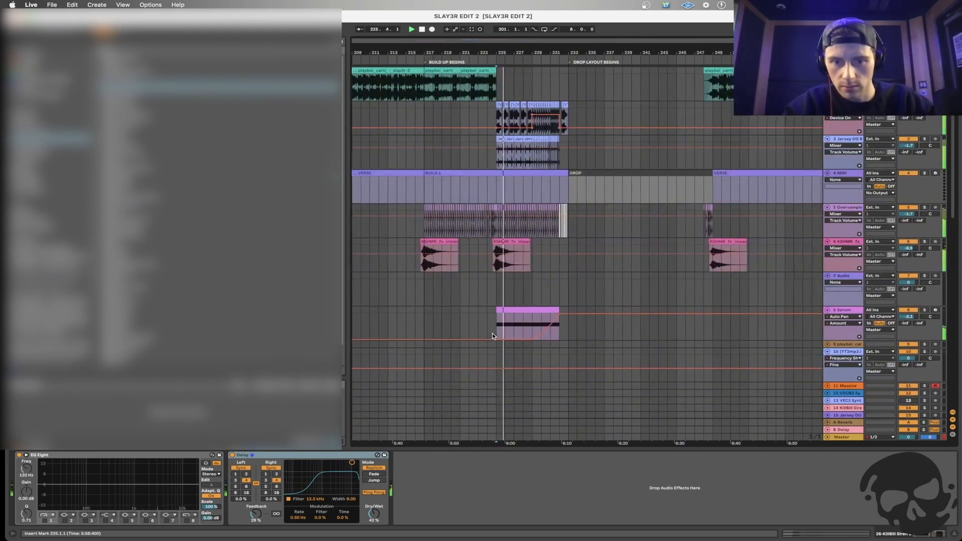
Insert a MIDI track below the Serum track and create an empty seven-bar clip on it from bar 225 to 232.
{"action": "left_click", "coordinate": [494, 323]}
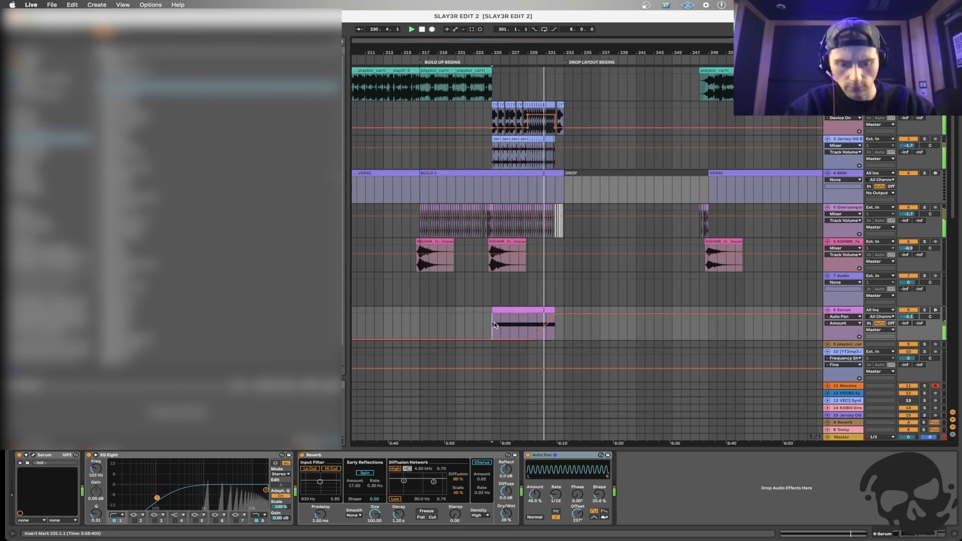
{"action": "key", "text": "super+shift+t"}
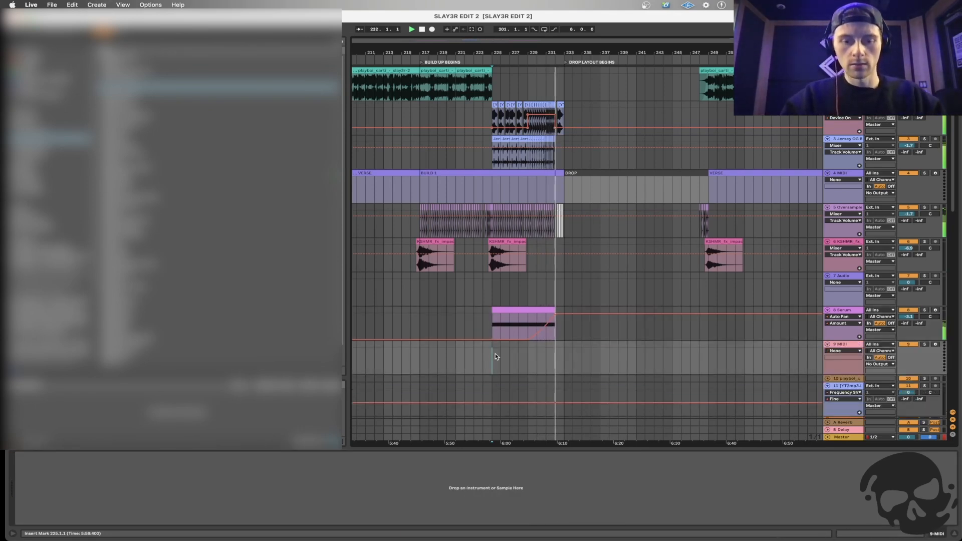
{"action": "key", "text": "a"}
{"action": "key", "text": "space"}
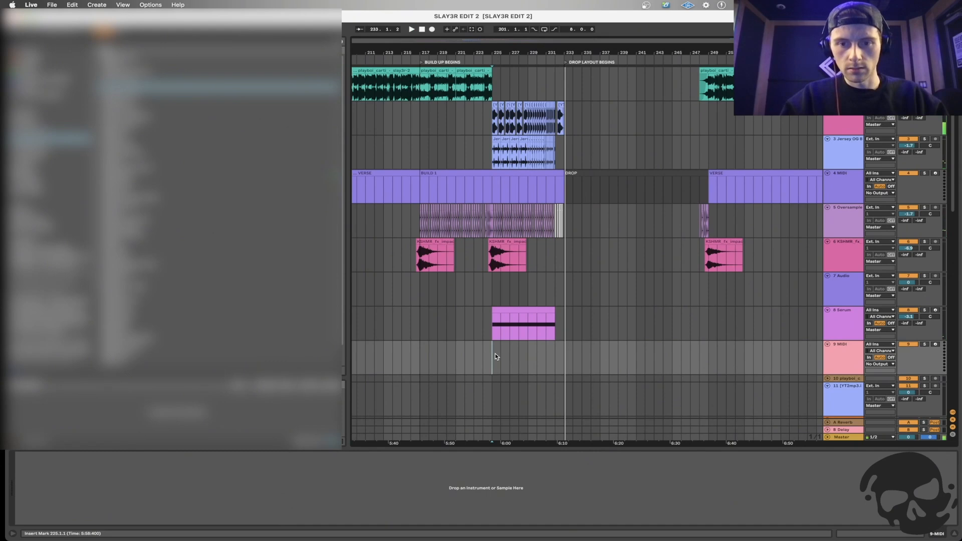
{"action": "key", "text": "plus"}
{"action": "key", "text": "plus"}
{"action": "left_click_drag", "start_coordinate": [494, 356], "coordinate": [755, 355]}
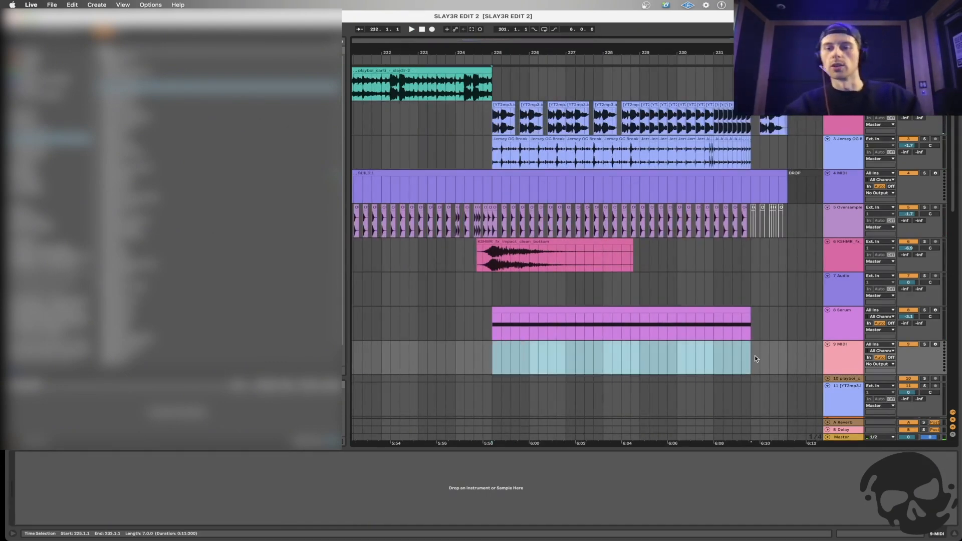
{"action": "key", "text": "super+shift+m"}
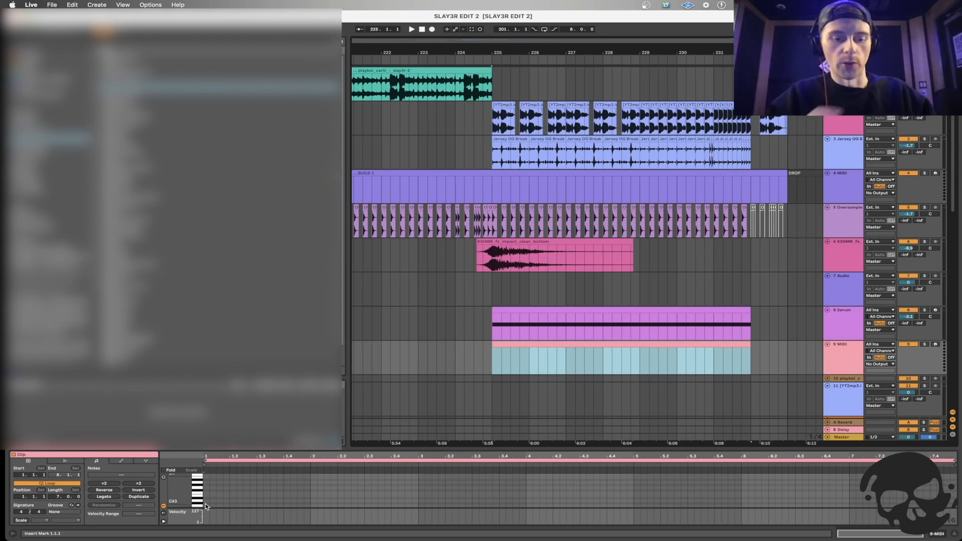
Fill the new MIDI clip with one C3 note across its full seven bars.
{"action": "left_click", "coordinate": [206, 506]}
{"action": "left_click_drag", "start_coordinate": [206, 505], "coordinate": [956, 496]}
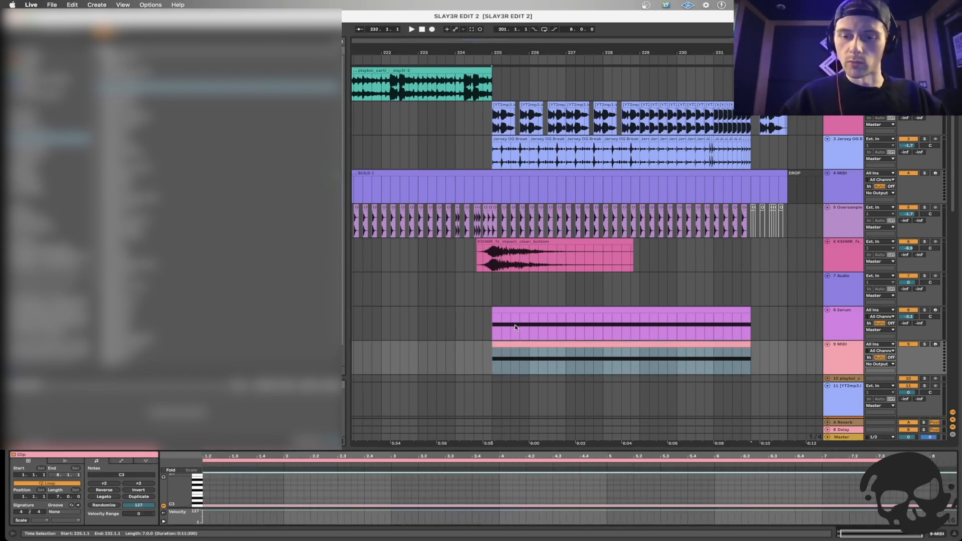
{"action": "left_click", "coordinate": [49, 132]}
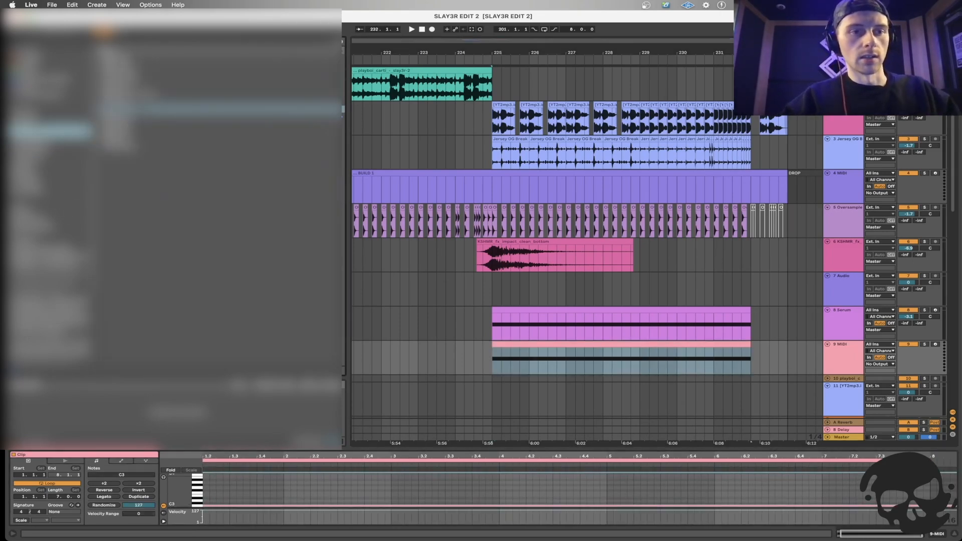
Load Analog onto the new MIDI track, leave only its Noise source on, and set the noise colour to 22.0 kHz.
{"action": "left_click_drag", "start_coordinate": [121, 57], "coordinate": [408, 371]}
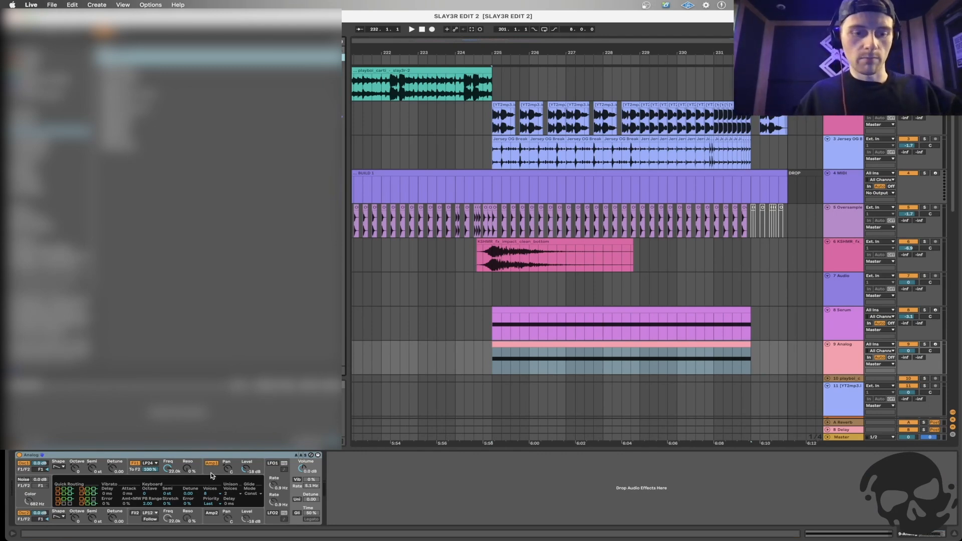
{"action": "left_click", "coordinate": [23, 480]}
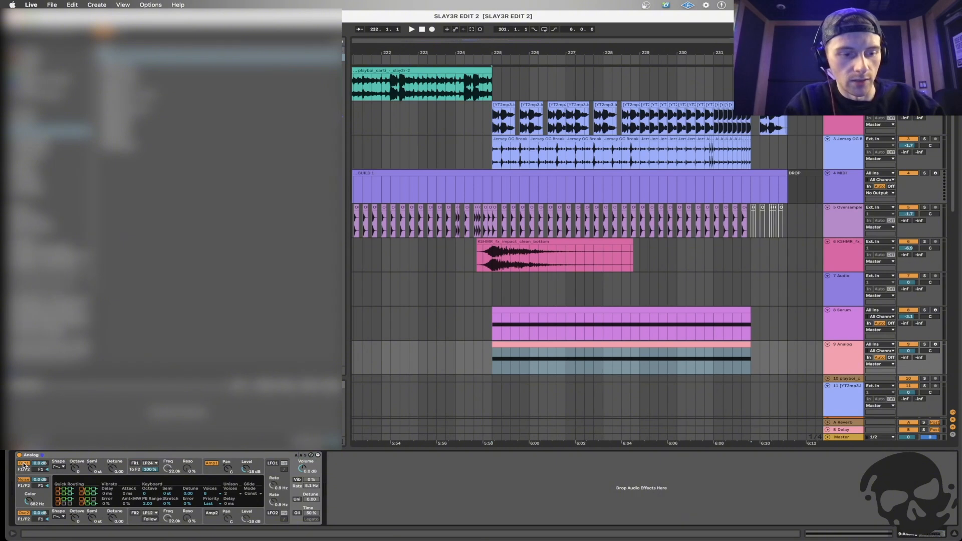
{"action": "left_click", "coordinate": [211, 471]}
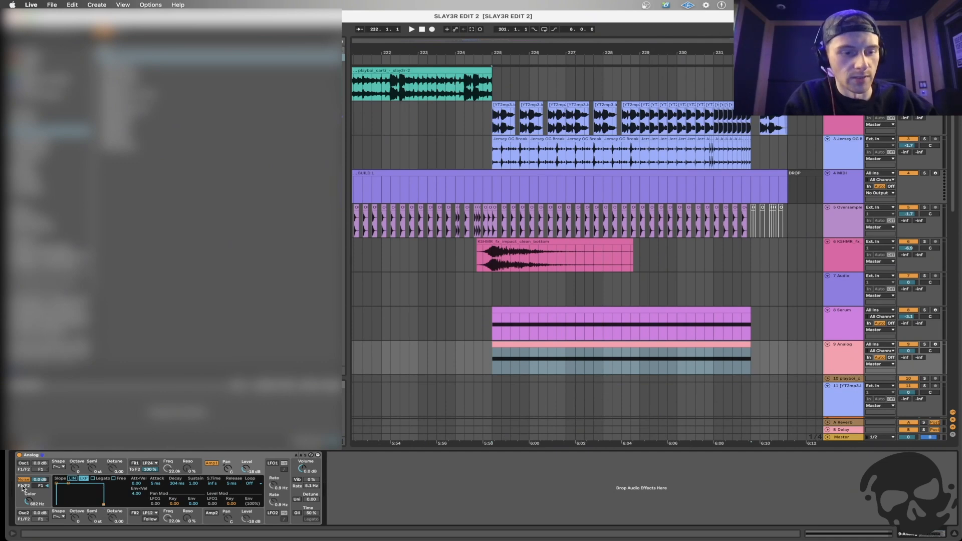
{"action": "left_click_drag", "start_coordinate": [25, 499], "coordinate": [29, 501]}
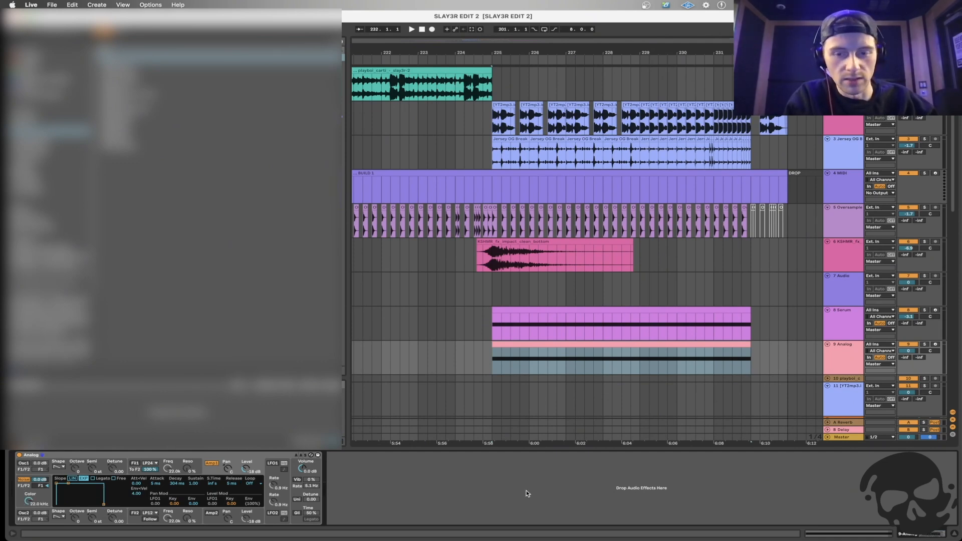
{"action": "left_click", "coordinate": [511, 344]}
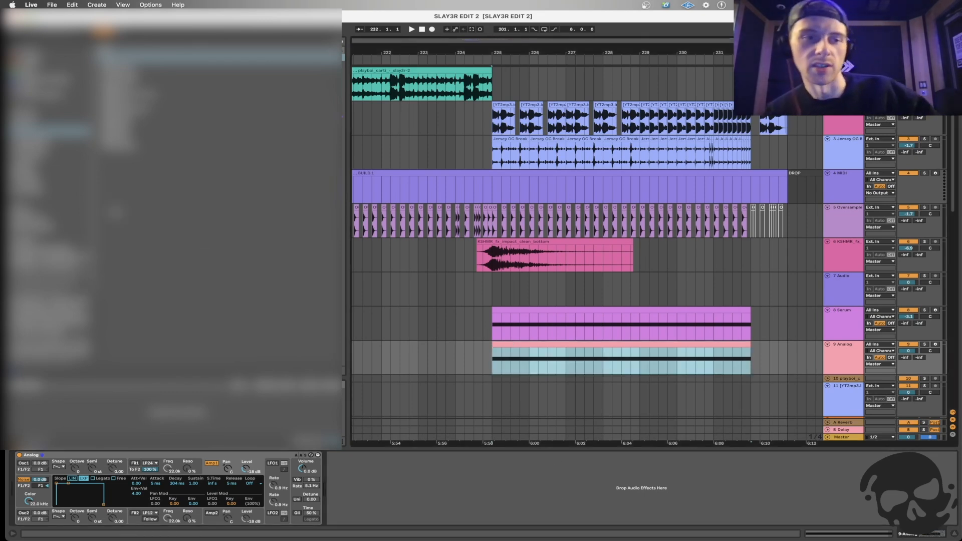
Add EQ Eight after Analog and enable band 8 as a high cut at 22.0 kHz.
{"action": "left_click", "coordinate": [49, 139]}
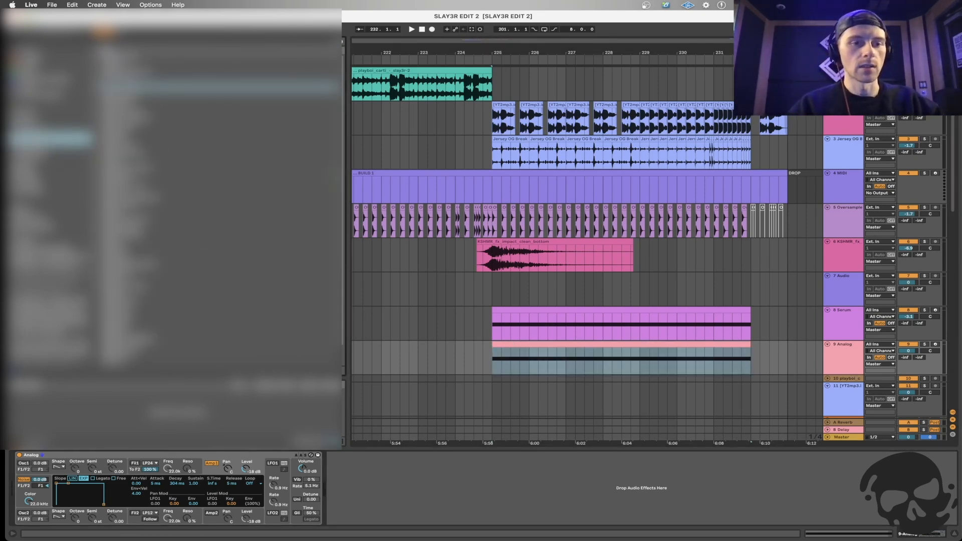
{"action": "double_click", "coordinate": [138, 177]}
{"action": "left_click", "coordinate": [636, 499]}
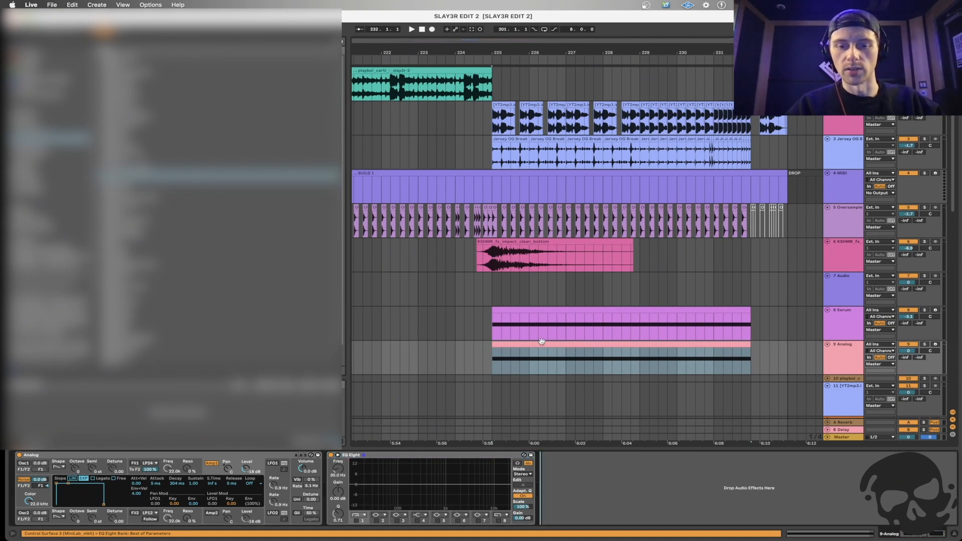
{"action": "left_click", "coordinate": [504, 346]}
{"action": "left_click", "coordinate": [500, 522]}
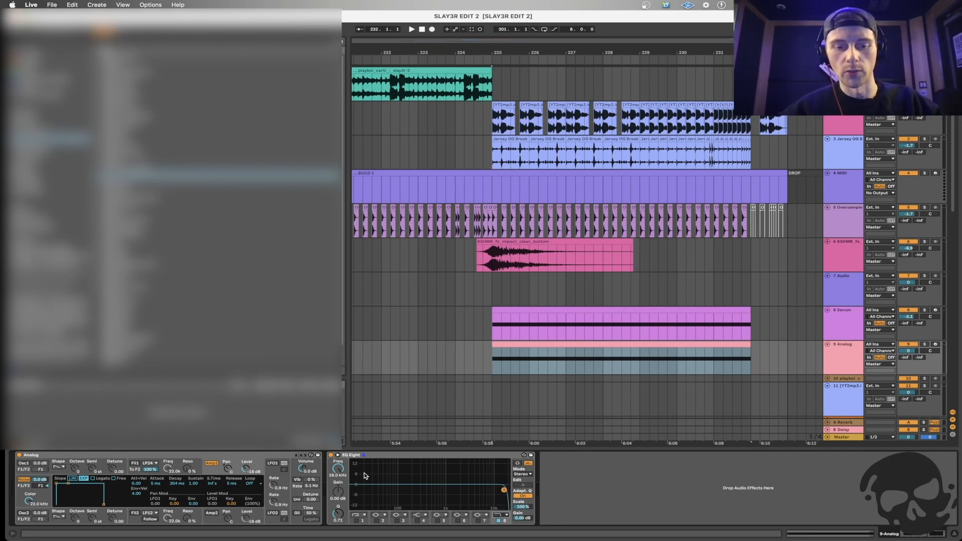
{"action": "left_click_drag", "start_coordinate": [338, 470], "coordinate": [338, 401]}
Solo the Analog track and automate EQ Eight's band 8 frequency to sweep up from bar 225 to 22.0 kHz at bar 232.
{"action": "key", "text": "a"}
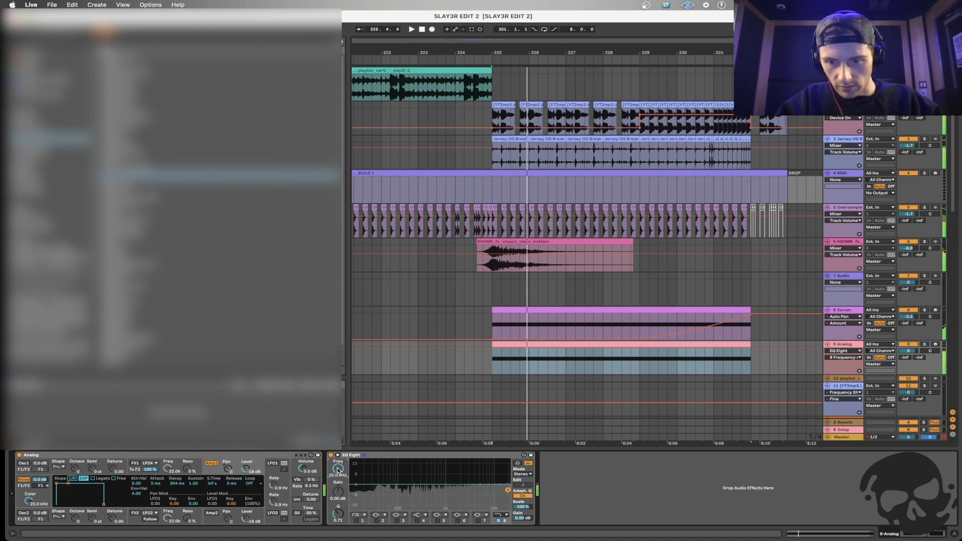
{"action": "left_click", "coordinate": [483, 373]}
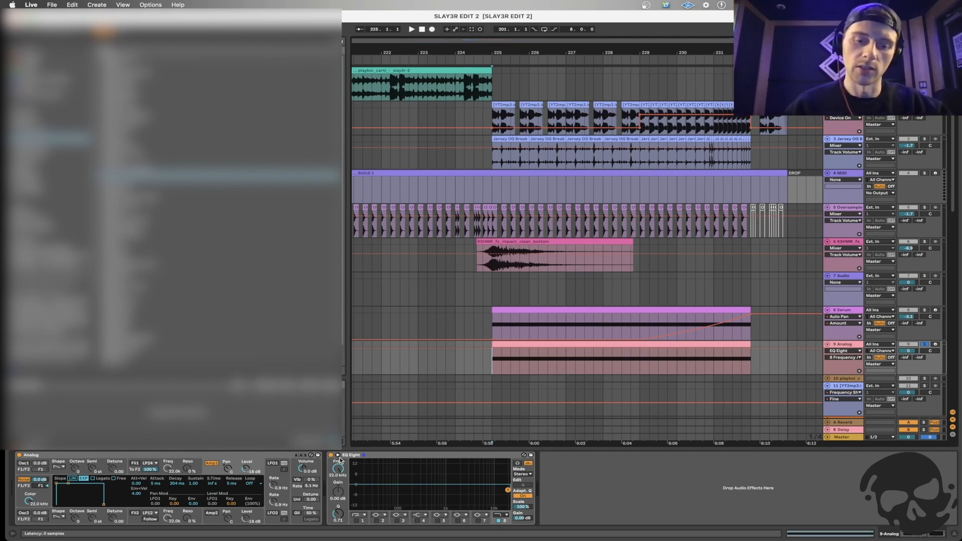
{"action": "left_click", "coordinate": [337, 471]}
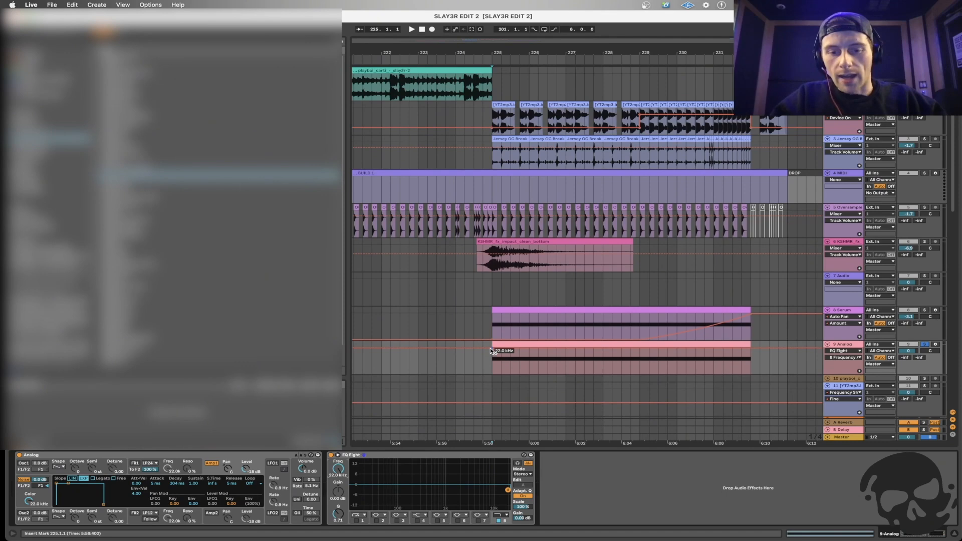
{"action": "left_click_drag", "start_coordinate": [490, 348], "coordinate": [751, 372]}
{"action": "left_click", "coordinate": [694, 363]}
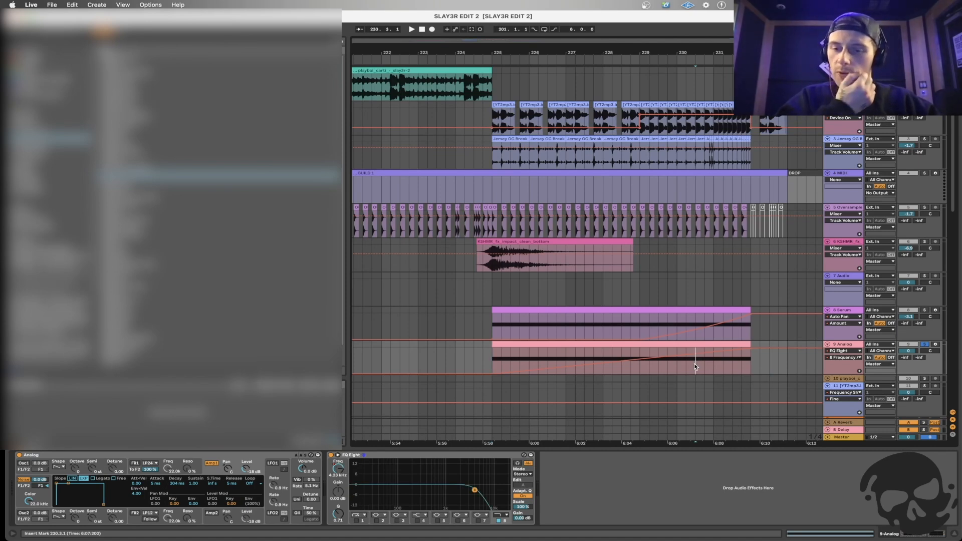
{"action": "left_click", "coordinate": [576, 355]}
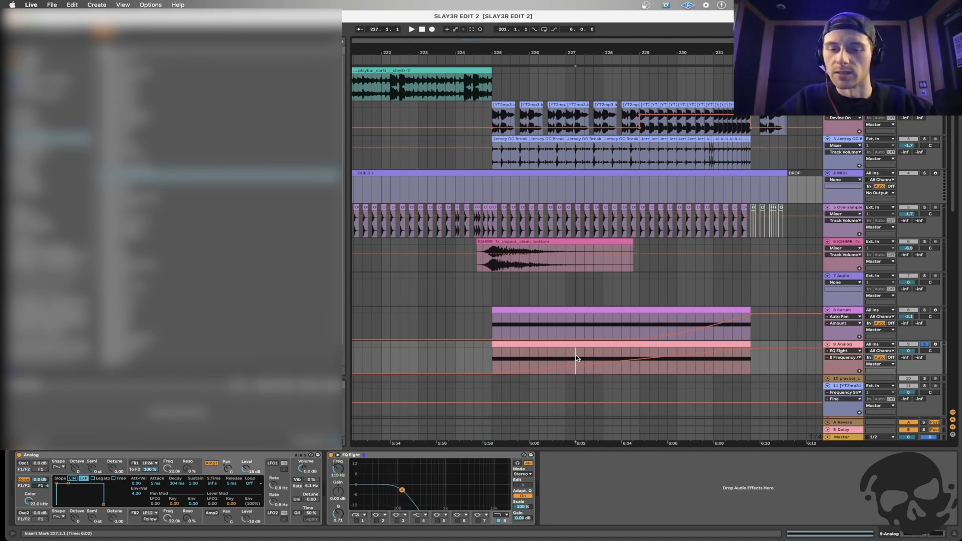
Play the noise sweep and enable EQ Eight band 1 as a gentle low cut at about 215 Hz.
{"action": "scroll", "coordinate": [572, 359], "scroll_direction": "right", "scroll_amount": 2}
{"action": "scroll", "coordinate": [574, 369], "scroll_direction": "right", "scroll_amount": 2}
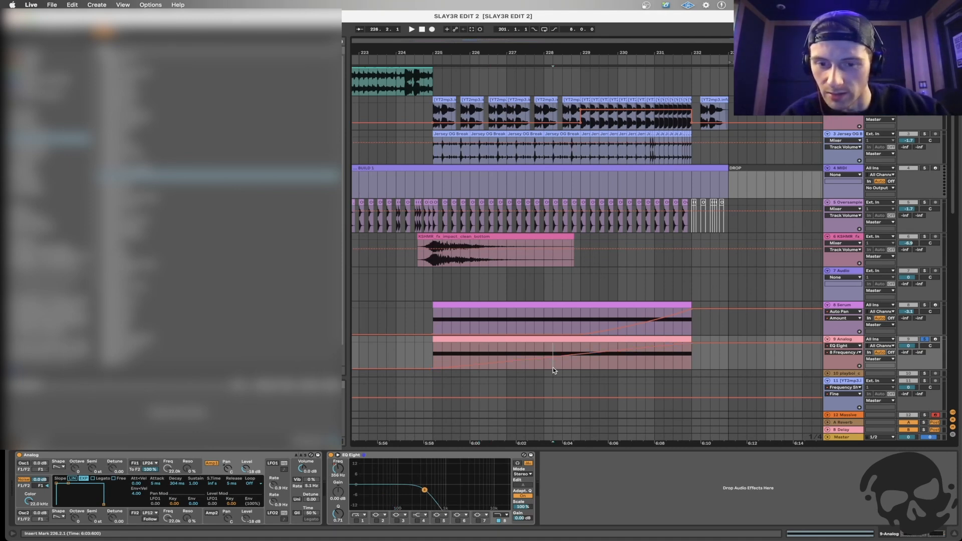
{"action": "key", "text": "space"}
{"action": "mouse_move", "coordinate": [351, 527]}
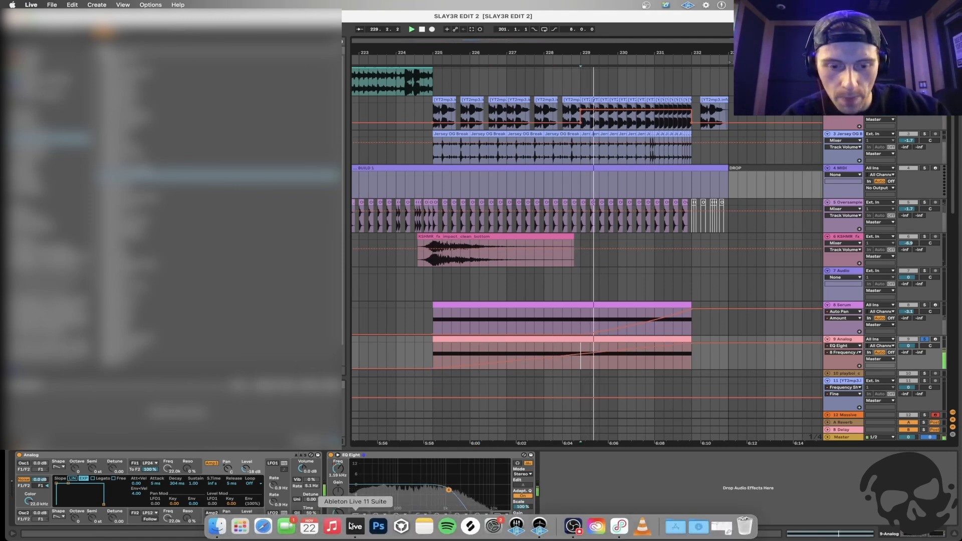
{"action": "left_click", "coordinate": [357, 518]}
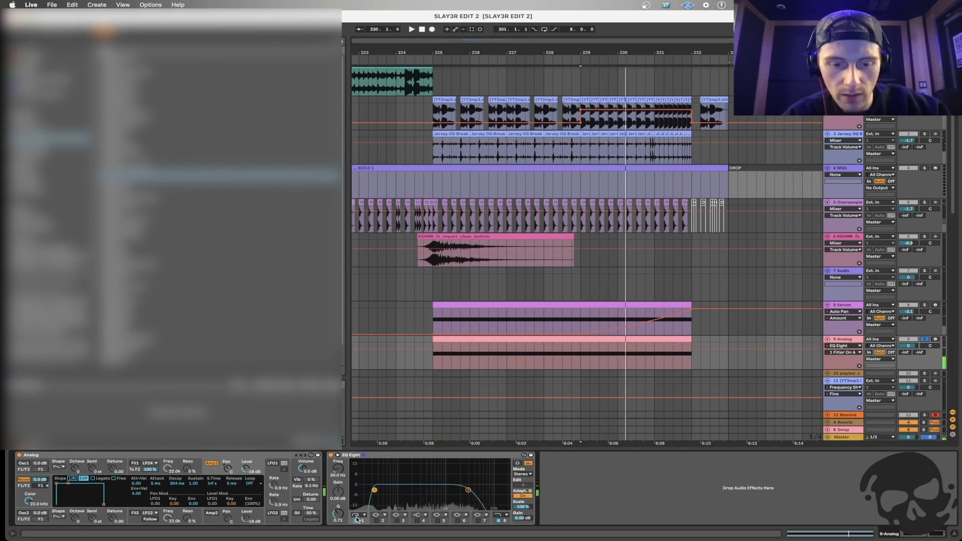
{"action": "left_click", "coordinate": [360, 480]}
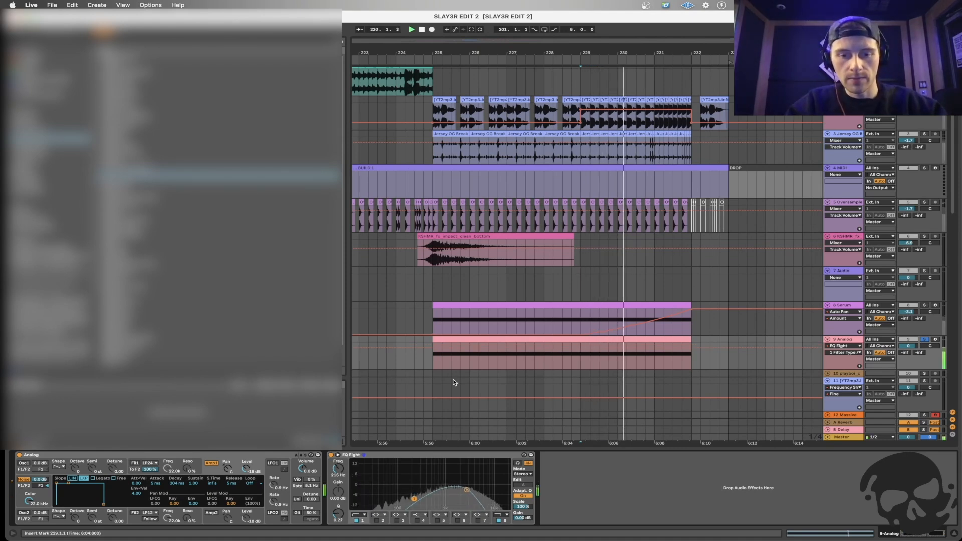
Lower the Analog track's volume and play the build-up from bar 225 with only Analog, Serum and the Jersey break soloed.
{"action": "left_click", "coordinate": [431, 363]}
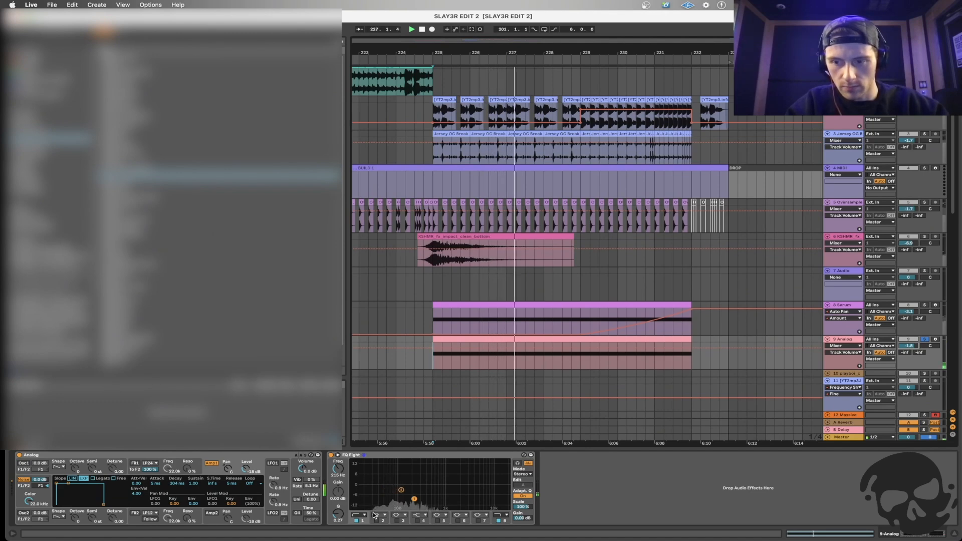
{"action": "left_click_drag", "start_coordinate": [908, 346], "coordinate": [908, 383]}
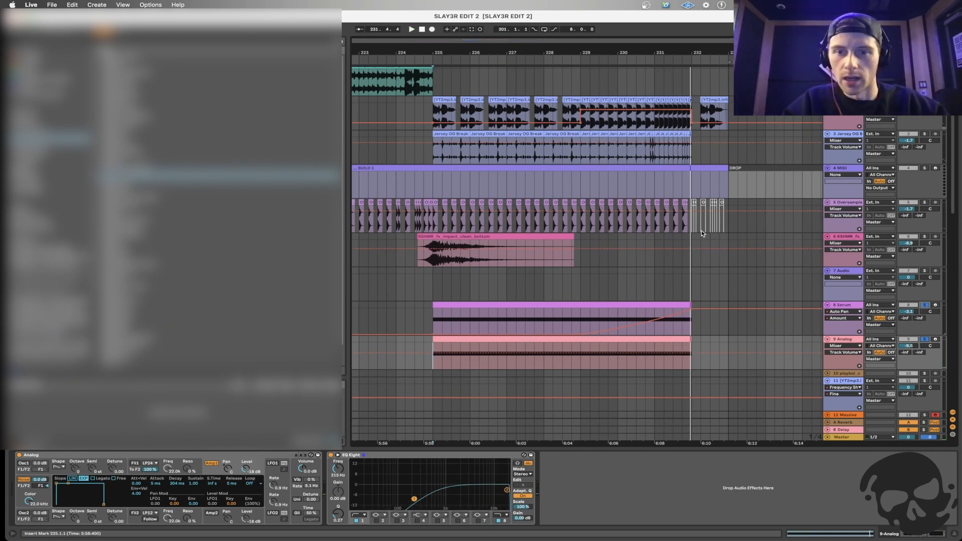
{"action": "scroll", "coordinate": [787, 182], "scroll_direction": "up", "scroll_amount": 1}
{"action": "left_click", "coordinate": [925, 140]}
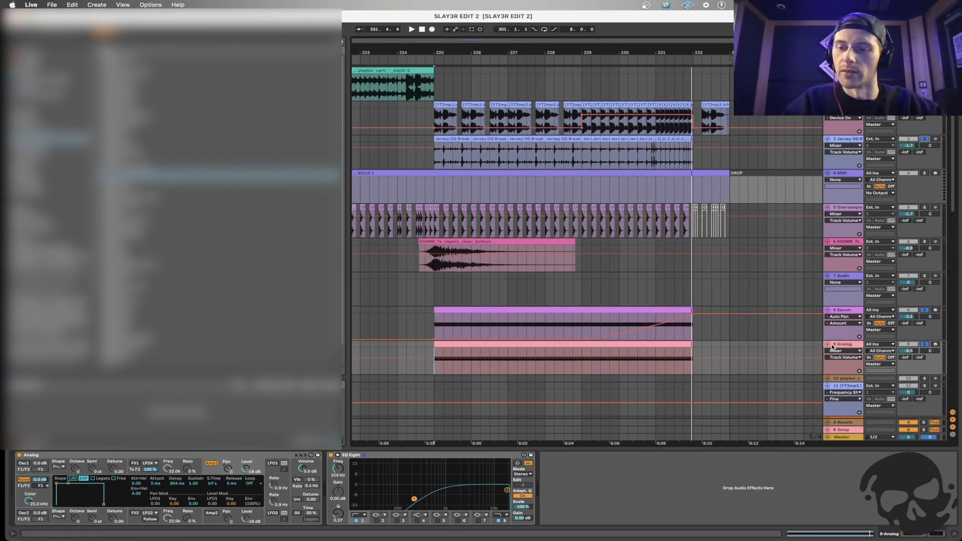
{"action": "left_click", "coordinate": [525, 354]}
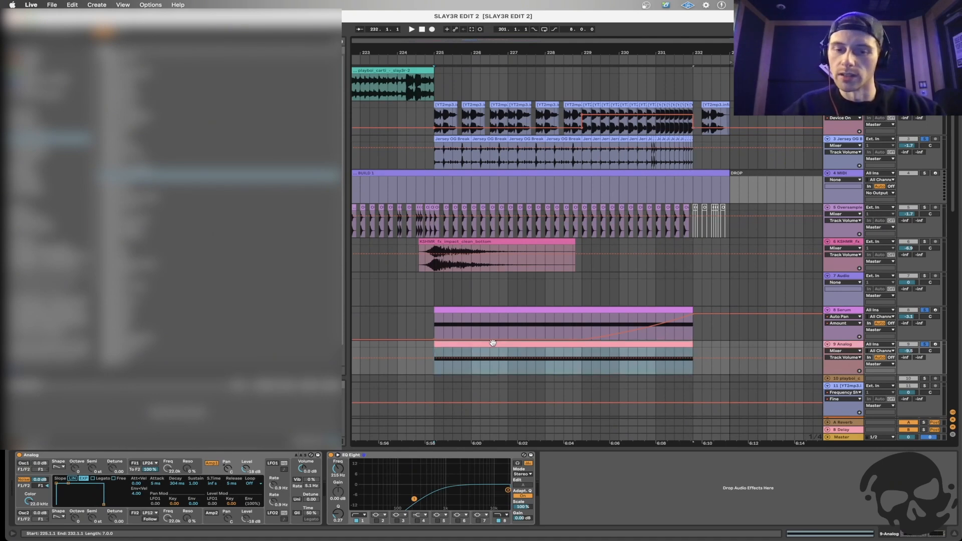
{"action": "key", "text": "space"}
{"action": "left_click", "coordinate": [517, 373]}
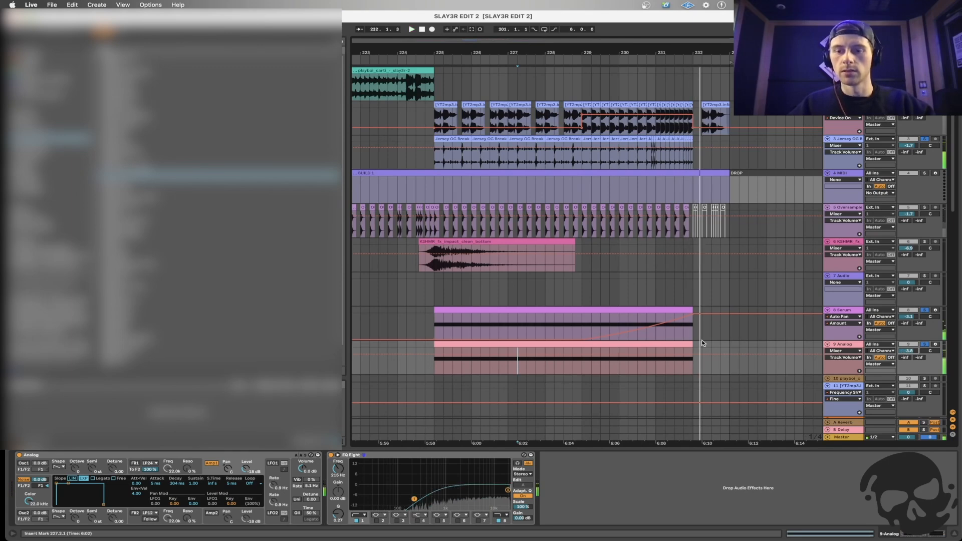
{"action": "key", "text": "space"}
Copy the Serum track's Auto Pan device to the end of the Analog track's chain and play the result.
{"action": "left_click", "coordinate": [476, 323]}
{"action": "left_click", "coordinate": [438, 324]}
{"action": "key", "text": "space"}
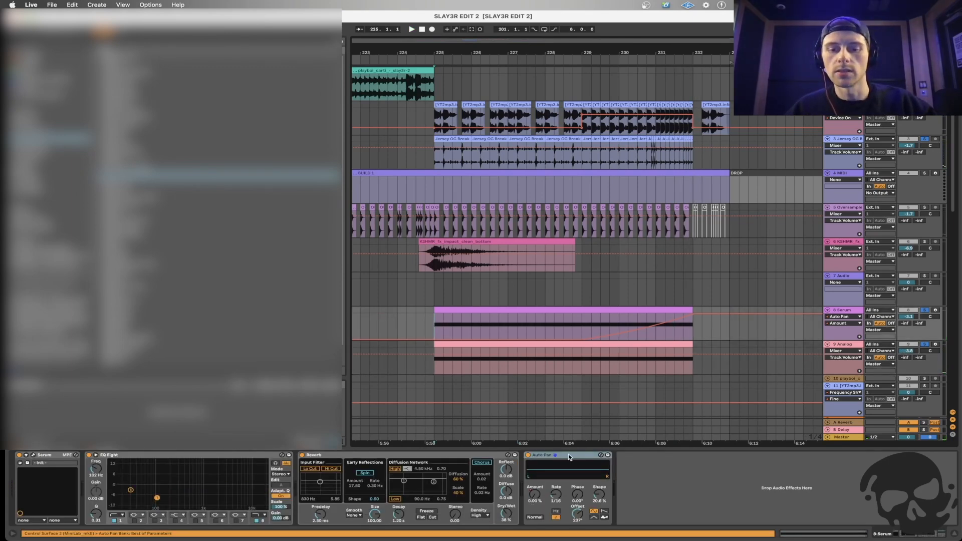
{"action": "left_click", "coordinate": [434, 366]}
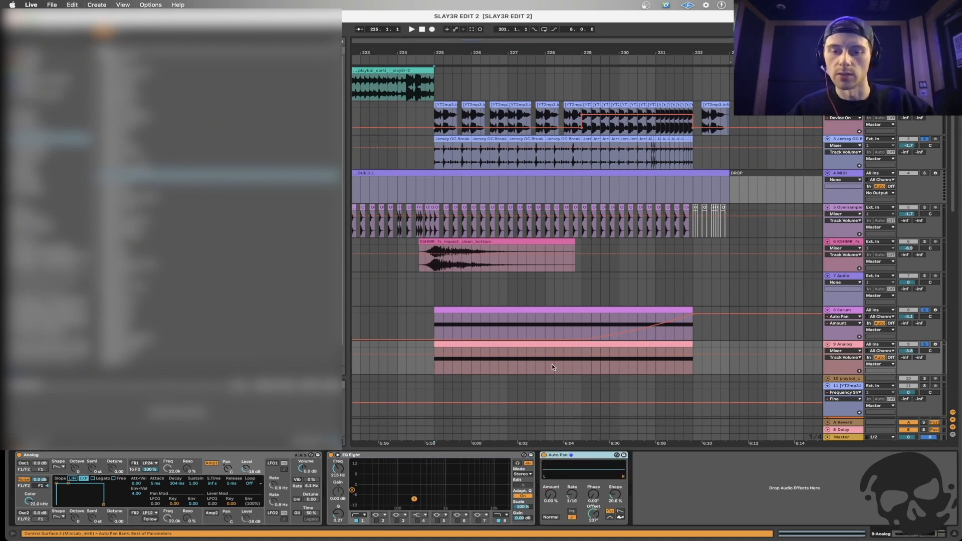
{"action": "left_click", "coordinate": [572, 366]}
{"action": "key", "text": "space"}
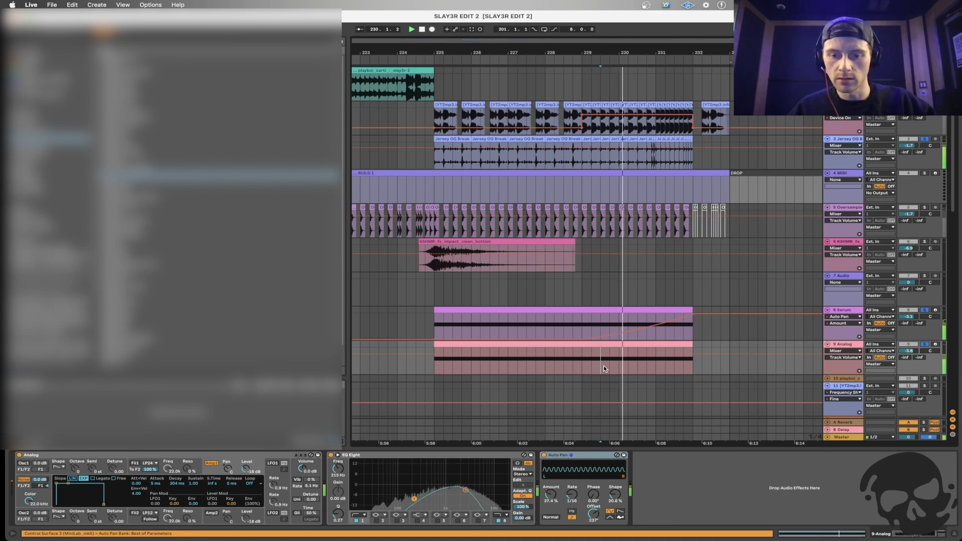
Lower the end of the Analog track's Auto Pan Amount ramp at bar 232 to about 33% and play it through.
{"action": "left_click", "coordinate": [846, 350]}
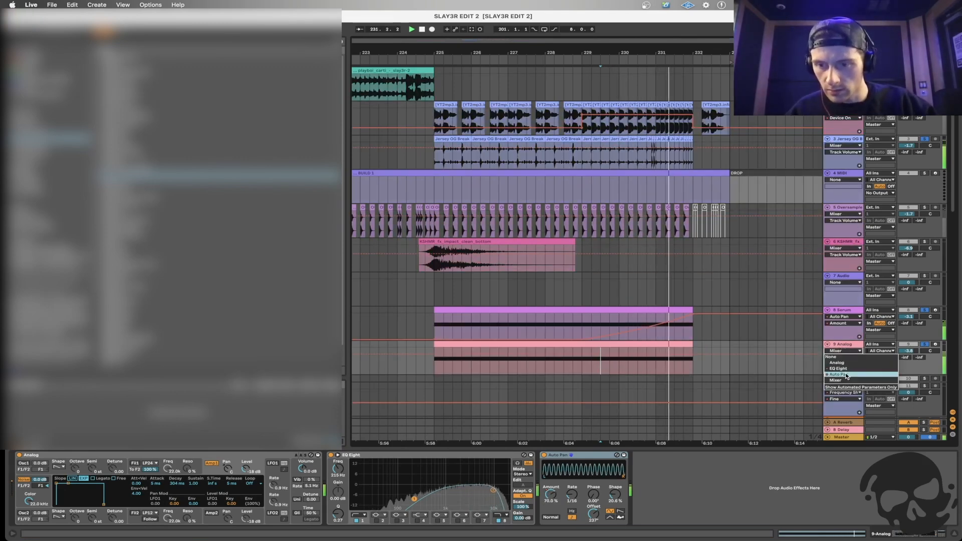
{"action": "left_click", "coordinate": [838, 380]}
{"action": "key", "text": "space"}
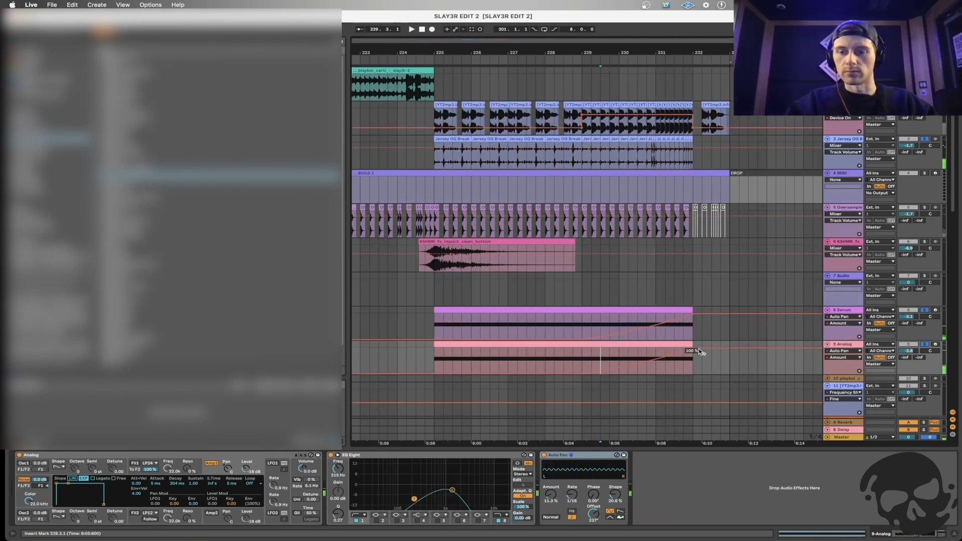
{"action": "left_click_drag", "start_coordinate": [692, 351], "coordinate": [692, 355]}
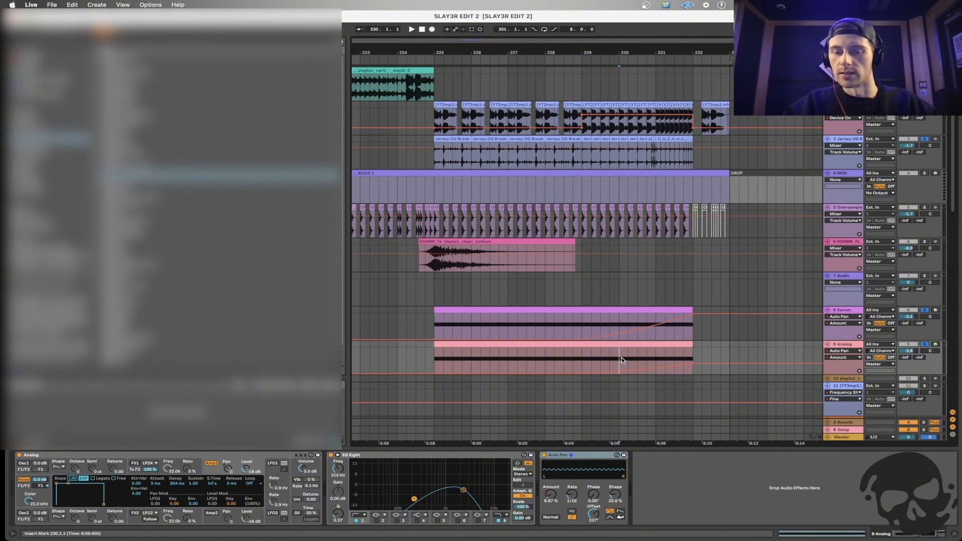
{"action": "key", "text": "space"}
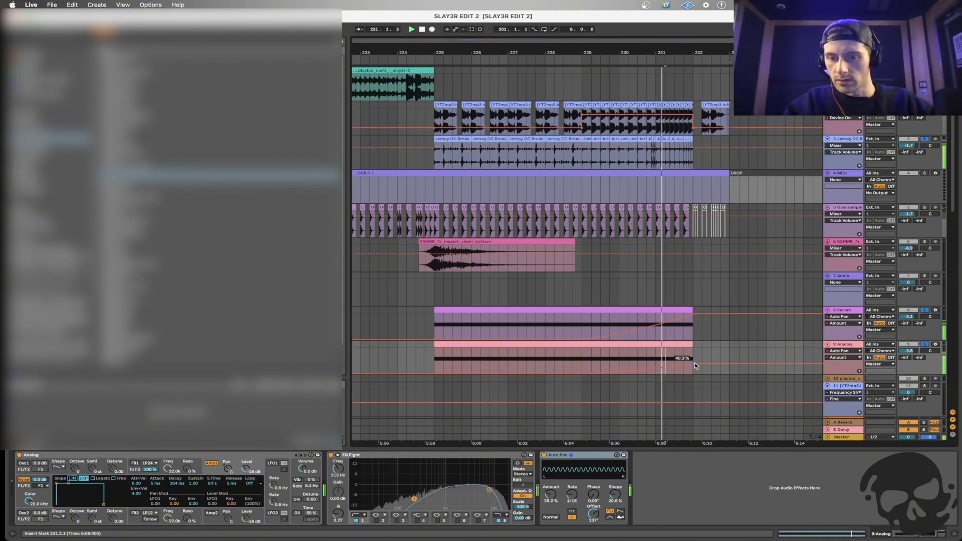
{"action": "left_click_drag", "start_coordinate": [693, 363], "coordinate": [694, 366]}
{"action": "left_click", "coordinate": [637, 356]}
{"action": "key", "text": "minus"}
{"action": "key", "text": "minus"}
{"action": "key", "text": "minus"}
{"action": "key", "text": "space"}
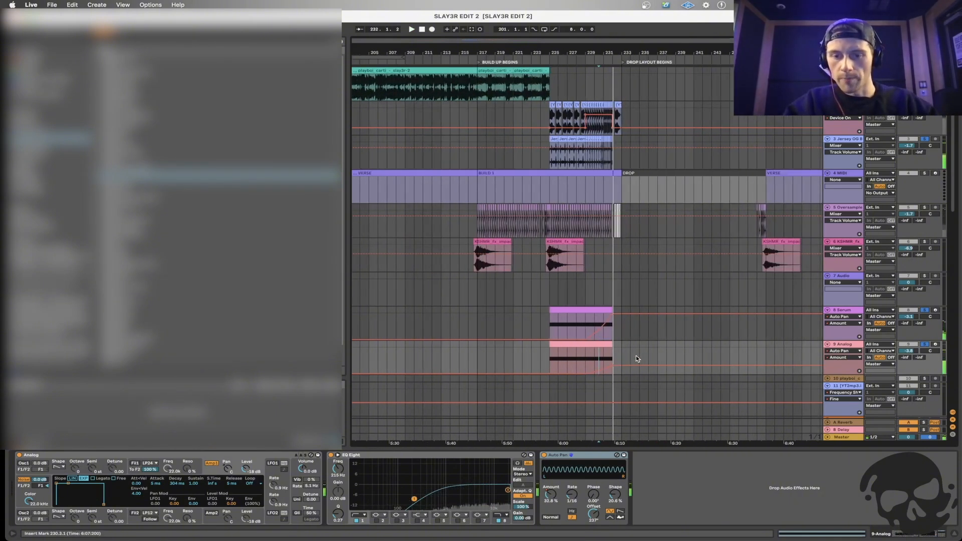
Copy the Serum and Analog clips from bars 225 to 232 into the second build-up at bar 273, and play the unsoloed mix from bar 223.
{"action": "key", "text": "minus"}
{"action": "key", "text": "minus"}
{"action": "key", "text": "plus"}
{"action": "key", "text": "plus"}
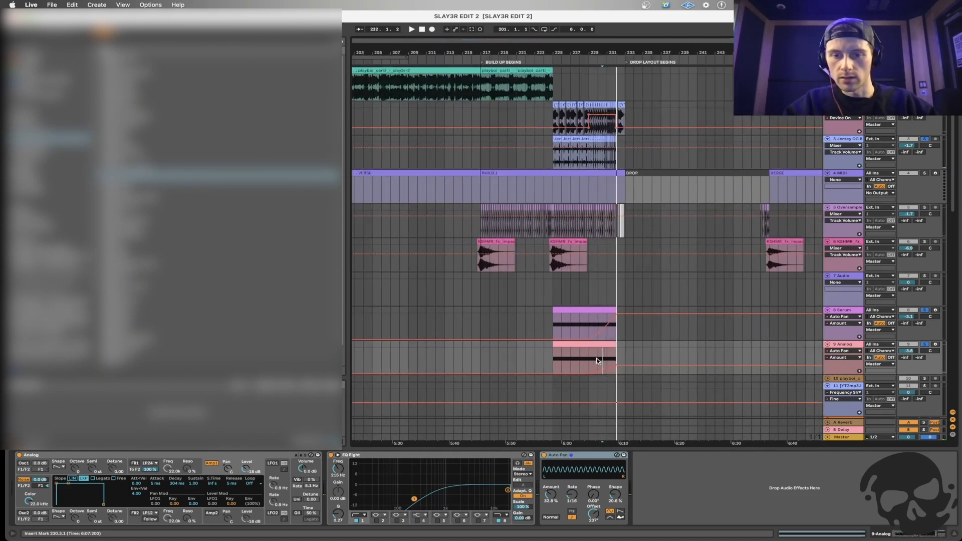
{"action": "key", "text": "a"}
{"action": "left_click_drag", "start_coordinate": [556, 321], "coordinate": [618, 350]}
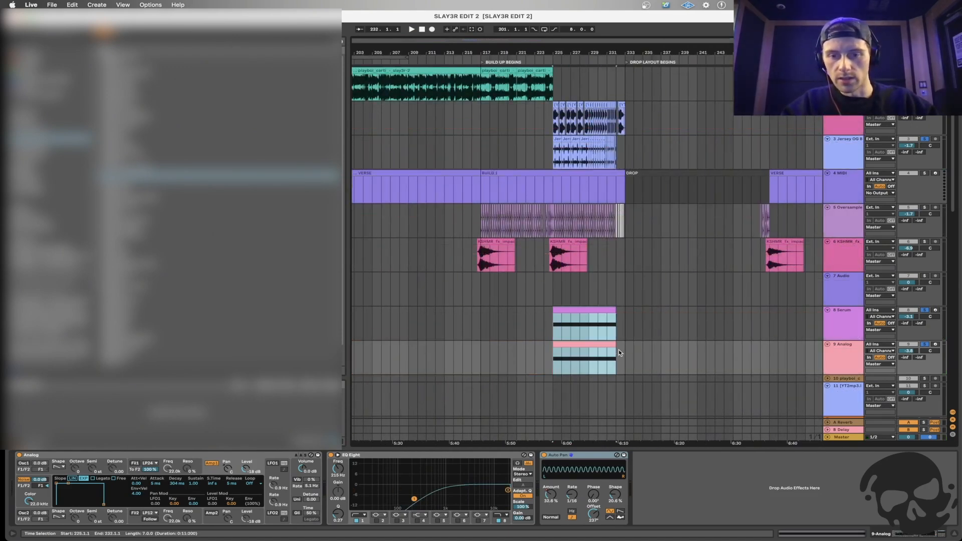
{"action": "key", "text": "minus"}
{"action": "key", "text": "minus"}
{"action": "left_click", "coordinate": [752, 321]}
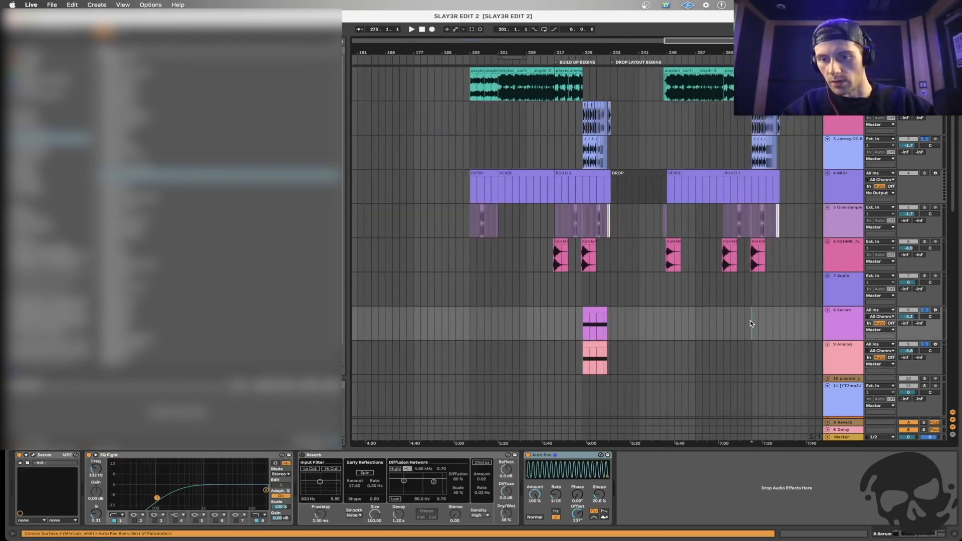
{"action": "key", "text": "super+v"}
{"action": "key", "text": "plus"}
{"action": "left_click", "coordinate": [434, 300]}
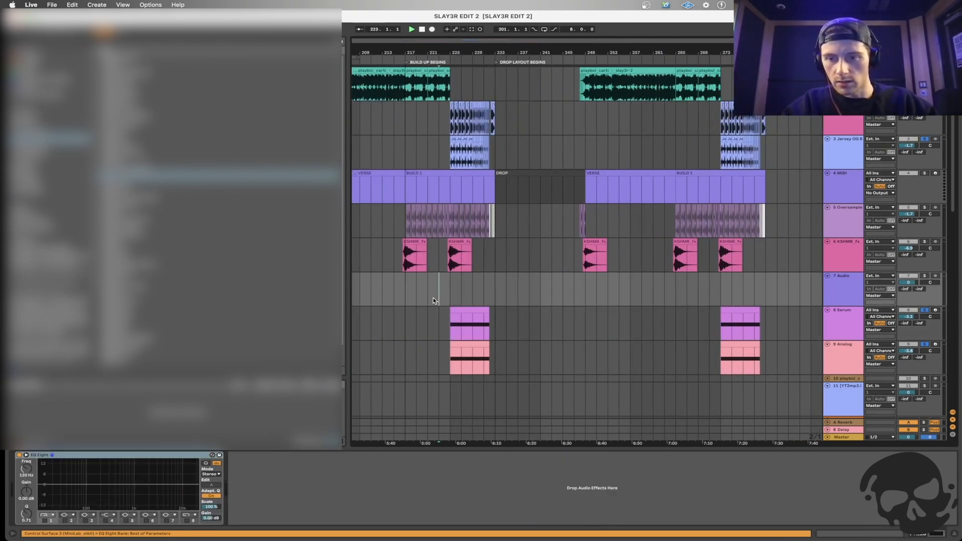
{"action": "key", "text": "space"}
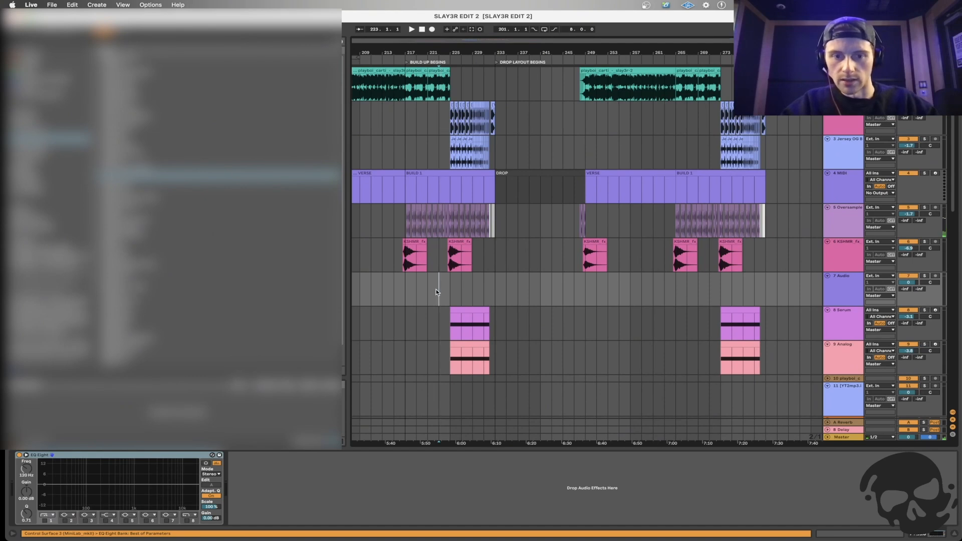
Play the full mix through the first build-up from bar 223 to the drop, checking the Serum and Analog device chains.
{"action": "scroll", "coordinate": [436, 289], "scroll_direction": "down", "scroll_amount": 3}
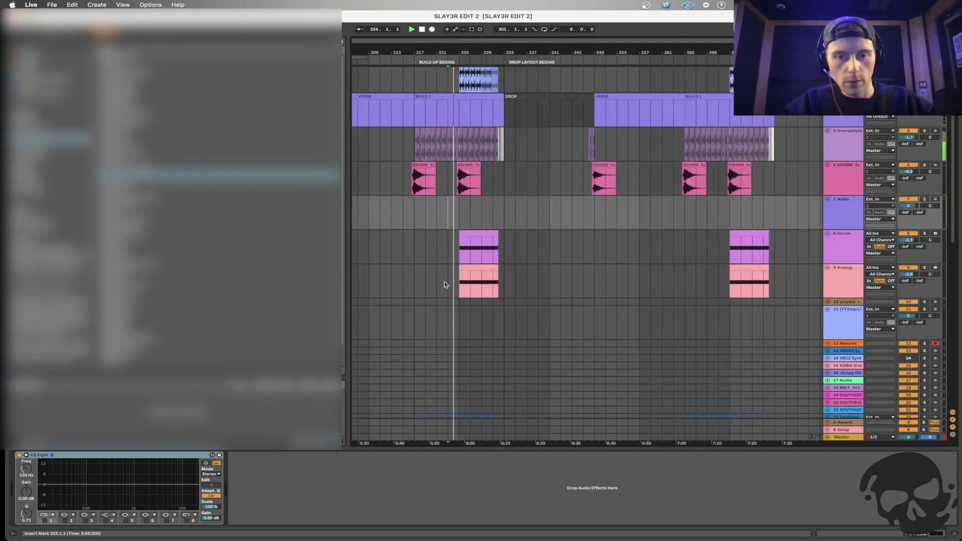
{"action": "left_click", "coordinate": [450, 280]}
{"action": "scroll", "coordinate": [453, 289], "scroll_direction": "up", "scroll_amount": 3}
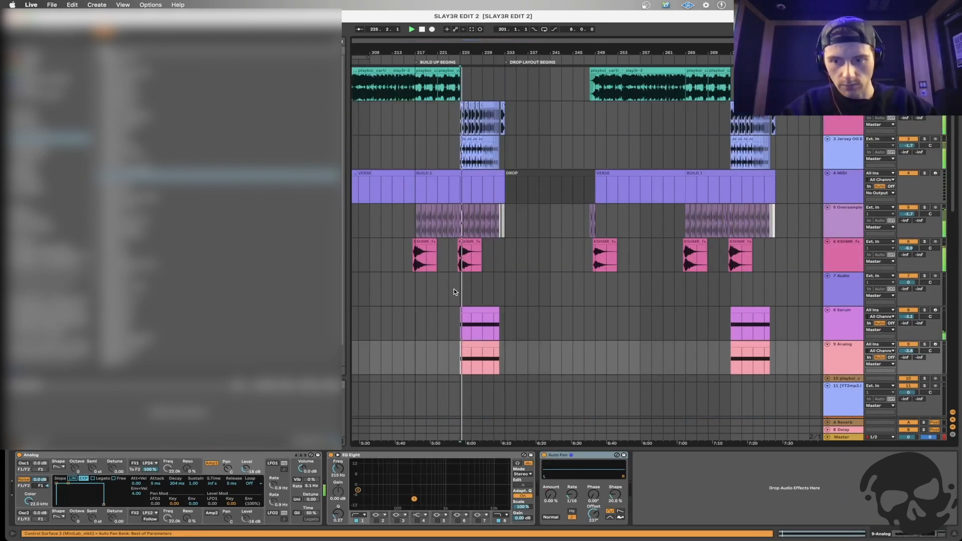
{"action": "scroll", "coordinate": [455, 291], "scroll_direction": "down", "scroll_amount": 2}
{"action": "left_click", "coordinate": [455, 294]}
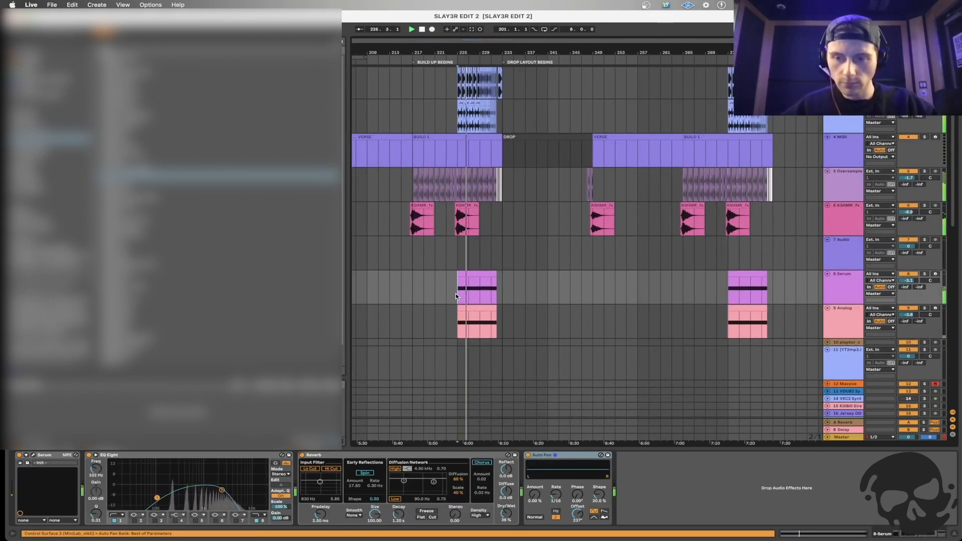
{"action": "scroll", "coordinate": [455, 294], "scroll_direction": "down", "scroll_amount": 1}
{"action": "left_click", "coordinate": [454, 317]}
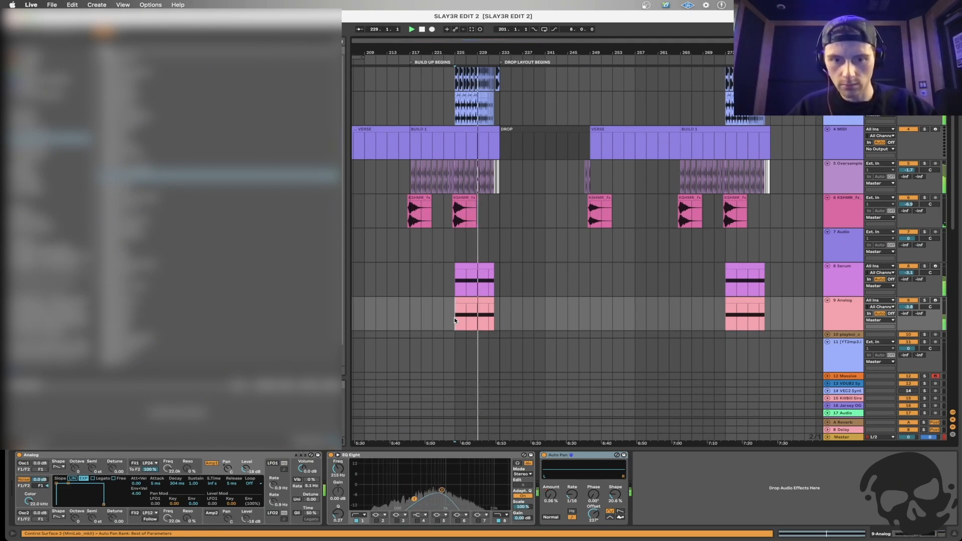
{"action": "scroll", "coordinate": [455, 317], "scroll_direction": "down", "scroll_amount": 1}
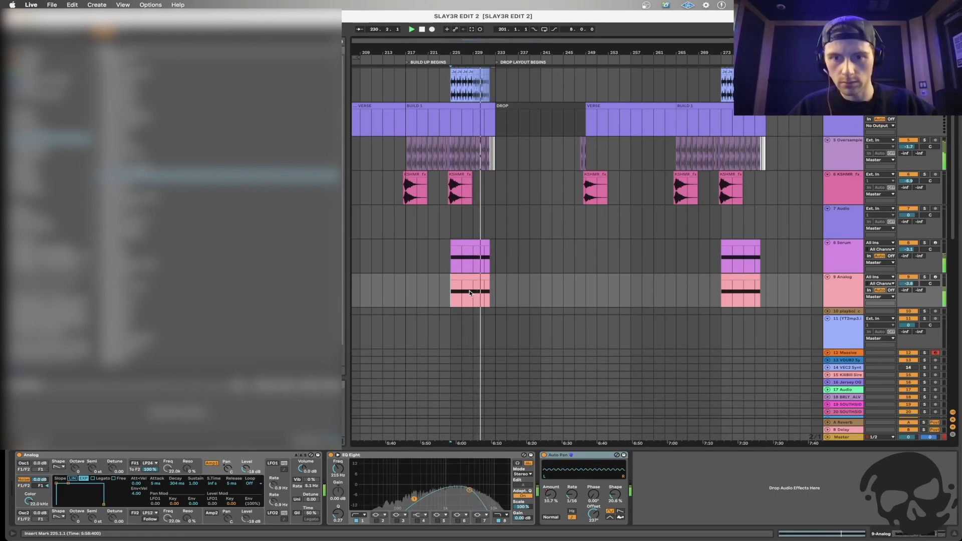
{"action": "scroll", "coordinate": [469, 290], "scroll_direction": "up", "scroll_amount": 2}
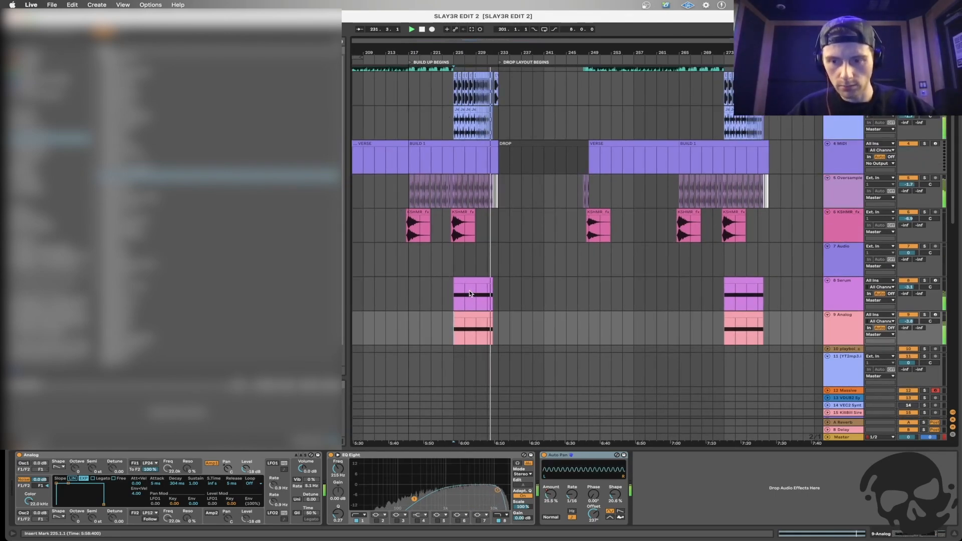
{"action": "left_click", "coordinate": [496, 305]}
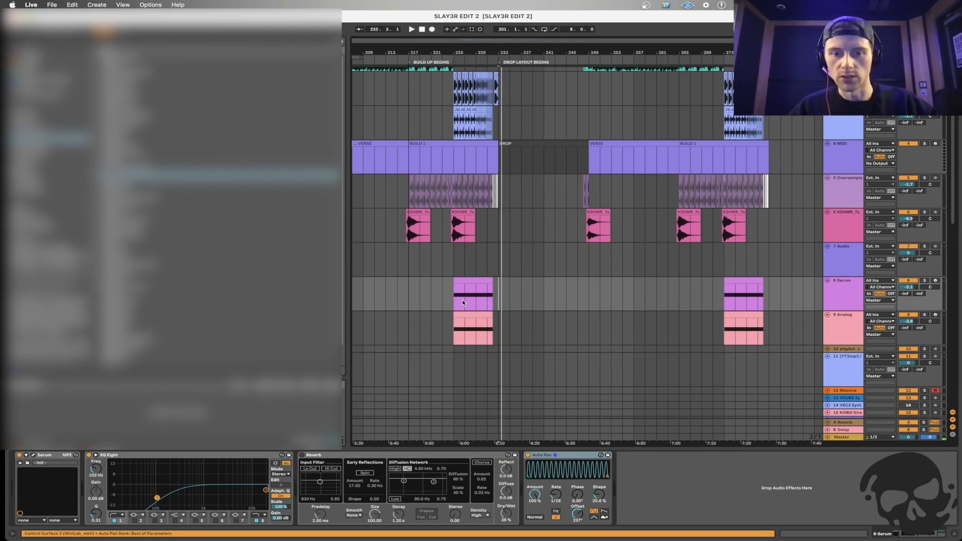
{"action": "key", "text": "space"}
Solo the Analog track and copy the first two bars of its clip at bar 225 to bar 216, across the start of the build-up.
{"action": "left_click", "coordinate": [454, 333]}
{"action": "key", "text": "plus"}
{"action": "key", "text": "plus"}
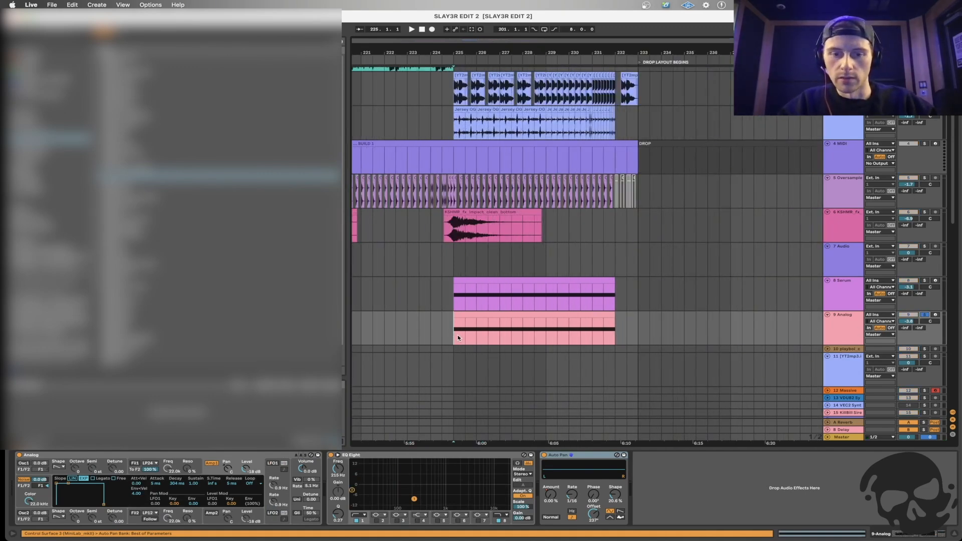
{"action": "left_click_drag", "start_coordinate": [455, 336], "coordinate": [496, 336]}
{"action": "key", "text": "minus"}
{"action": "scroll", "coordinate": [505, 338], "scroll_direction": "left", "scroll_amount": 3}
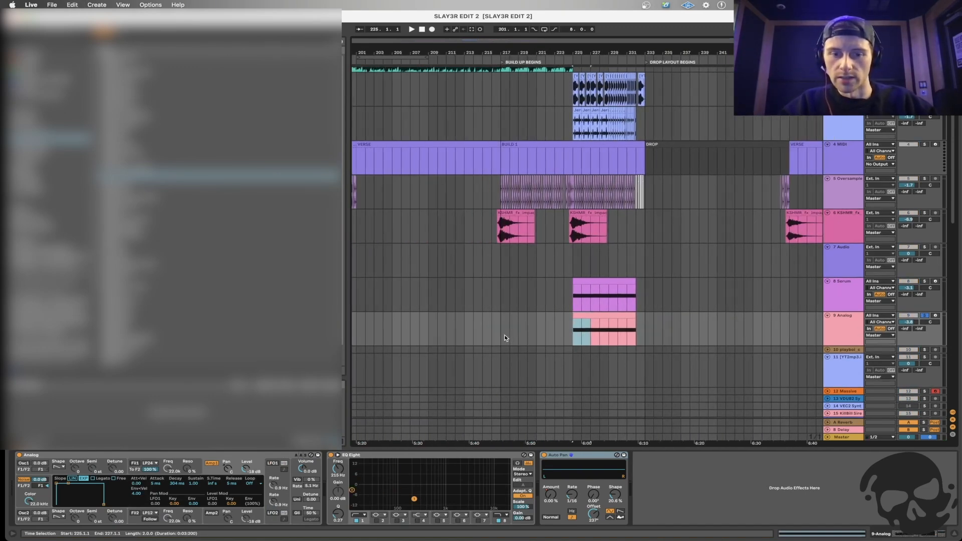
{"action": "key", "text": "plus"}
{"action": "key", "text": "plus"}
Automate EQ Eight's 8 Frequency over the copied Analog clip, peaking at bar 217 and falling to 10 Hz by bar 218, and play it.
{"action": "key", "text": "a"}
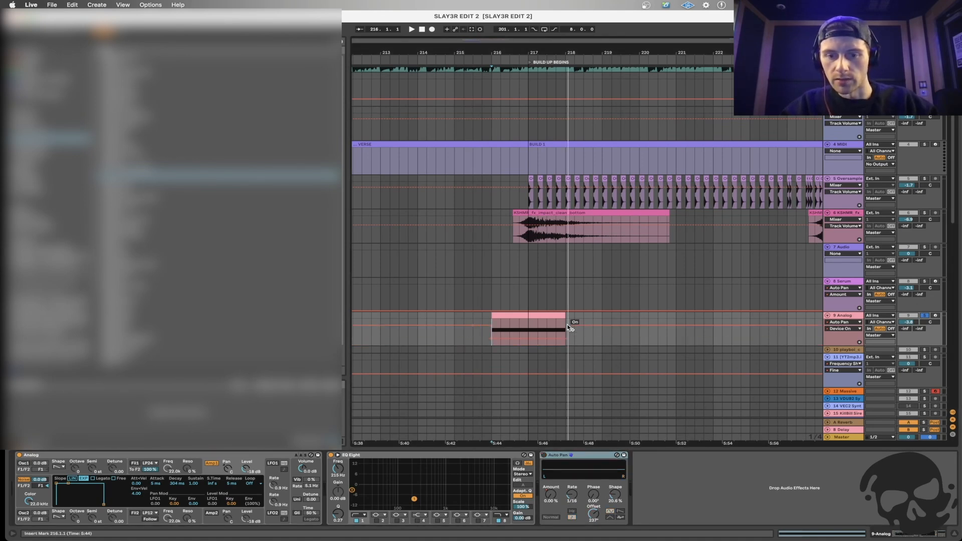
{"action": "key", "text": "space"}
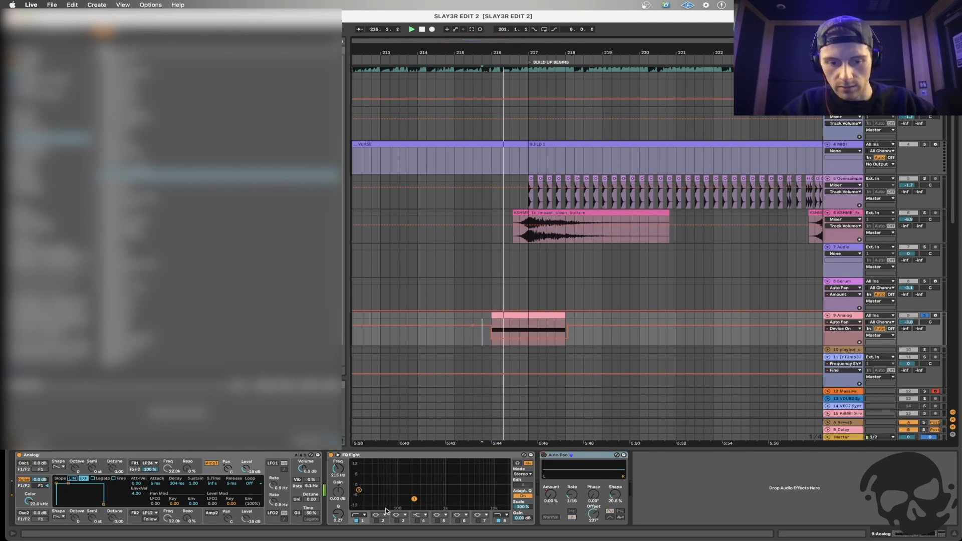
{"action": "left_click", "coordinate": [338, 468]}
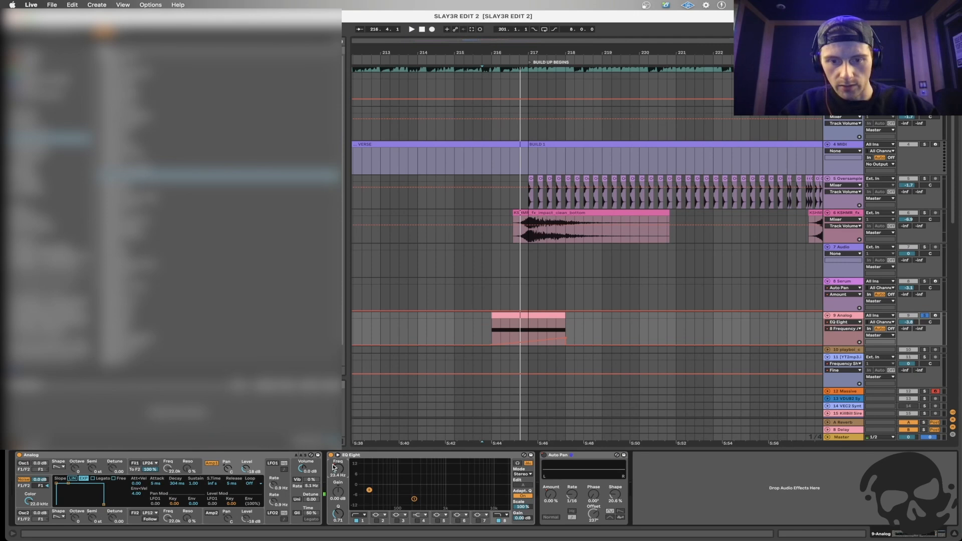
{"action": "left_click_drag", "start_coordinate": [529, 342], "coordinate": [529, 320]}
{"action": "left_click", "coordinate": [492, 332]}
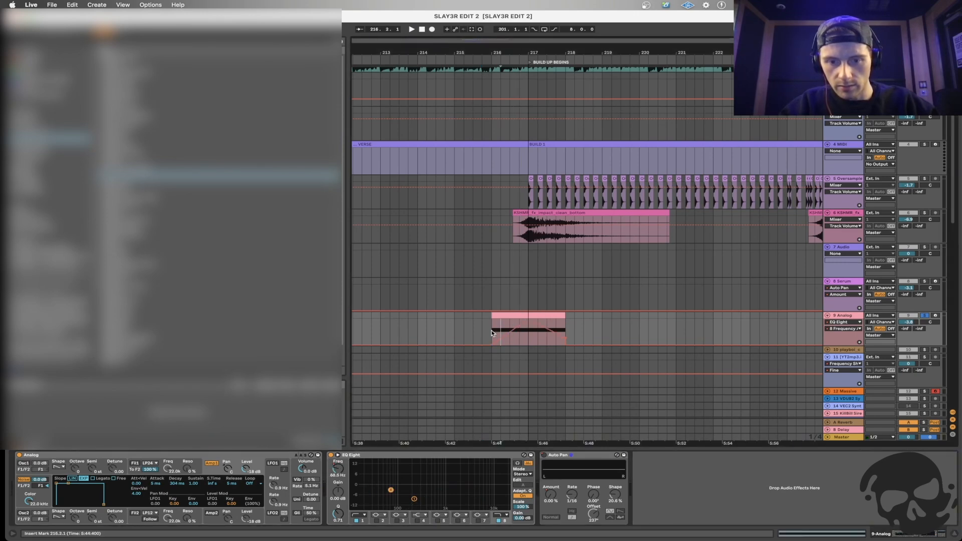
{"action": "key", "text": "space"}
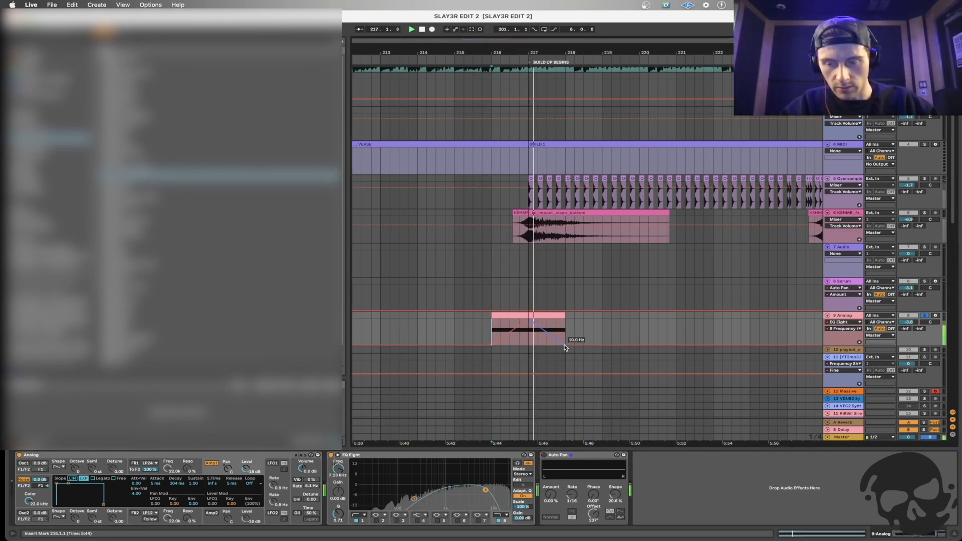
{"action": "key", "text": "space"}
Unsolo the Analog track, play the short noise sweep in the full mix, and select its clip from bars 216 to 218.
{"action": "key", "text": "minus"}
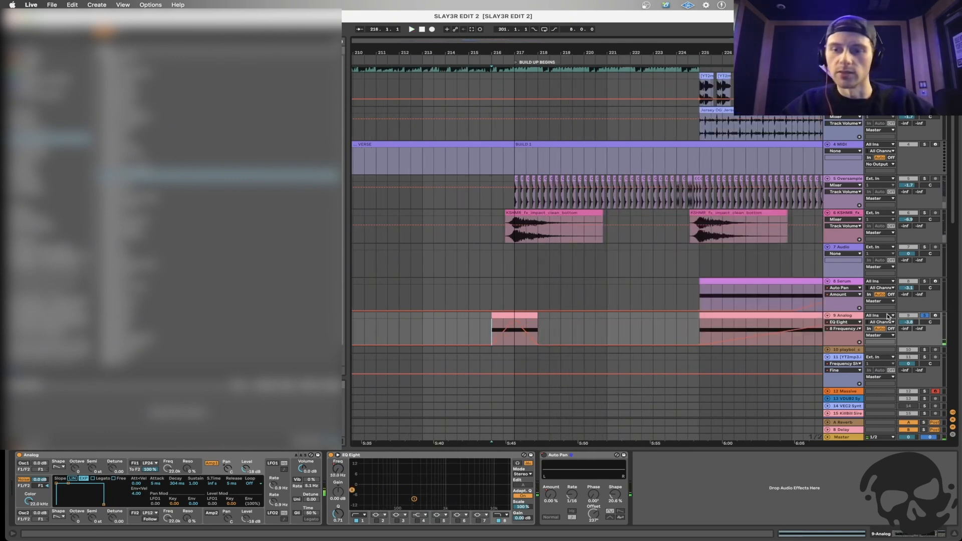
{"action": "left_click", "coordinate": [925, 316]}
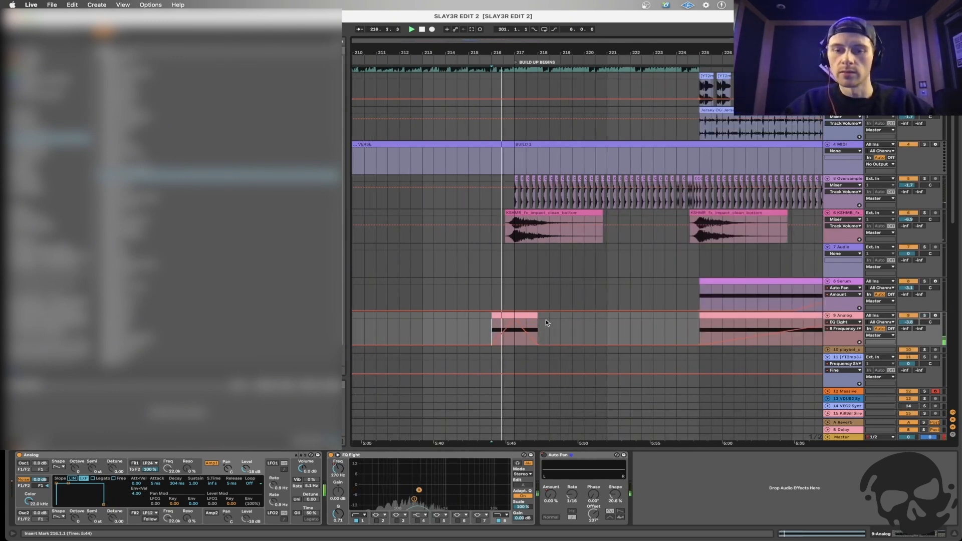
{"action": "left_click", "coordinate": [514, 314]}
{"action": "key", "text": "minus"}
{"action": "key", "text": "minus"}
{"action": "key", "text": "minus"}
{"action": "key", "text": "a"}
{"action": "key", "text": "minus"}
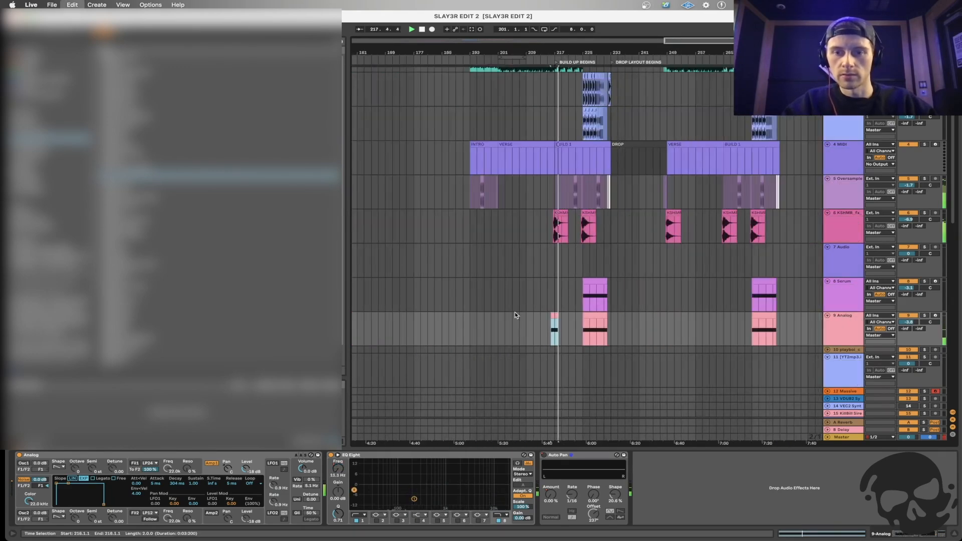
Copy the two-bar Analog sweep to bar 248, across the start of the second verse, and play it from there.
{"action": "left_click", "coordinate": [654, 328]}
{"action": "key", "text": "plus"}
{"action": "key", "text": "space"}
{"action": "key", "text": "space"}
{"action": "left_click", "coordinate": [667, 335]}
{"action": "key", "text": "plus"}
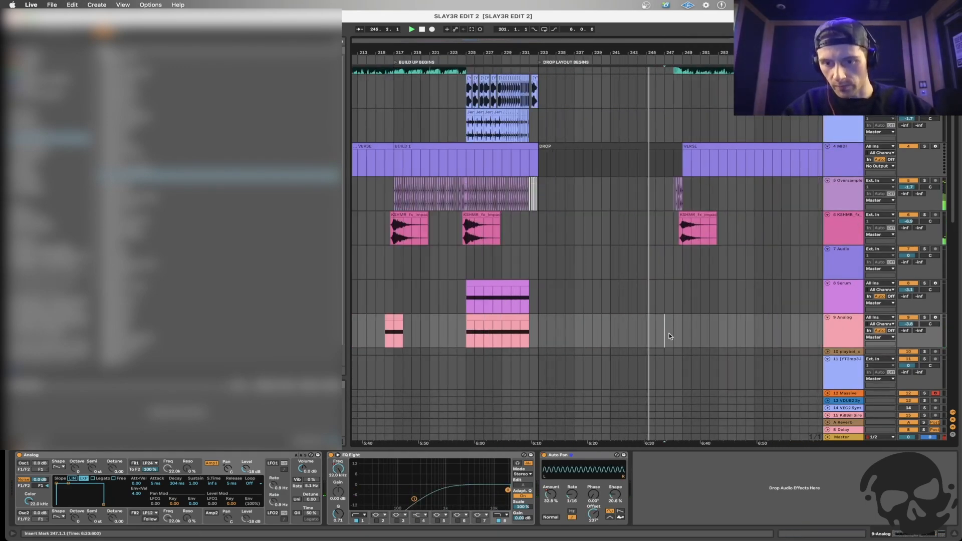
{"action": "key", "text": "super+v"}
{"action": "key", "text": "Right"}
{"action": "key", "text": "space"}
{"action": "left_click", "coordinate": [678, 336]}
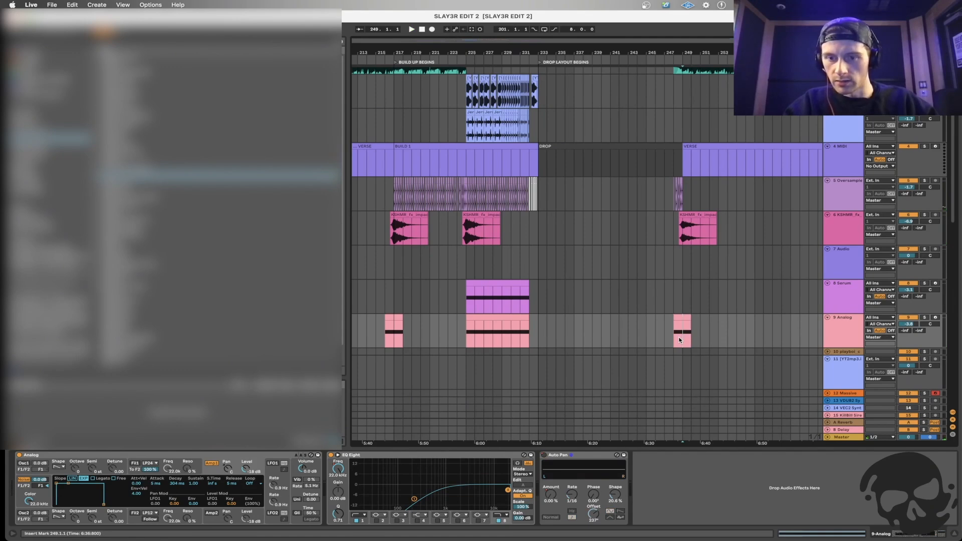
{"action": "left_click", "coordinate": [674, 339]}
{"action": "key", "text": "space"}
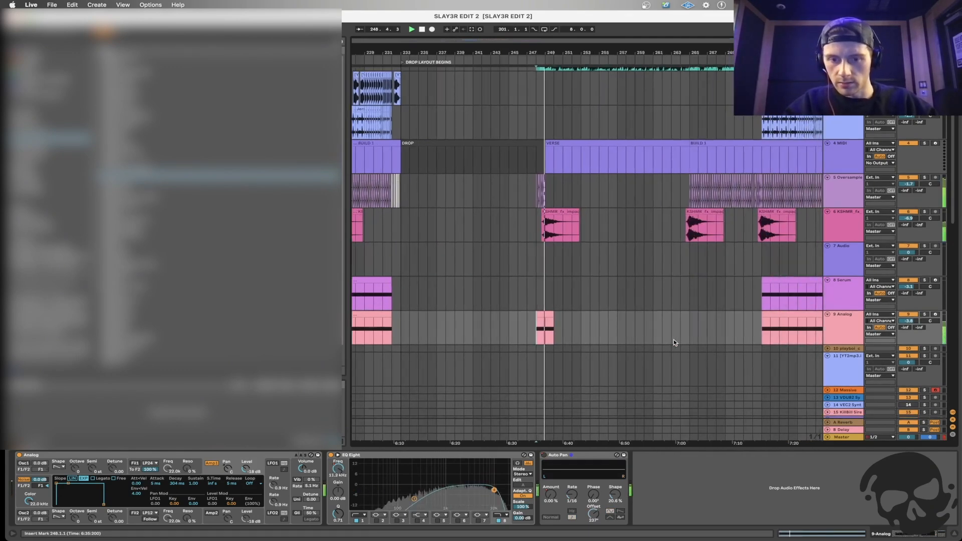
Paste the same Analog sweep at bar 264, across the start of the second build-up, and play it.
{"action": "left_click", "coordinate": [682, 329]}
{"action": "key", "text": "super+v"}
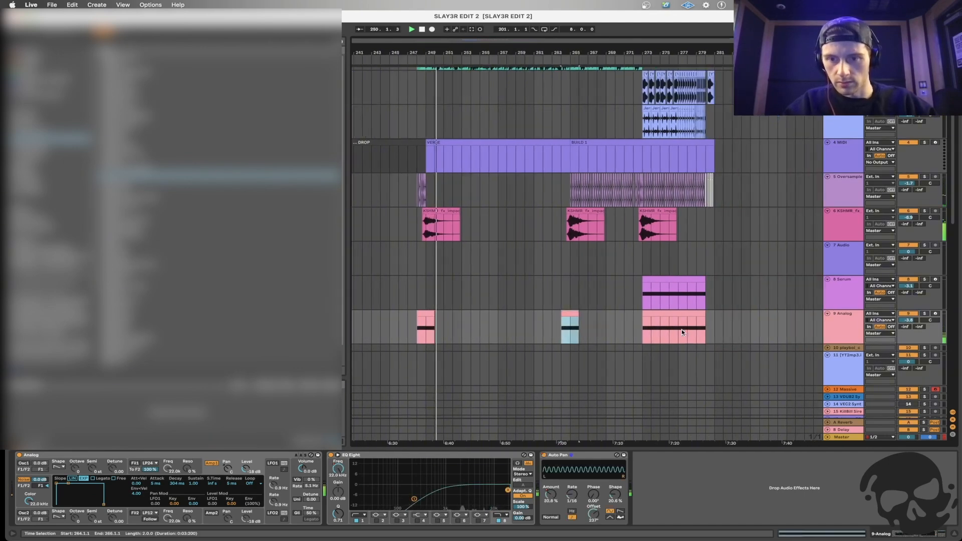
{"action": "key", "text": "space"}
{"action": "key", "text": "space"}
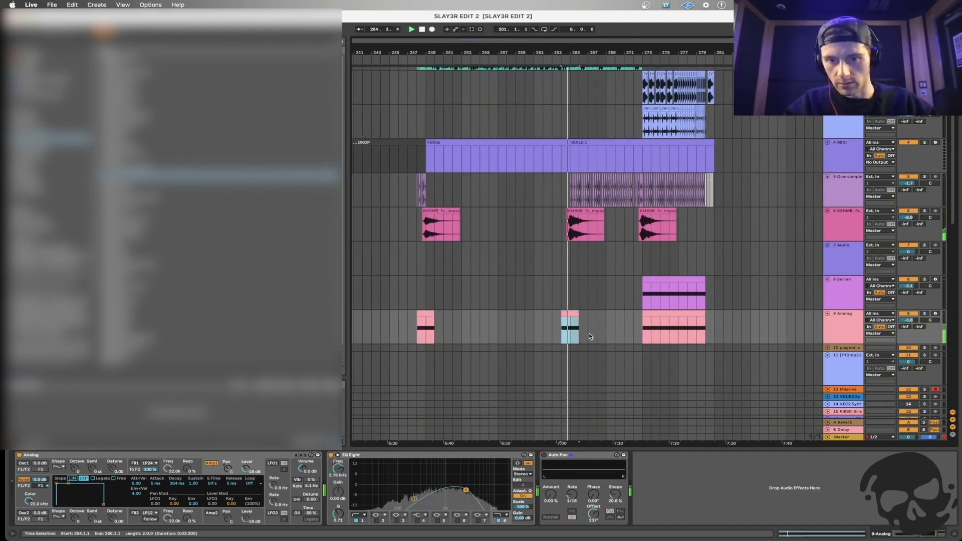
Listen on through the second build-up while reviewing where the Analog sweeps and Serum risers sit in the arrangement.
{"action": "key", "text": "minus"}
{"action": "key", "text": "minus"}
{"action": "left_click", "coordinate": [506, 330]}
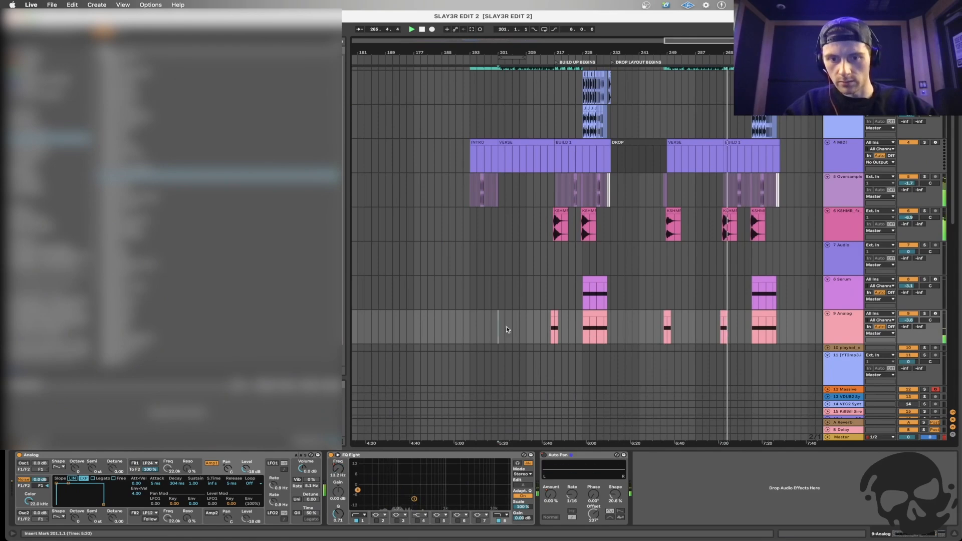
{"action": "left_click", "coordinate": [548, 330]}
{"action": "key", "text": "plus"}
{"action": "key", "text": "plus"}
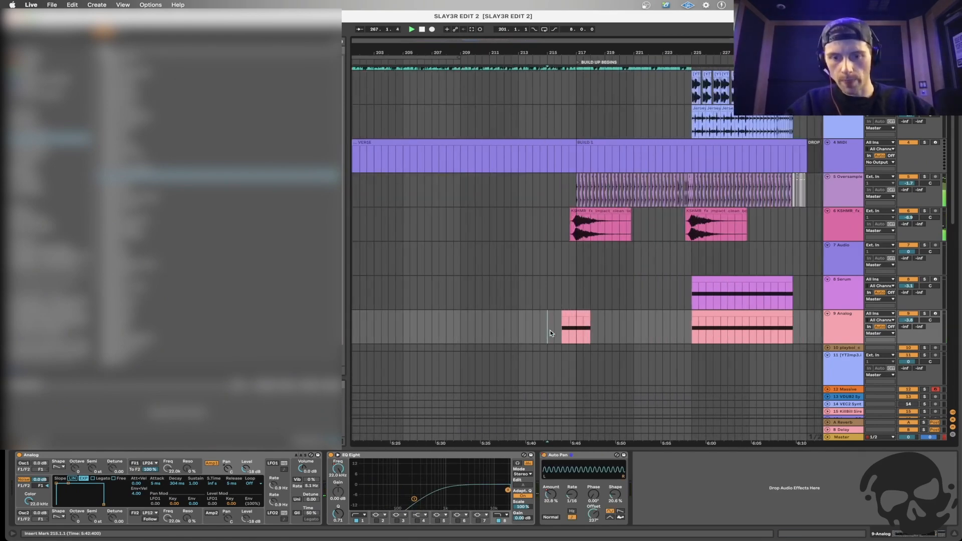
{"action": "key", "text": "minus"}
{"action": "key", "text": "minus"}
{"action": "key", "text": "minus"}
{"action": "key", "text": "minus"}
{"action": "left_click", "coordinate": [623, 287]}
{"action": "key", "text": "plus"}
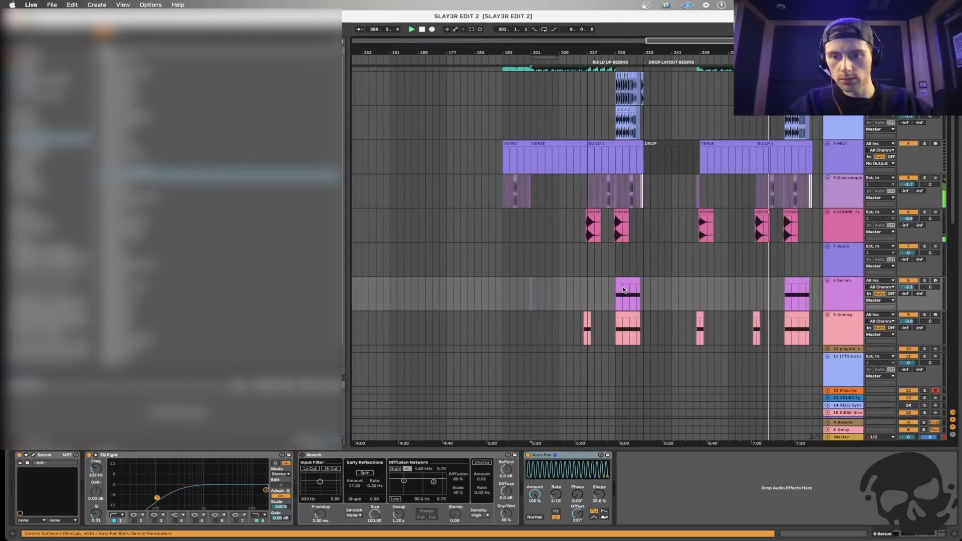
{"action": "scroll", "coordinate": [623, 290], "scroll_direction": "right", "scroll_amount": 3}
{"action": "scroll", "coordinate": [624, 289], "scroll_direction": "up", "scroll_amount": 2}
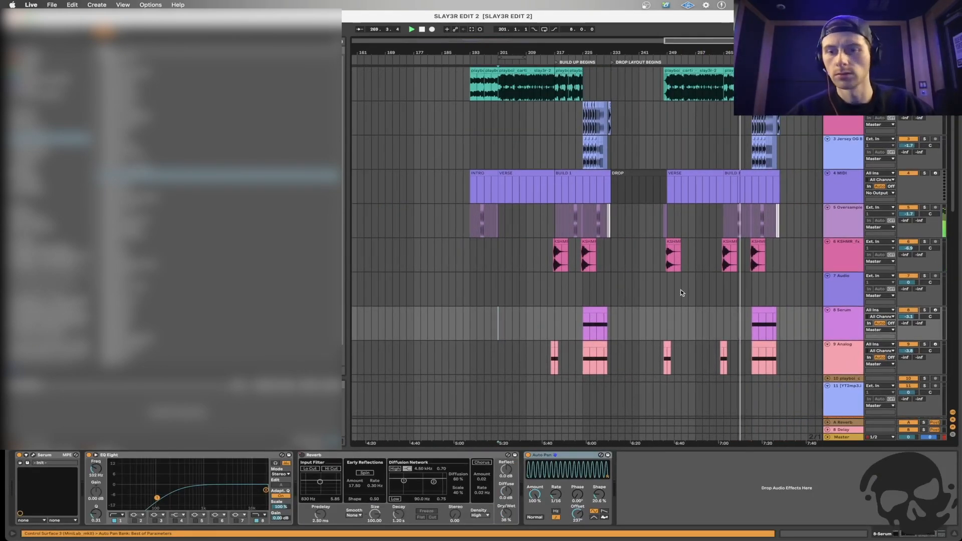
{"action": "left_click", "coordinate": [748, 290]}
{"action": "left_click", "coordinate": [555, 288]}
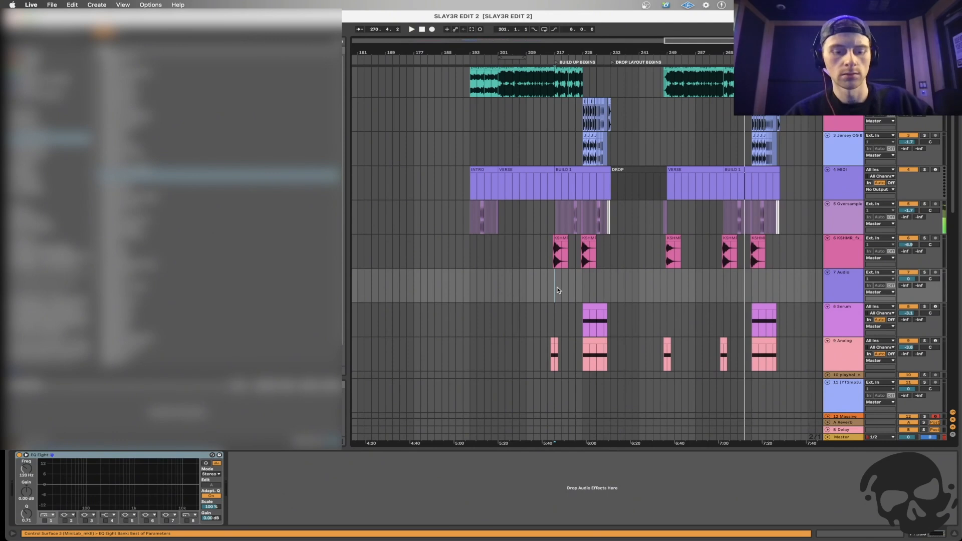
Review all tracks of the arrangement, from the vocal and riser tracks down to the kicks and percussion.
{"action": "left_click", "coordinate": [529, 286]}
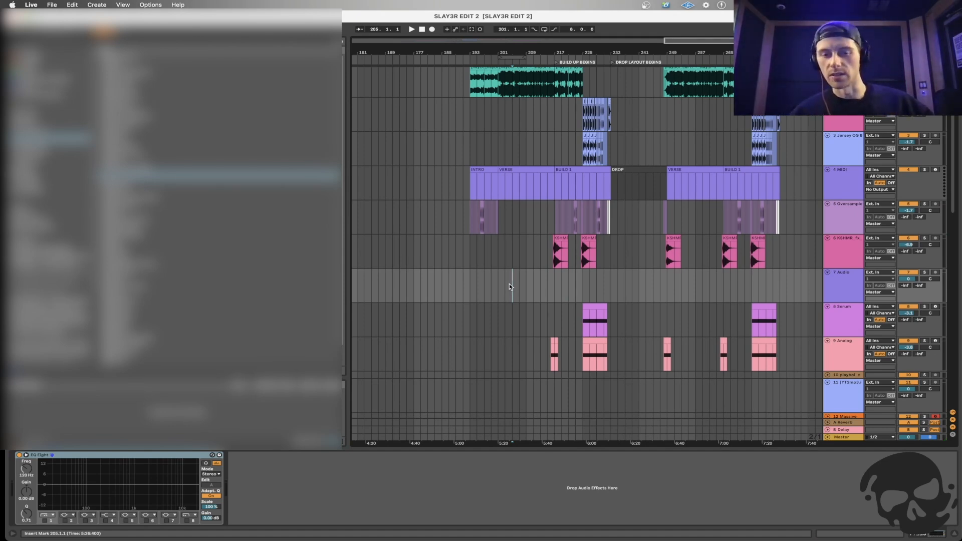
{"action": "scroll", "coordinate": [509, 286], "scroll_direction": "up", "scroll_amount": 1}
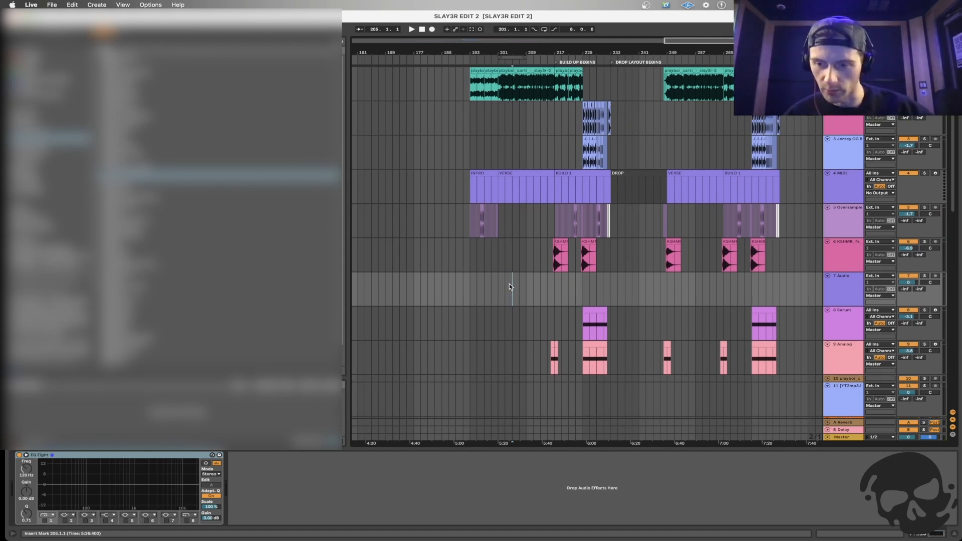
{"action": "scroll", "coordinate": [509, 284], "scroll_direction": "down", "scroll_amount": 10}
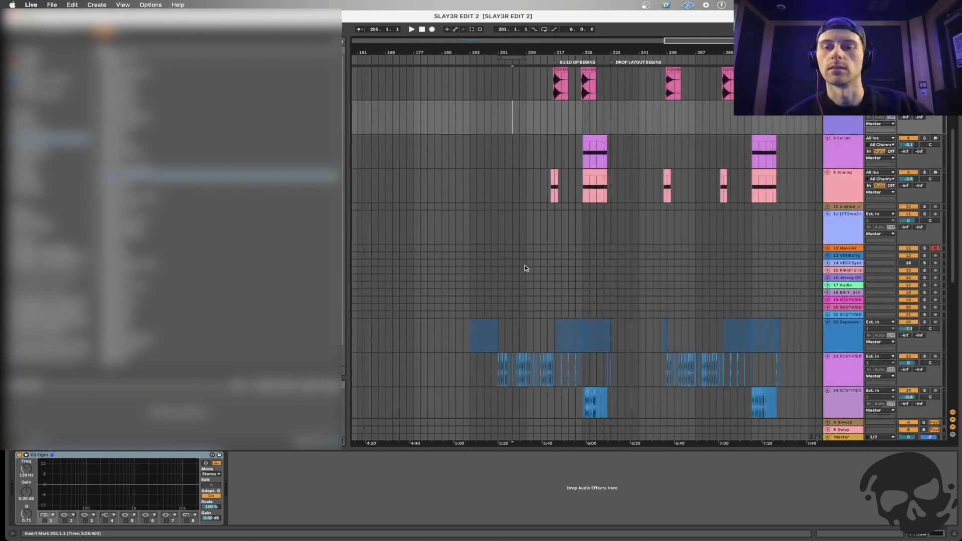
{"action": "scroll", "coordinate": [525, 268], "scroll_direction": "down", "scroll_amount": 7}
{"action": "left_click", "coordinate": [519, 321]}
{"action": "scroll", "coordinate": [519, 319], "scroll_direction": "down", "scroll_amount": 6}
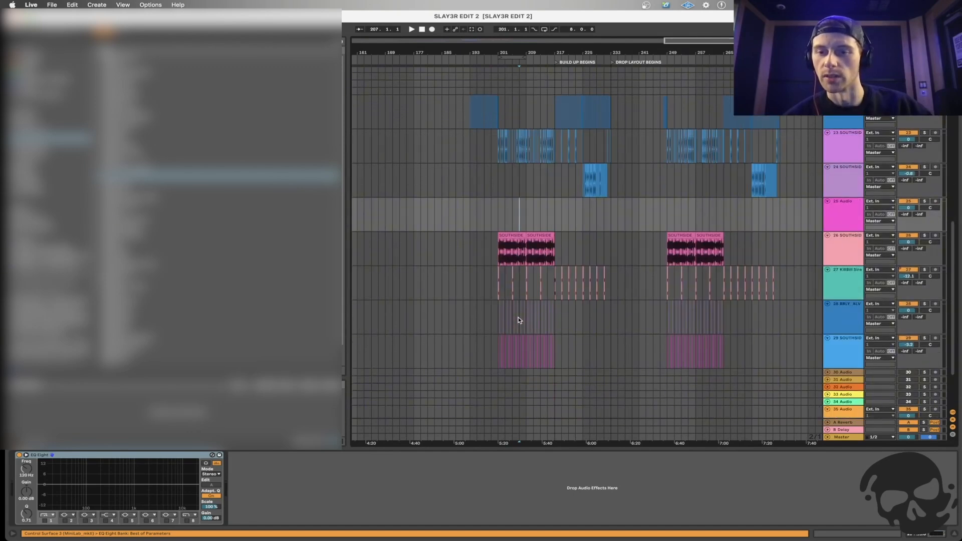
{"action": "scroll", "coordinate": [516, 316], "scroll_direction": "up", "scroll_amount": 5}
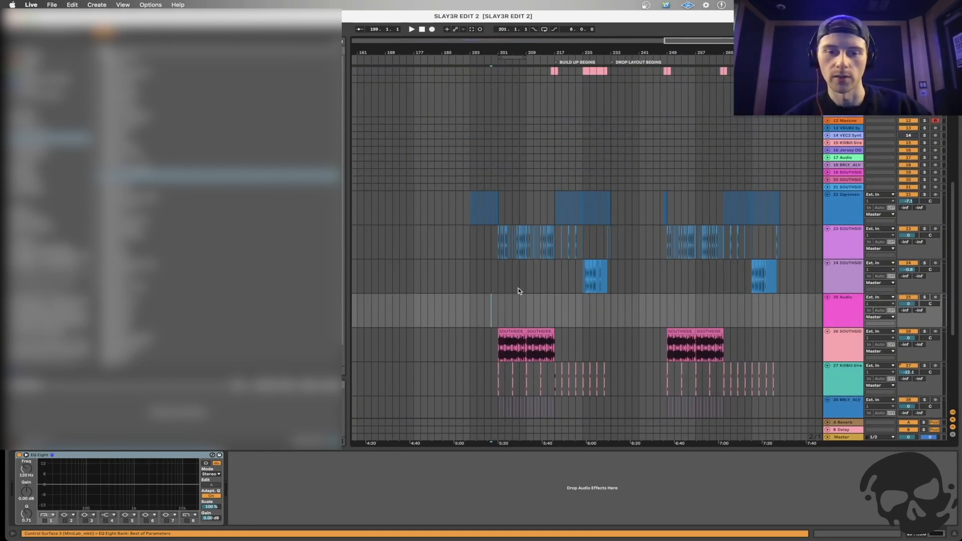
{"action": "left_click", "coordinate": [519, 289]}
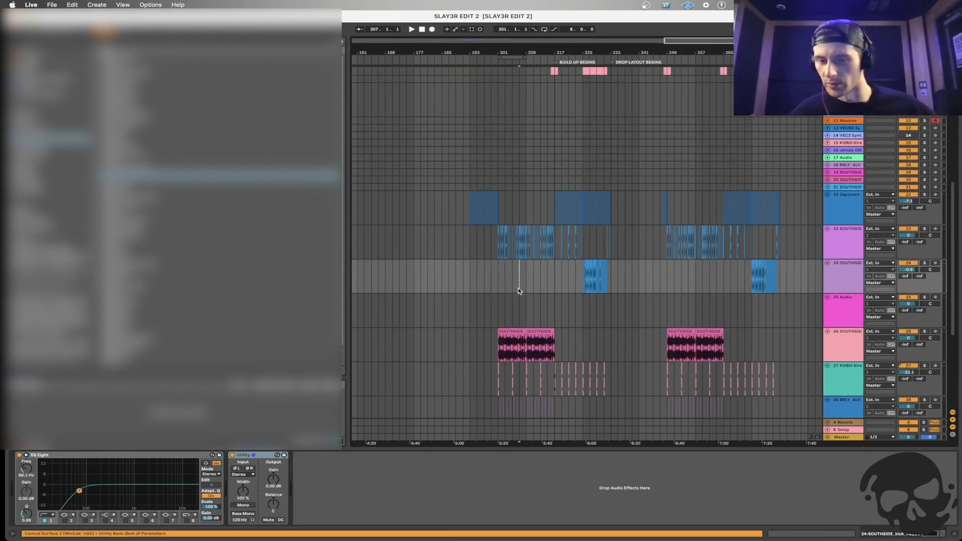
{"action": "scroll", "coordinate": [518, 289], "scroll_direction": "up", "scroll_amount": 5}
{"action": "left_click", "coordinate": [564, 211]}
{"action": "scroll", "coordinate": [563, 210], "scroll_direction": "up", "scroll_amount": 5}
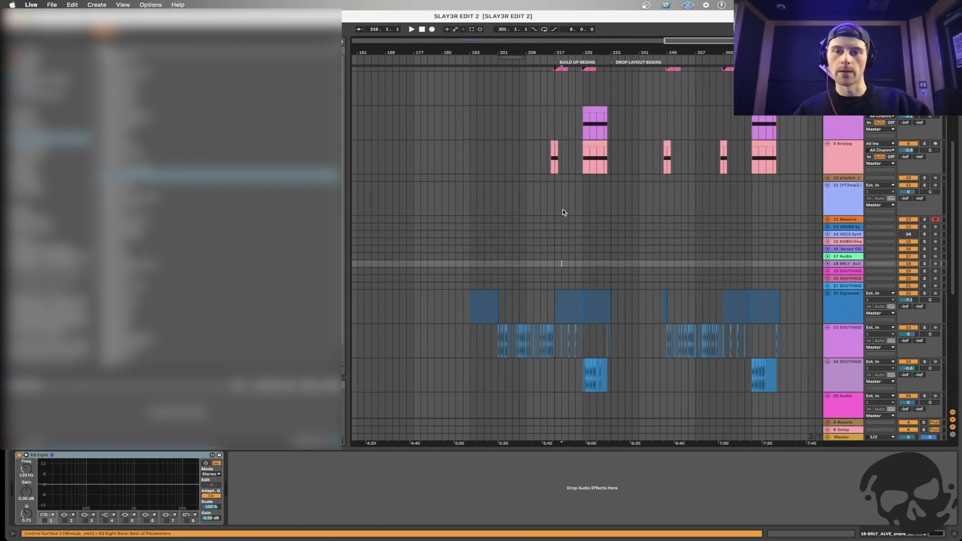
{"action": "scroll", "coordinate": [563, 211], "scroll_direction": "up", "scroll_amount": 3}
{"action": "left_click", "coordinate": [547, 165]}
{"action": "scroll", "coordinate": [549, 171], "scroll_direction": "up", "scroll_amount": 2}
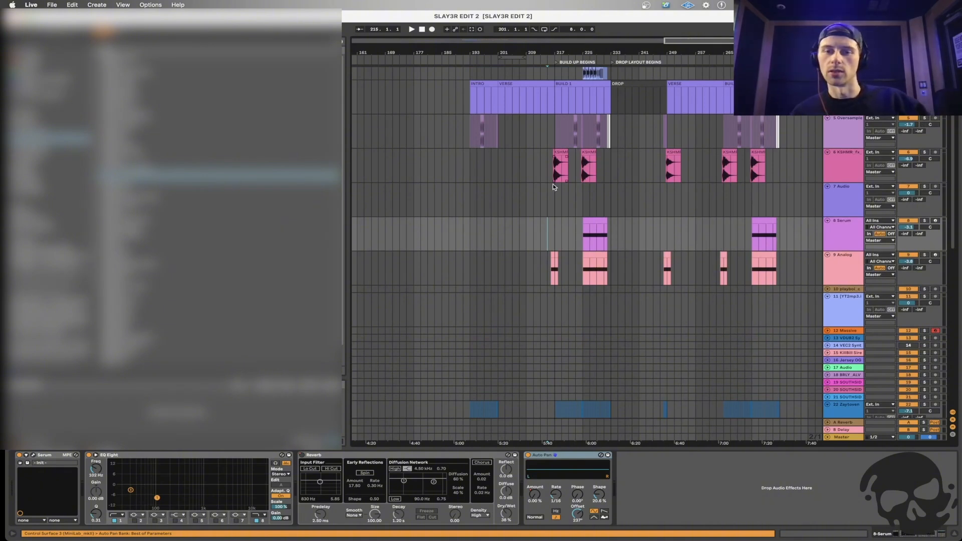
{"action": "left_click", "coordinate": [553, 185]}
{"action": "scroll", "coordinate": [553, 185], "scroll_direction": "up", "scroll_amount": 2}
{"action": "scroll", "coordinate": [553, 185], "scroll_direction": "up", "scroll_amount": 3}
{"action": "scroll", "coordinate": [553, 185], "scroll_direction": "right", "scroll_amount": 3}
{"action": "scroll", "coordinate": [553, 185], "scroll_direction": "up", "scroll_amount": 2}
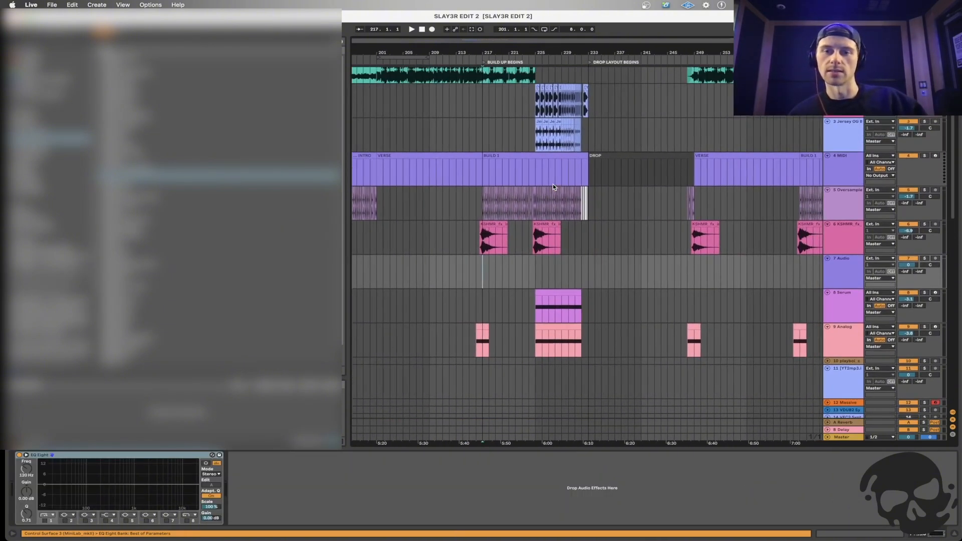
{"action": "scroll", "coordinate": [553, 187], "scroll_direction": "up", "scroll_amount": 1}
{"action": "scroll", "coordinate": [554, 187], "scroll_direction": "right", "scroll_amount": 3}
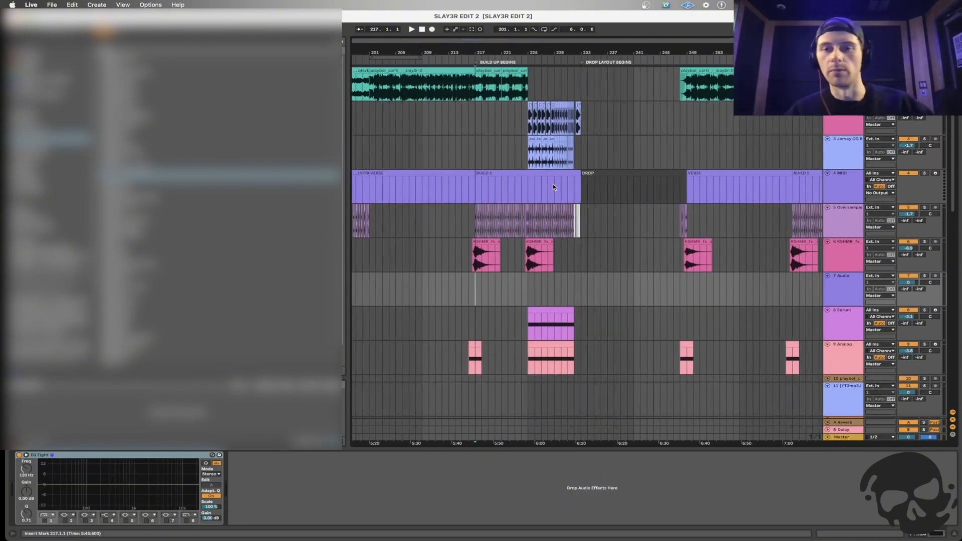
{"action": "scroll", "coordinate": [553, 183], "scroll_direction": "down", "scroll_amount": 3}
{"action": "scroll", "coordinate": [552, 183], "scroll_direction": "down", "scroll_amount": 1}
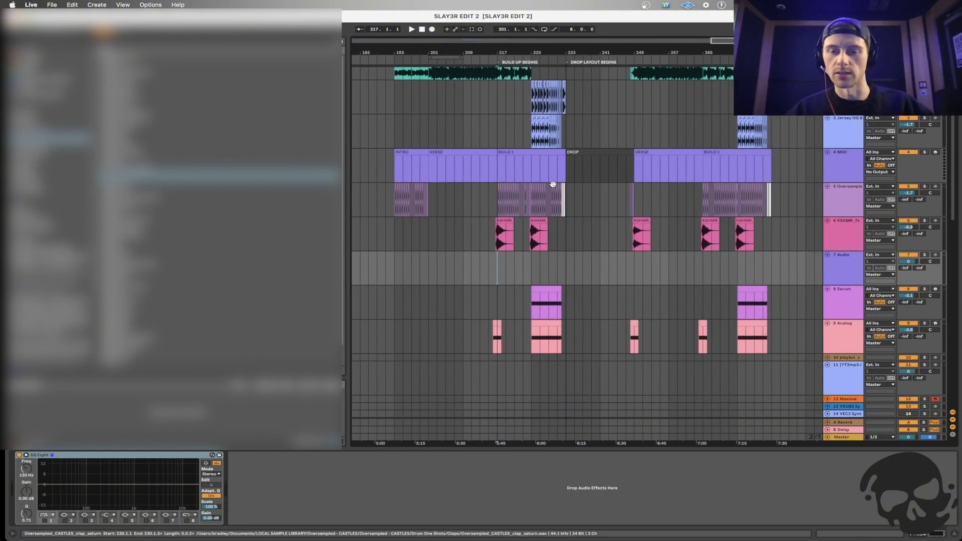